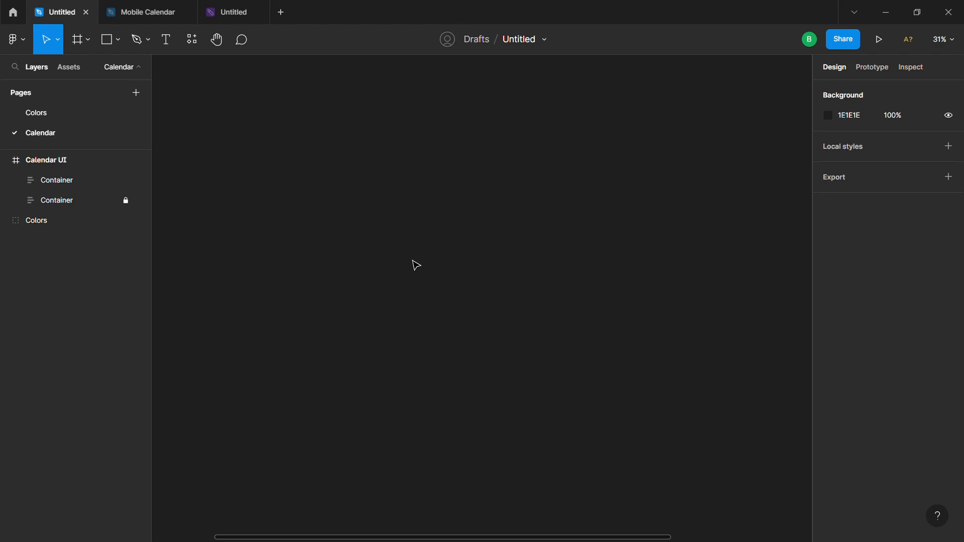
Step: Add a text layer reading 1 on an empty area of the canvas
click(174, 44)
click(479, 262)
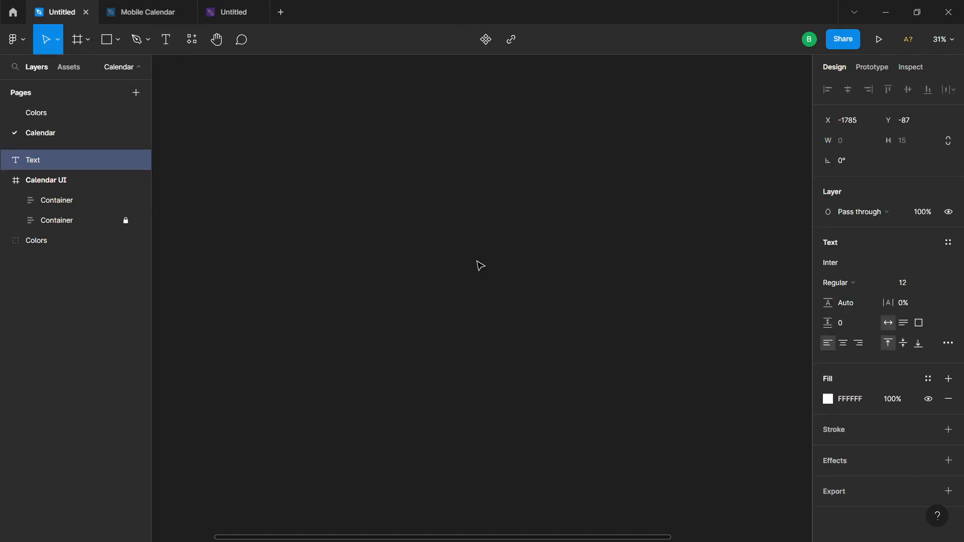
key(Escape)
scroll(460, 227, up, 2)
scroll(460, 227, up, 5)
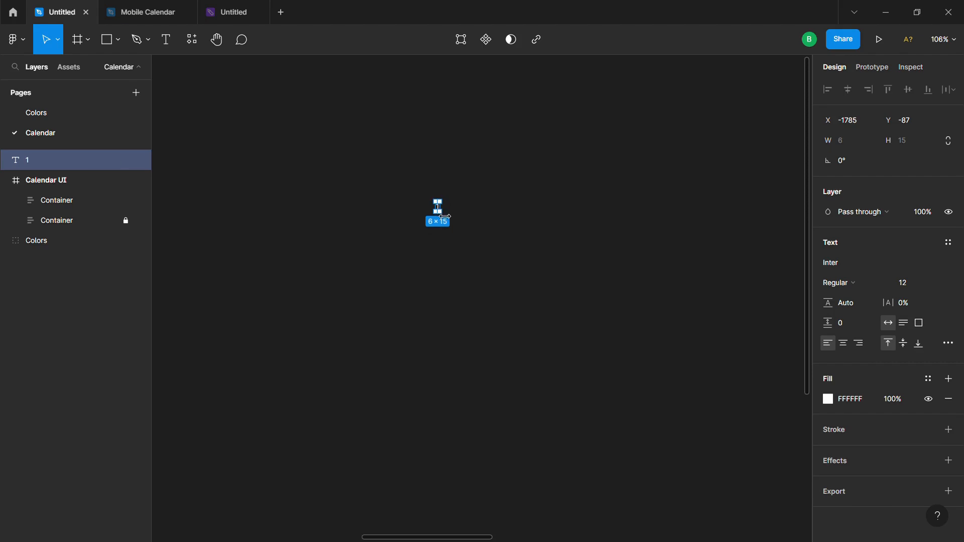
Step: Wrap the text 1 in an auto layout frame and set its width and height resizing to Fixed
right_click(439, 211)
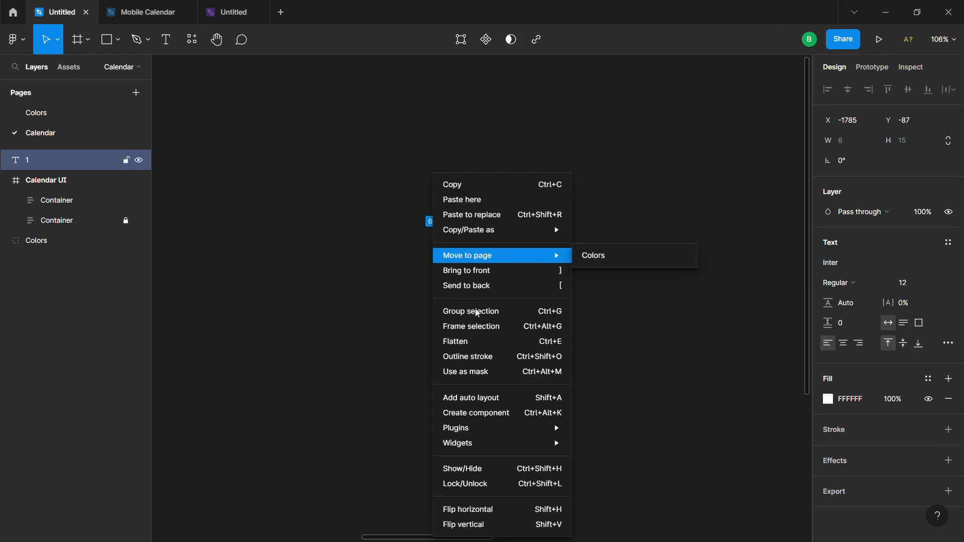
click(472, 396)
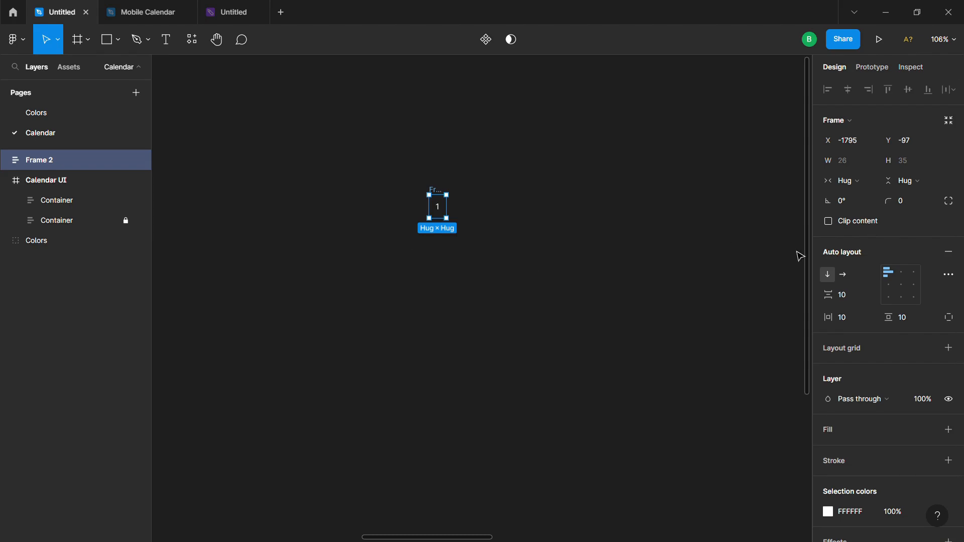
click(857, 182)
click(856, 164)
click(920, 184)
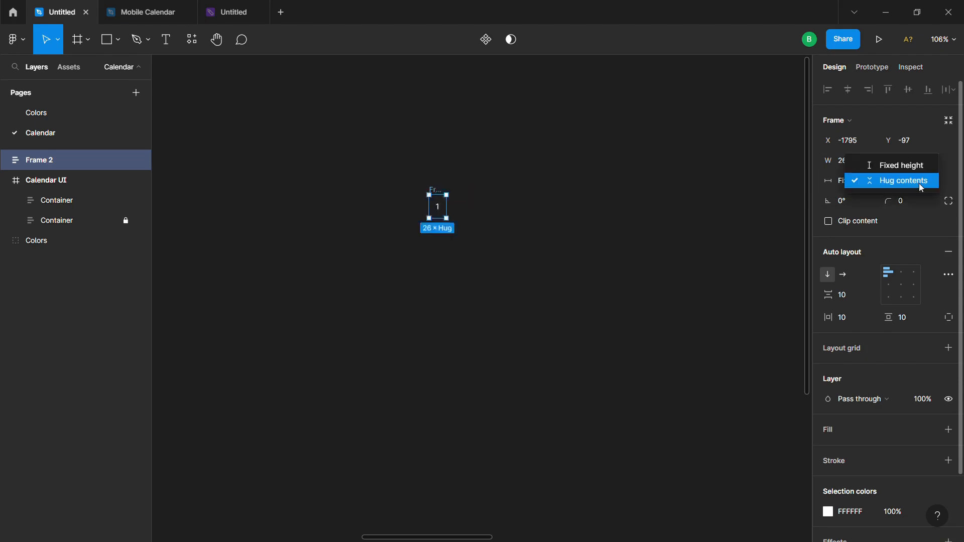
click(902, 165)
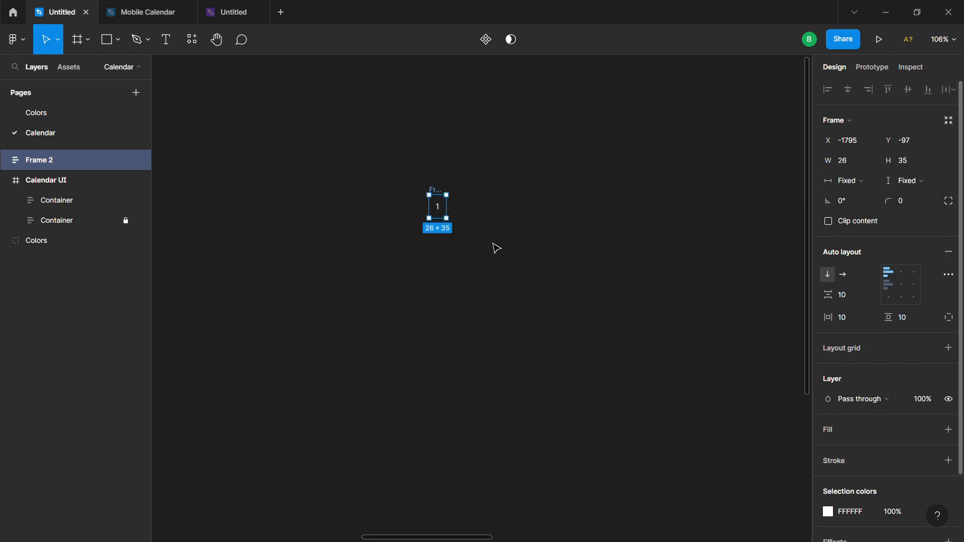
Step: Resize the auto layout frame to 30 × 30 and align its content to the centre
click(851, 166)
text(30)
key(Return)
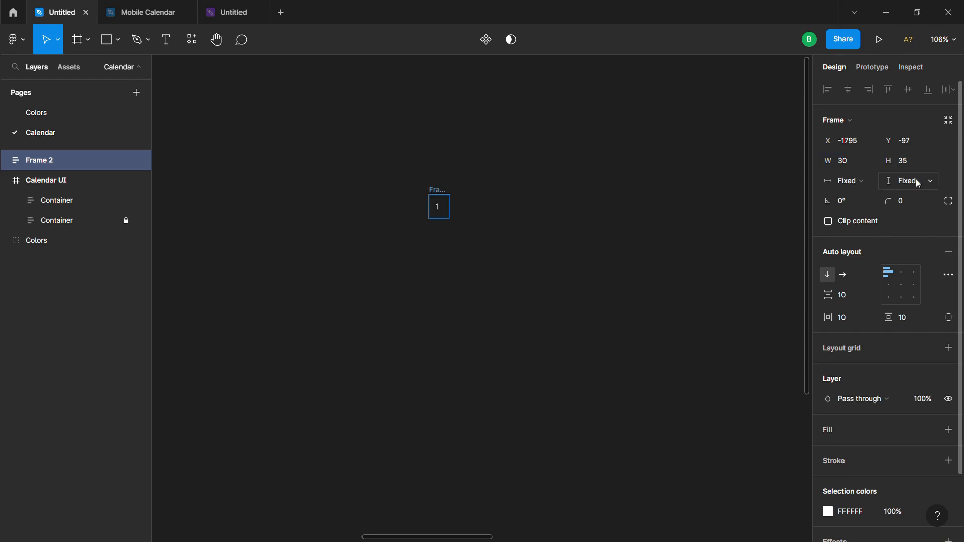
click(906, 160)
text(30)
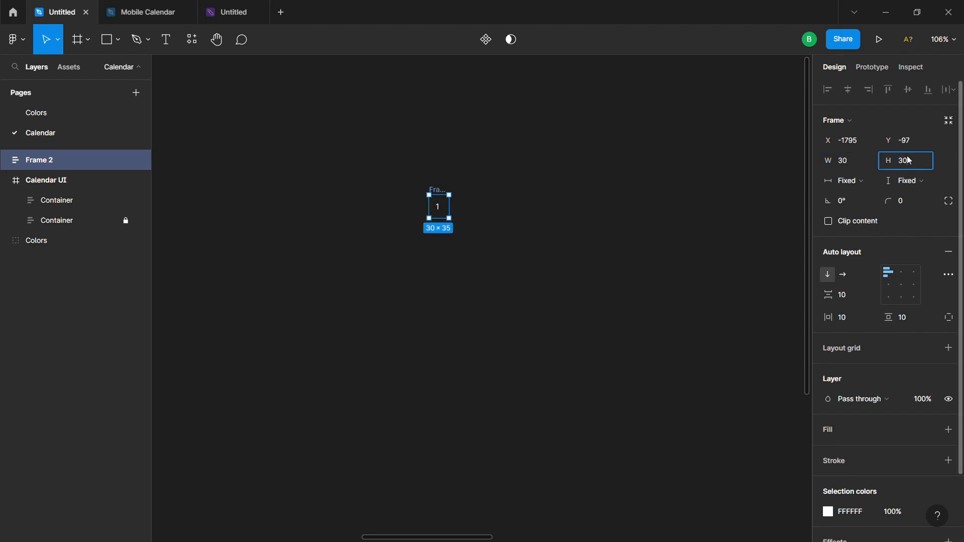
key(Return)
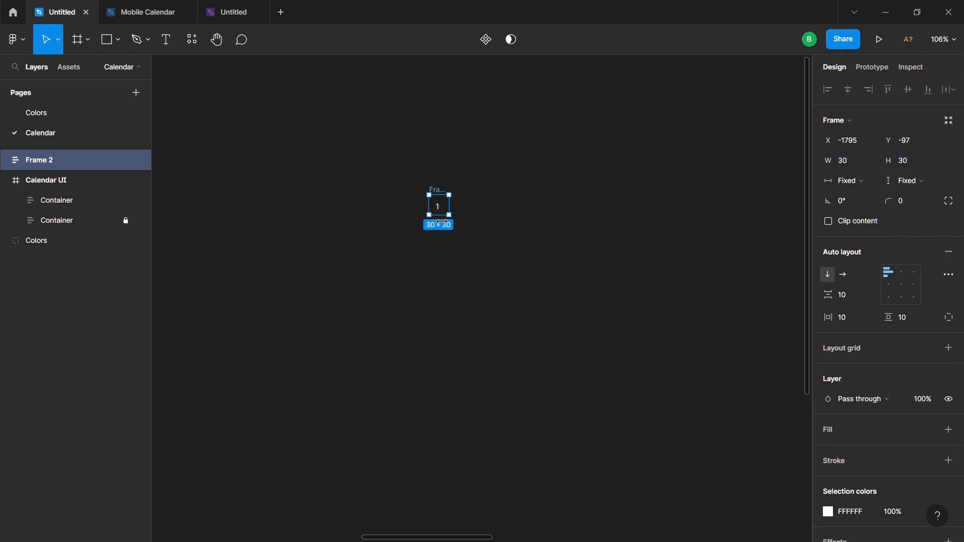
click(903, 286)
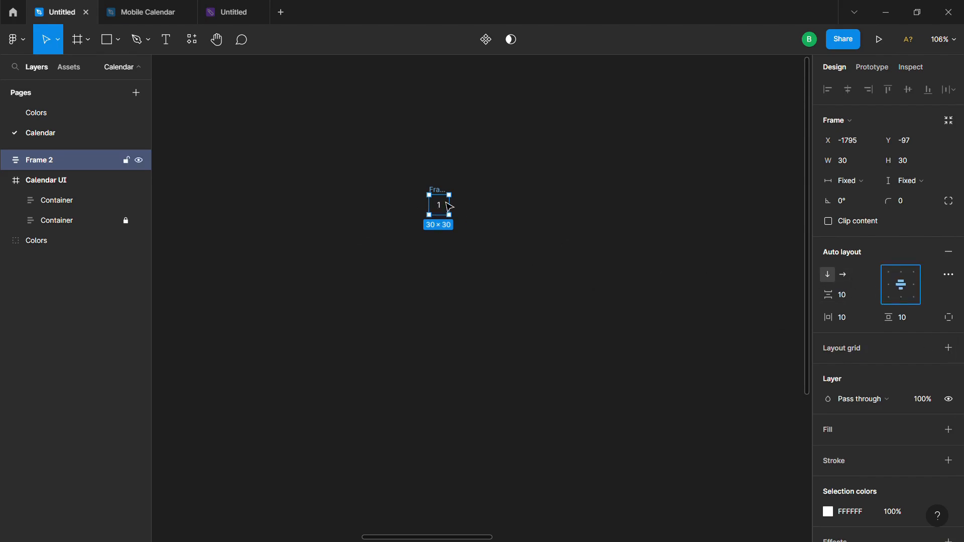
Step: Rename the auto layout frame as Day
scroll(921, 398, down, 3)
scroll(465, 288, up, 1)
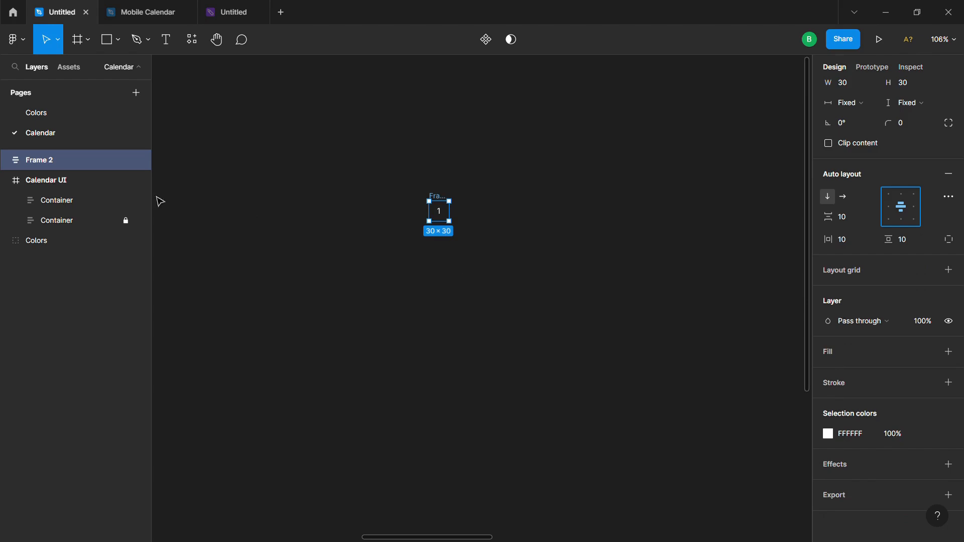
key(ctrl+r)
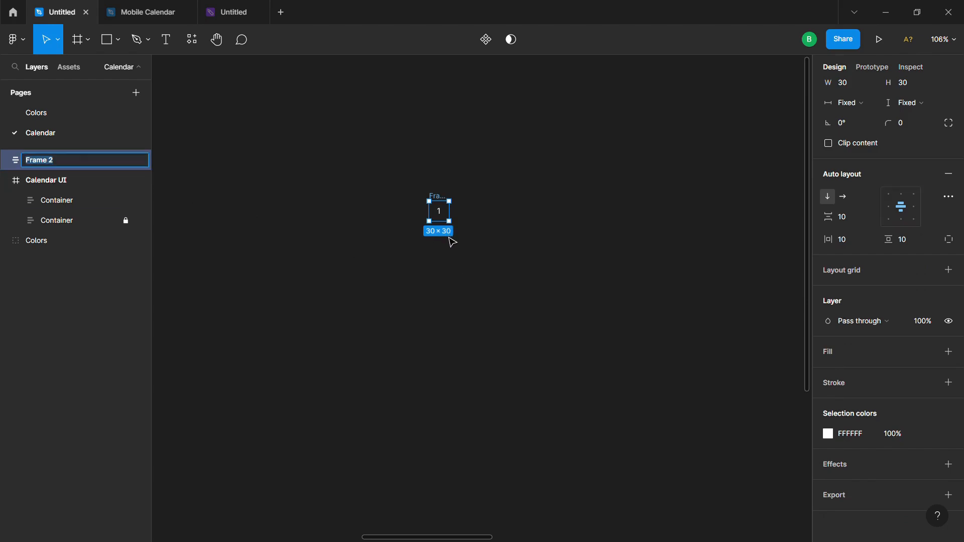
text(Day)
key(Return)
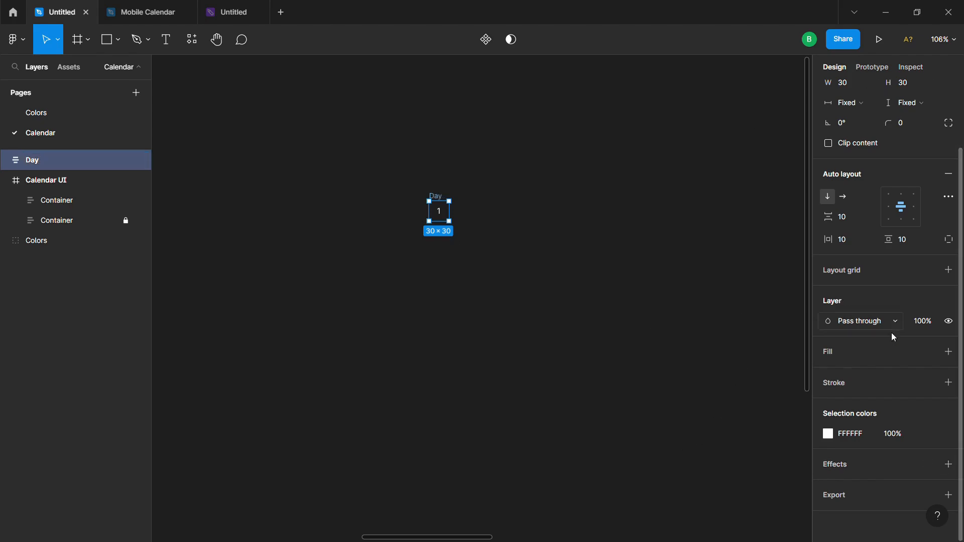
Step: Add a solid fill to the Day frame and pick a light red, ED6F6F
click(948, 352)
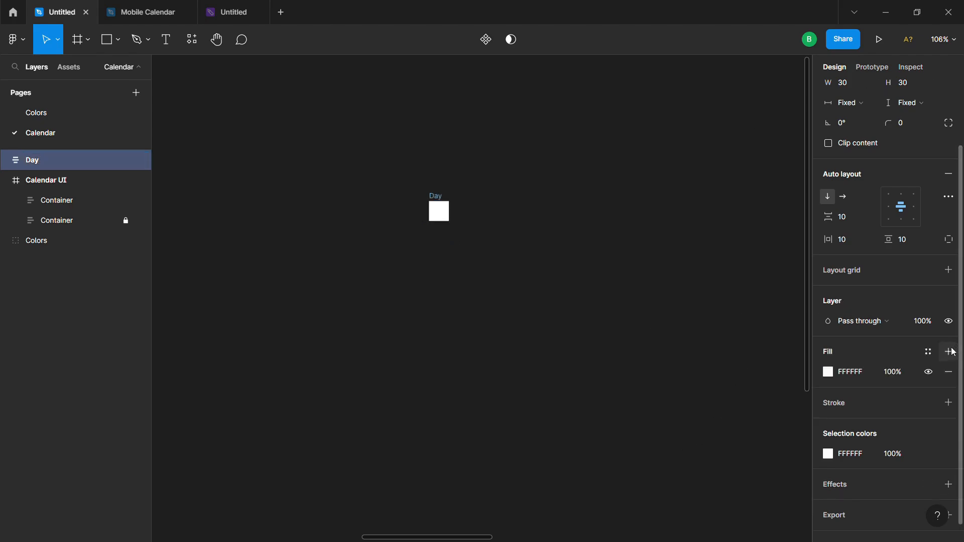
click(828, 371)
drag(723, 319, 742, 242)
Step: Recolour the Day frame's fill to FC4343 by sampling the first red swatch in the colour palette on the canvas
scroll(568, 279, down, 3)
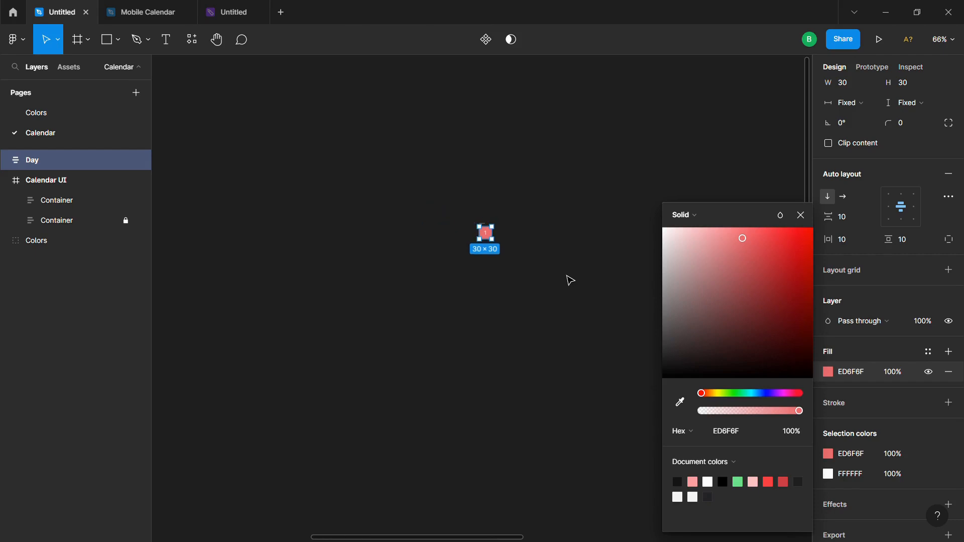
drag(568, 280, 357, 330)
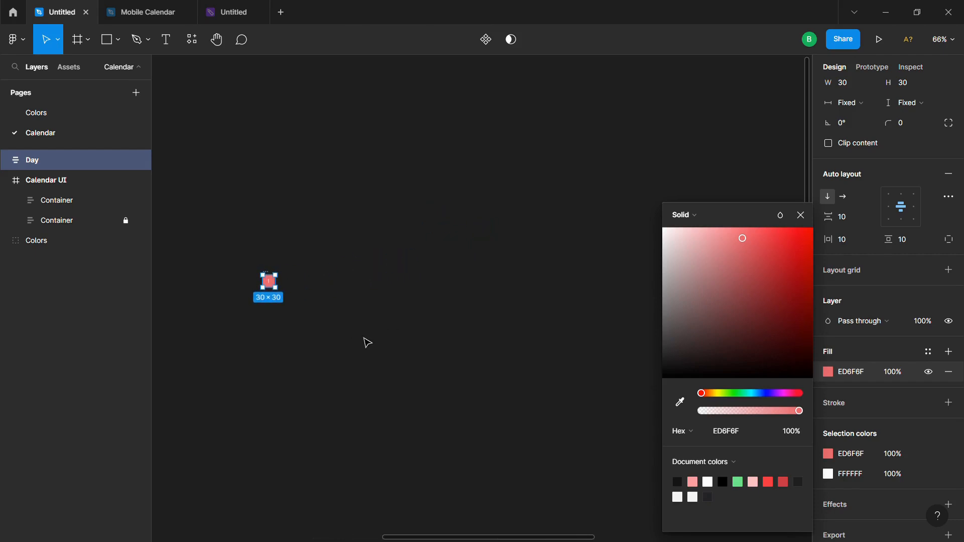
key(i)
drag(436, 348, 297, 366)
drag(519, 297, 360, 320)
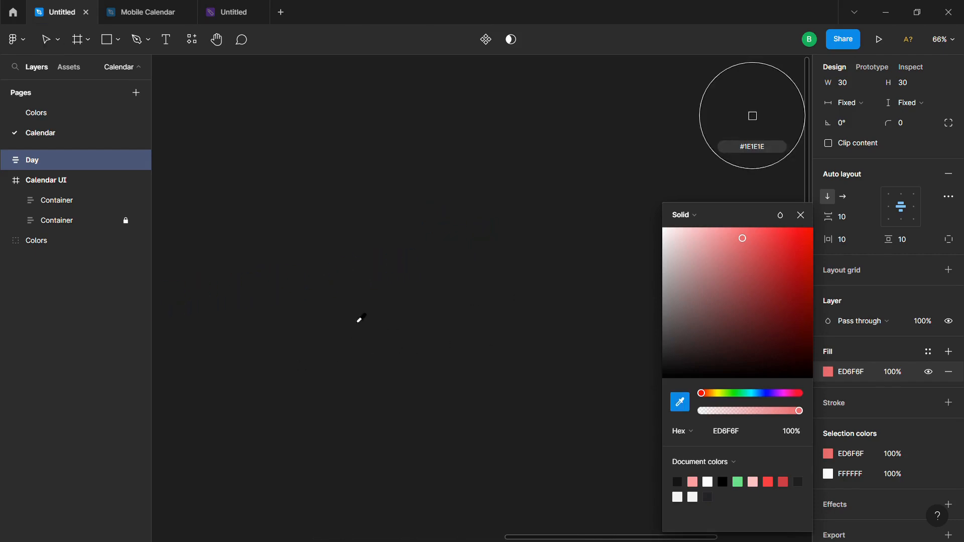
scroll(359, 321, down, 5)
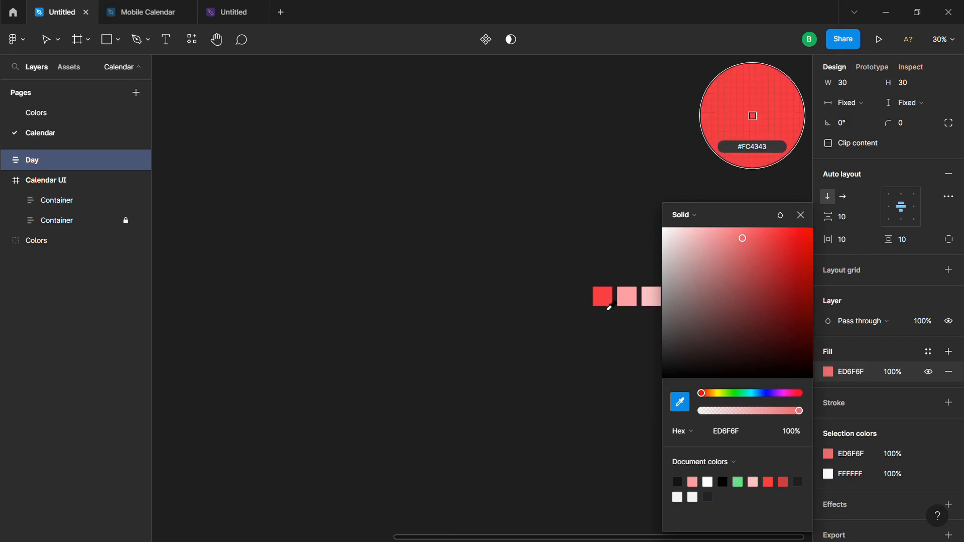
click(608, 307)
scroll(535, 296, left, 5)
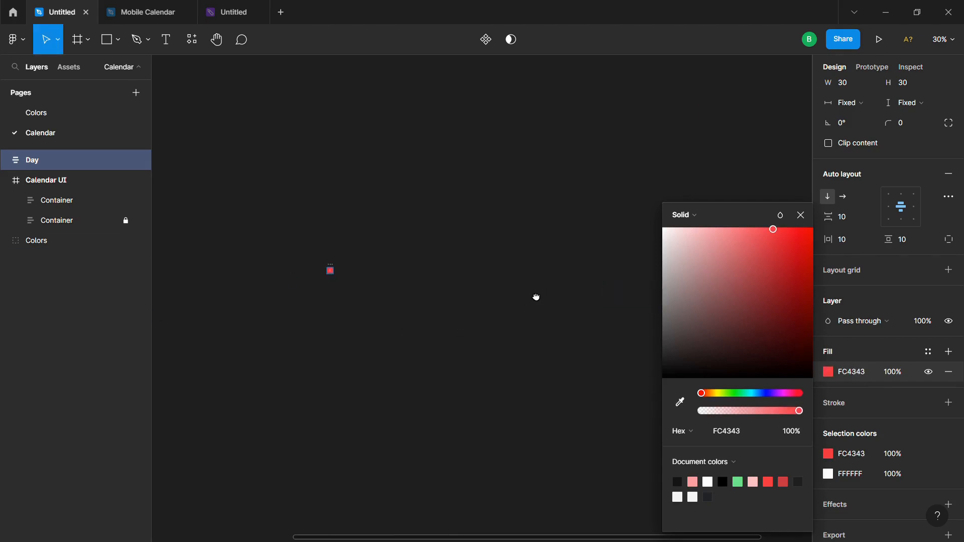
scroll(397, 279, up, 5)
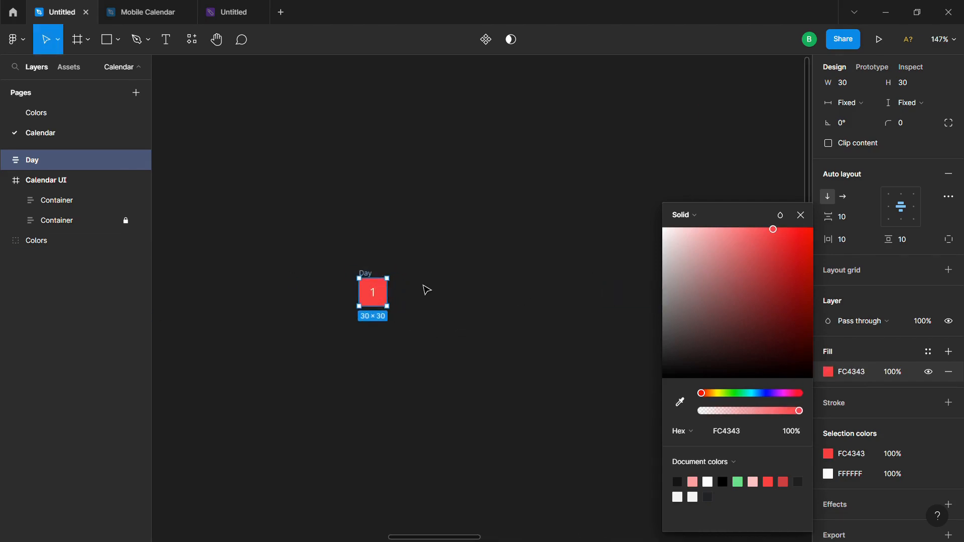
click(801, 215)
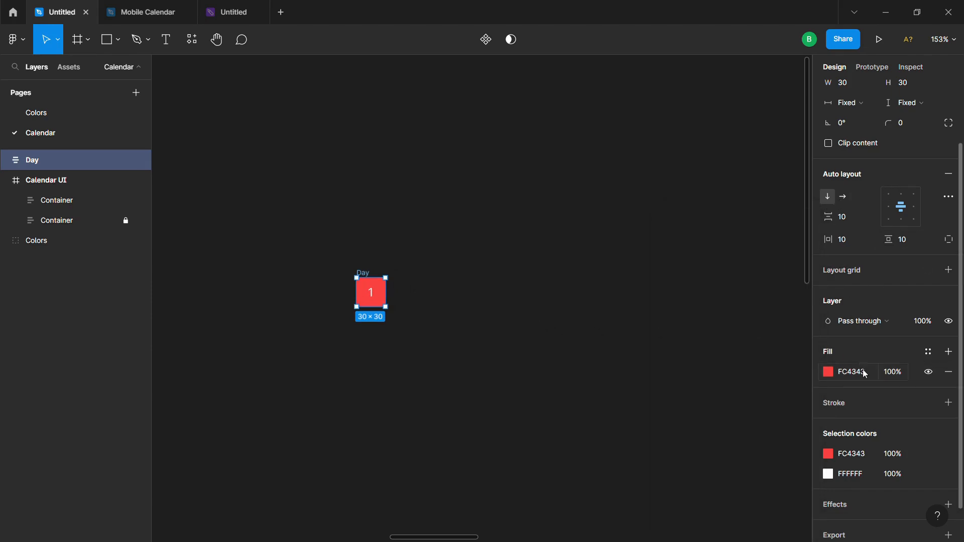
Step: Round the Day frame into a circle with a corner radius of 27
scroll(859, 266, up, 3)
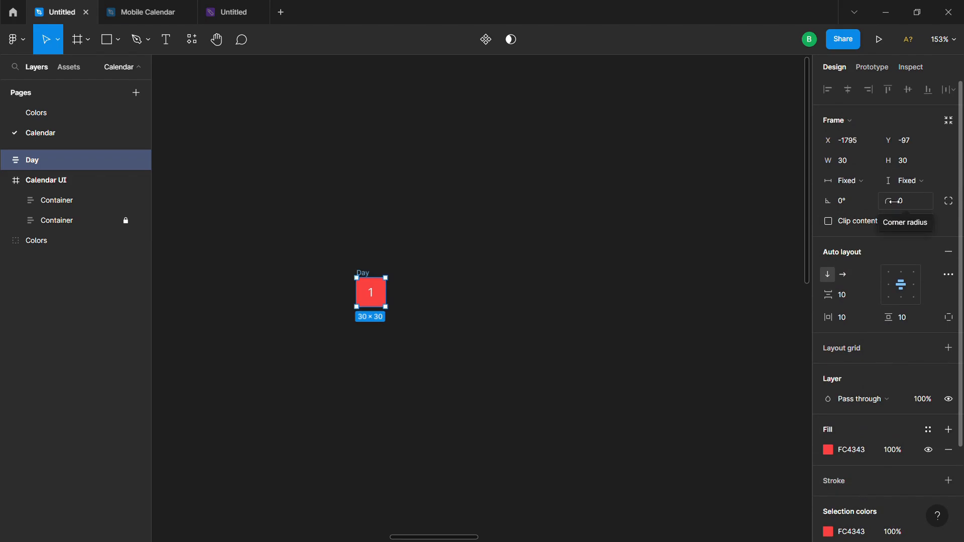
click(904, 201)
text(8)
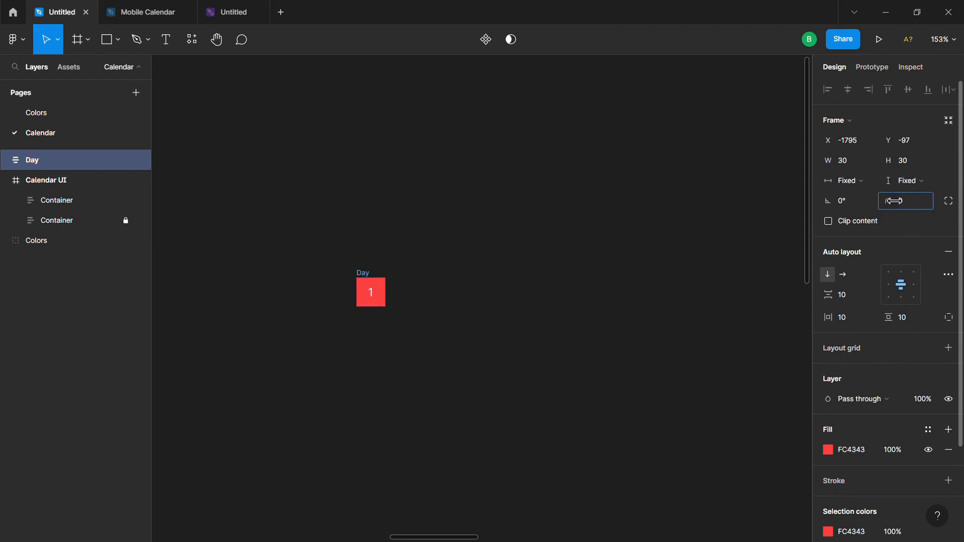
drag(30, 191, 261, 208)
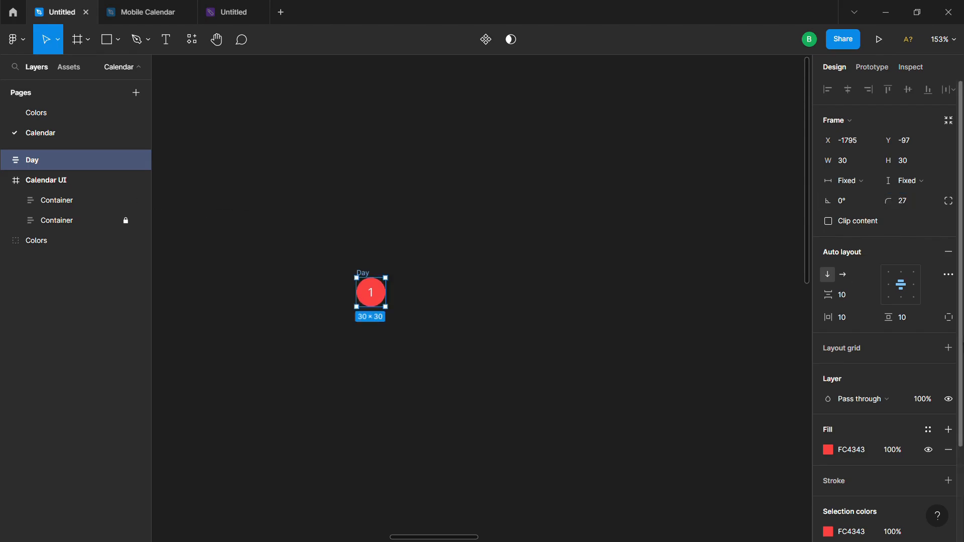
click(430, 277)
click(367, 277)
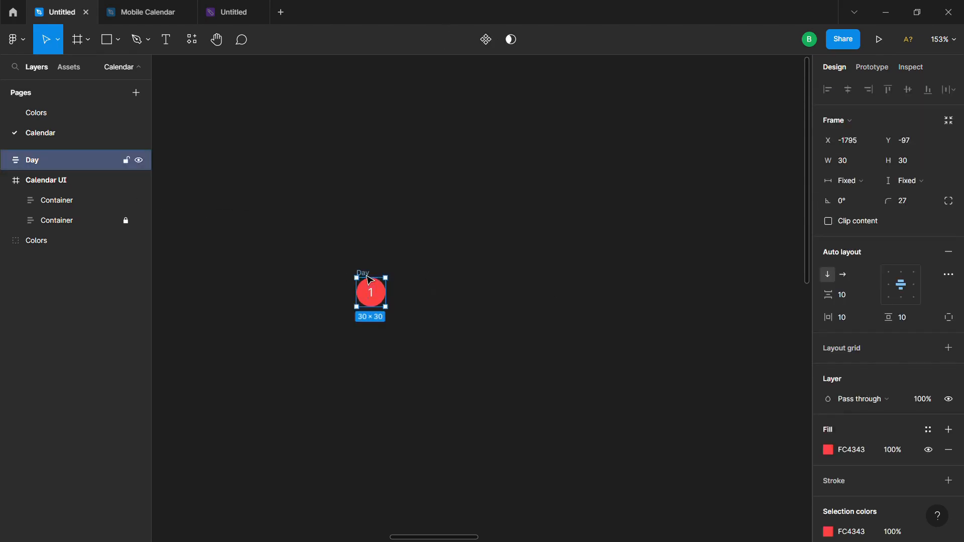
click(381, 300)
click(527, 331)
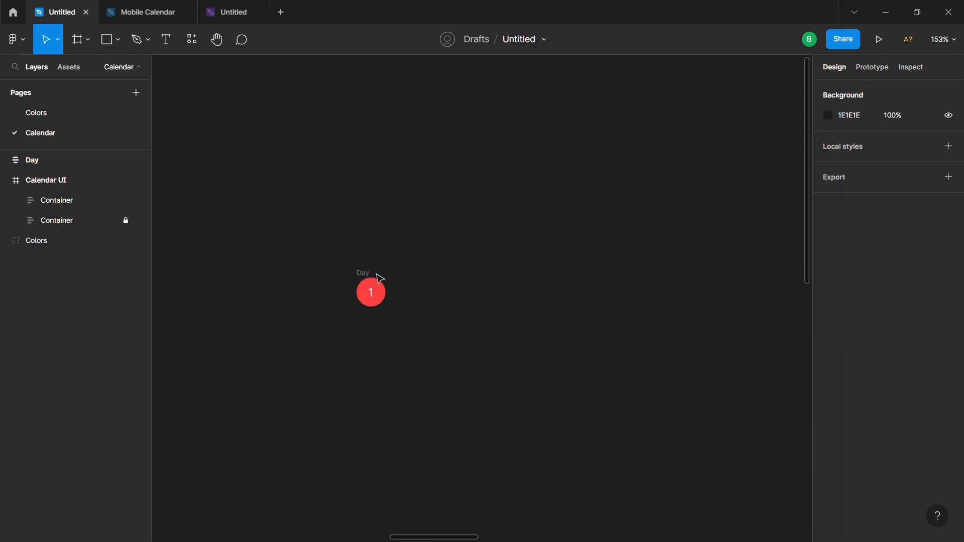
Step: Hide the Day frame's red fill and turn the frame into a component
click(376, 280)
scroll(898, 413, down, 5)
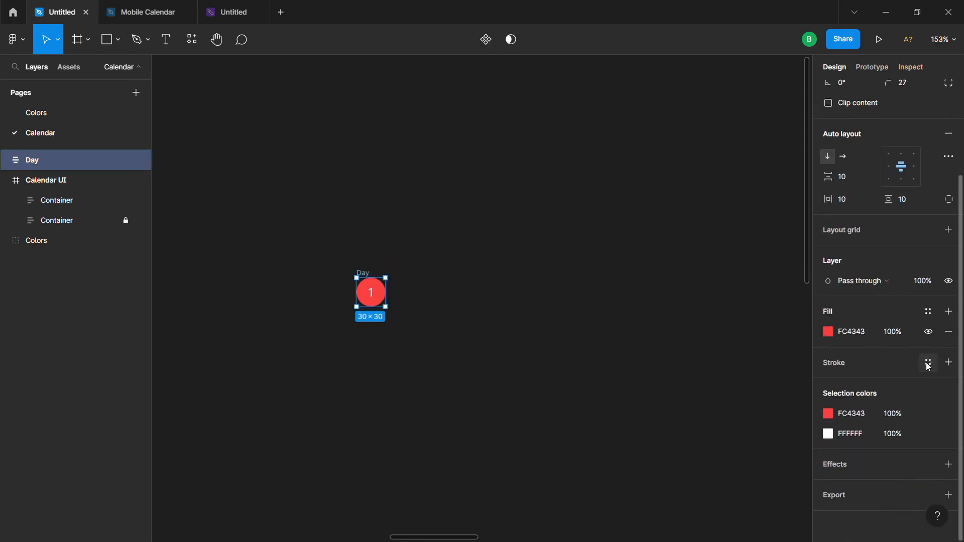
click(927, 335)
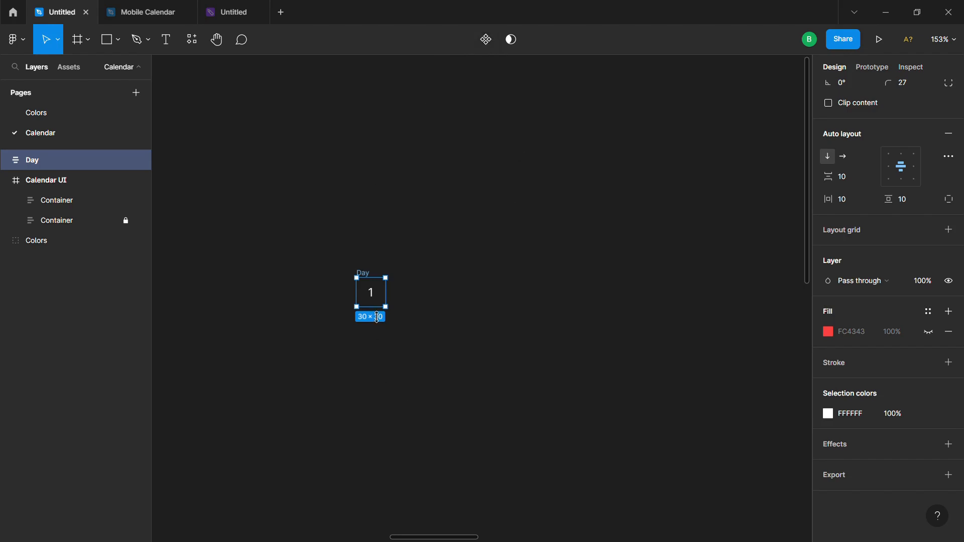
click(482, 48)
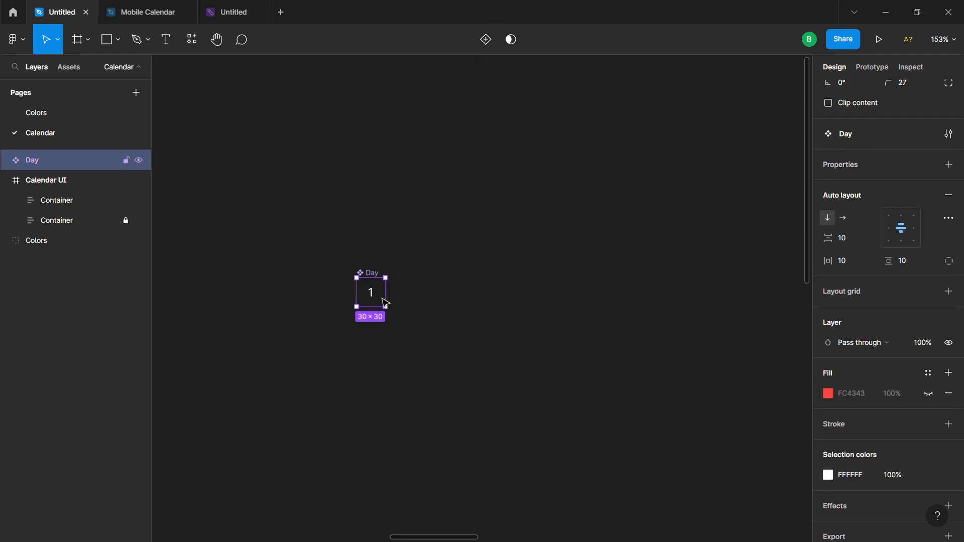
Step: Add a second variant to the Day component, name it Selected, and show its red fill
click(486, 41)
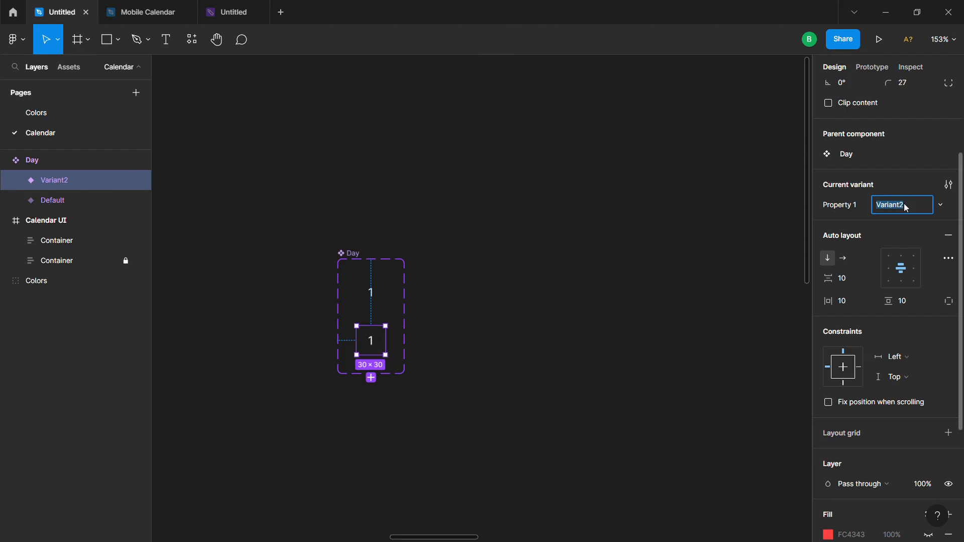
text(Selected)
key(Return)
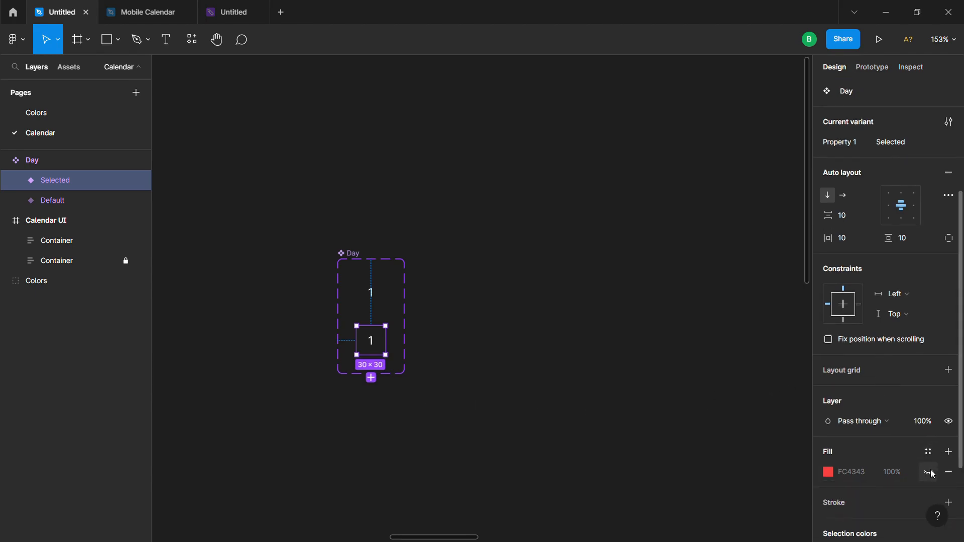
click(929, 473)
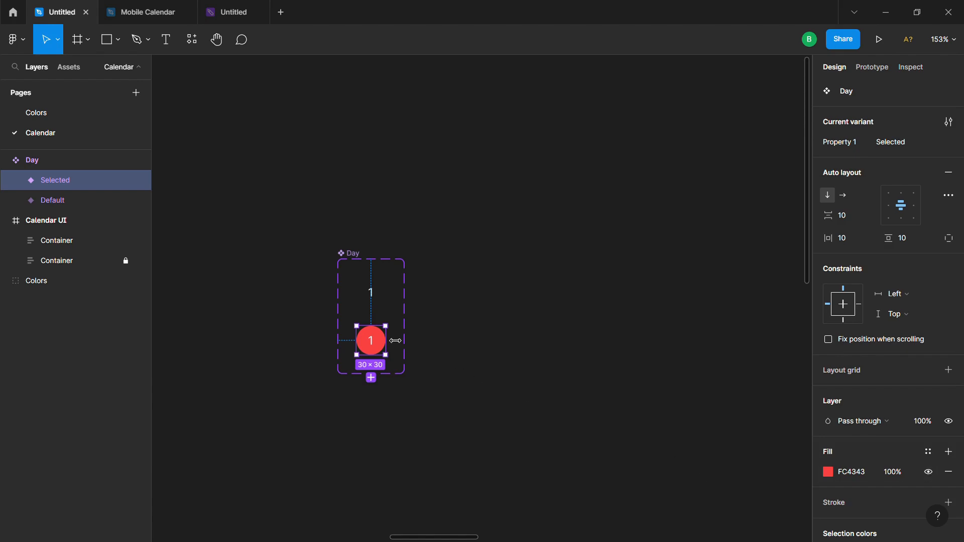
Step: Add a third variant to the Day component, copy its fill colour code, and hide the fill
click(371, 378)
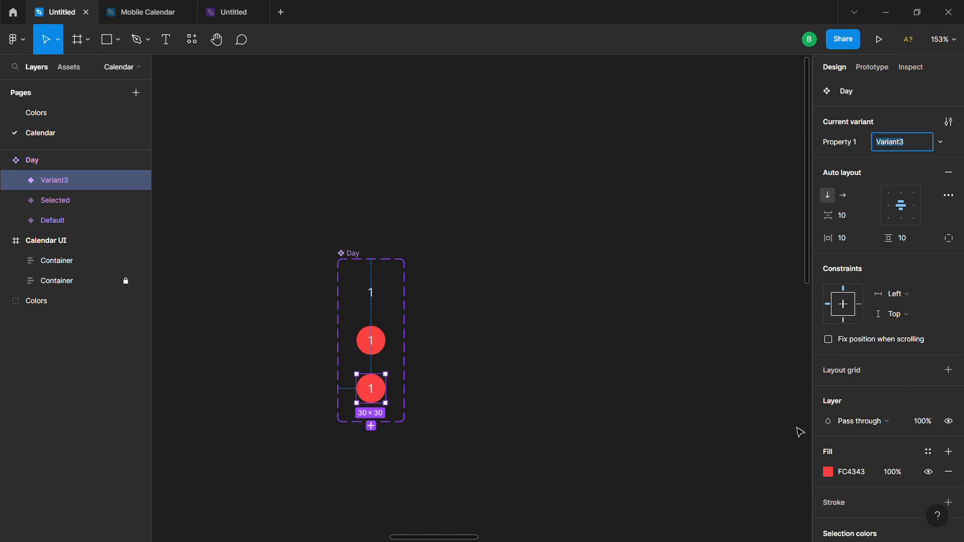
scroll(867, 370, down, 5)
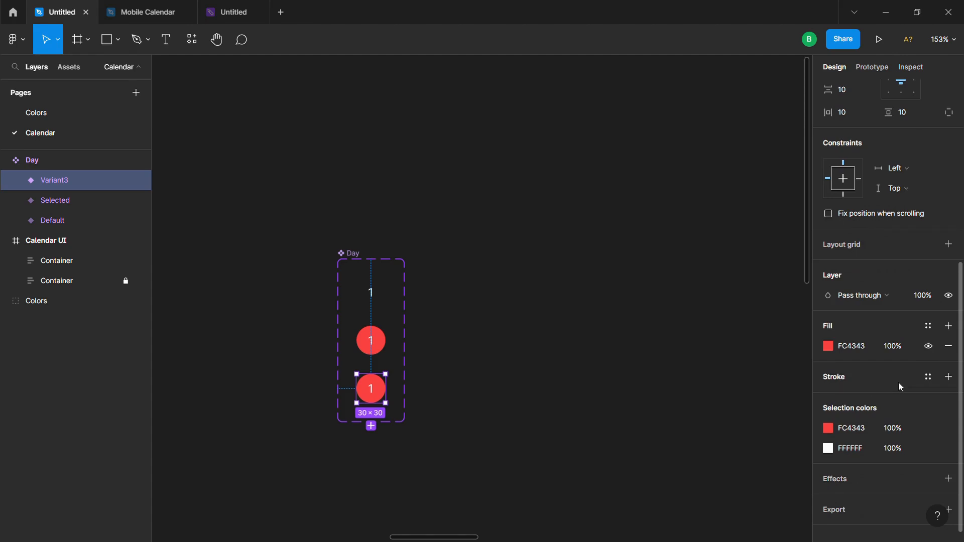
click(861, 353)
key(ctrl+c)
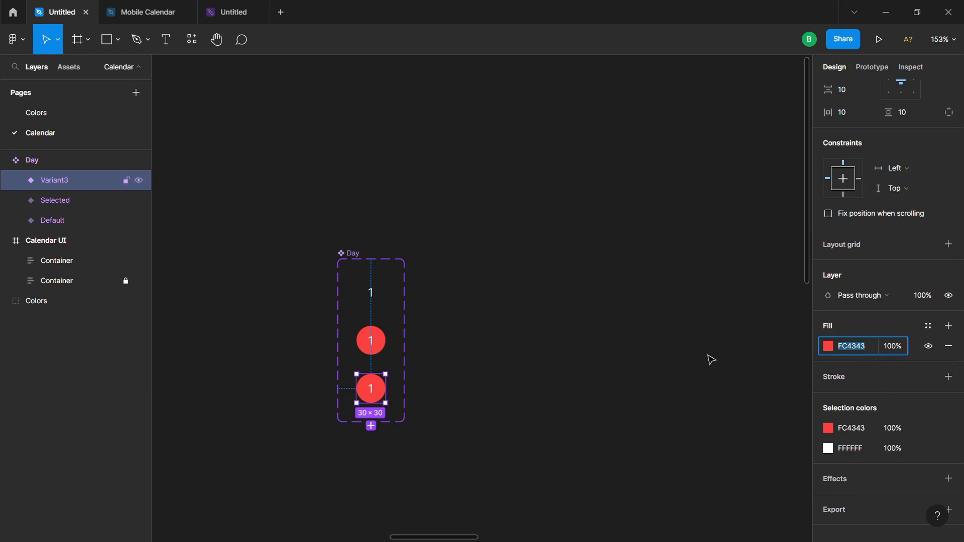
click(928, 346)
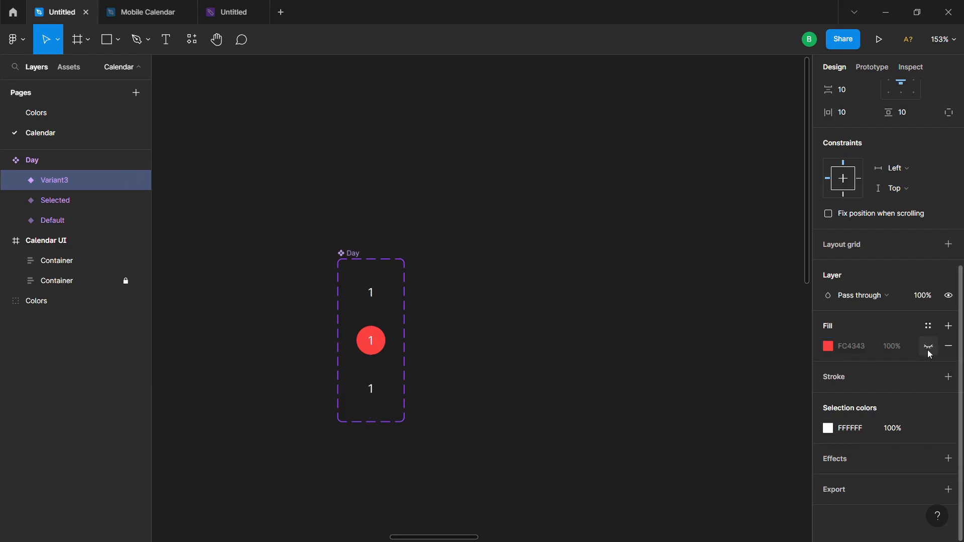
Step: Add an inside stroke to the third Day variant and set its colour to FC4343
click(949, 376)
click(855, 399)
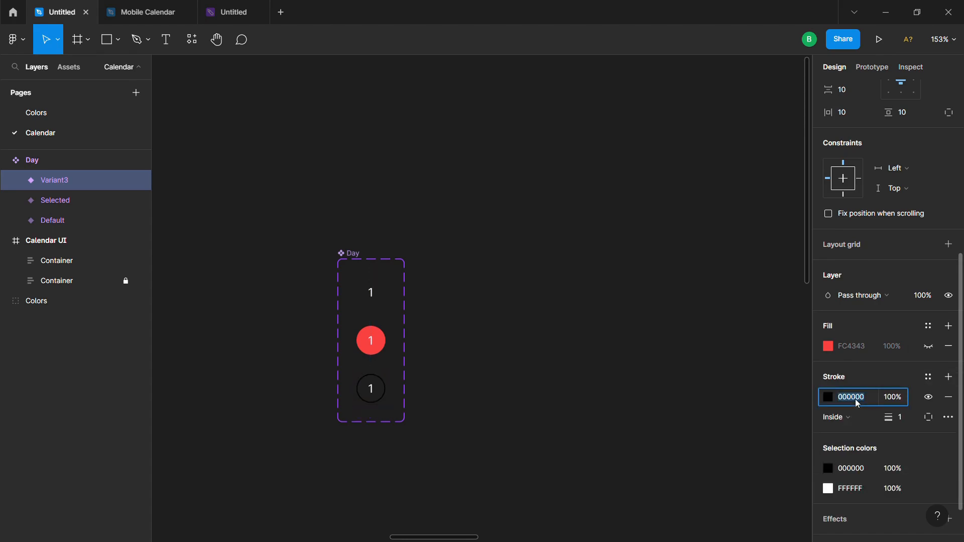
key(ctrl+v)
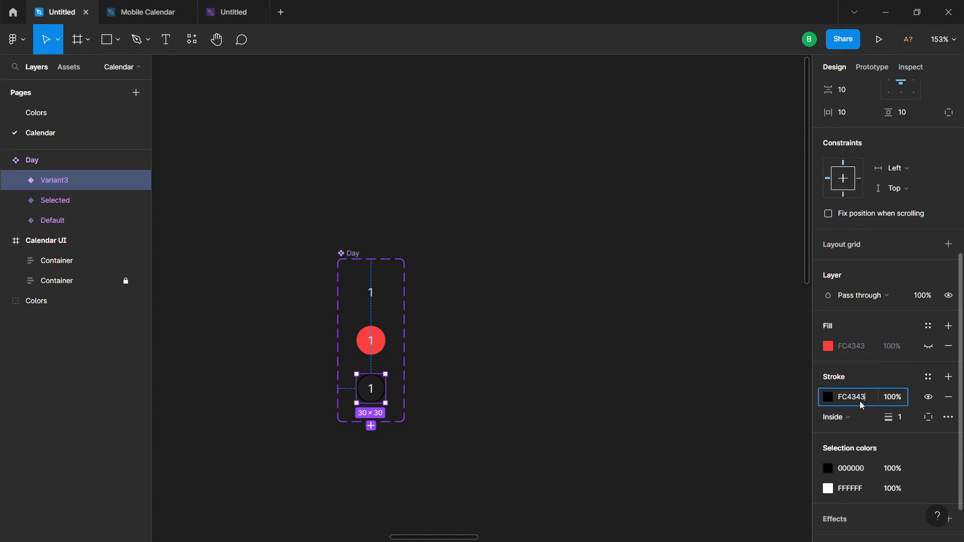
click(695, 390)
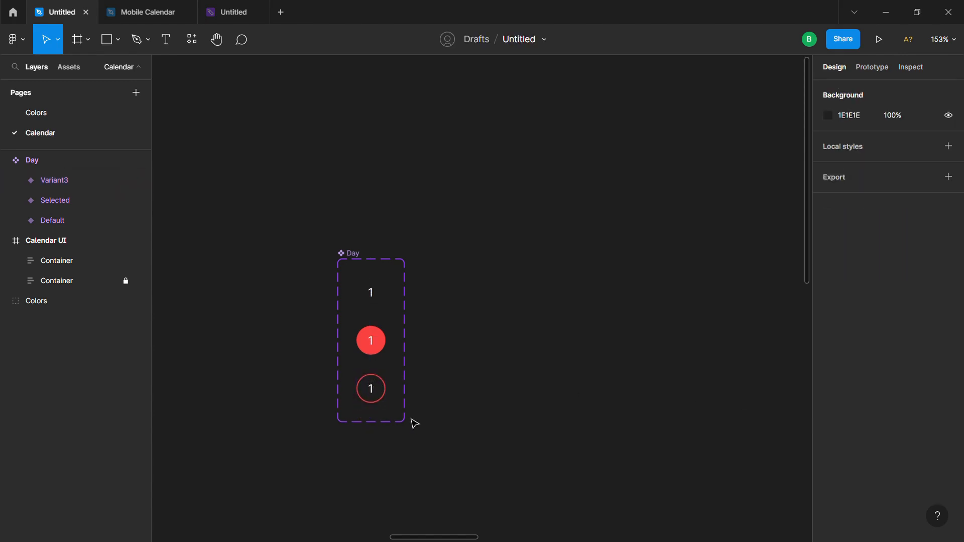
Step: Select the number text in all three Day variants together for recolouring
click(375, 305)
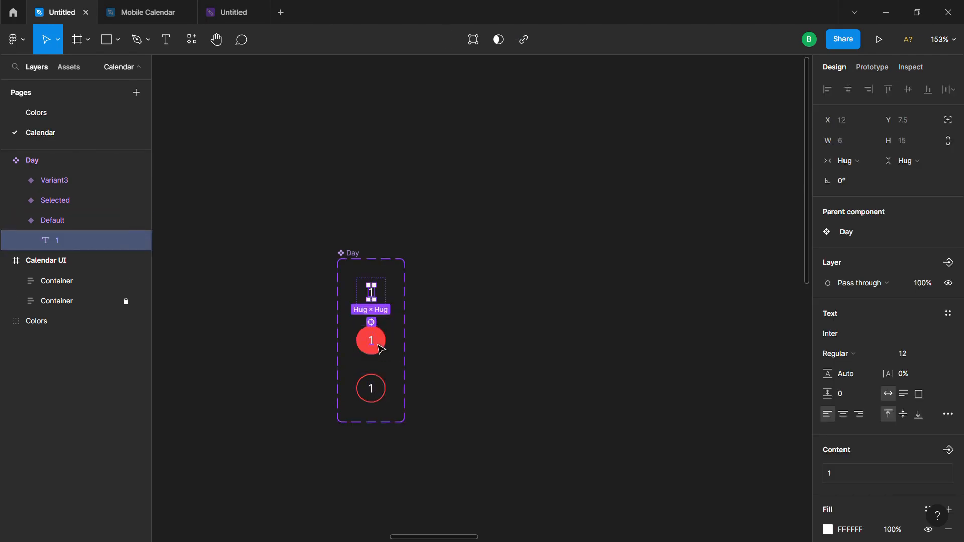
shift+click(374, 342)
shift+click(380, 389)
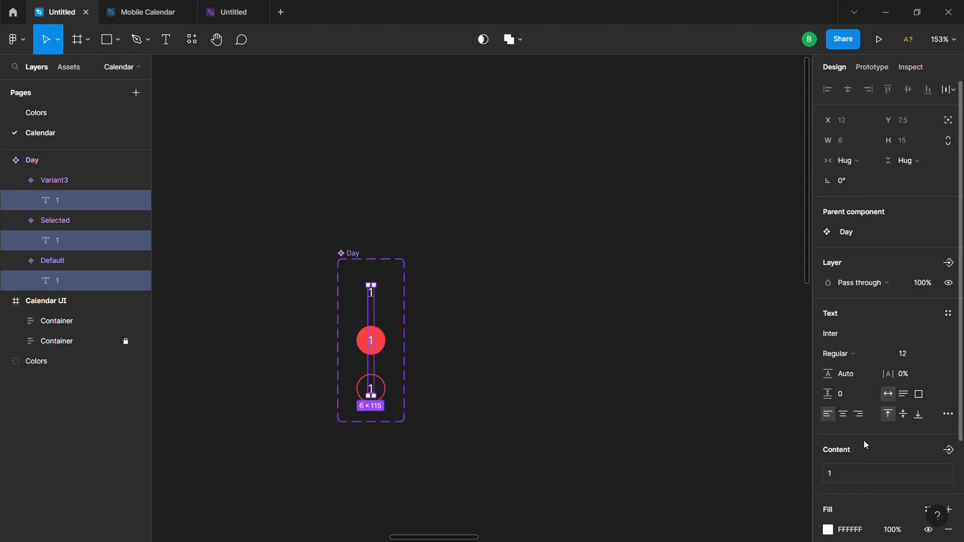
scroll(865, 445, down, 3)
Step: Set the fill of the selected number texts to dark grey 292929
click(830, 405)
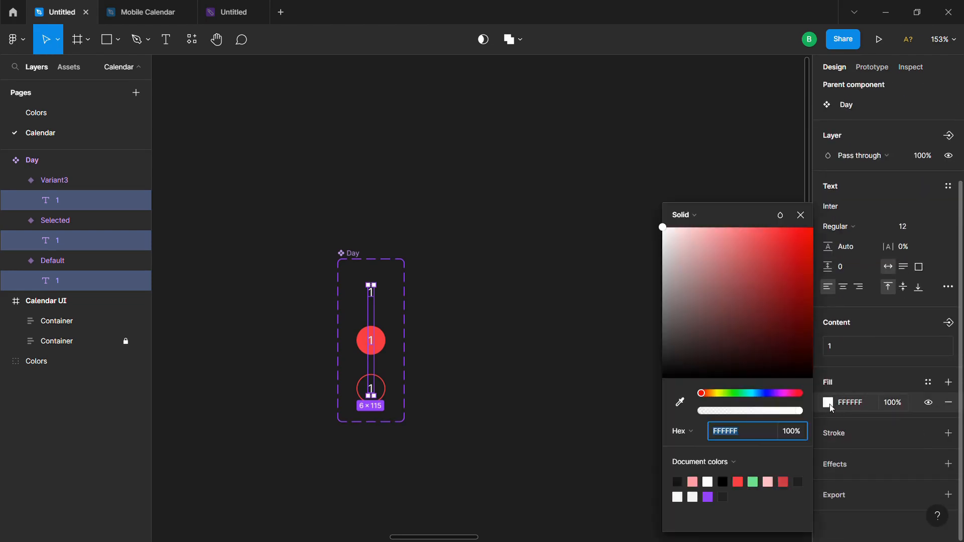
drag(730, 354, 608, 351)
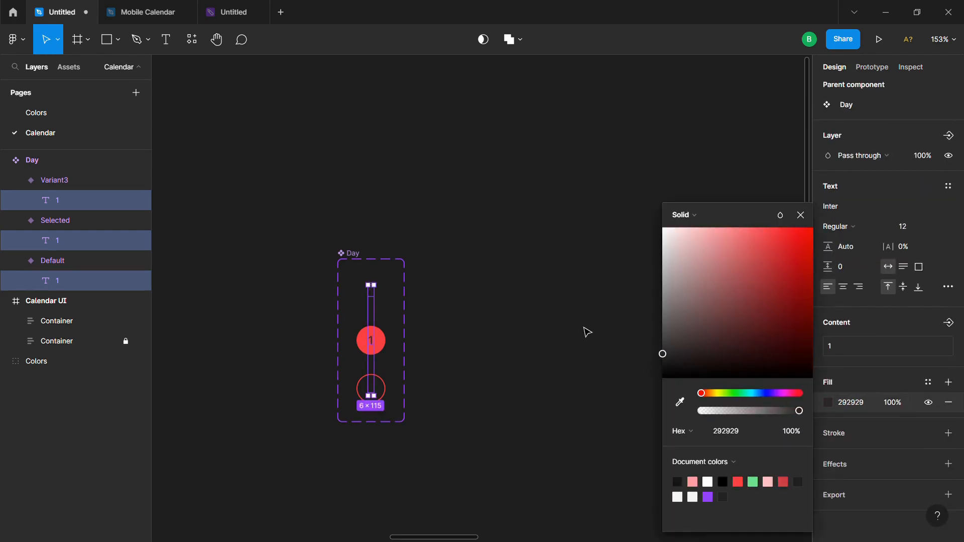
click(585, 331)
key(ctrl+z)
Step: Recolour the number text in all three variants to 151515 by sampling the dark swatch in the colour palette on the canvas
scroll(752, 297, down, 3)
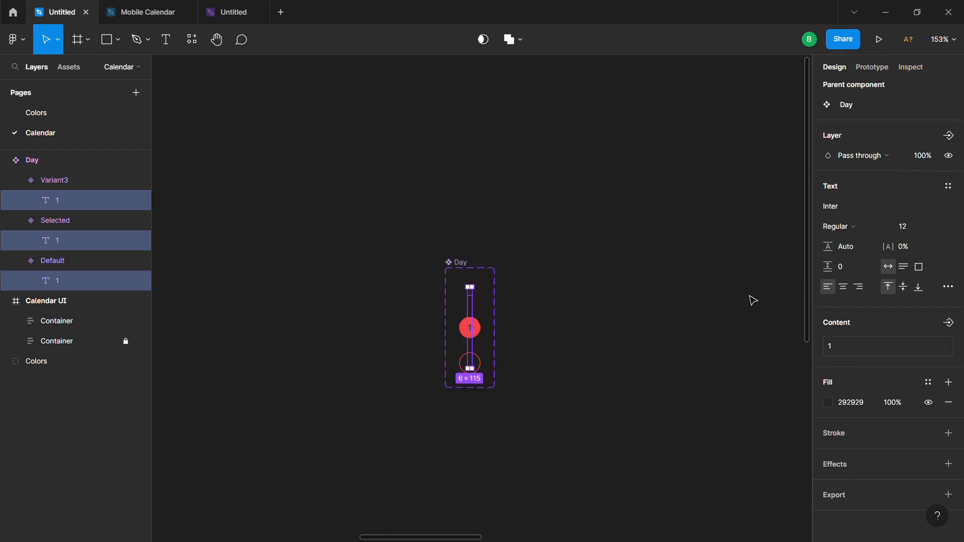
drag(756, 307, 493, 345)
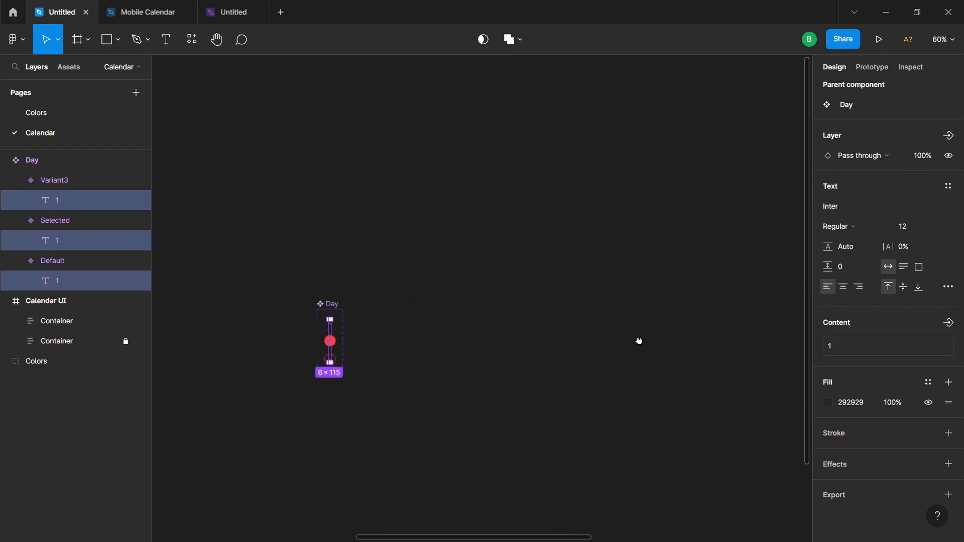
drag(693, 321, 504, 342)
scroll(548, 332, down, 3)
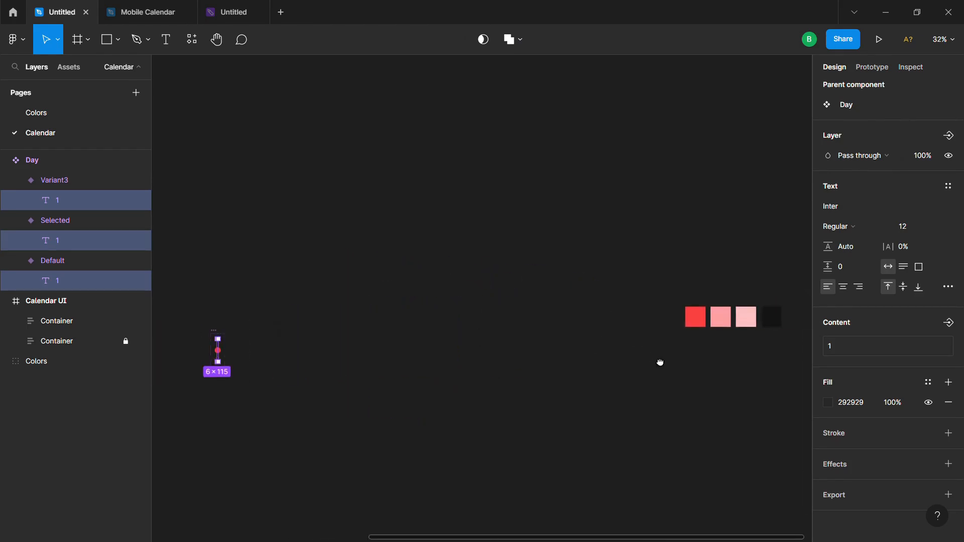
key(i)
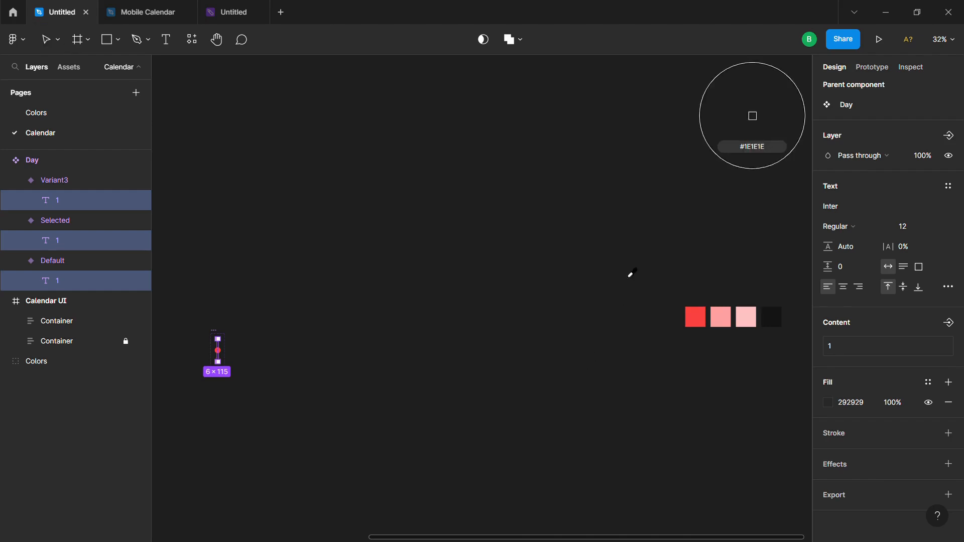
click(777, 330)
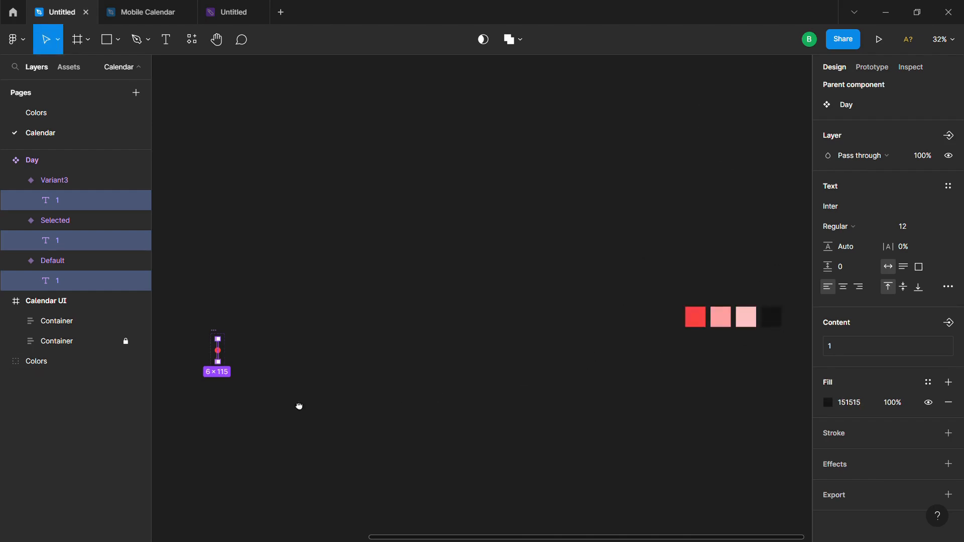
key(shift+2)
scroll(490, 371, up, 10)
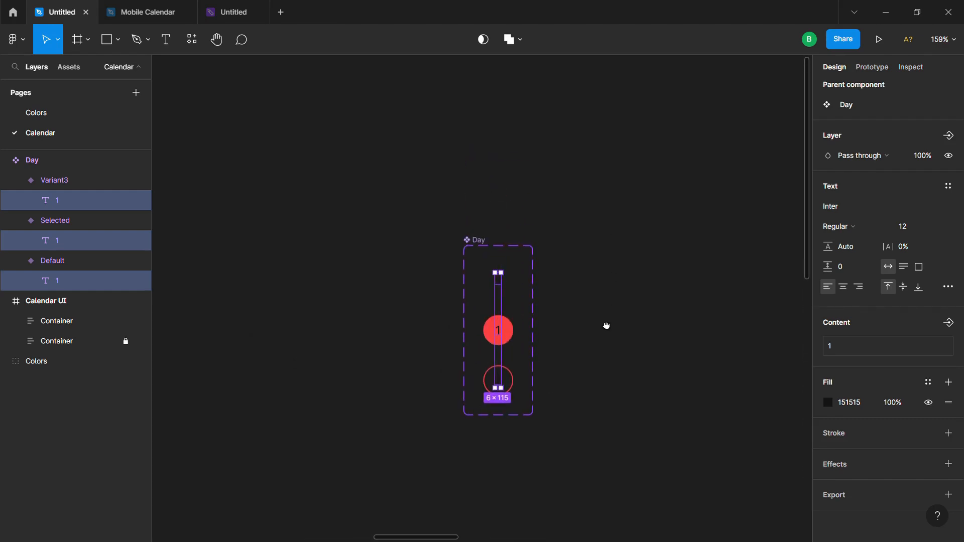
click(609, 361)
Step: Add a fourth variant to the Day component from the outlined variant and name it Hover
scroll(609, 362, down, 5)
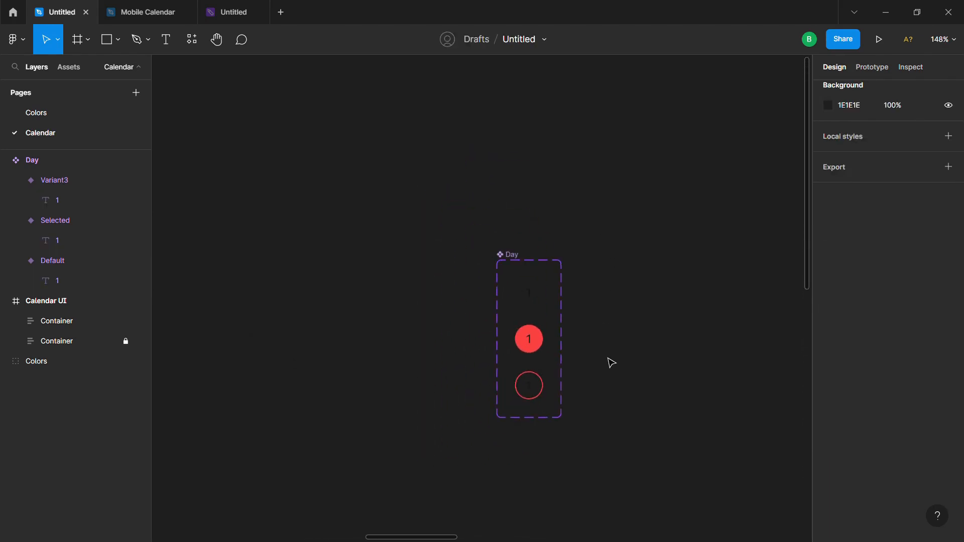
scroll(615, 367, right, 5)
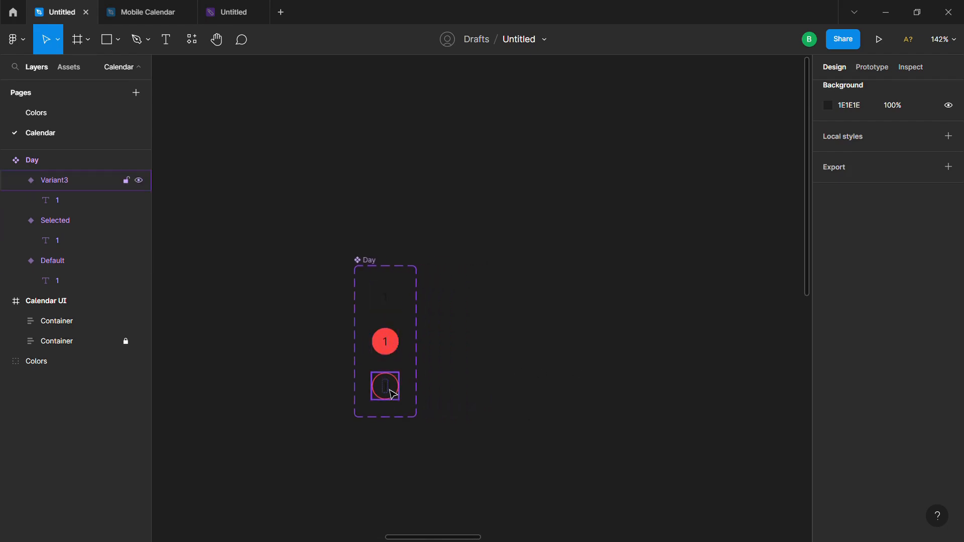
click(396, 395)
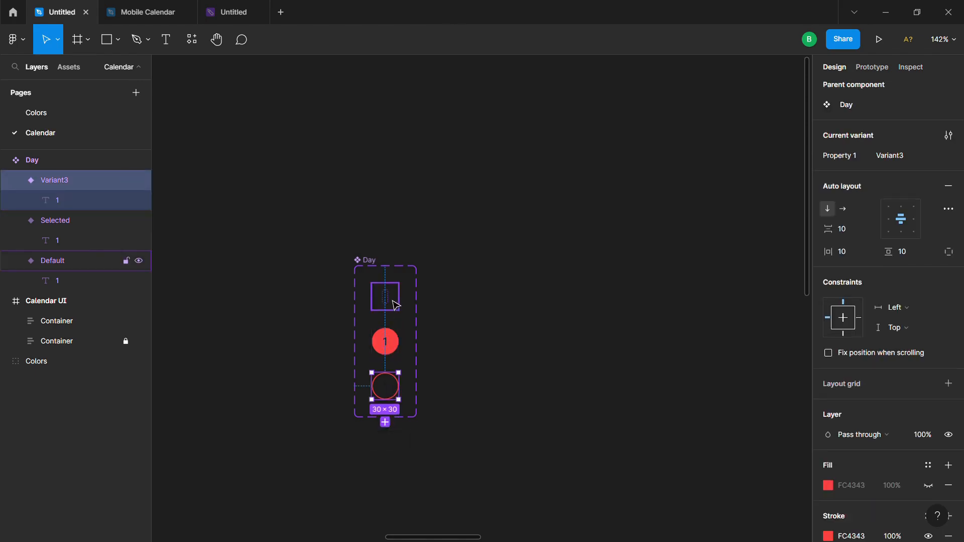
click(390, 424)
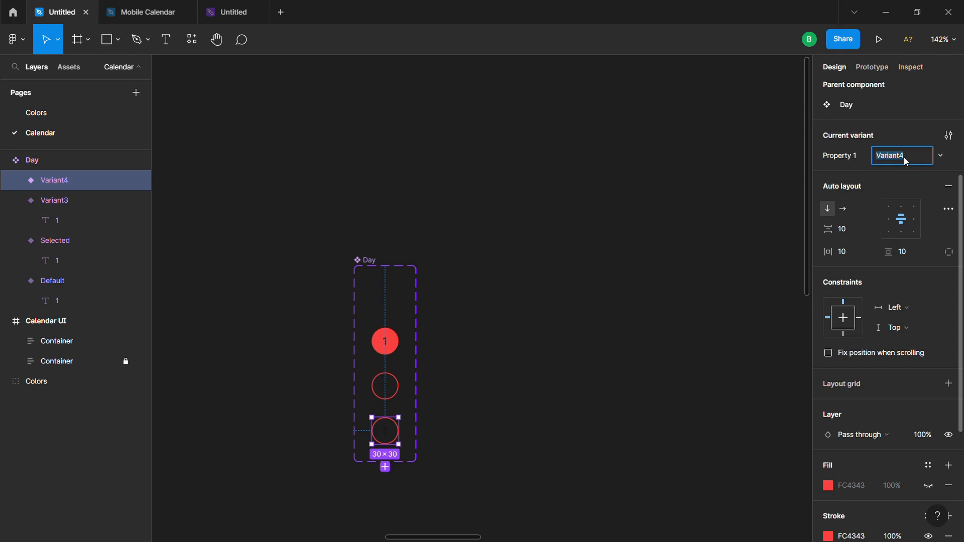
text(Hover)
click(663, 265)
click(401, 439)
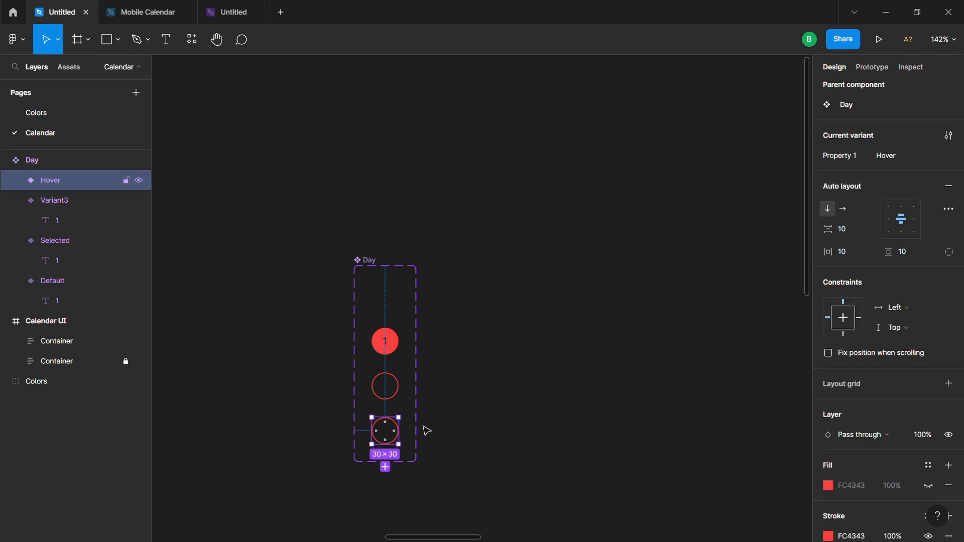
Step: Remove the Hover variant's stroke and show its hidden fill
scroll(860, 470, down, 3)
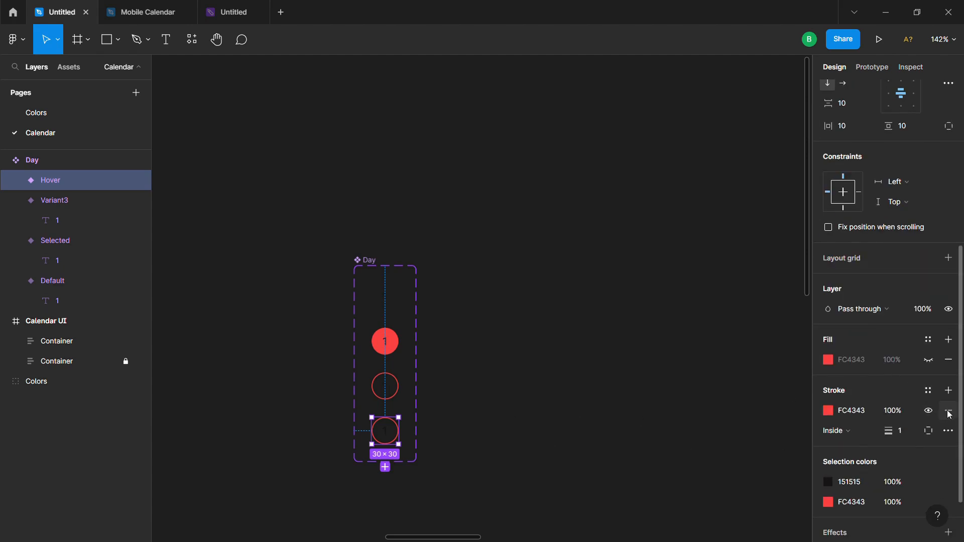
click(947, 412)
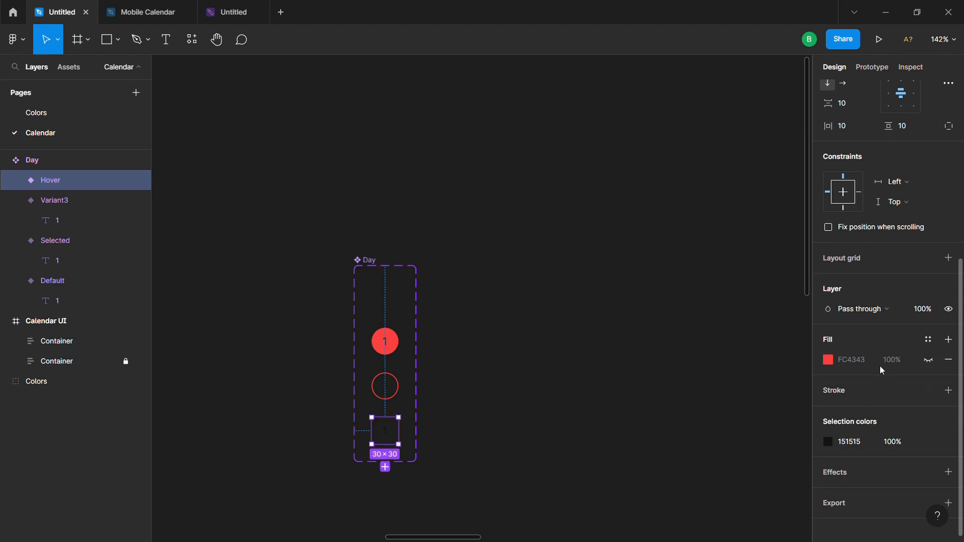
click(928, 360)
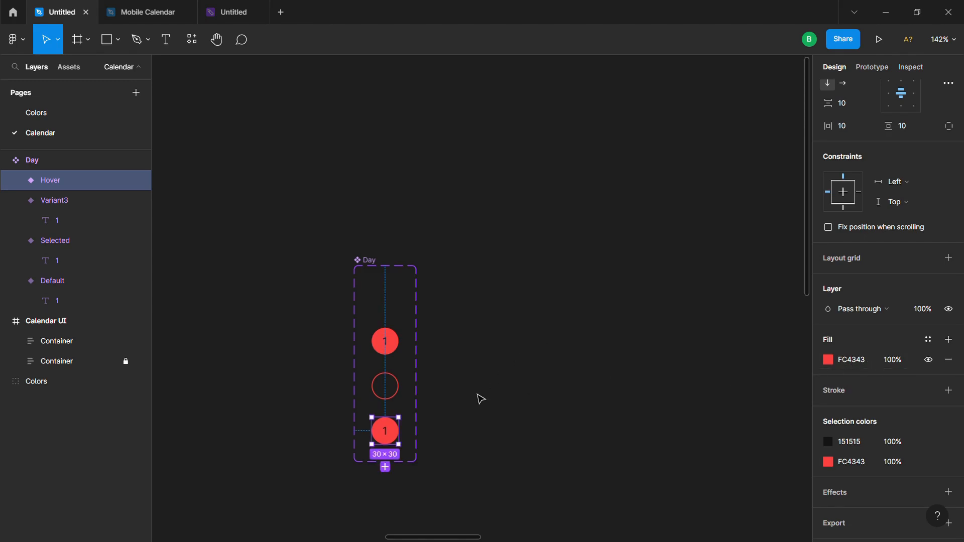
Step: Recolour the Hover variant's fill to FFC3C3 by sampling the lightest pink swatch in the colour palette on the canvas
key(i)
scroll(483, 399, down, 10)
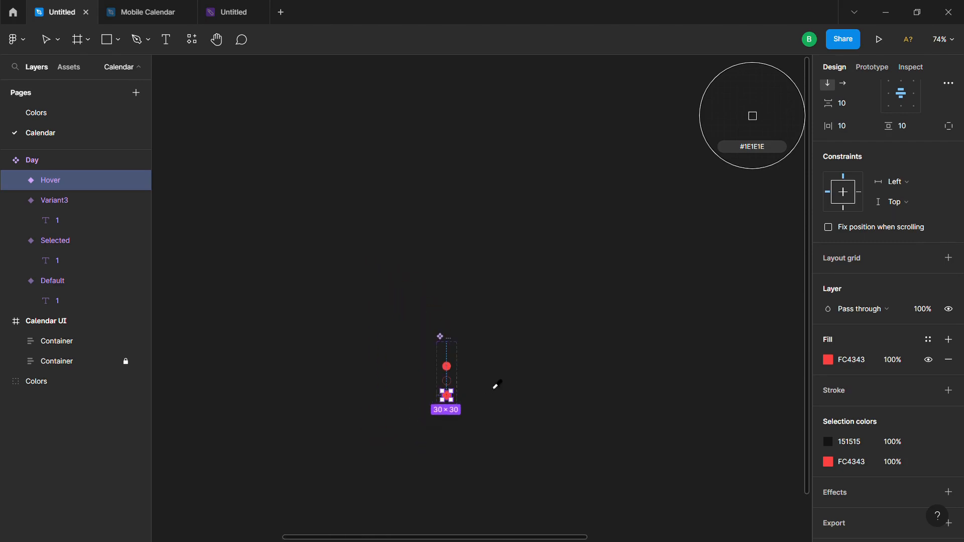
drag(485, 334, 304, 356)
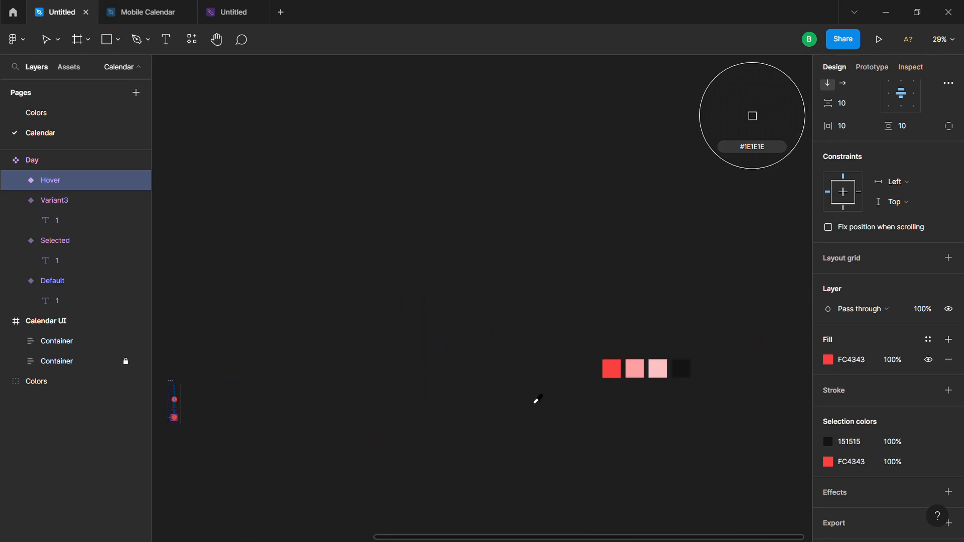
drag(535, 400, 579, 388)
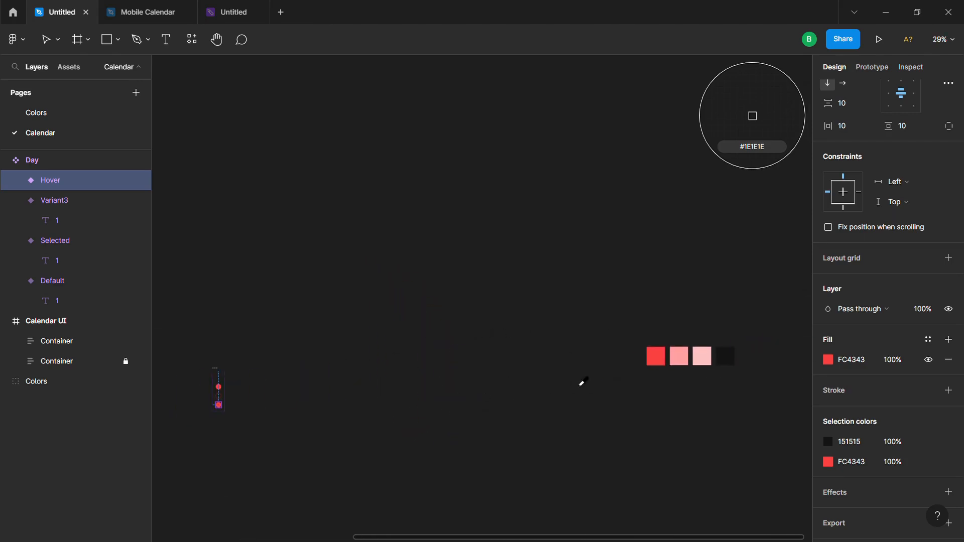
click(704, 371)
scroll(374, 435, left, 3)
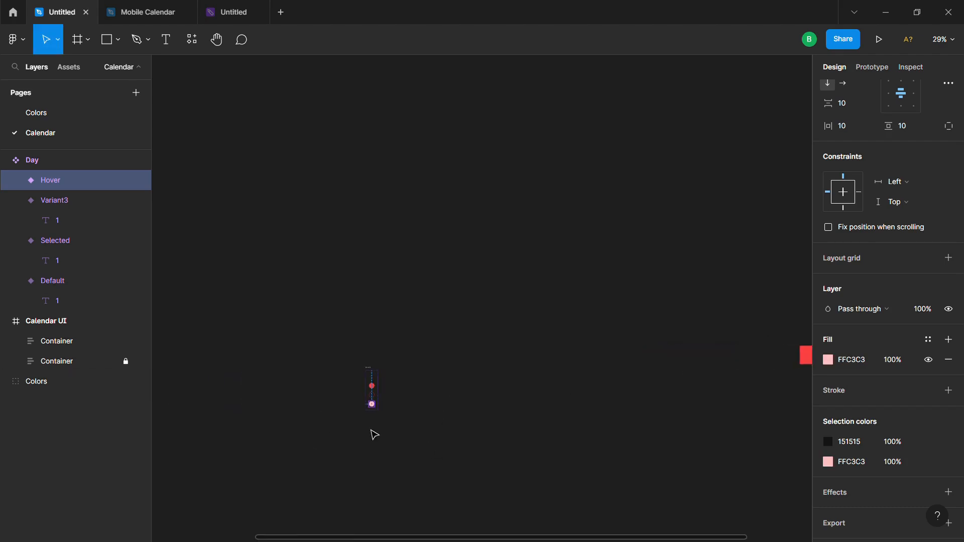
scroll(374, 435, up, 10)
click(509, 346)
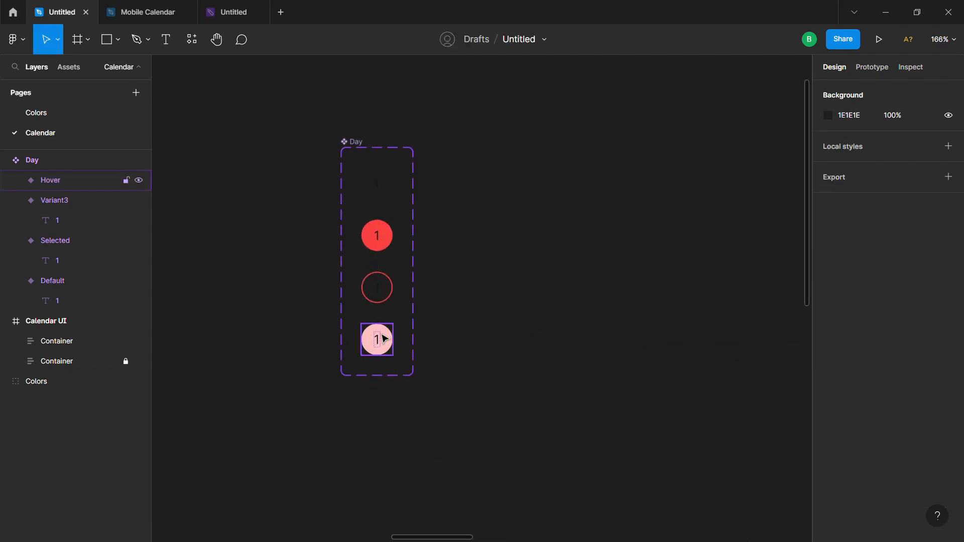
Step: Create a component text property named Text with value 1 for the number text in all four Day variants
scroll(467, 326, up, 1)
scroll(465, 333, down, 2)
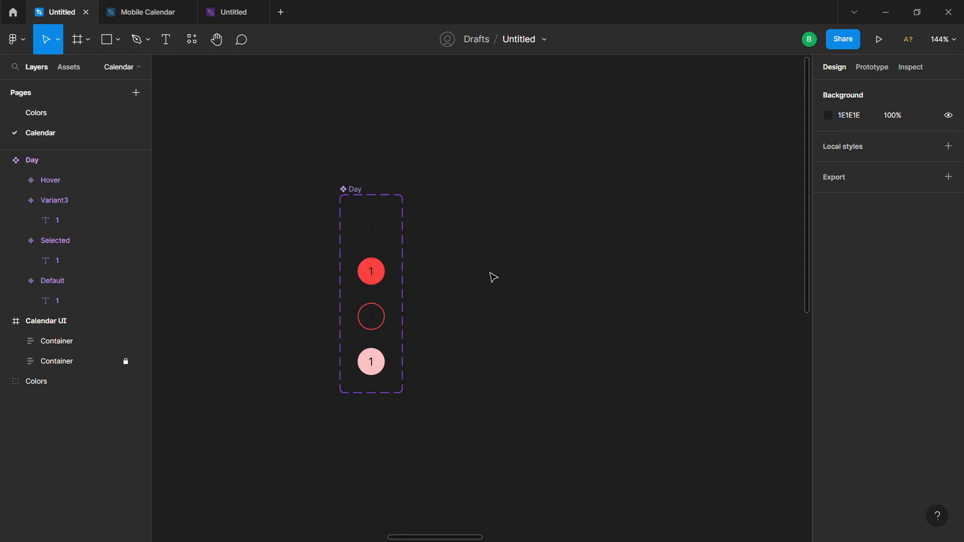
scroll(494, 278, down, 1)
click(382, 234)
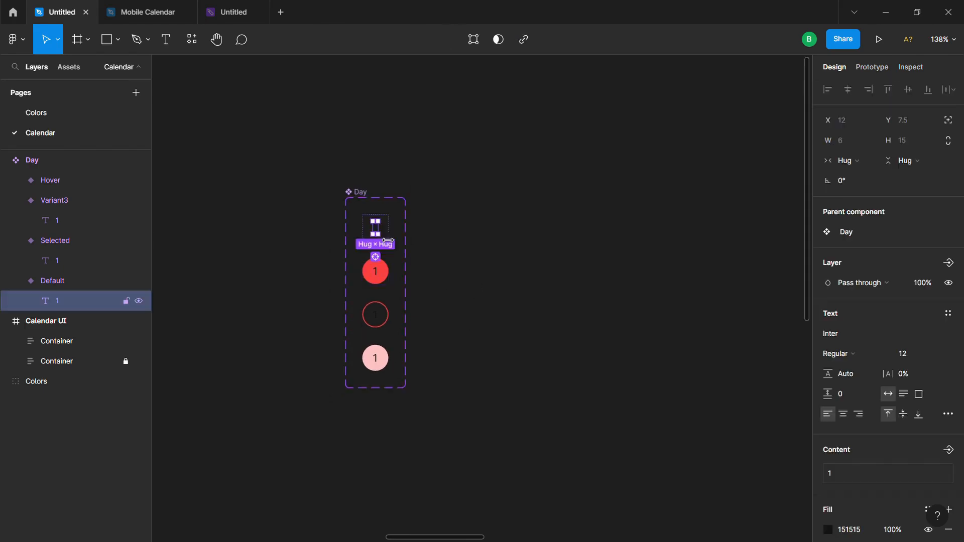
shift+click(376, 272)
shift+click(375, 315)
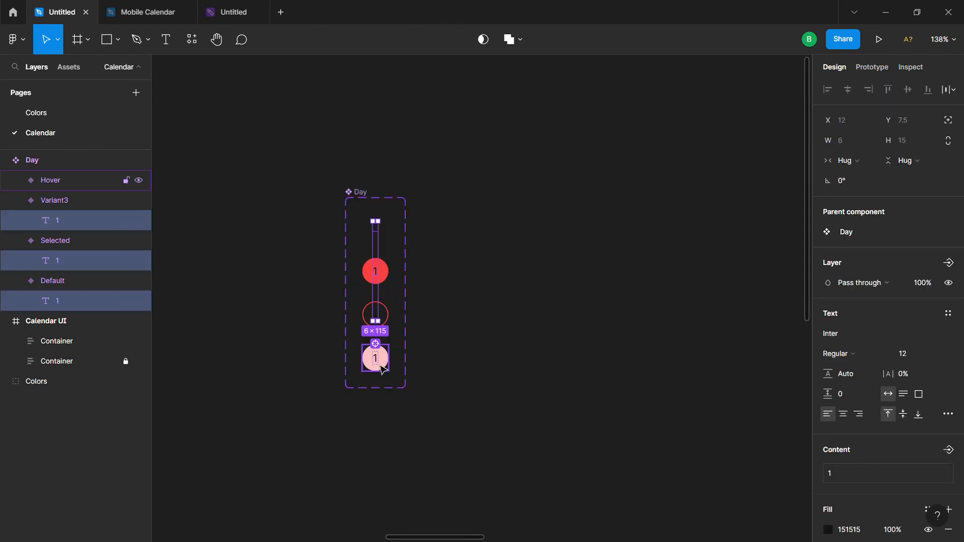
shift+click(383, 369)
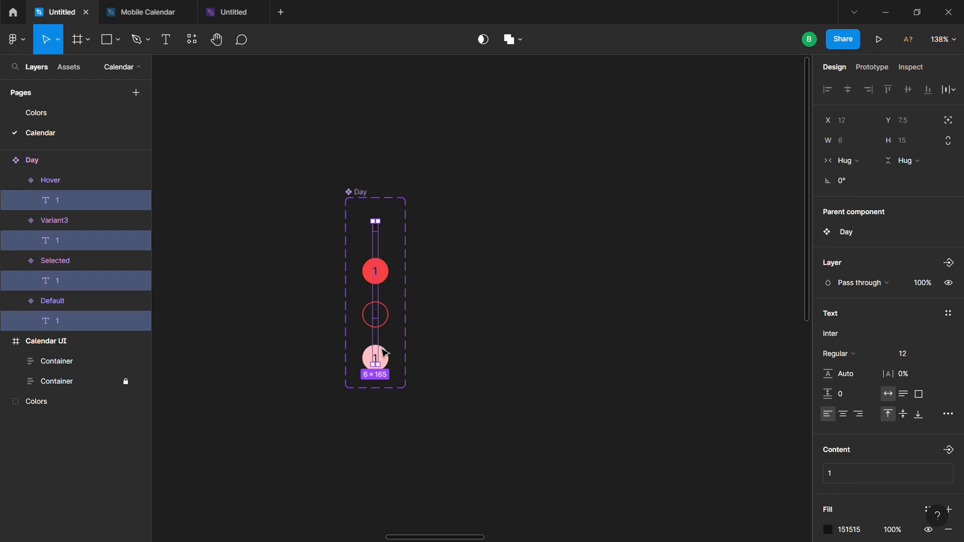
click(949, 452)
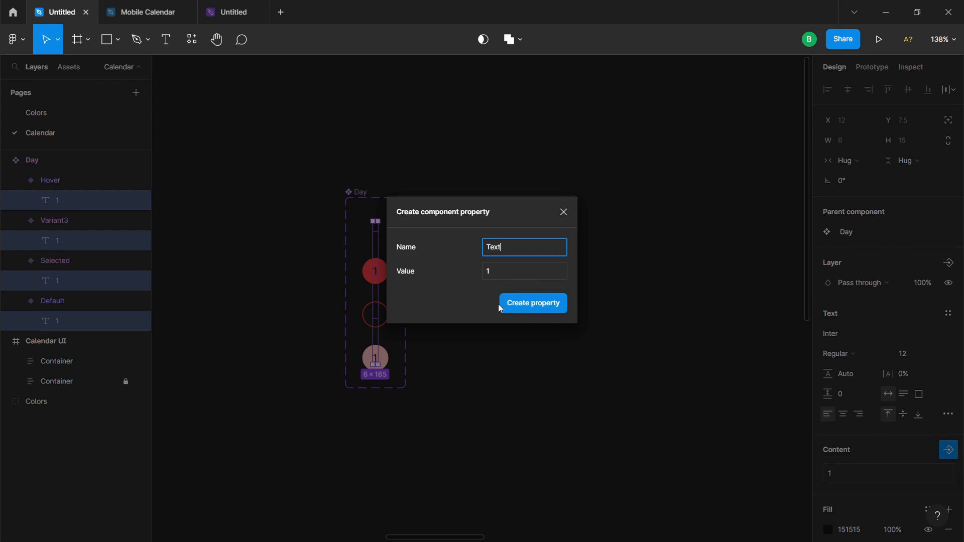
click(535, 307)
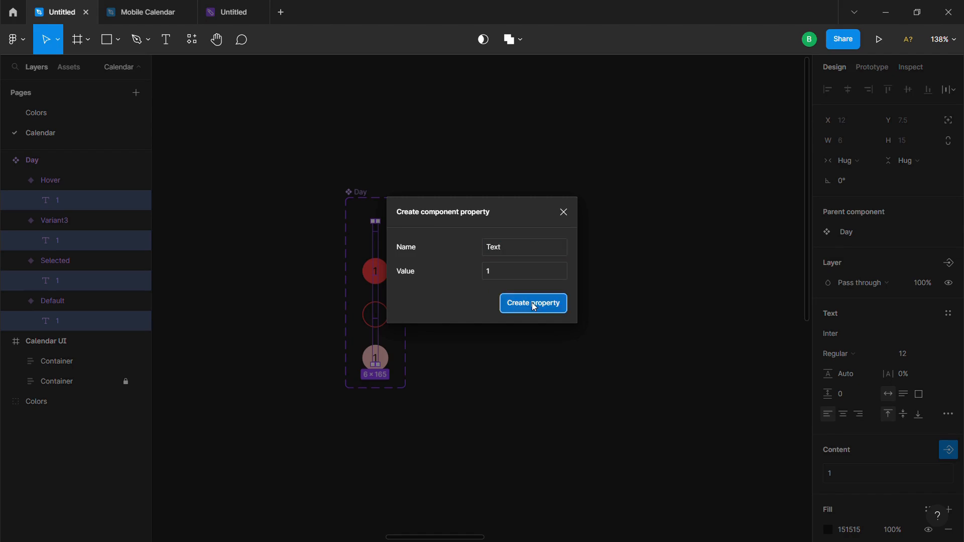
click(467, 351)
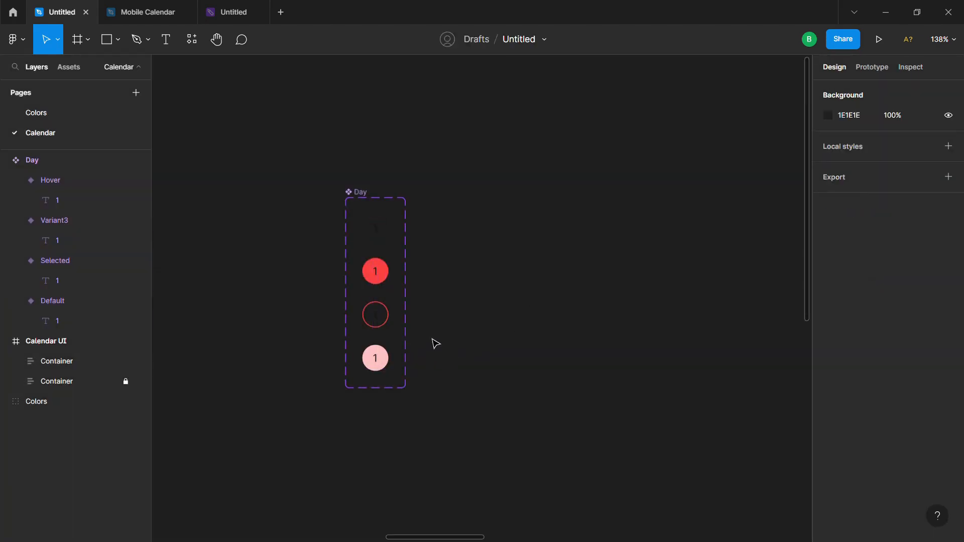
Step: Check the property values of the Day component's Default and Selected variants
scroll(447, 294, down, 3)
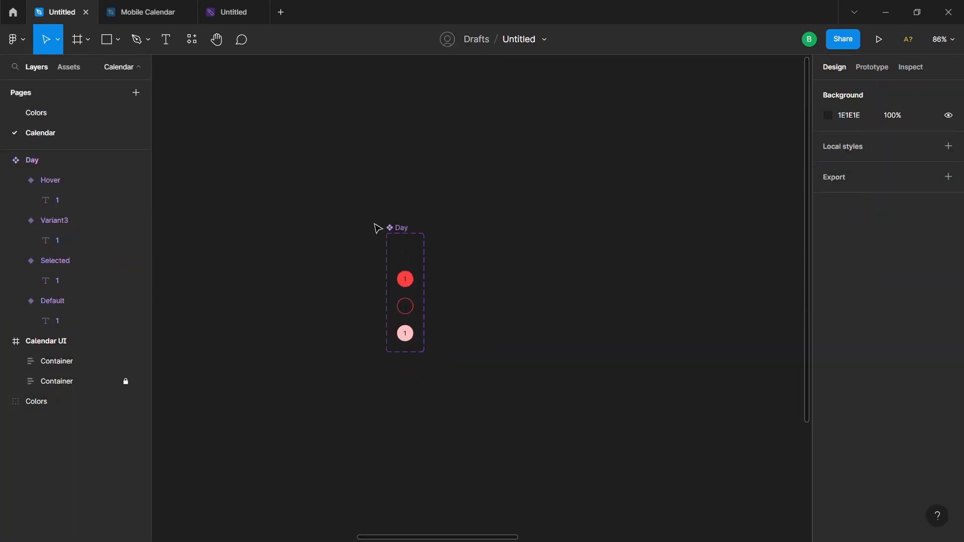
scroll(454, 255, down, 2)
drag(512, 294, 504, 291)
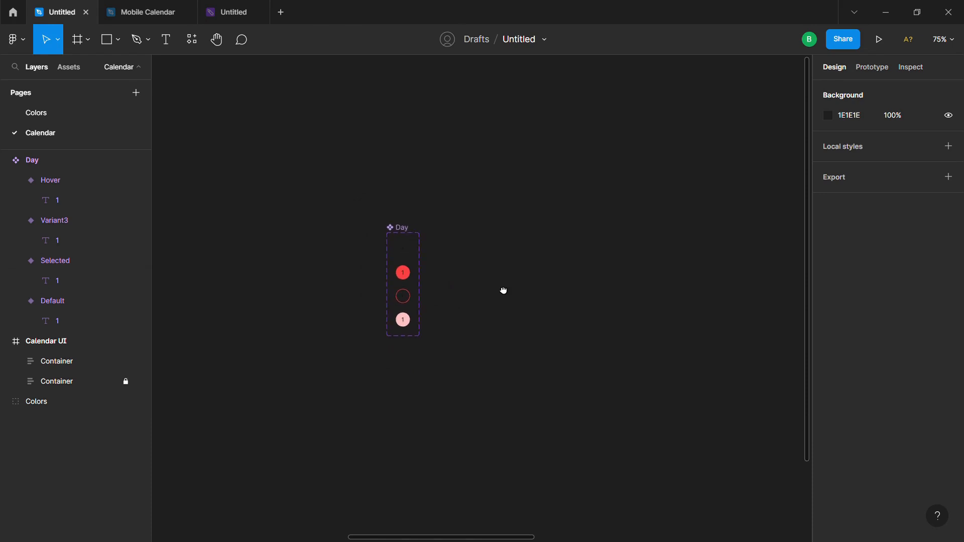
click(391, 234)
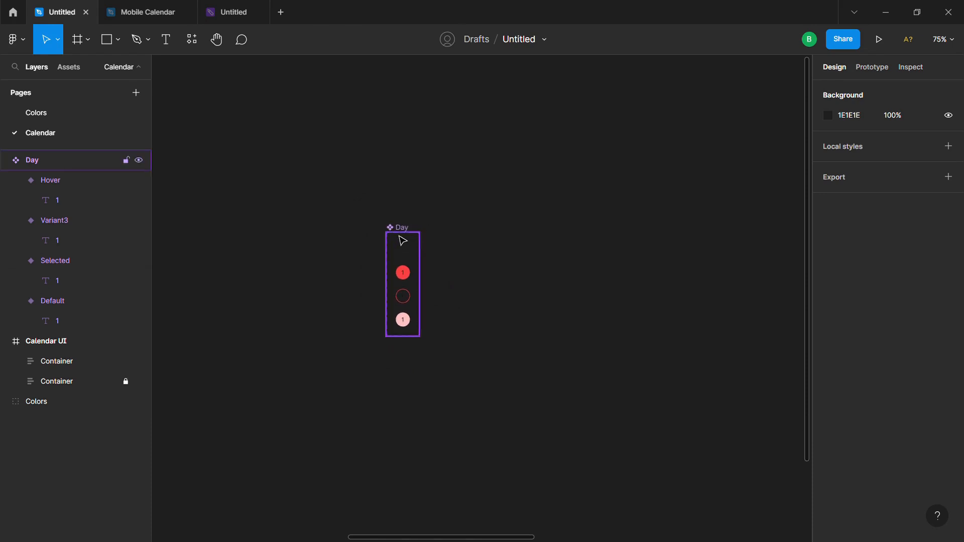
click(402, 250)
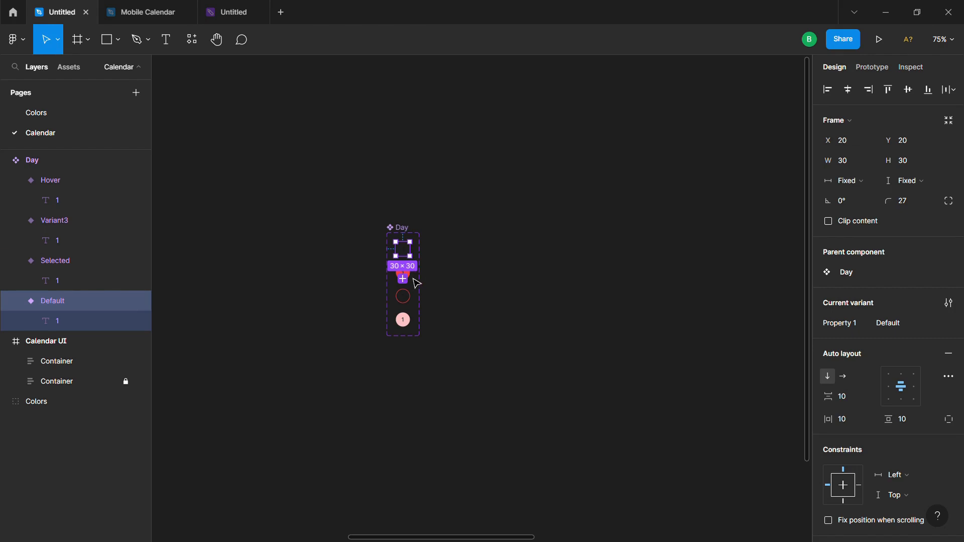
click(437, 292)
click(412, 276)
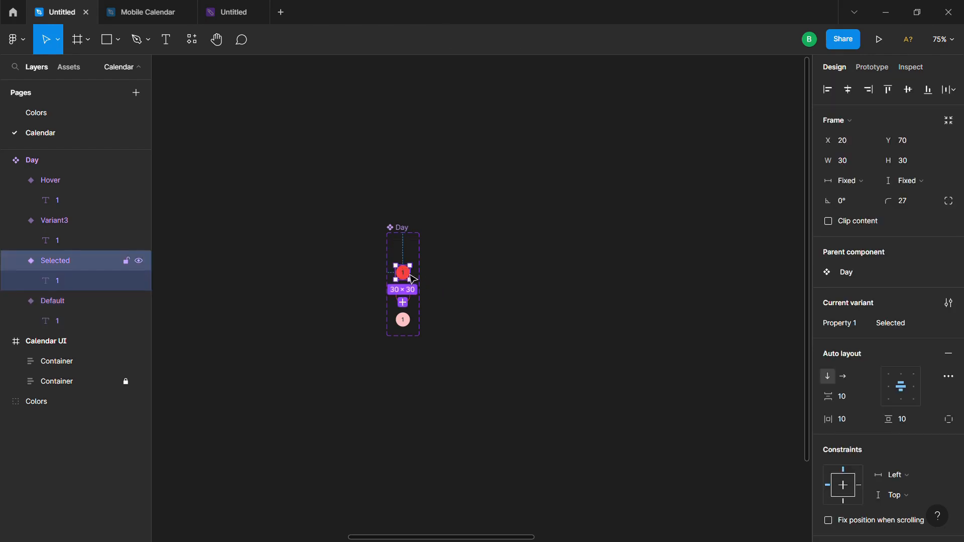
click(520, 334)
Step: Rename the outlined third variant of the Day component to Current
click(413, 301)
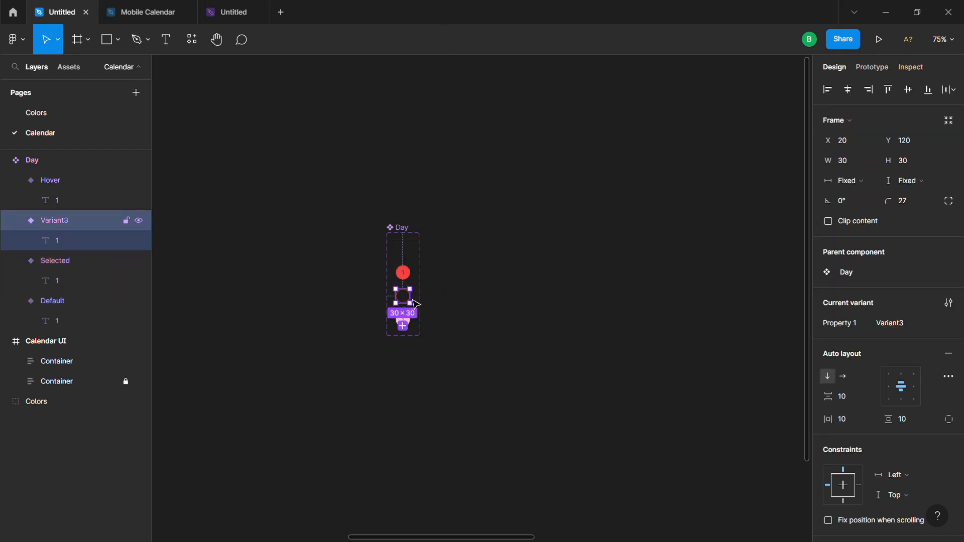
click(885, 324)
text(Current)
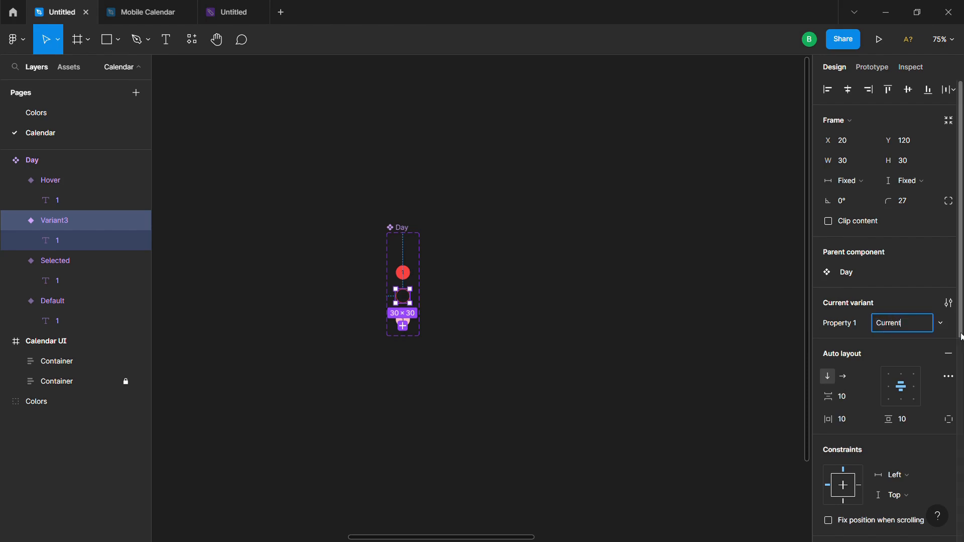
key(Return)
click(534, 366)
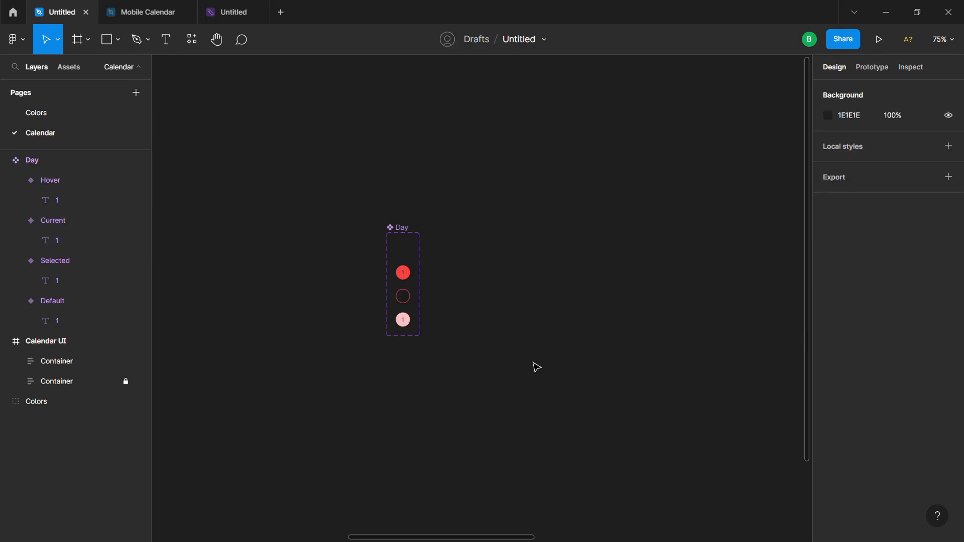
click(402, 321)
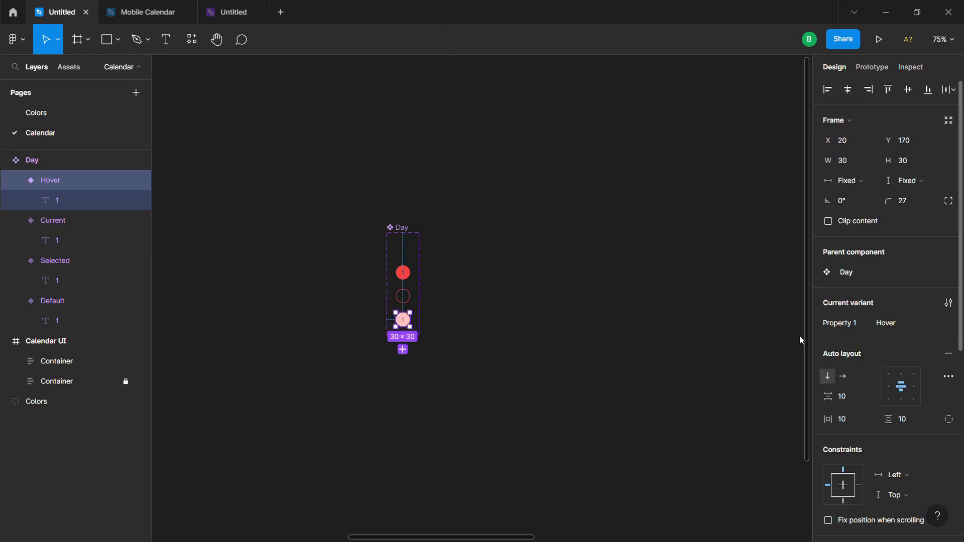
click(518, 348)
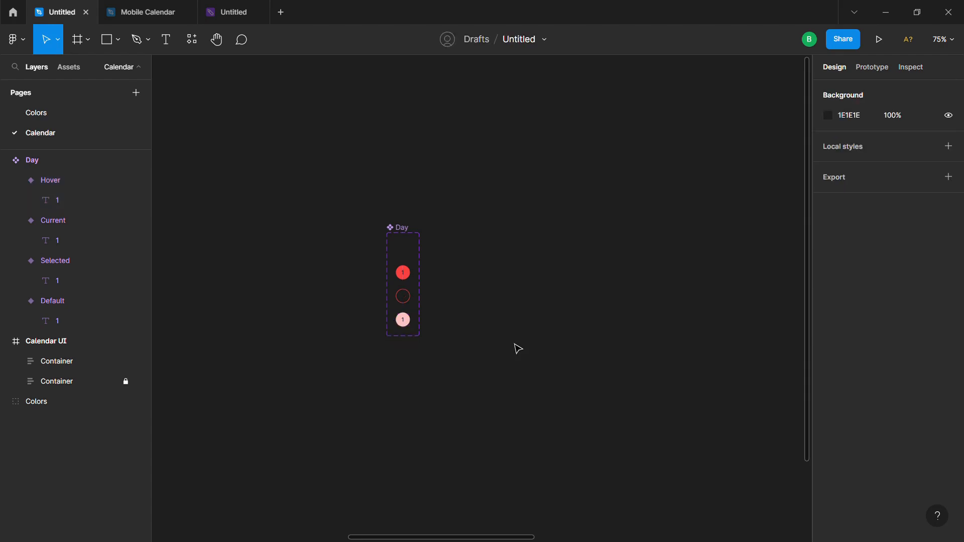
Step: Draw a new frame about 546 × 656 on an empty area of the canvas
scroll(389, 307, down, 5)
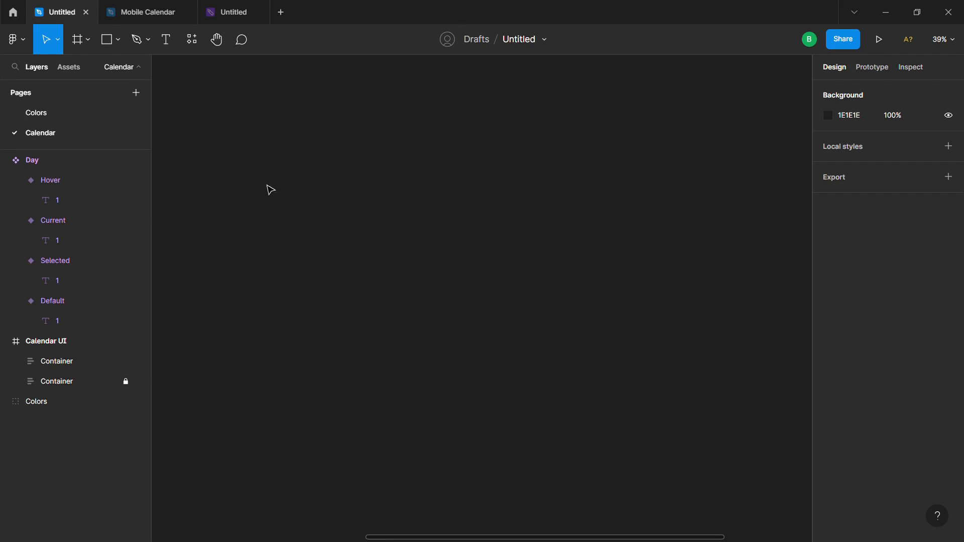
click(77, 45)
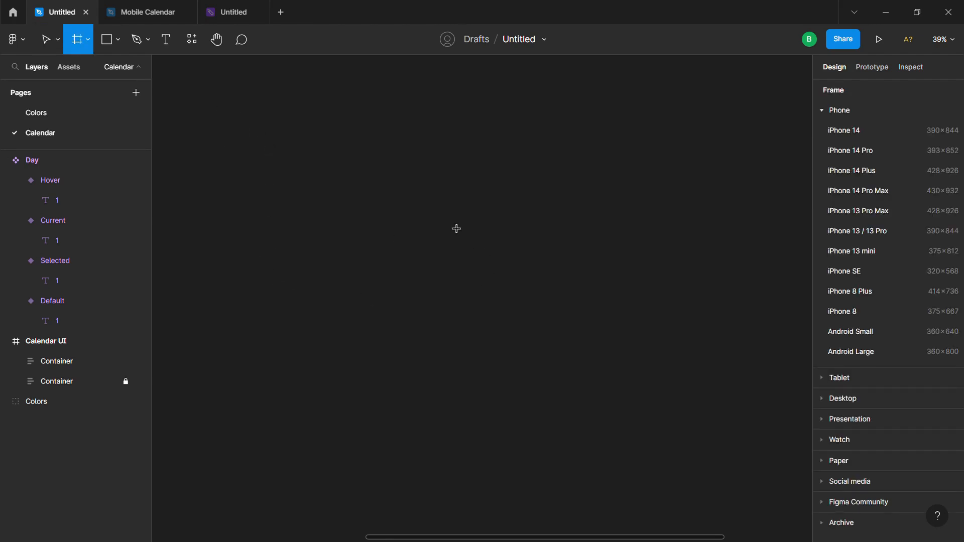
drag(354, 213, 490, 376)
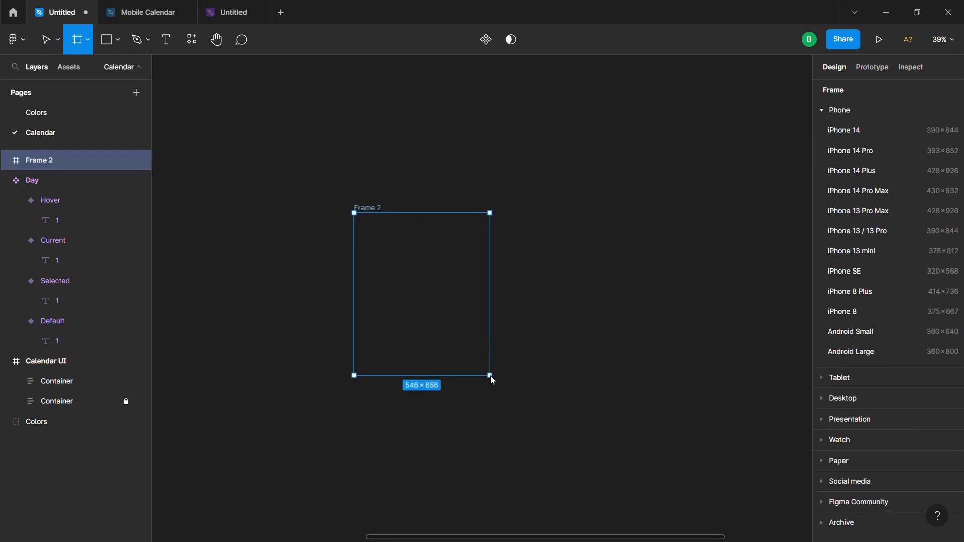
Step: Set the new frame's width to 385 and its height to 495
click(843, 160)
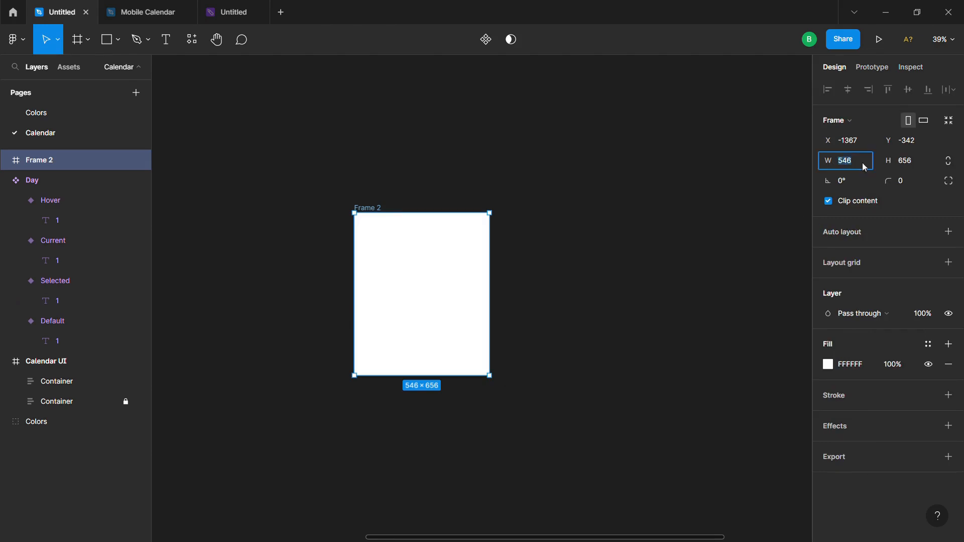
text(2)
key(Tab)
text(4)
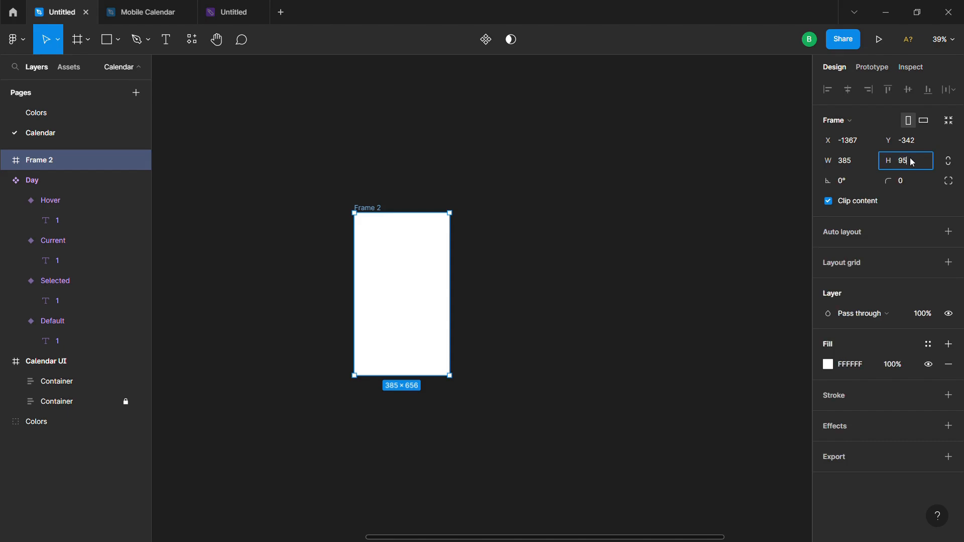
text(95)
key(Return)
scroll(407, 280, up, 2)
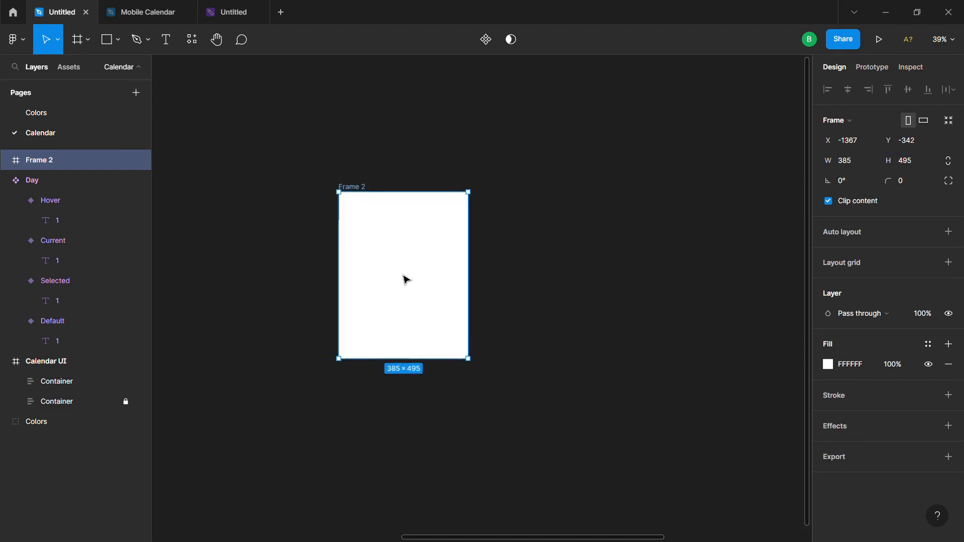
scroll(405, 278, up, 3)
Step: Set the new frame's height to 485
click(914, 169)
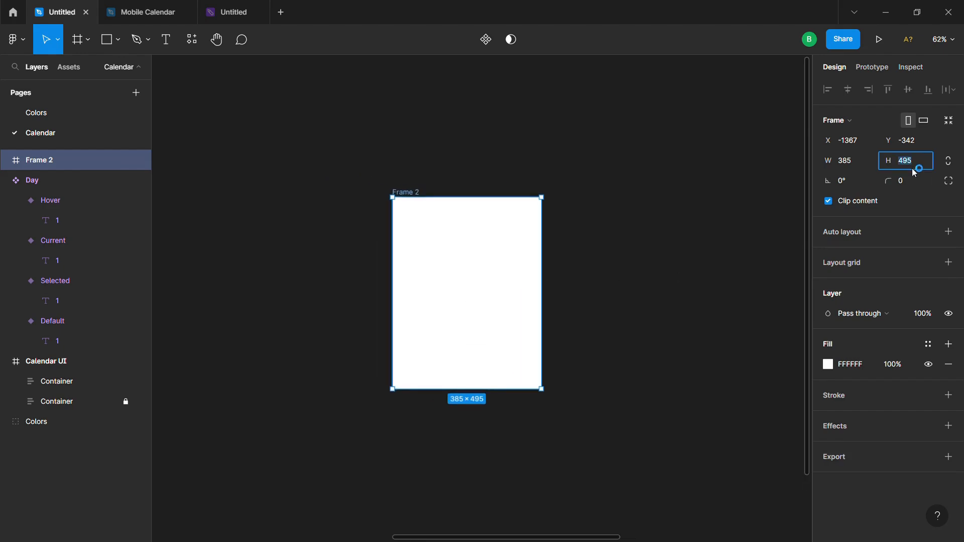
text(485)
key(Return)
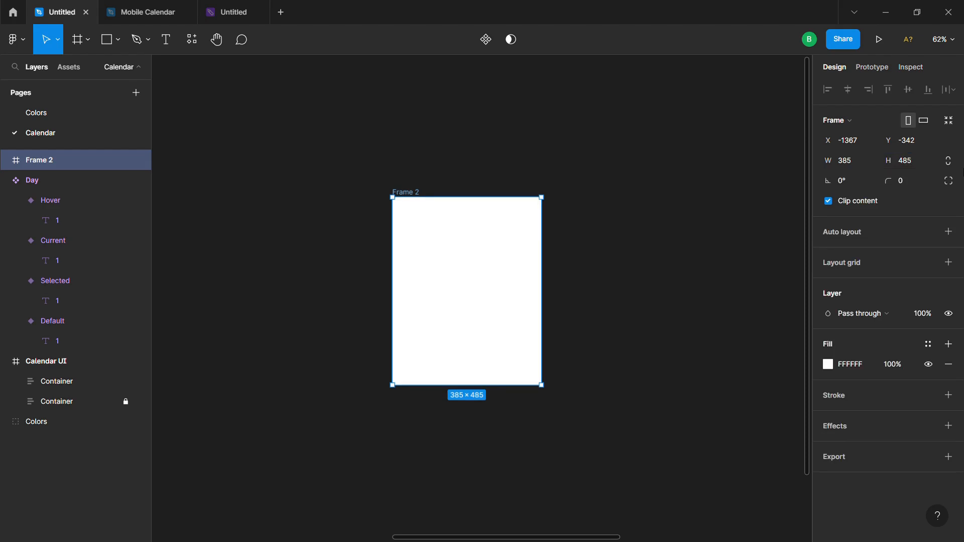
click(566, 338)
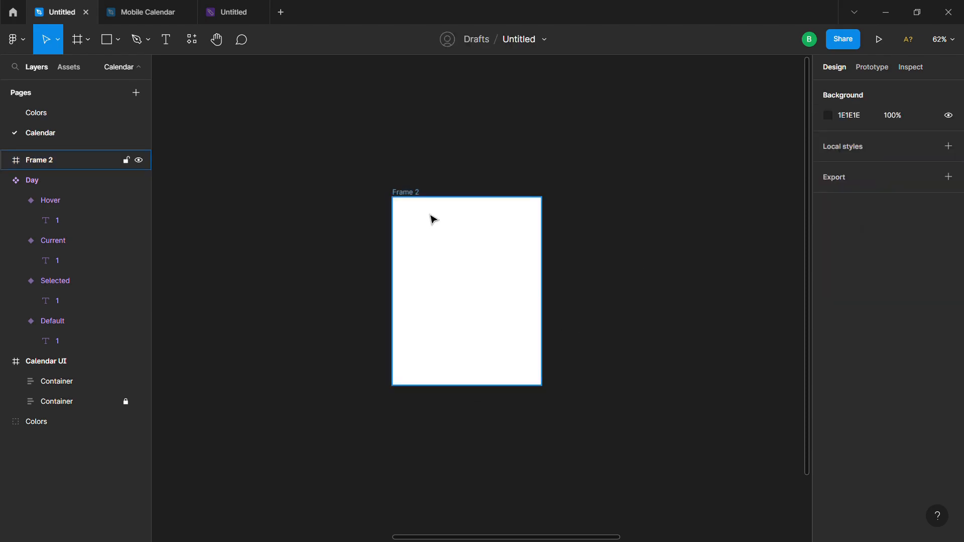
Step: Rename the new frame as Container
click(433, 219)
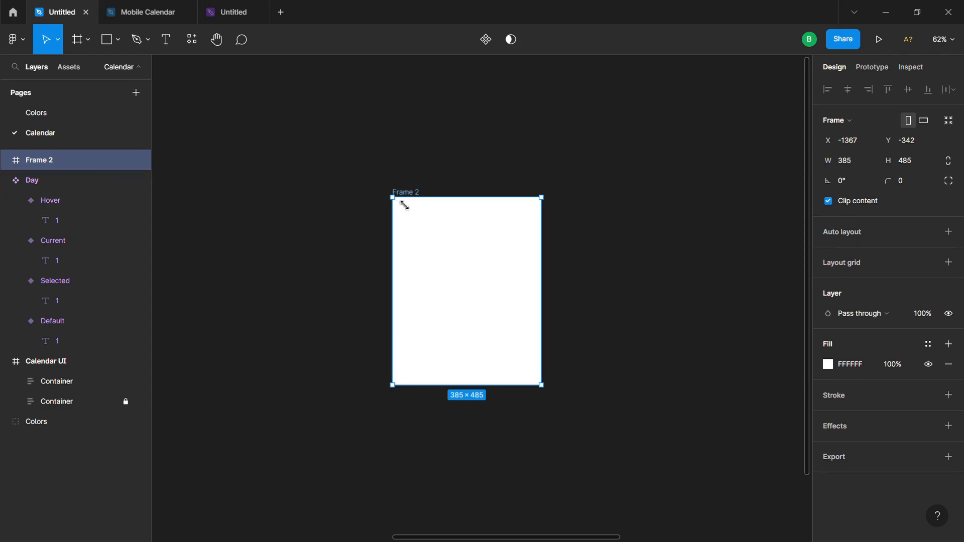
key(ctrl+r)
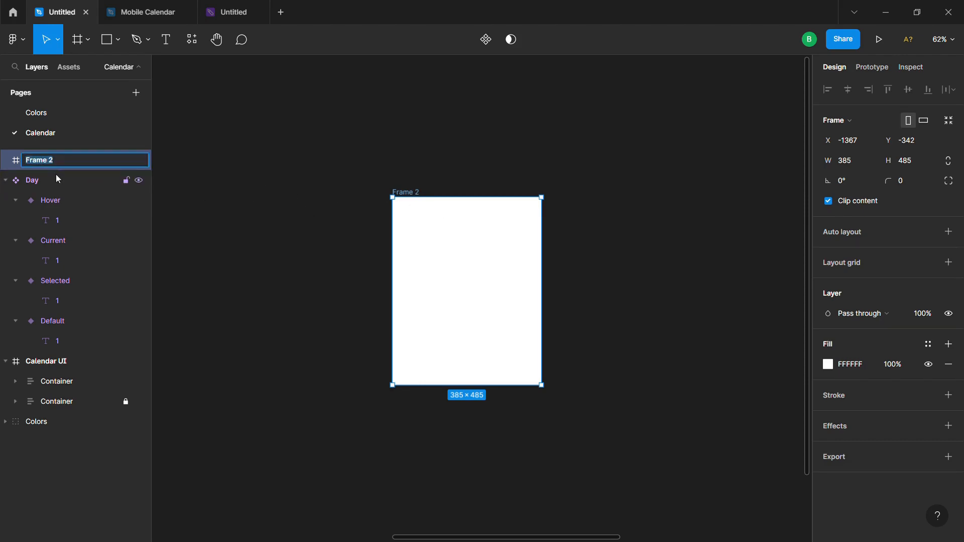
text(Container)
key(Return)
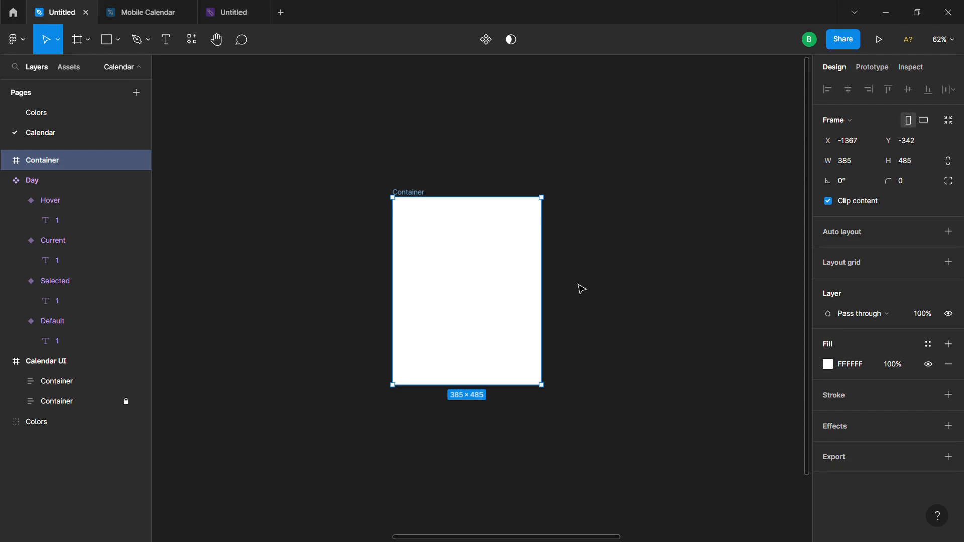
Step: Add auto layout to the Container frame and set both its width and height sizing to Fixed
click(949, 233)
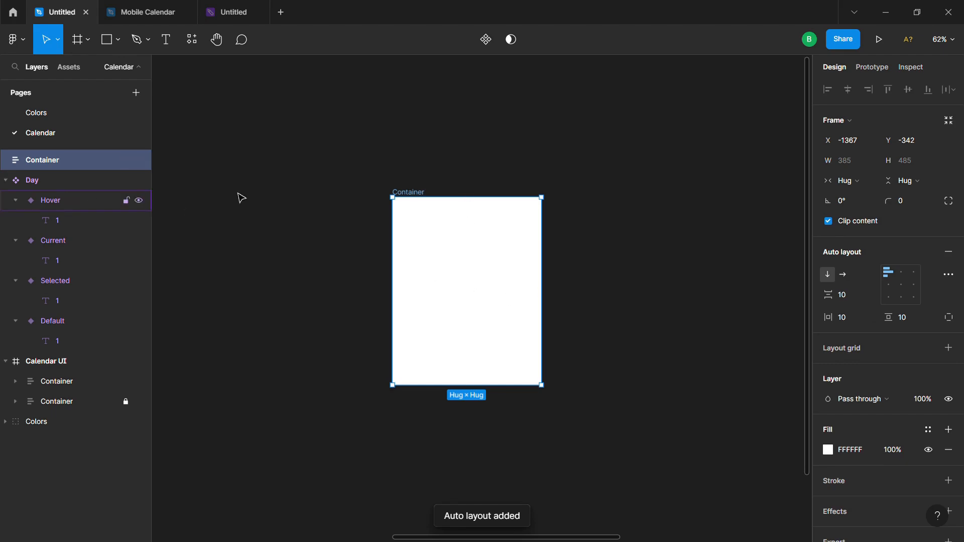
click(856, 181)
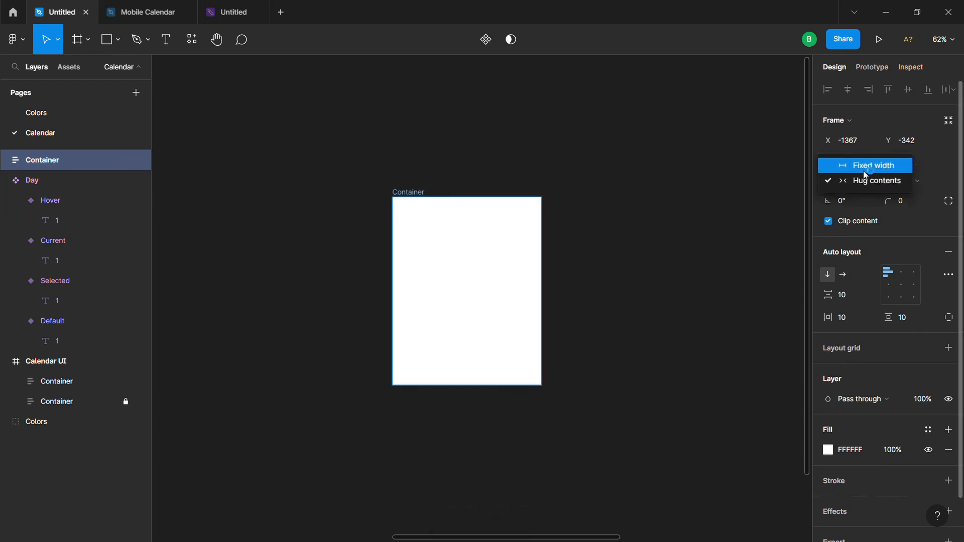
click(866, 166)
click(909, 182)
click(899, 165)
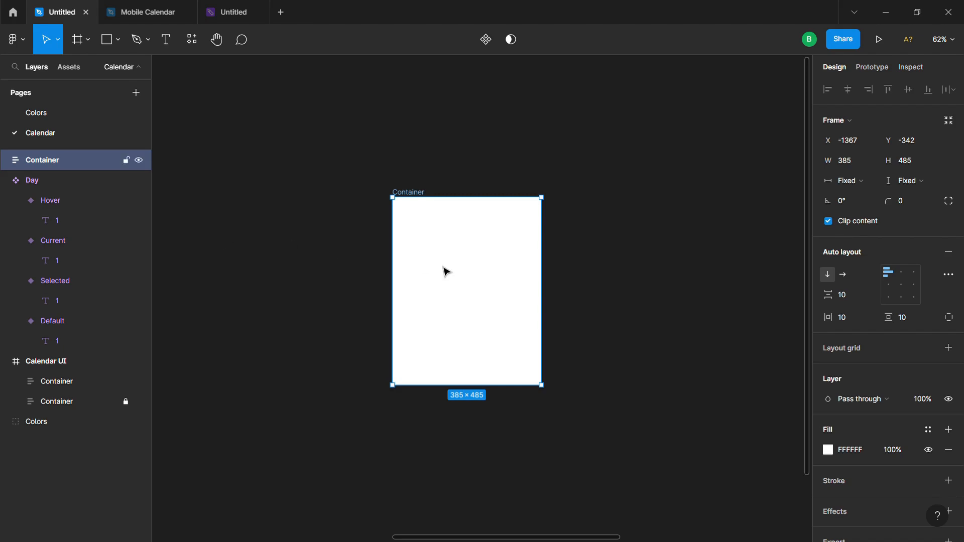
click(327, 243)
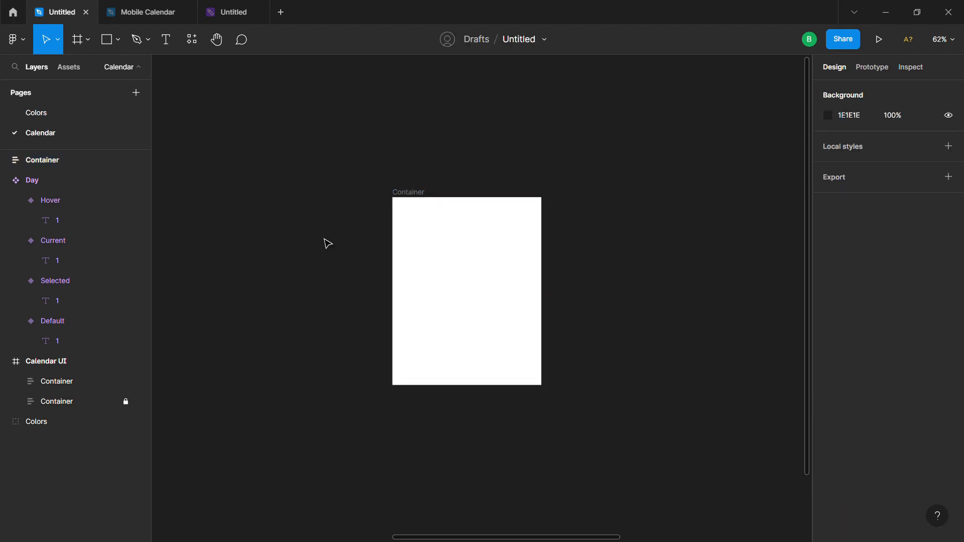
Step: Draw a new frame about 367 × 459 inside the white Container frame
drag(356, 247, 415, 243)
click(462, 259)
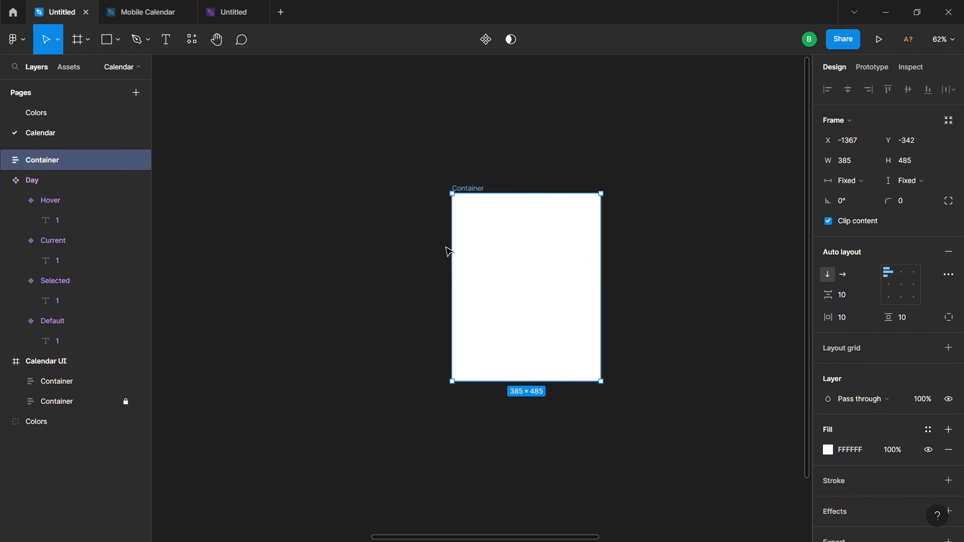
key(t)
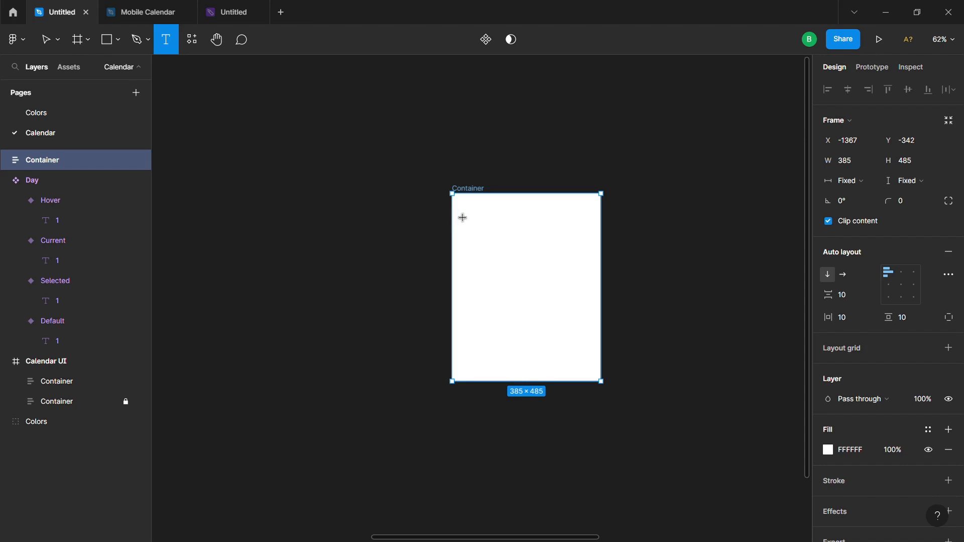
key(f)
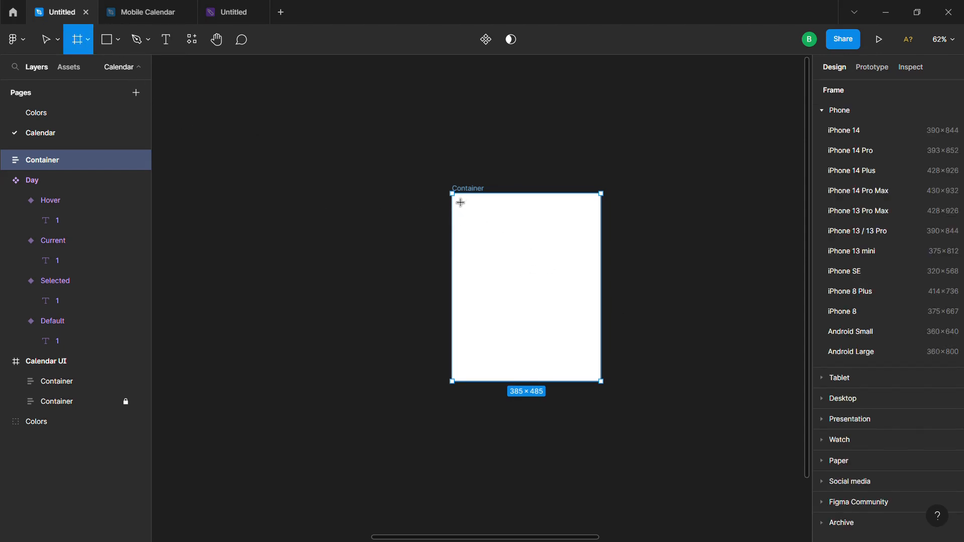
drag(456, 198, 596, 376)
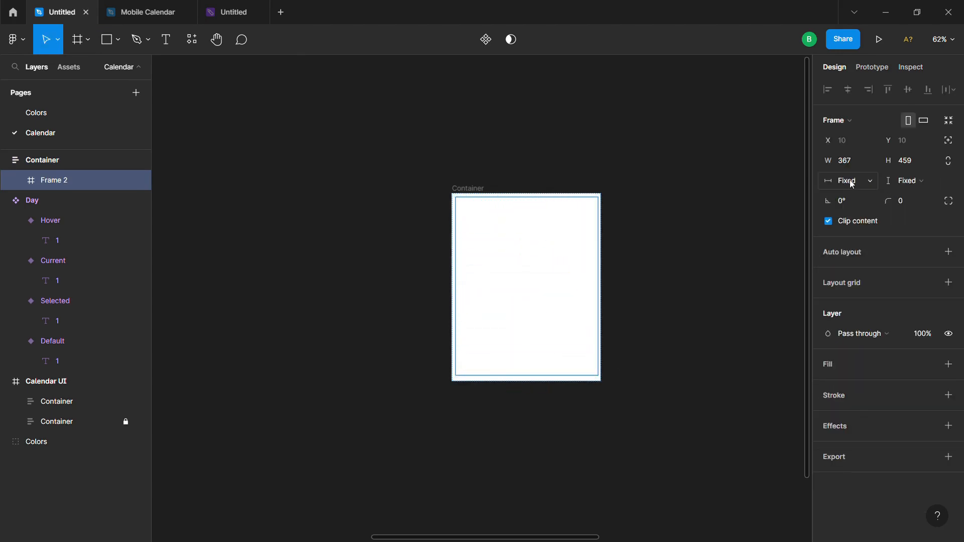
Step: Set both the width and height sizing of the nested frame to Fill container
click(850, 182)
click(852, 196)
click(912, 180)
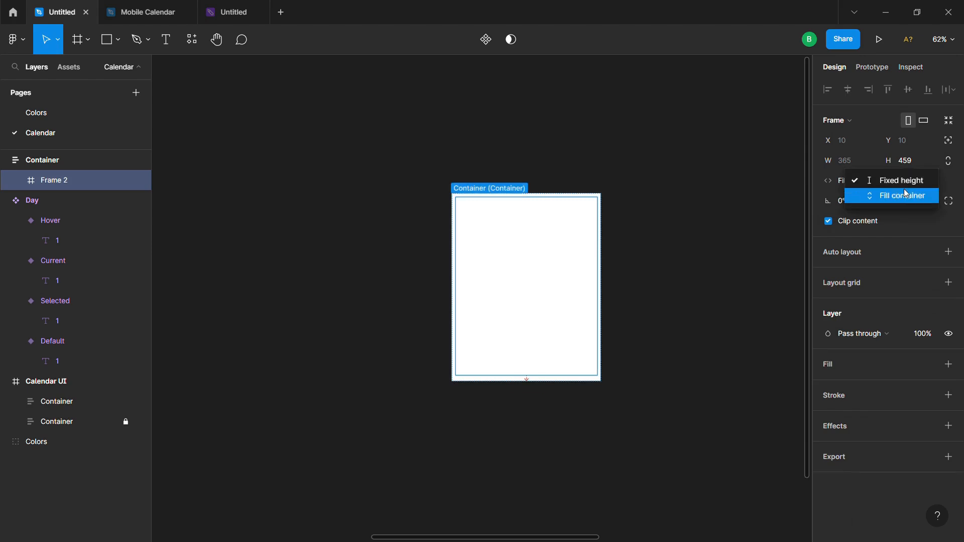
click(904, 195)
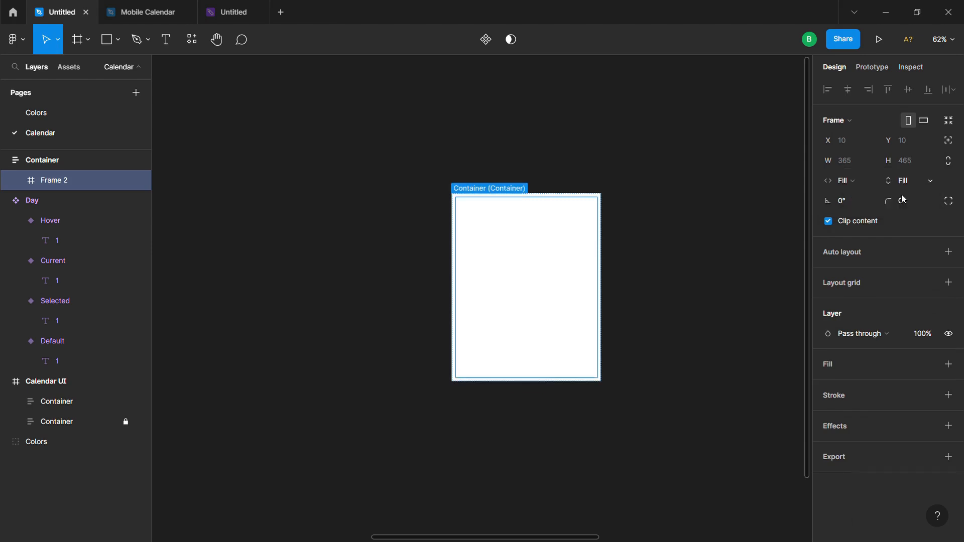
Step: Set the outer Container frame's horizontal and vertical auto-layout padding to 0
click(467, 189)
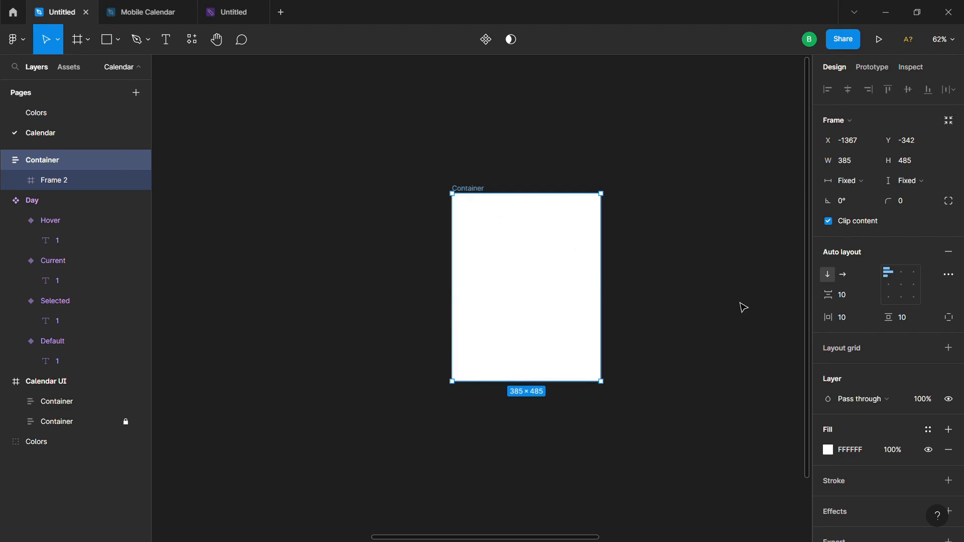
click(855, 320)
text(0)
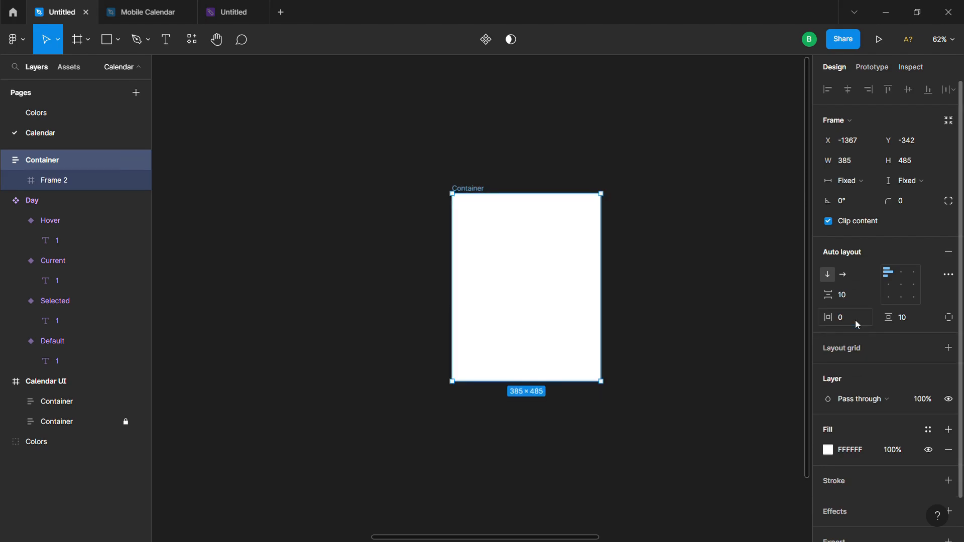
click(912, 319)
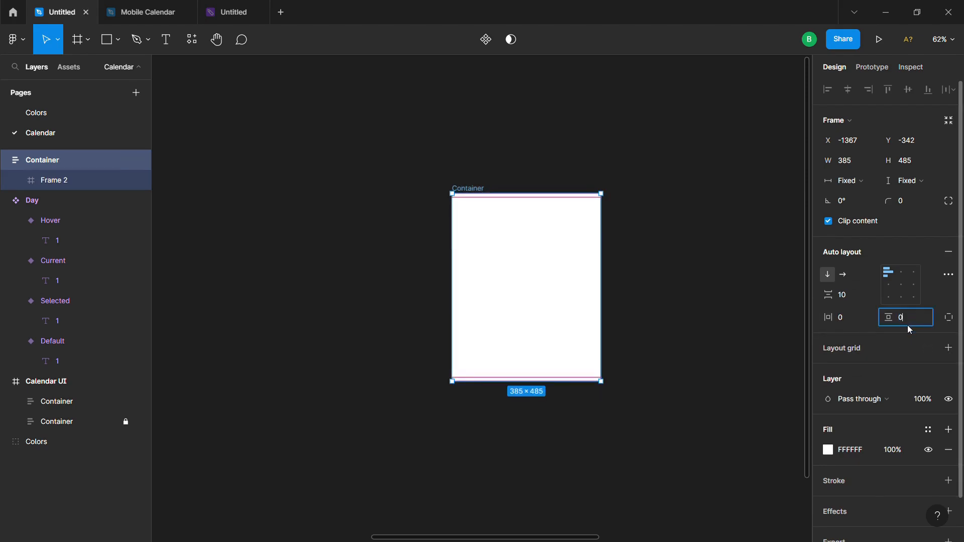
key(Return)
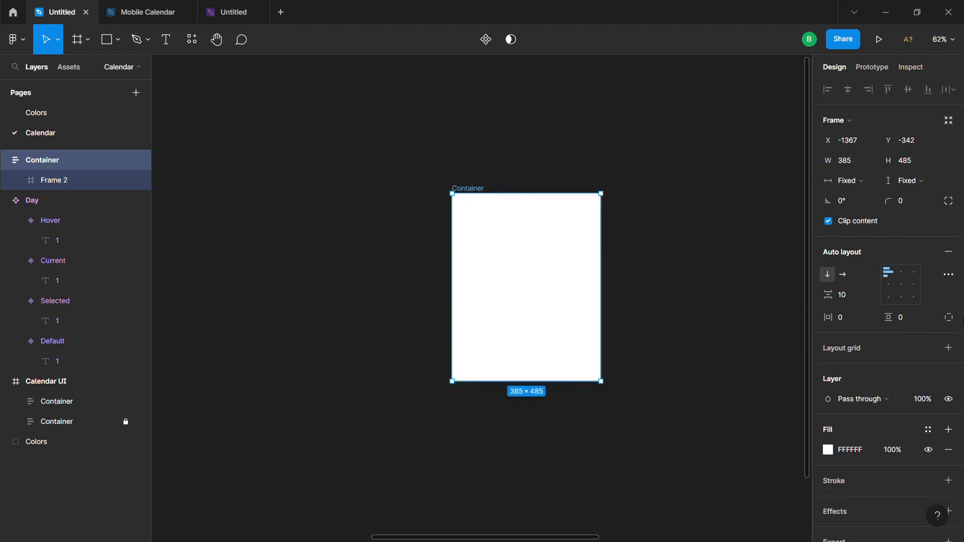
Step: Rename the nested frame as Content and add auto layout to it
click(74, 188)
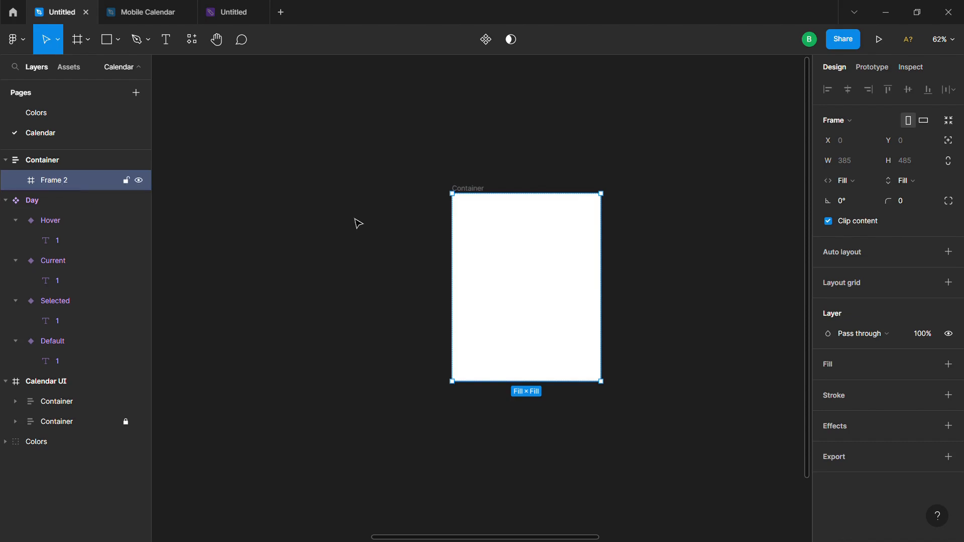
double_click(93, 189)
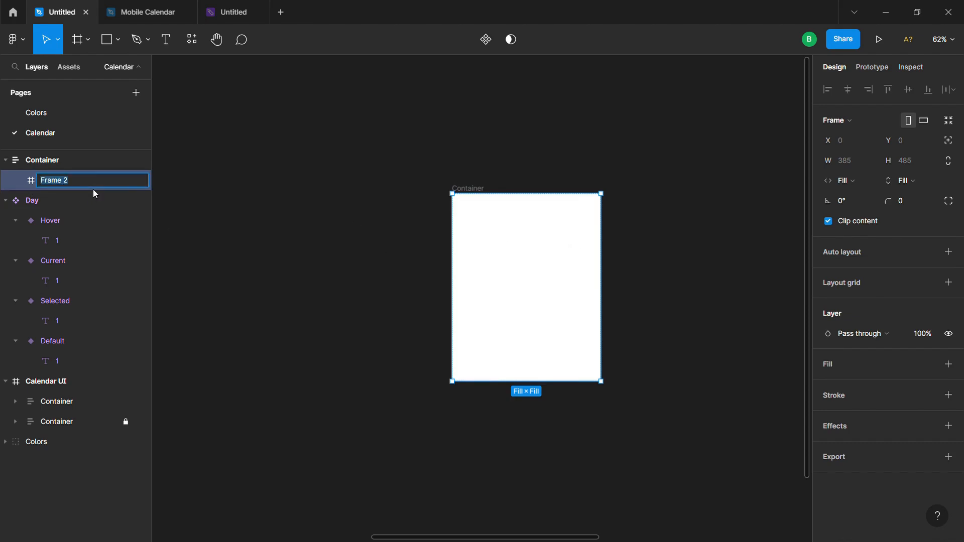
text(Content)
key(Return)
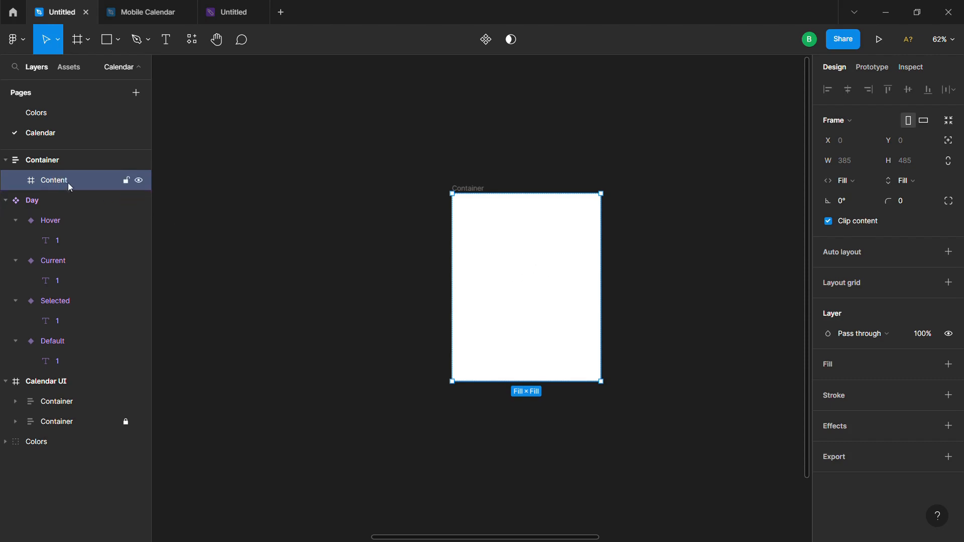
click(947, 253)
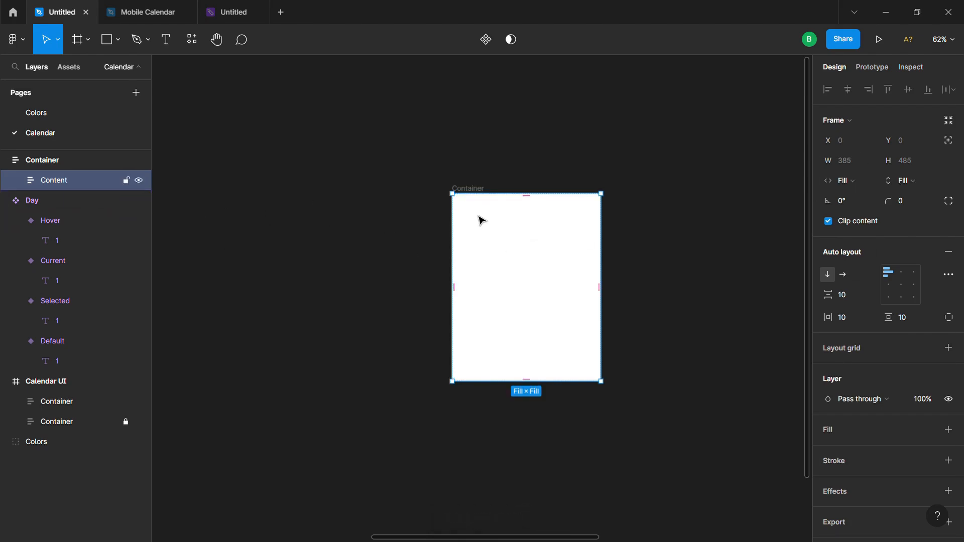
Step: Add a text layer reading SELECT DATE inside the Content frame
key(t)
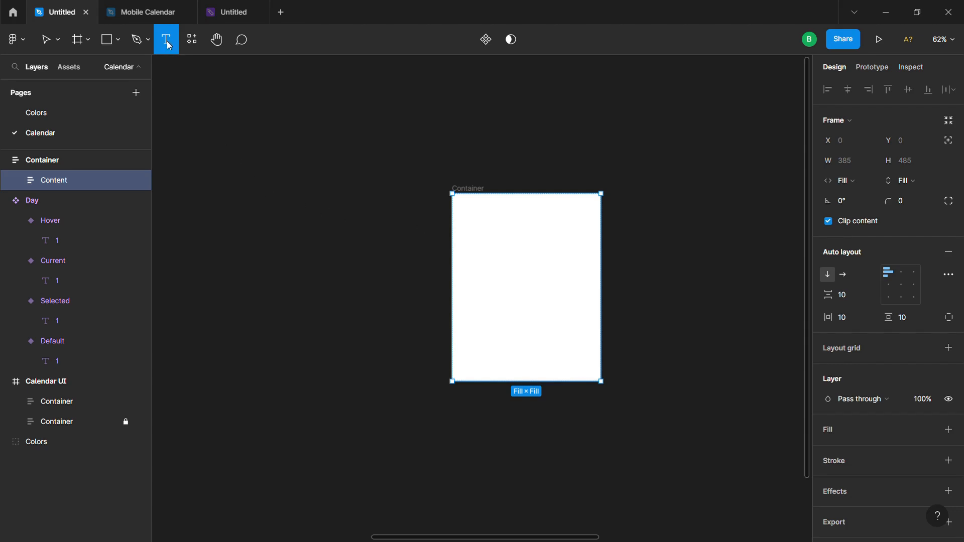
click(473, 211)
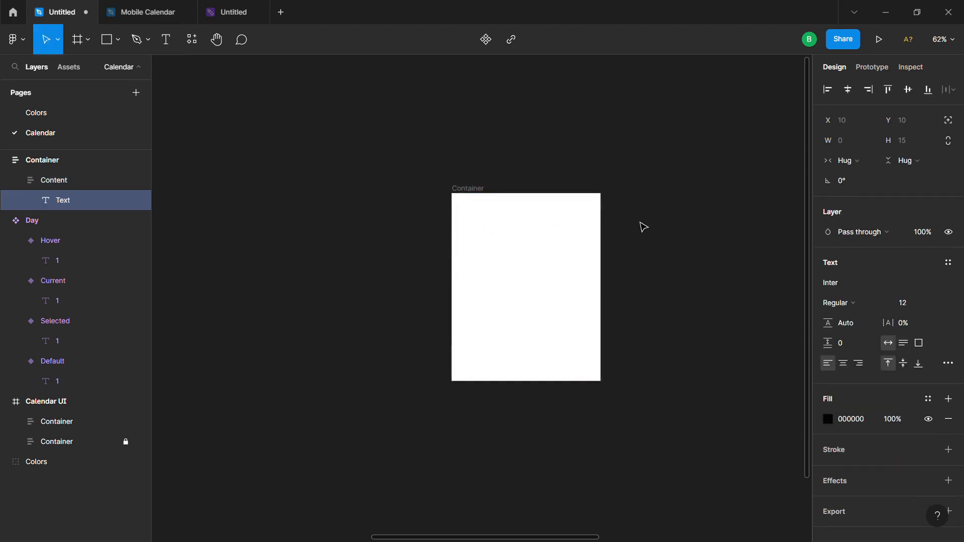
text(SELECT)
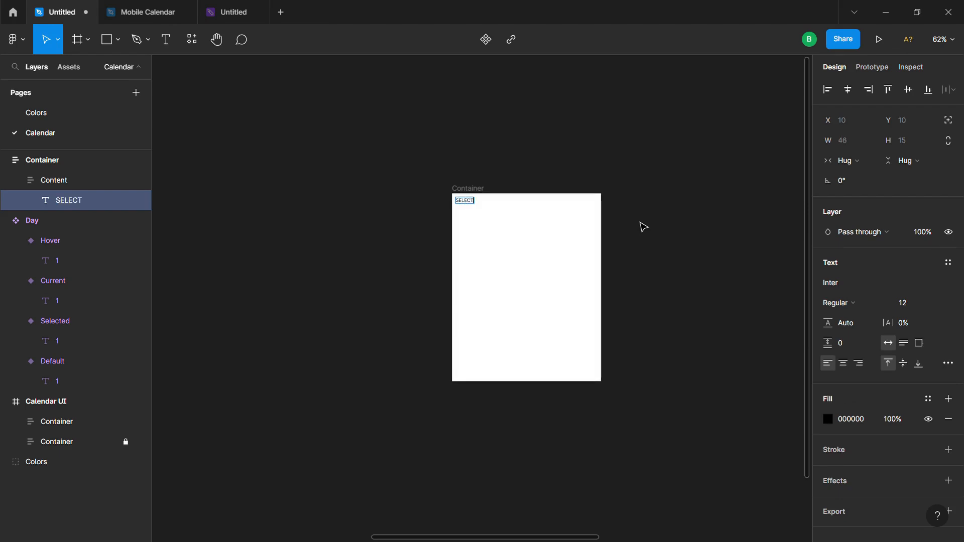
text( DATE)
key(Escape)
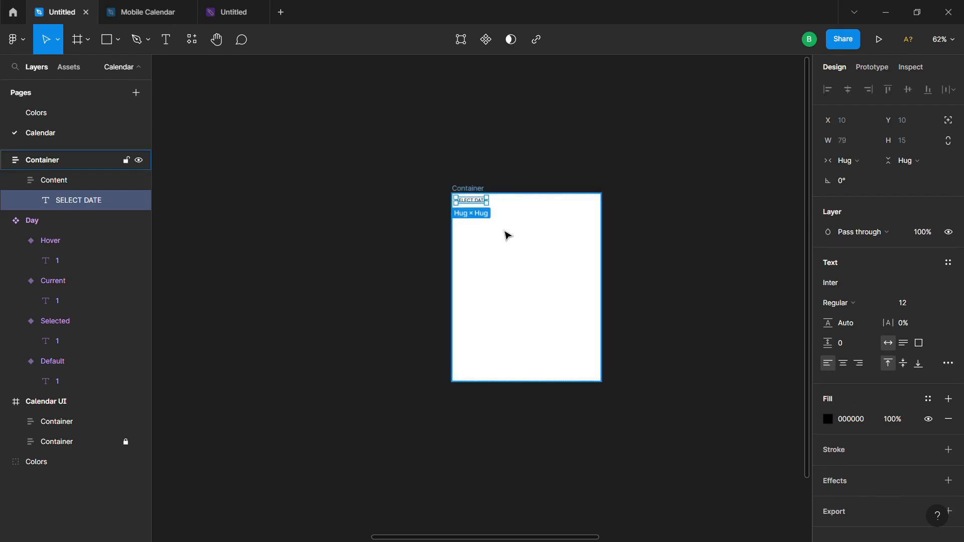
Step: Change the wording of the heading text layer to title case, Select Date
key(Return)
text(Se)
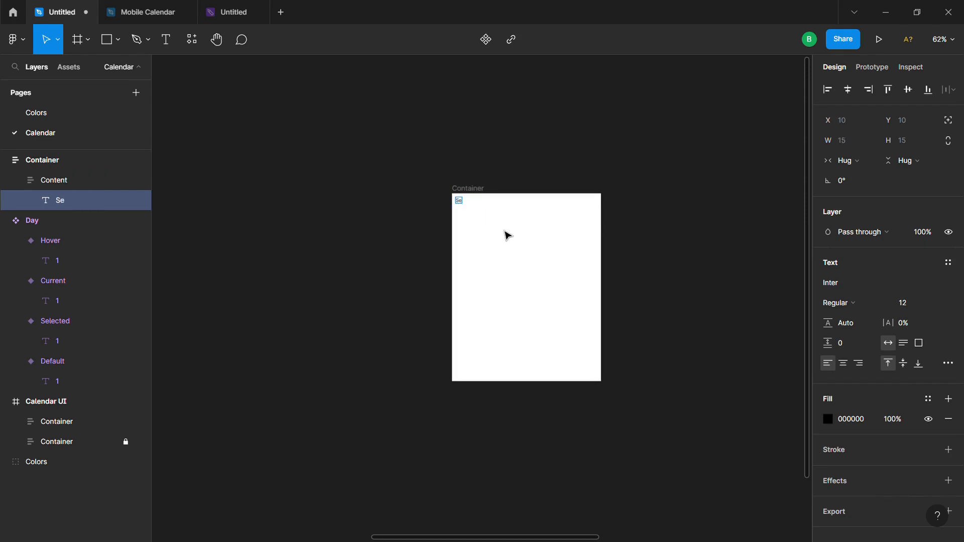
text(lect Date)
key(Escape)
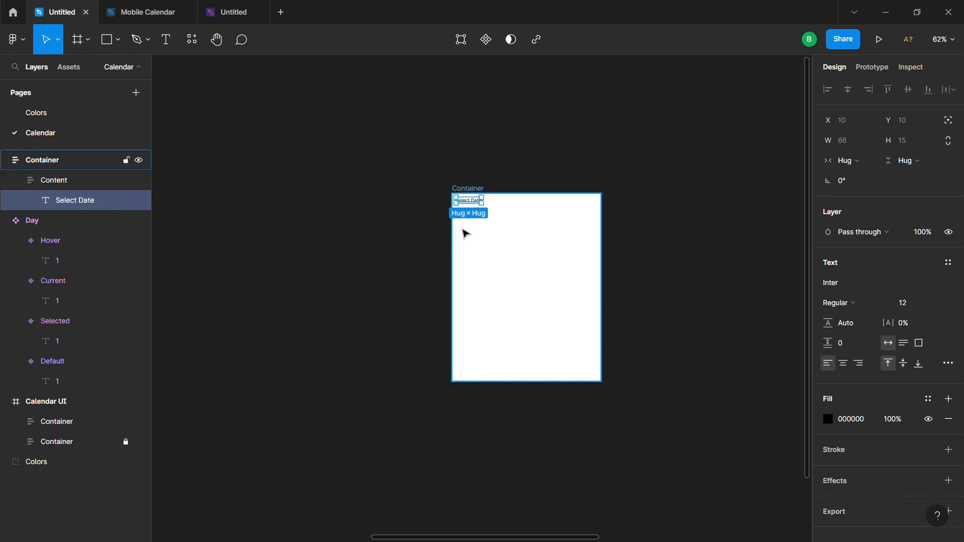
Step: Duplicate the Select Date text layer and replace the copy's text with Wed
key(ctrl+d)
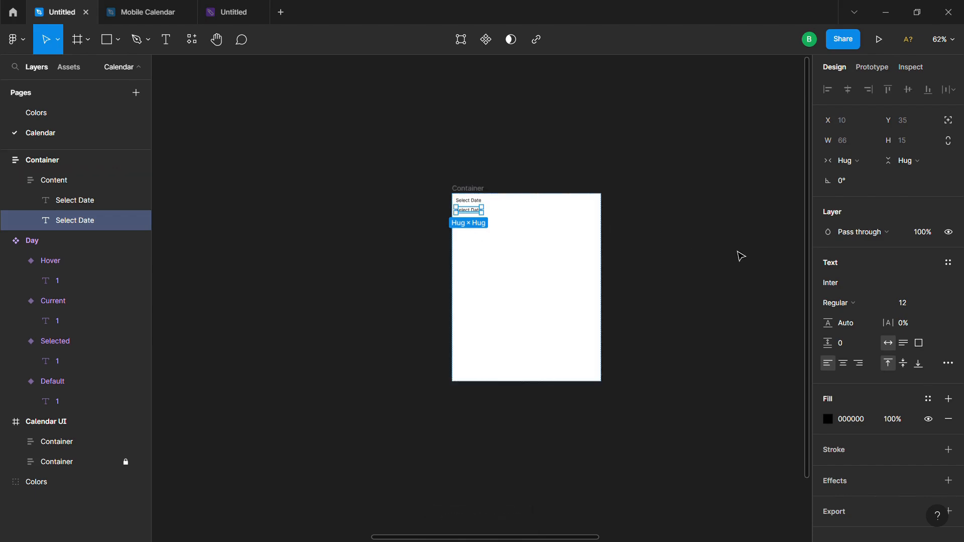
key(Return)
text(Sat,)
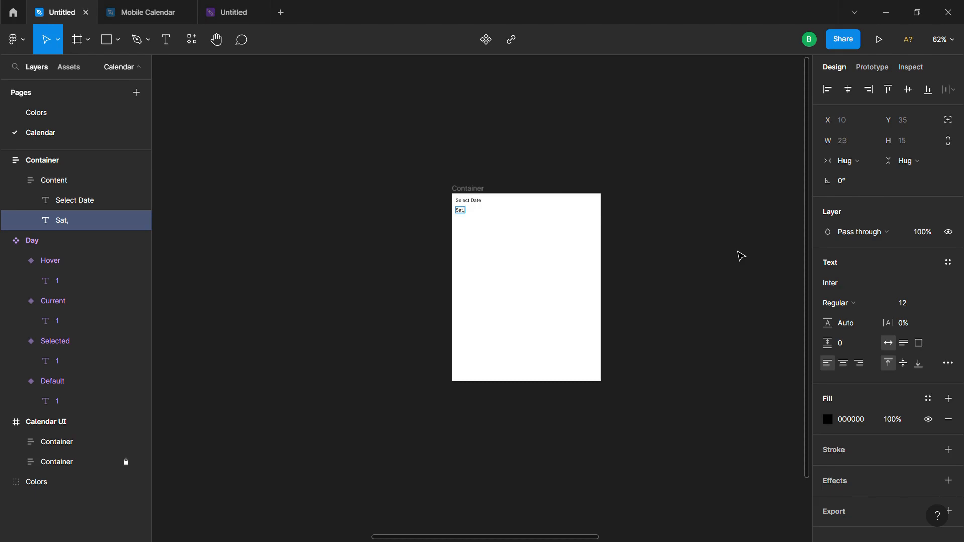
text(Wed)
Step: Check the date format in the Calendar UI reference and complete the second text layer as Wed, Jan 18
scroll(422, 308, left, 10)
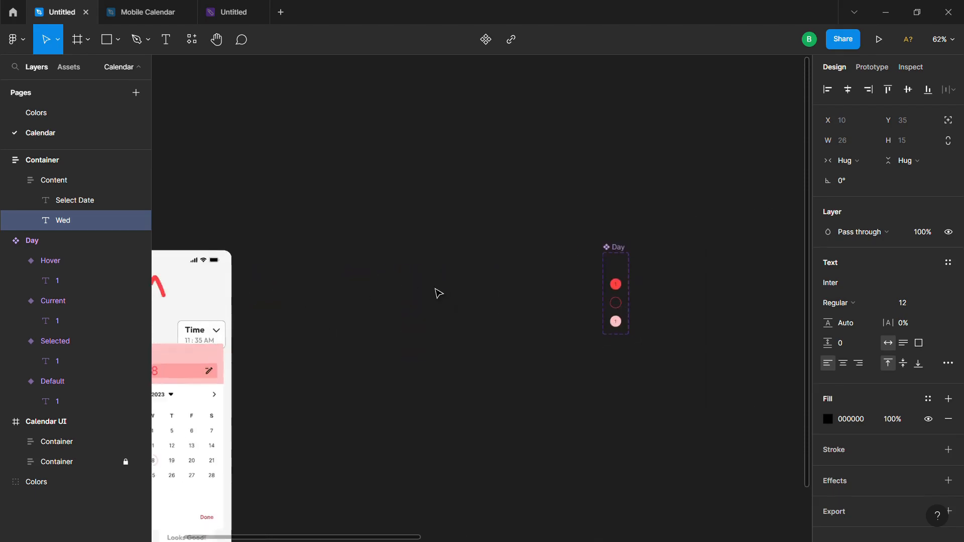
scroll(438, 294, left, 5)
scroll(269, 338, up, 2)
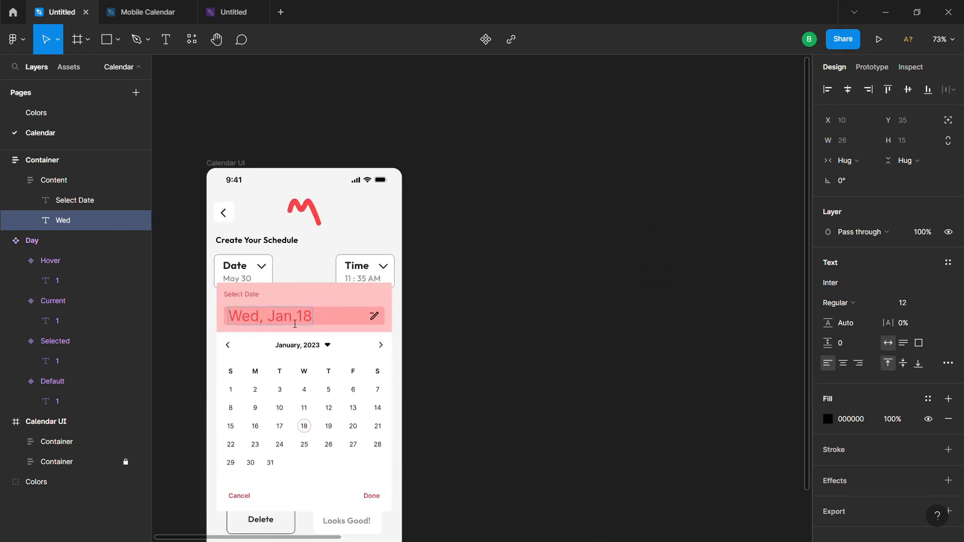
scroll(441, 340, down, 2)
scroll(512, 355, right, 10)
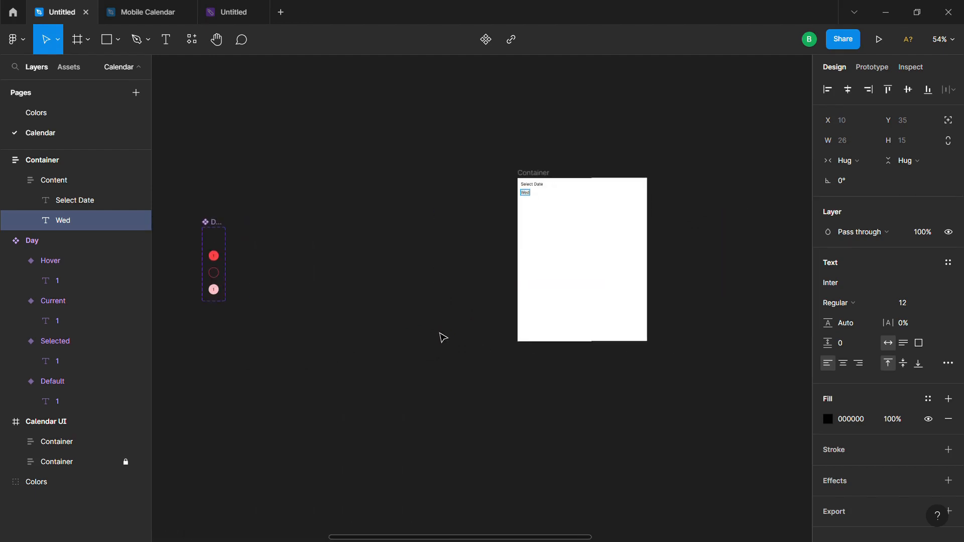
scroll(583, 218, up, 5)
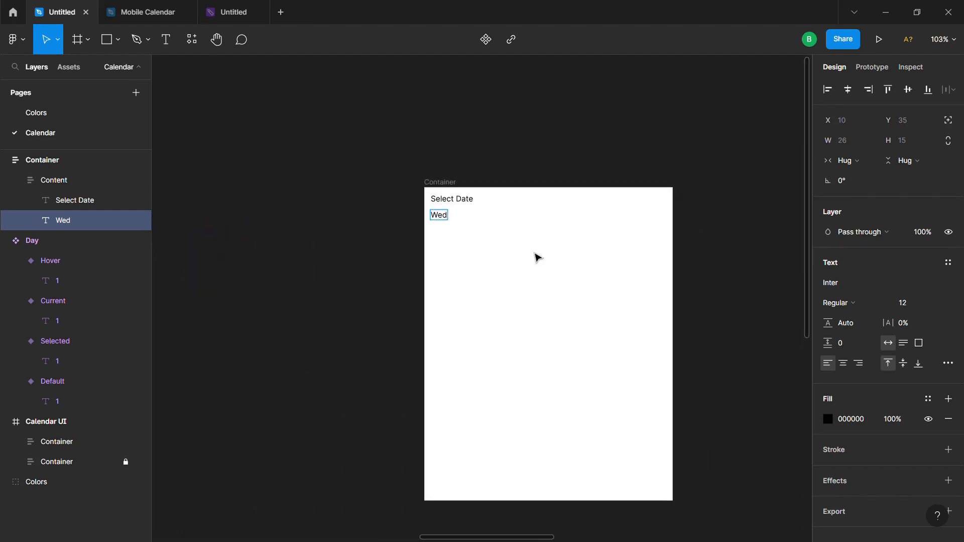
key(Return)
text(, )
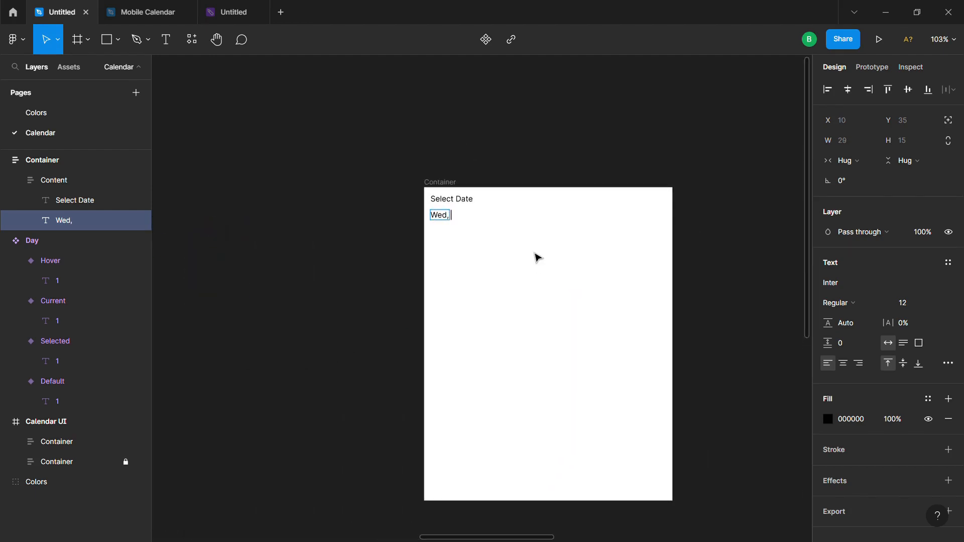
text(JH)
text(n)
text( 18)
key(Escape)
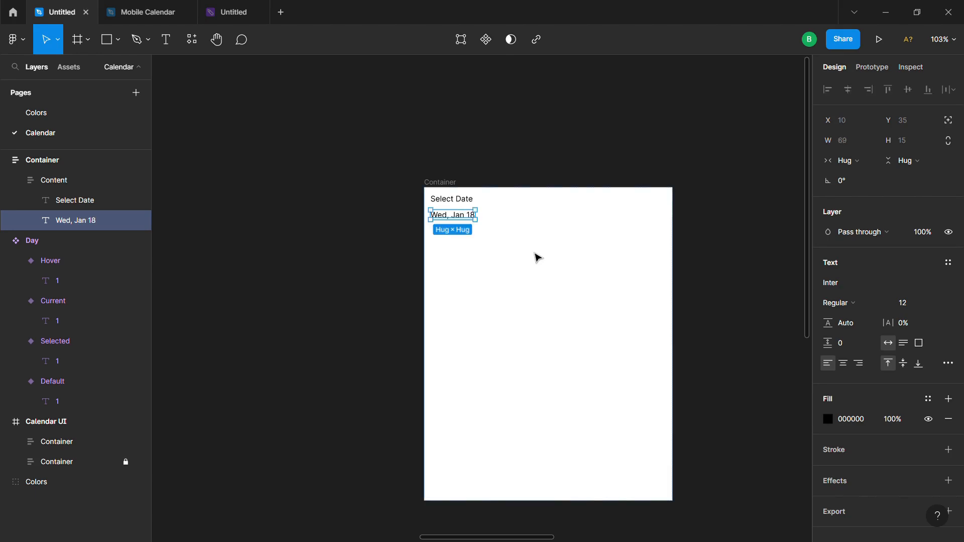
Step: Wrap the Select Date and Wed, Jan 18 text layers together in an auto-layout frame
shift+click(460, 201)
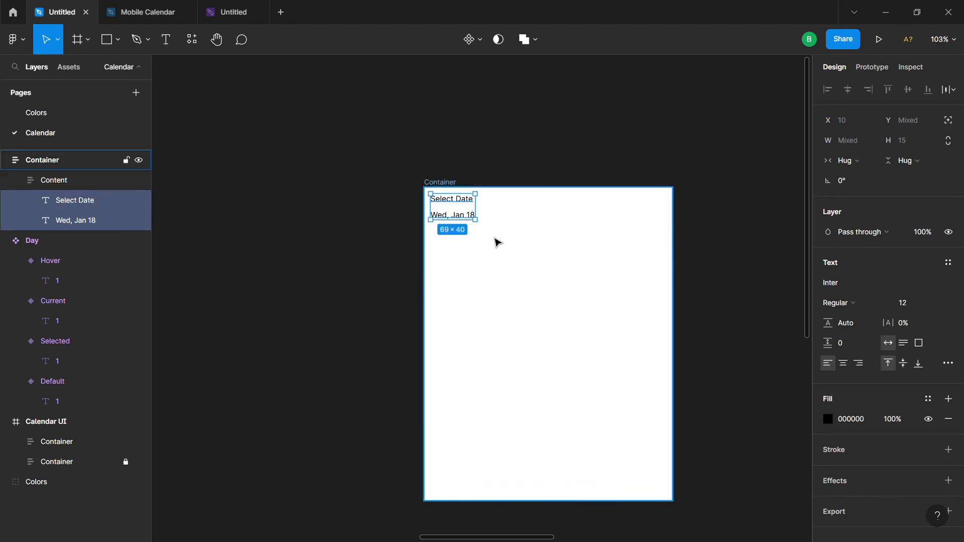
key(shift+a)
key(shift+a)
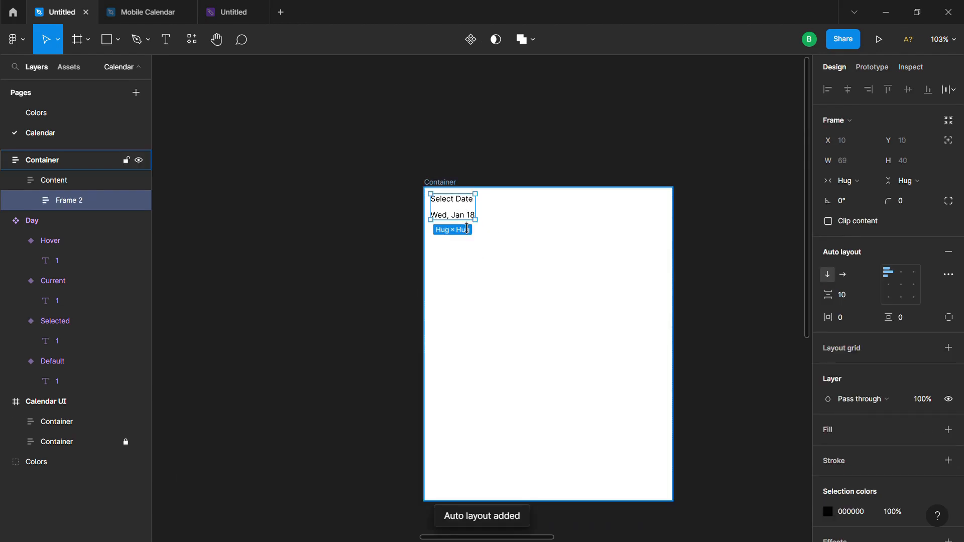
key(ctrl+z)
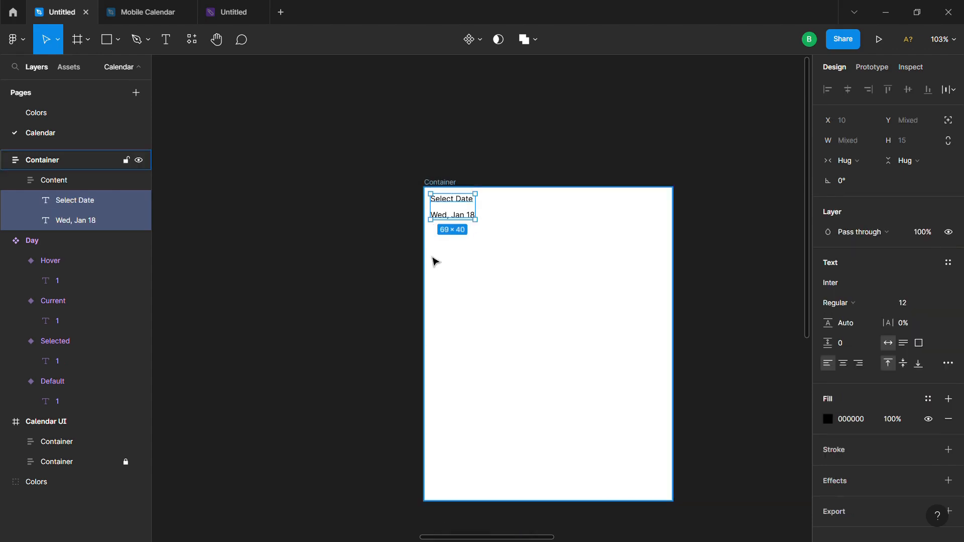
right_click(452, 216)
mouse_move(477, 265)
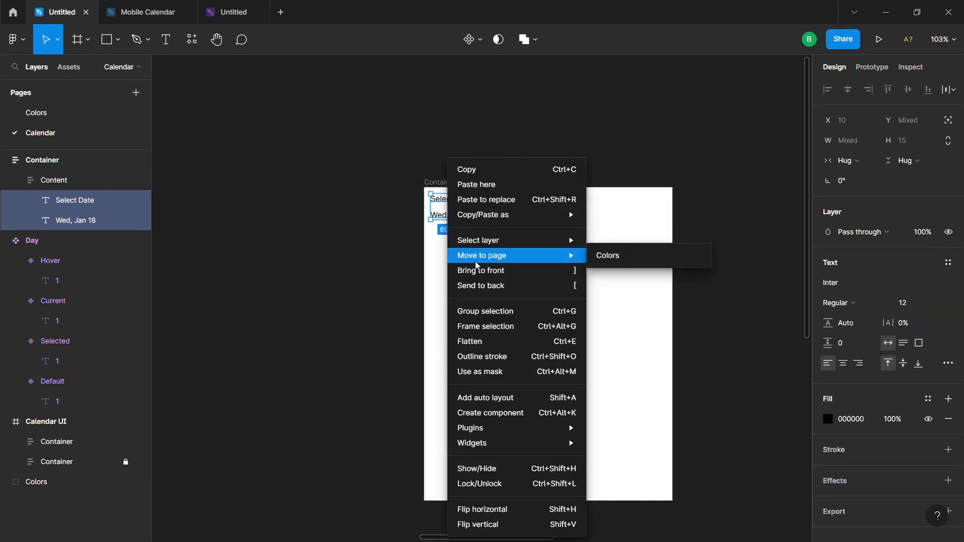
click(489, 397)
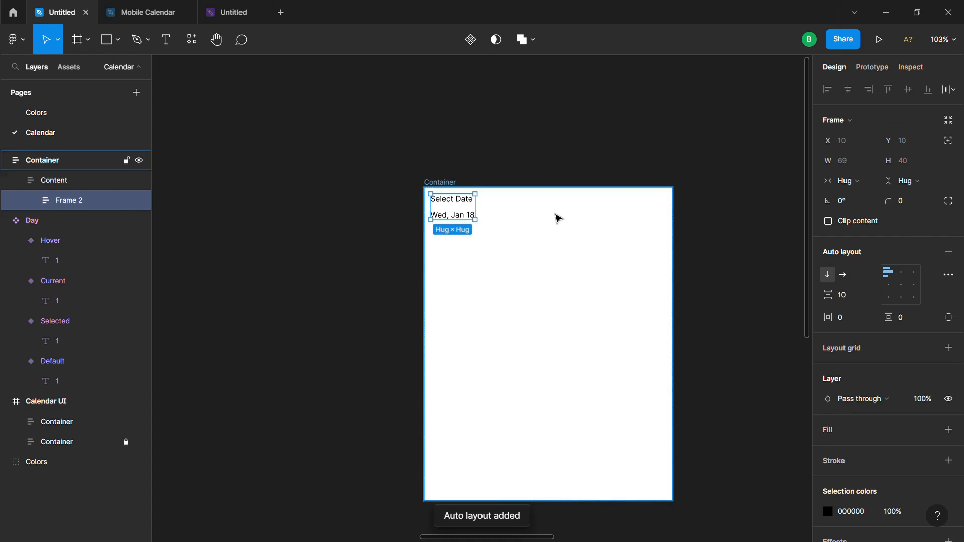
Step: Rename the auto-layout frame holding the two date texts as Top Section
double_click(75, 200)
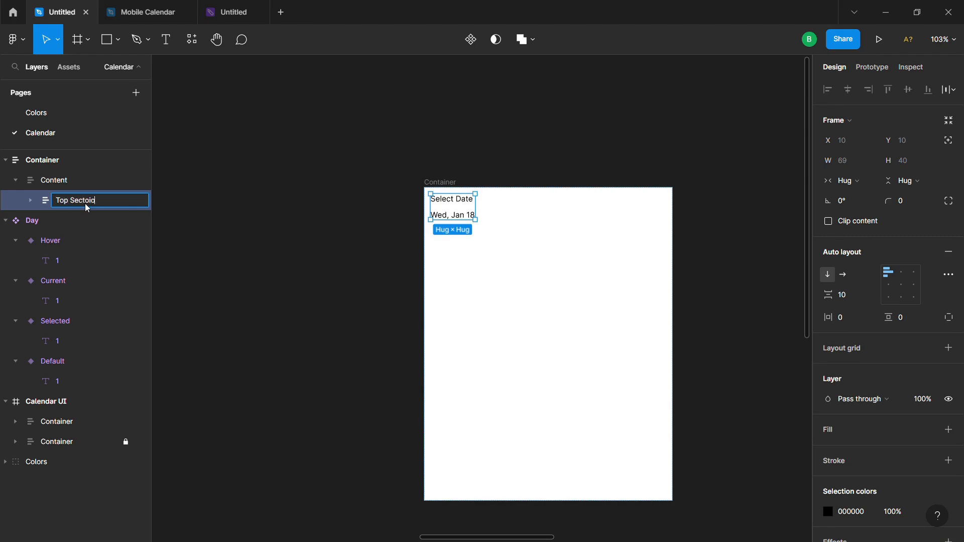
text(Top Section)
key(Return)
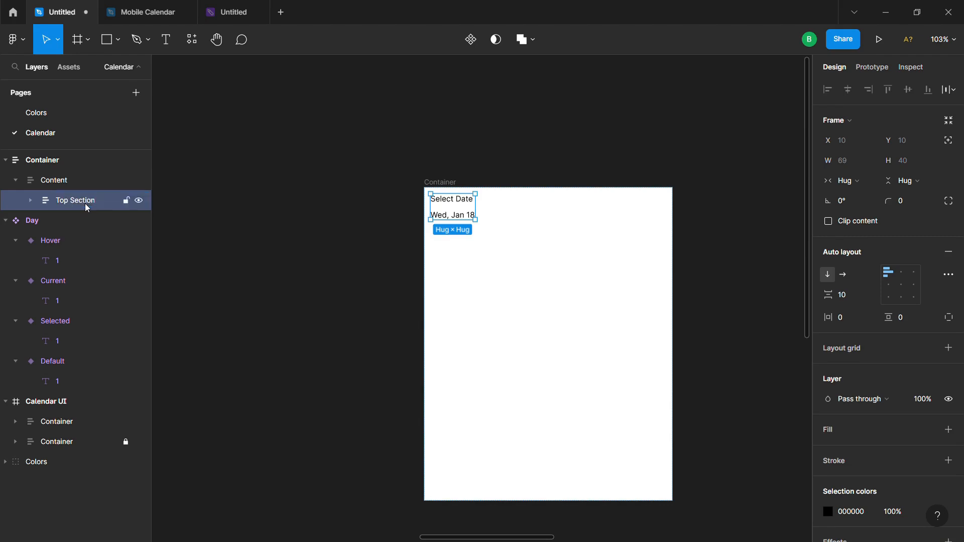
Step: Set the Top Section frame's width to fill its container
click(848, 181)
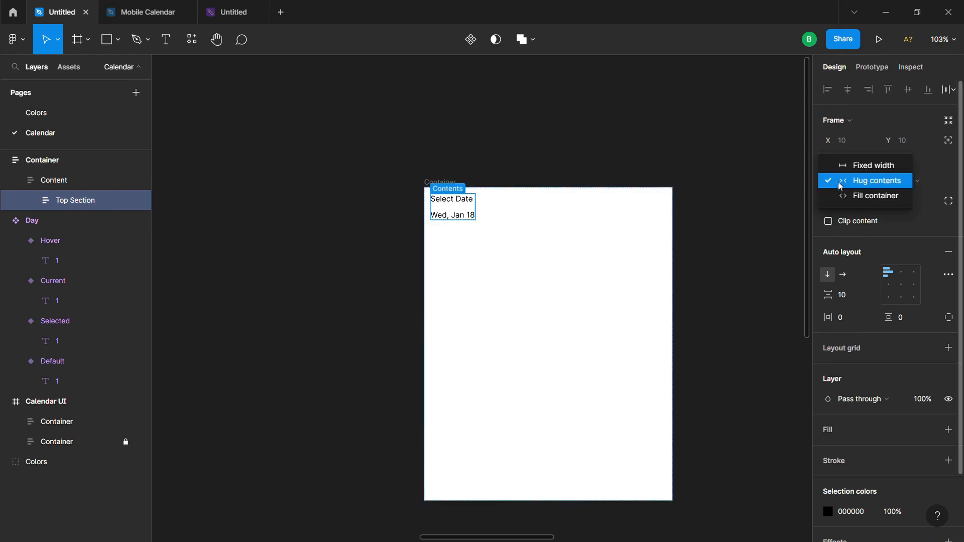
click(847, 197)
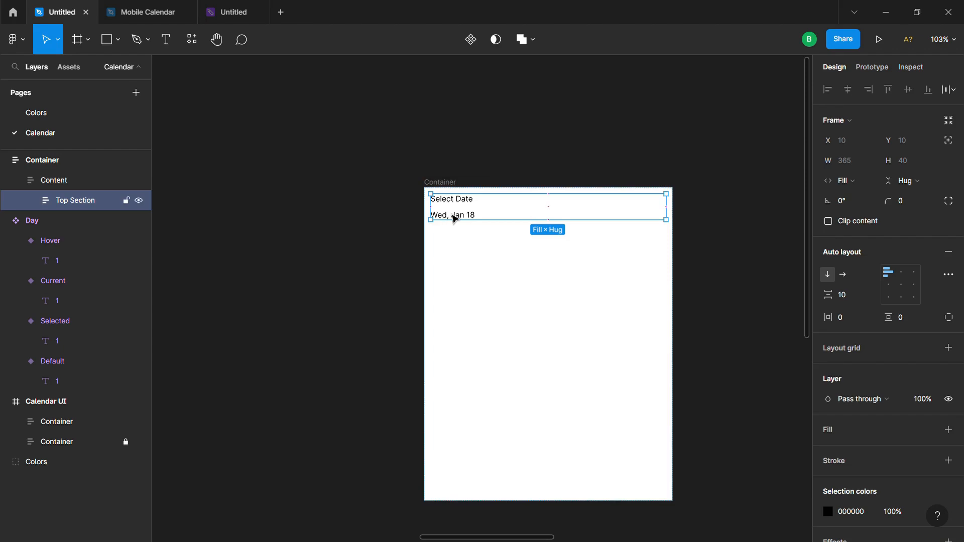
click(532, 246)
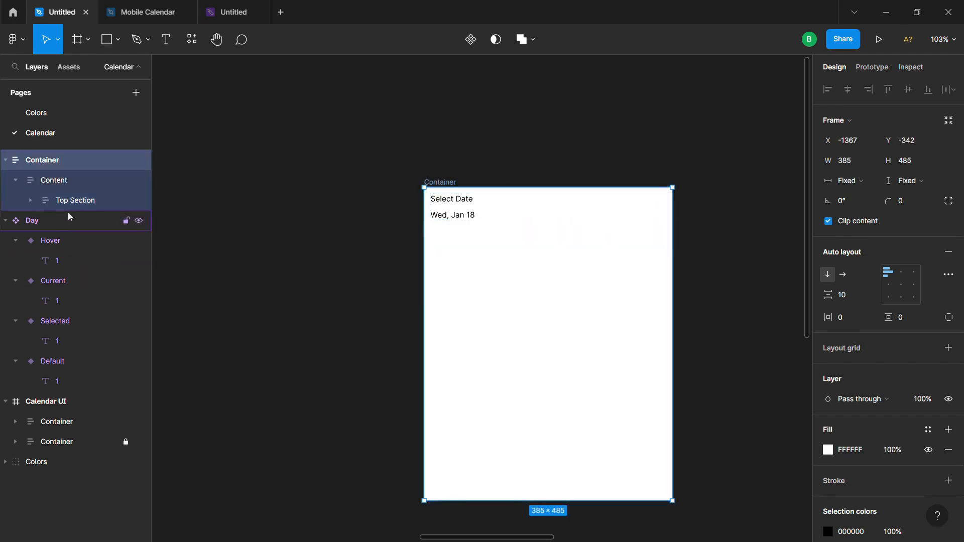
Step: Set the Content frame's horizontal padding to 0
click(64, 180)
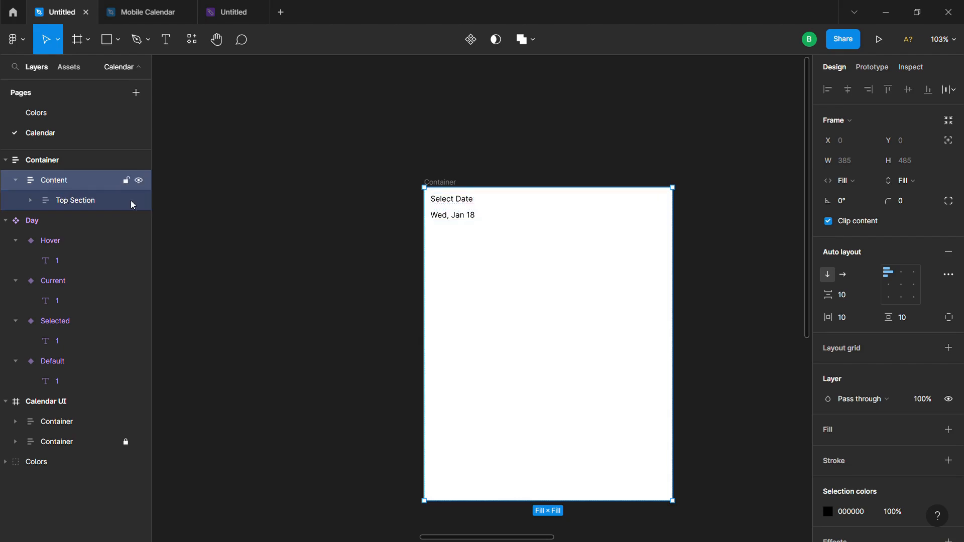
click(843, 317)
text(0)
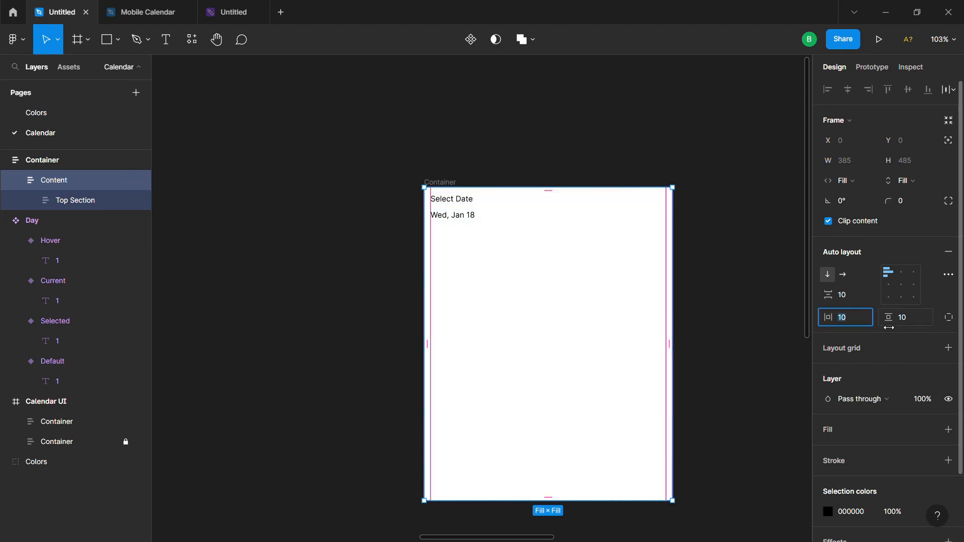
key(Return)
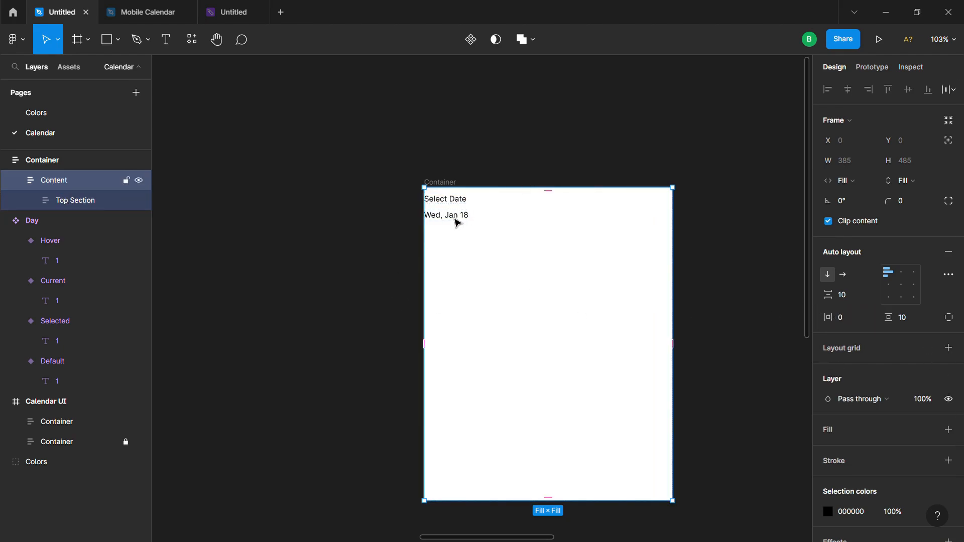
click(455, 219)
click(843, 184)
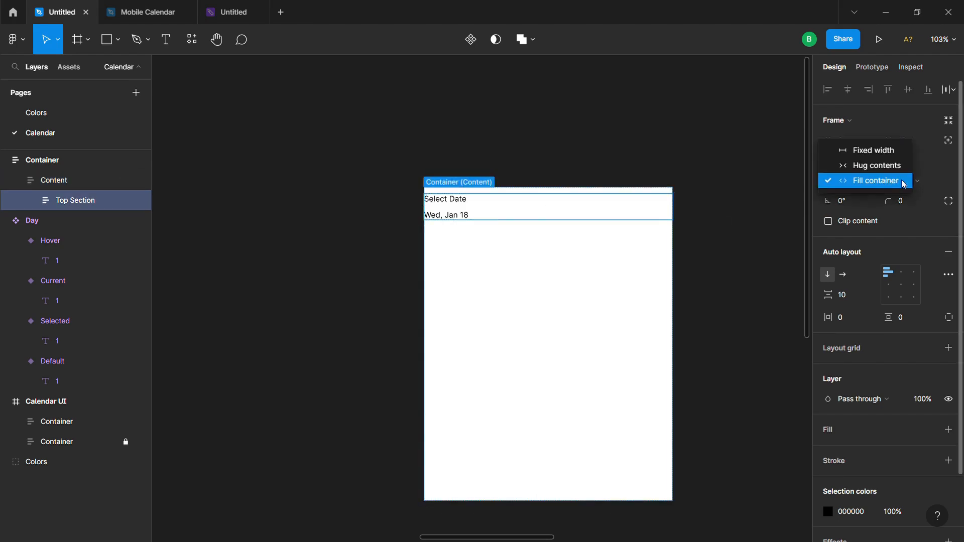
click(513, 244)
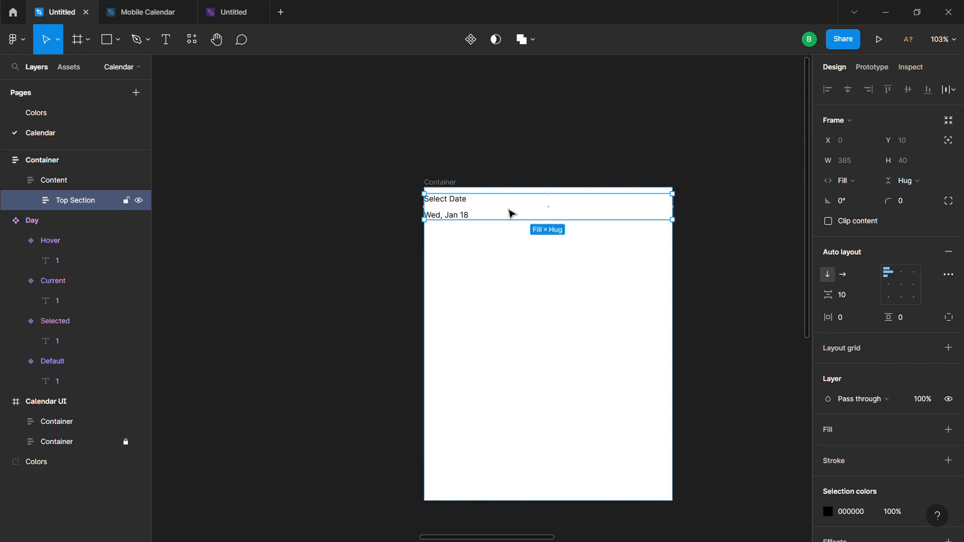
click(524, 300)
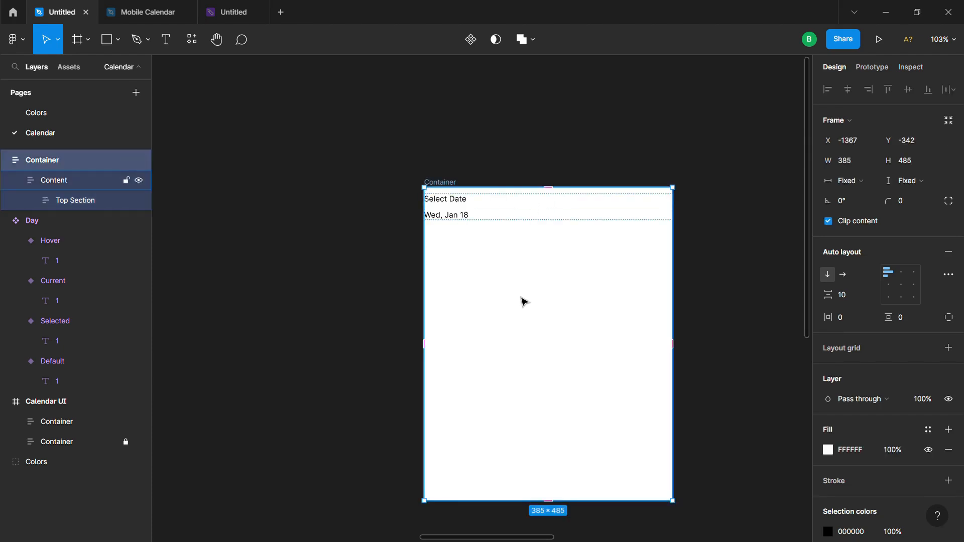
double_click(483, 209)
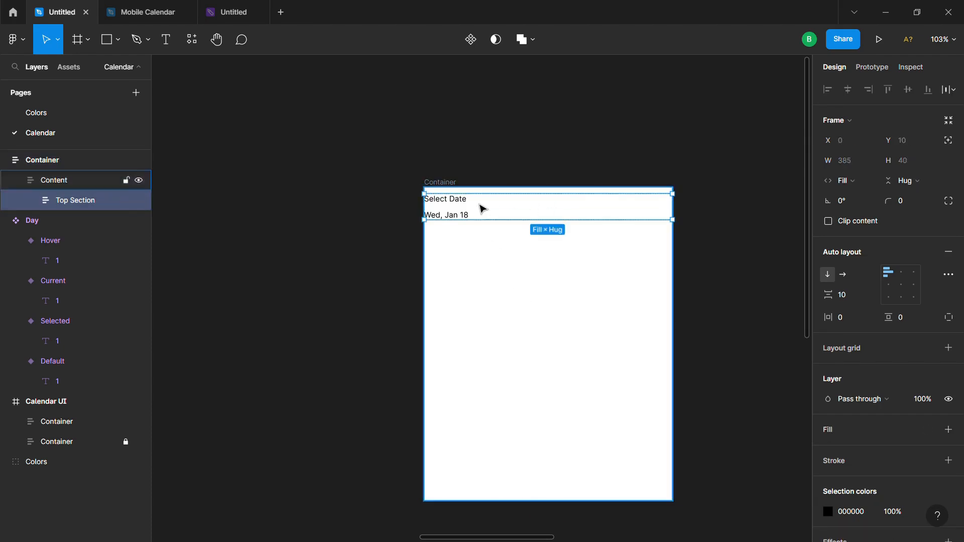
click(450, 189)
double_click(447, 206)
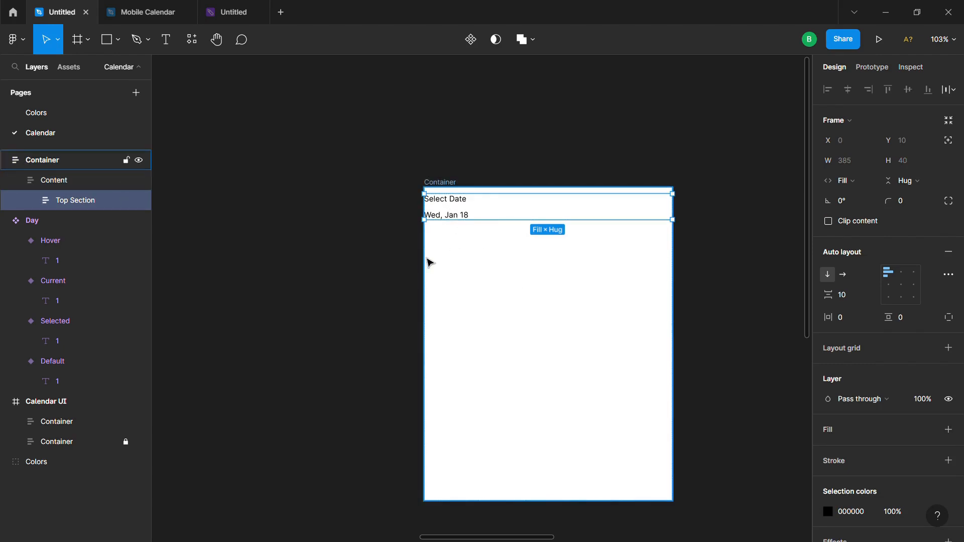
drag(526, 251, 517, 253)
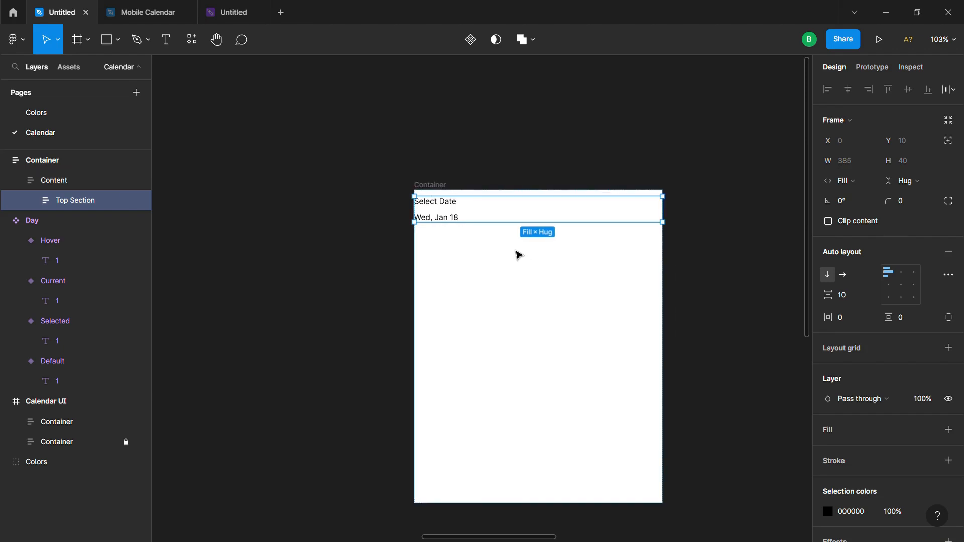
Step: Set the font size of the Wed, Jan 18 text layer to 32
click(449, 219)
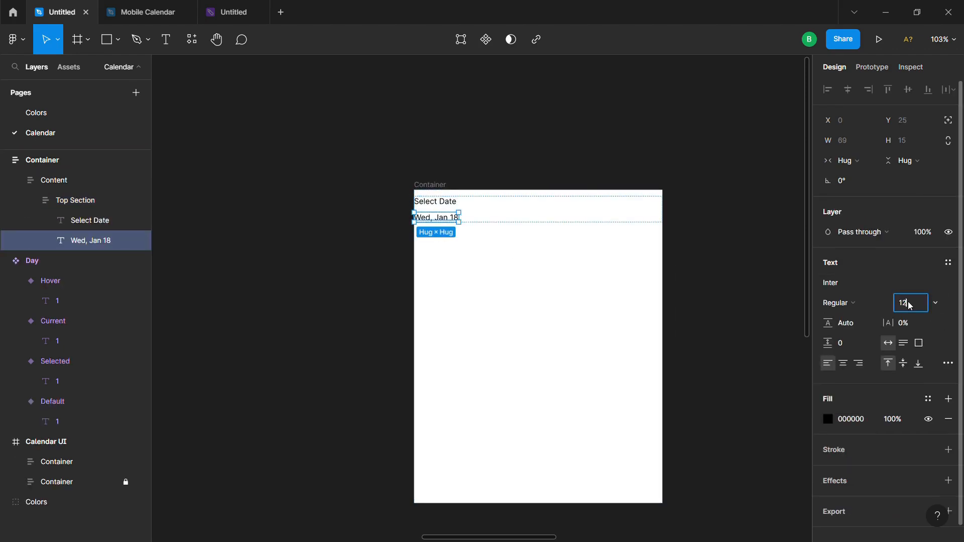
text(32)
key(Return)
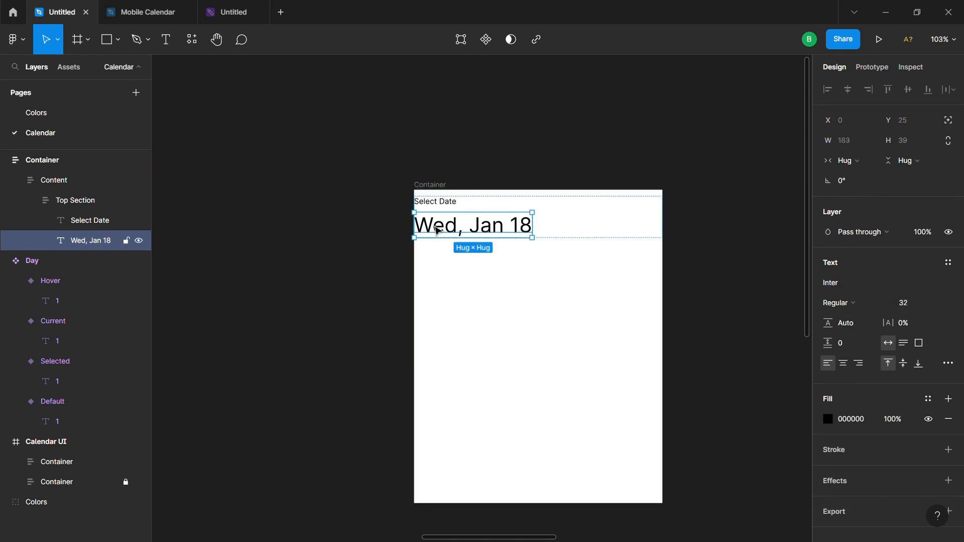
click(558, 222)
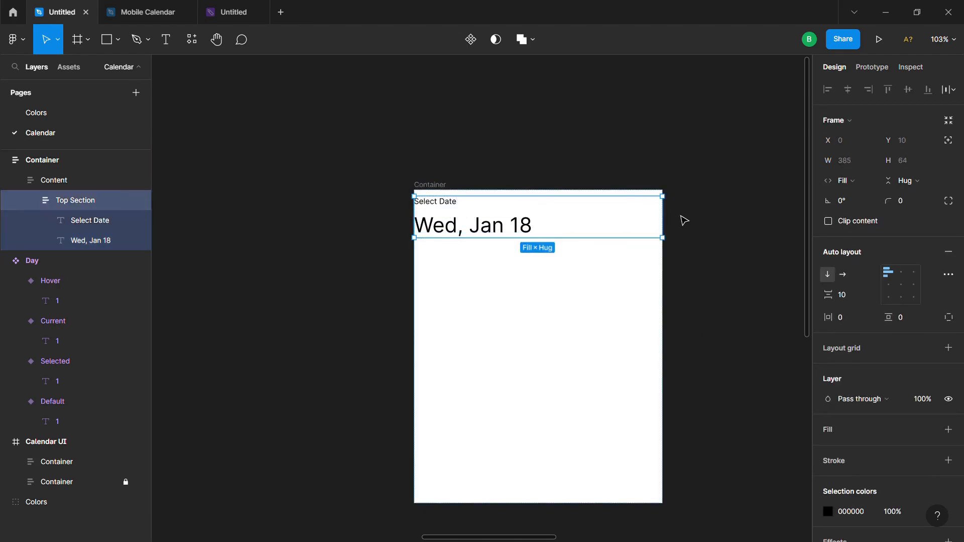
Step: Wrap the Wed, Jan 18 text in its own auto-layout frame and set the frame's vertical padding to 0
click(531, 230)
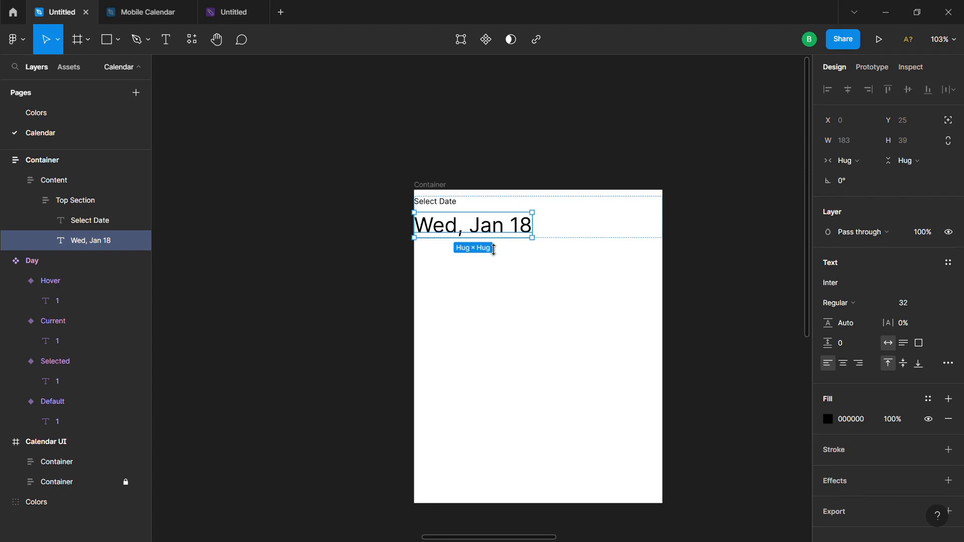
key(shift+a)
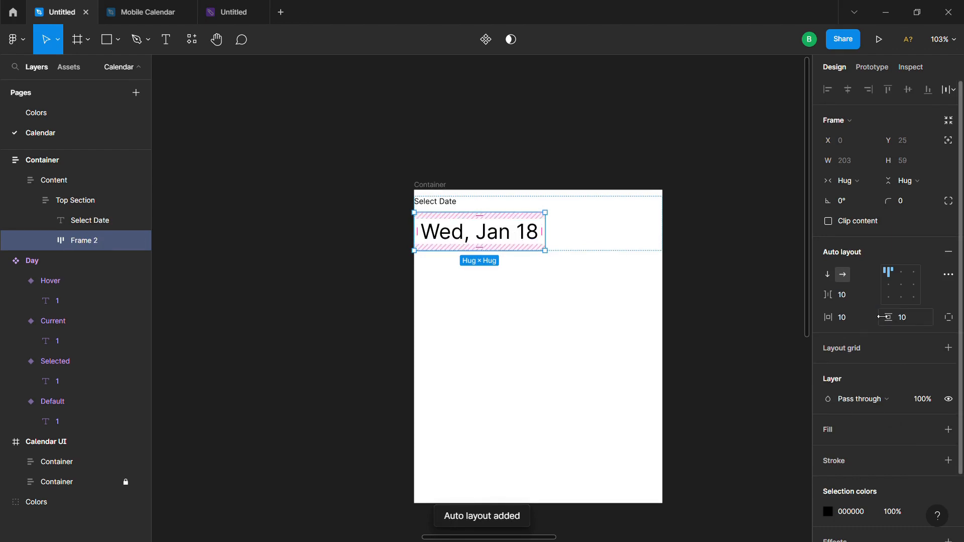
click(914, 321)
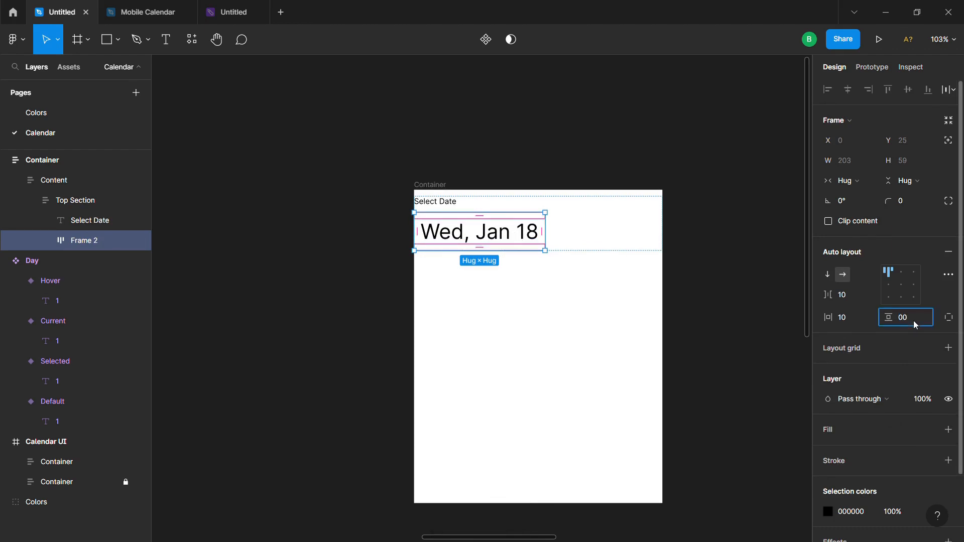
key(Return)
click(849, 322)
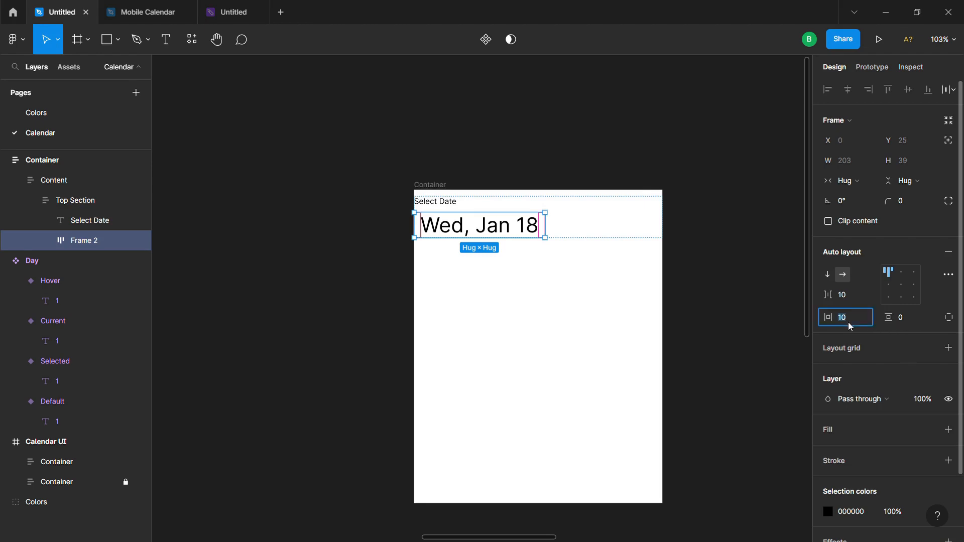
Step: Make the new frame around the Wed, Jan 18 text fill the width of Top Section
click(861, 184)
click(856, 199)
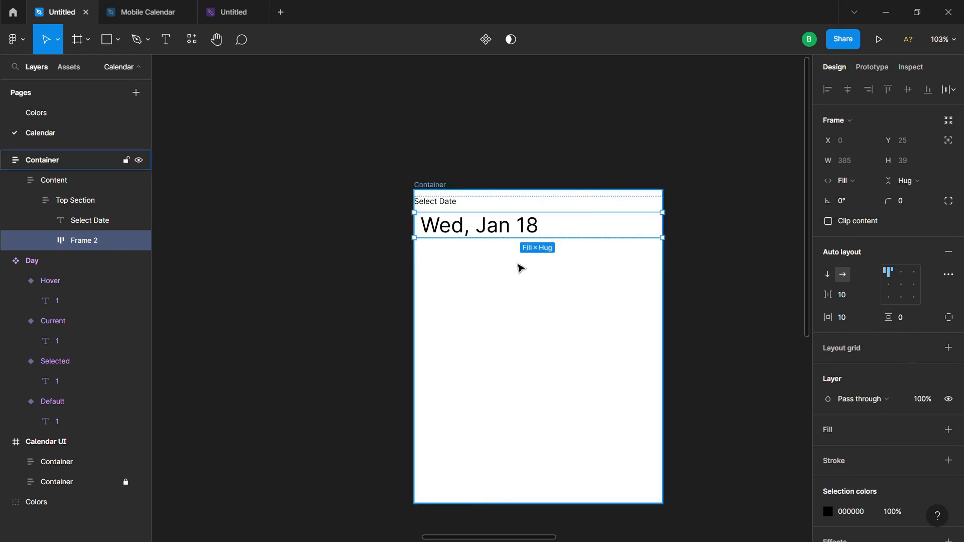
click(468, 272)
Step: Set the Top Section frame's horizontal padding to 16
click(471, 227)
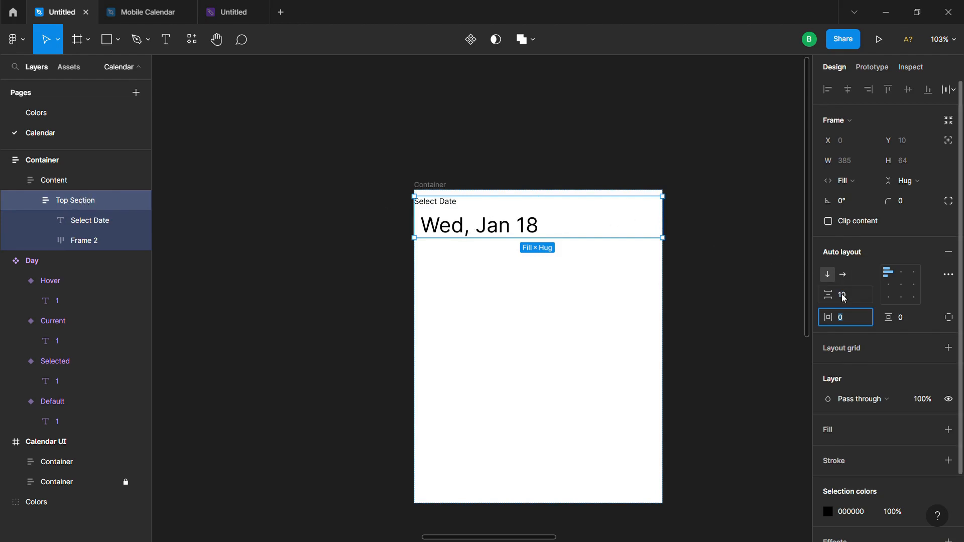
click(848, 318)
text(16)
key(Return)
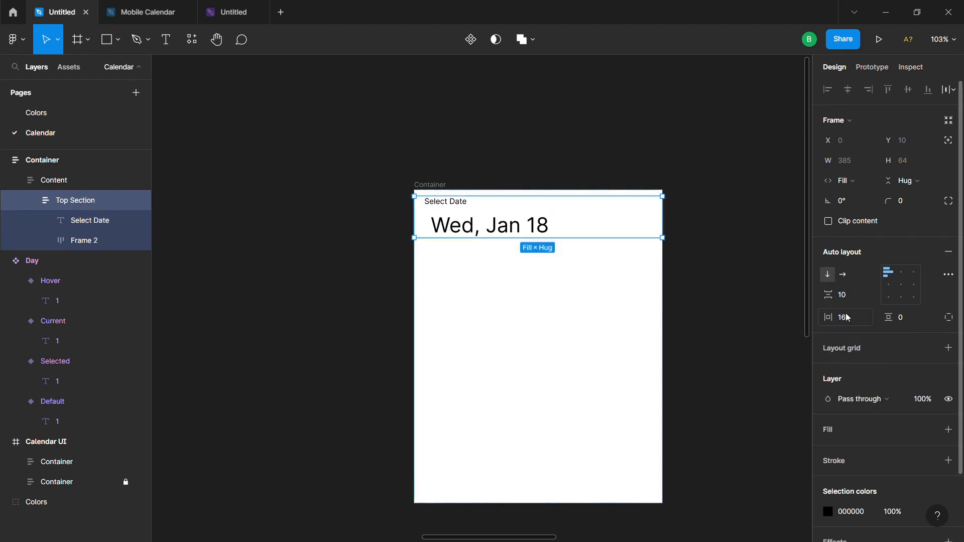
click(442, 190)
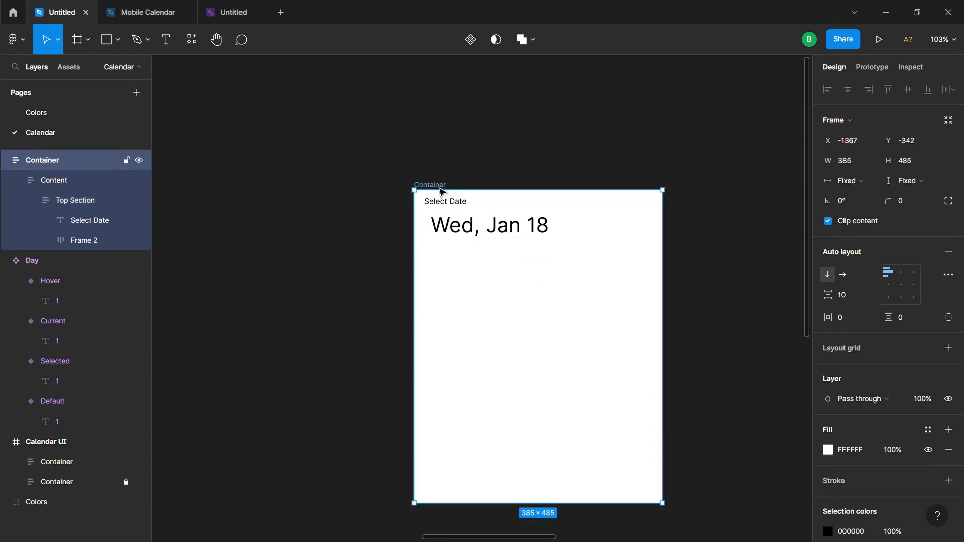
click(460, 220)
click(459, 219)
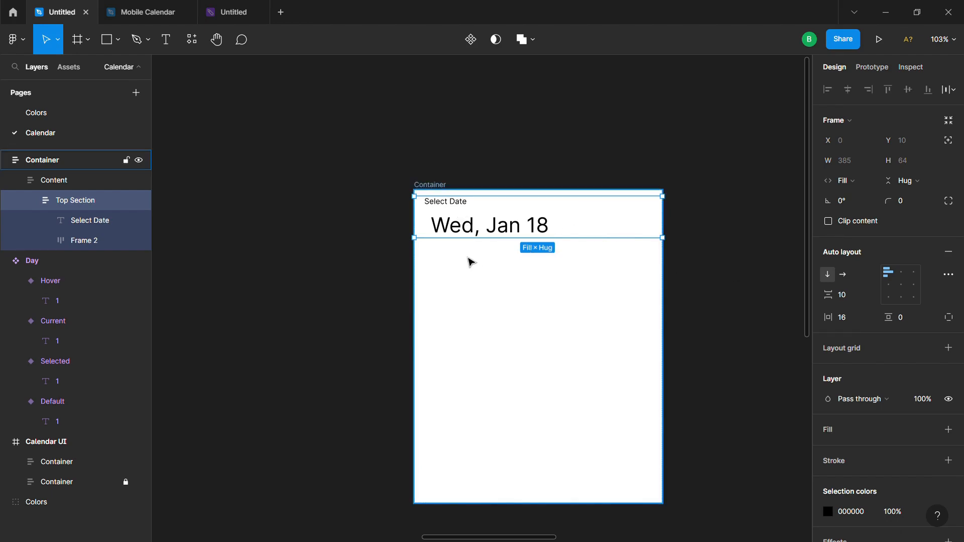
click(462, 230)
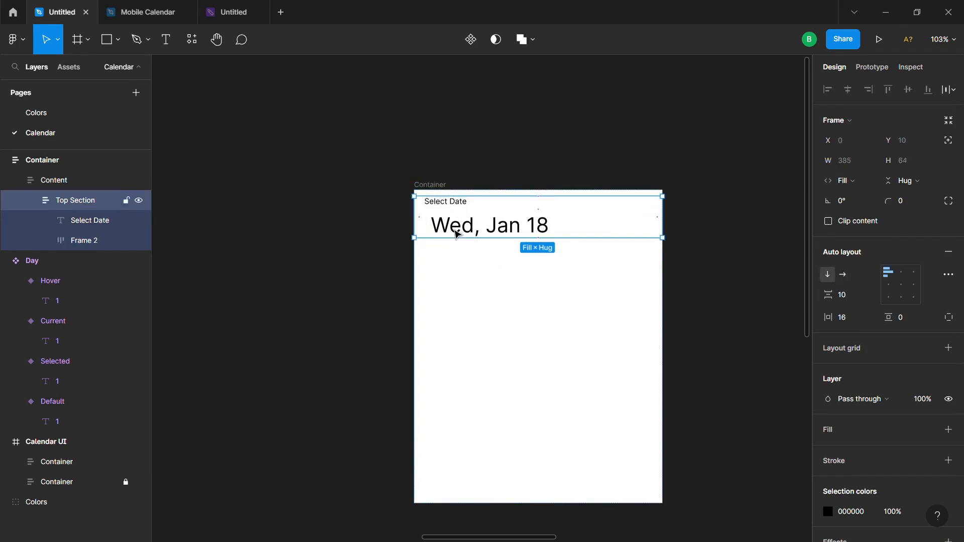
click(522, 206)
Step: Rename the auto-layout frame around the Wed, Jan 18 text as Manual Selector
click(550, 231)
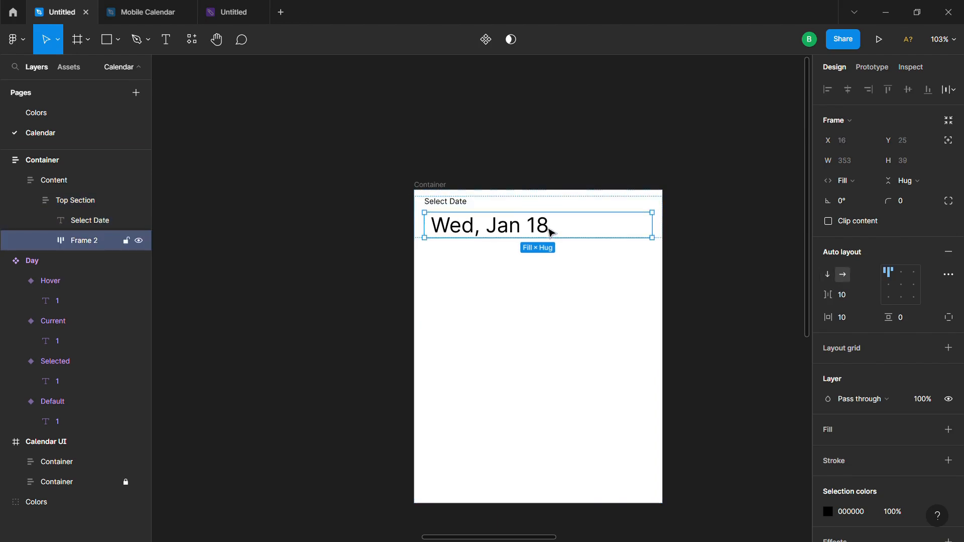
scroll(882, 352, down, 2)
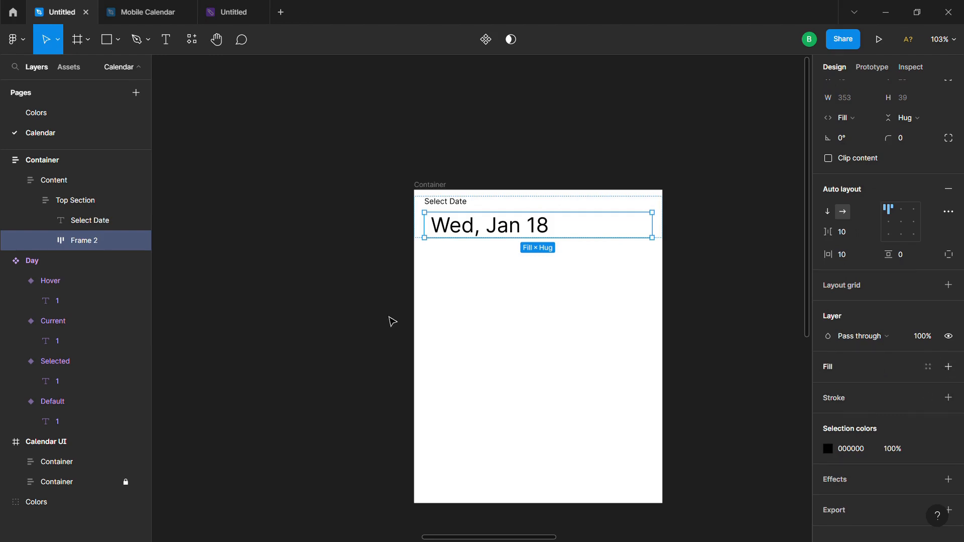
key(ctrl+r)
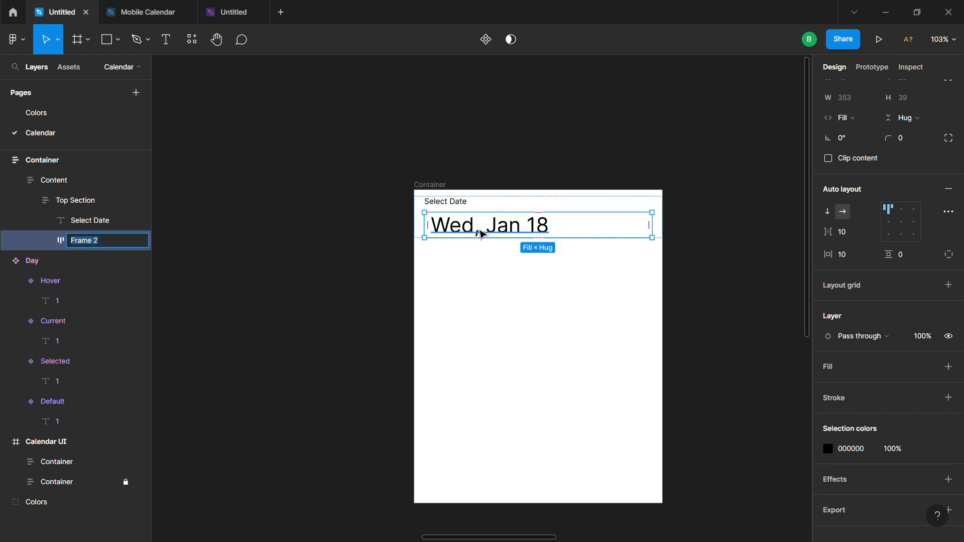
text(Manual Selector)
key(Return)
key(4)
key(ctrl+z)
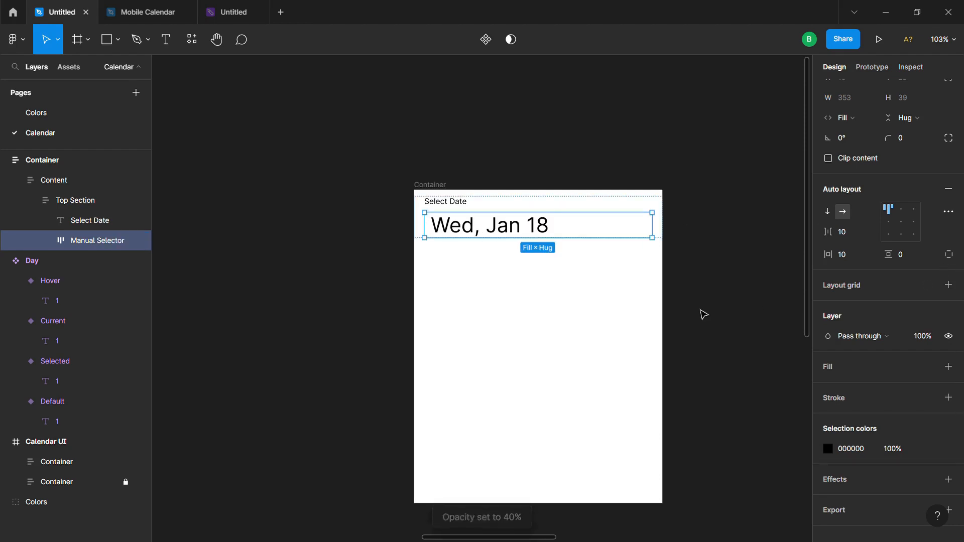
Step: Fill the Manual Selector frame with the light pink FFC3C3 sampled from the color swatches
scroll(904, 387, down, 1)
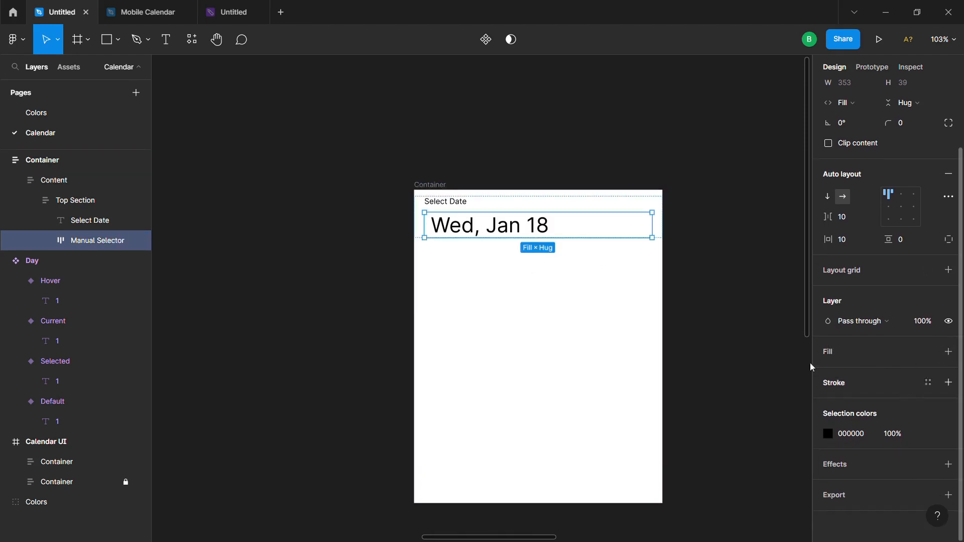
scroll(583, 287, down, 3)
drag(703, 265, 615, 320)
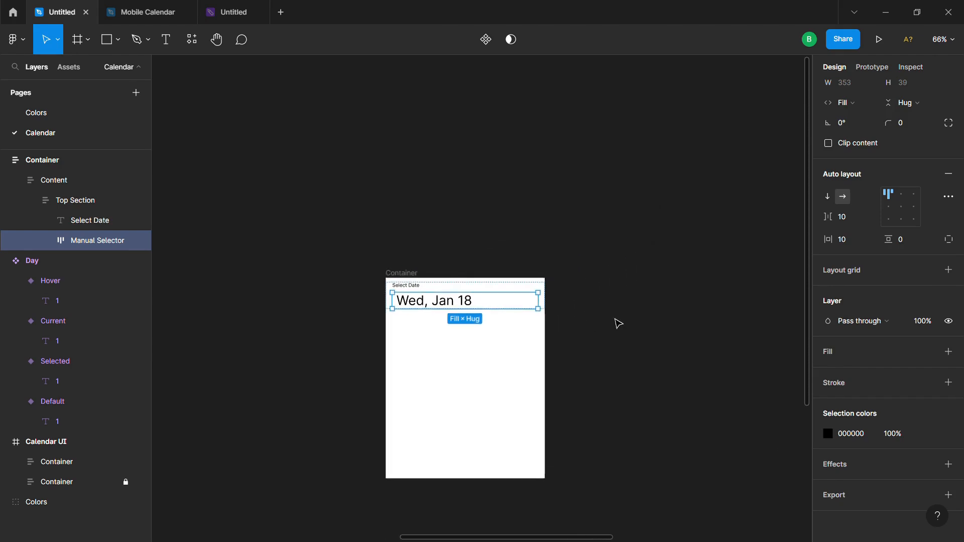
key(i)
scroll(539, 351, right, 5)
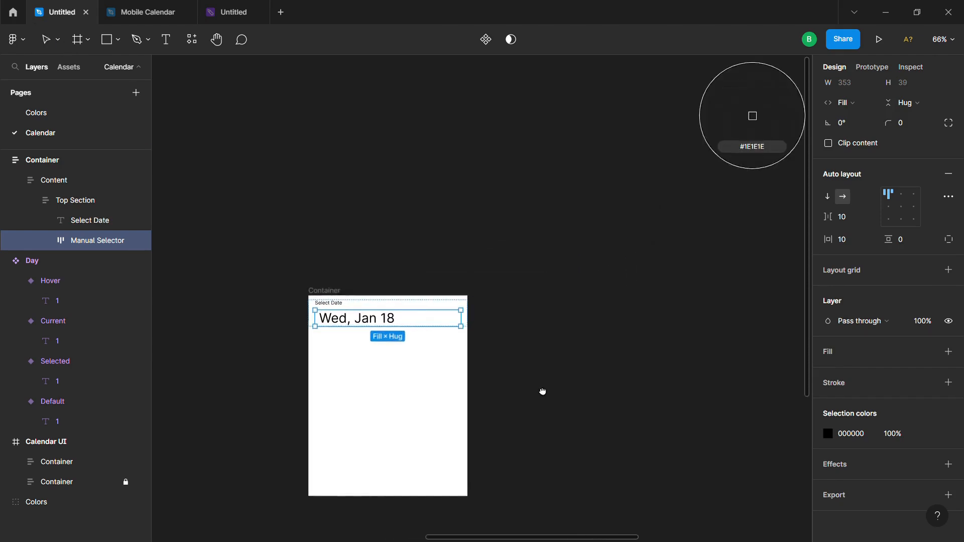
scroll(677, 344, down, 5)
scroll(603, 359, right, 5)
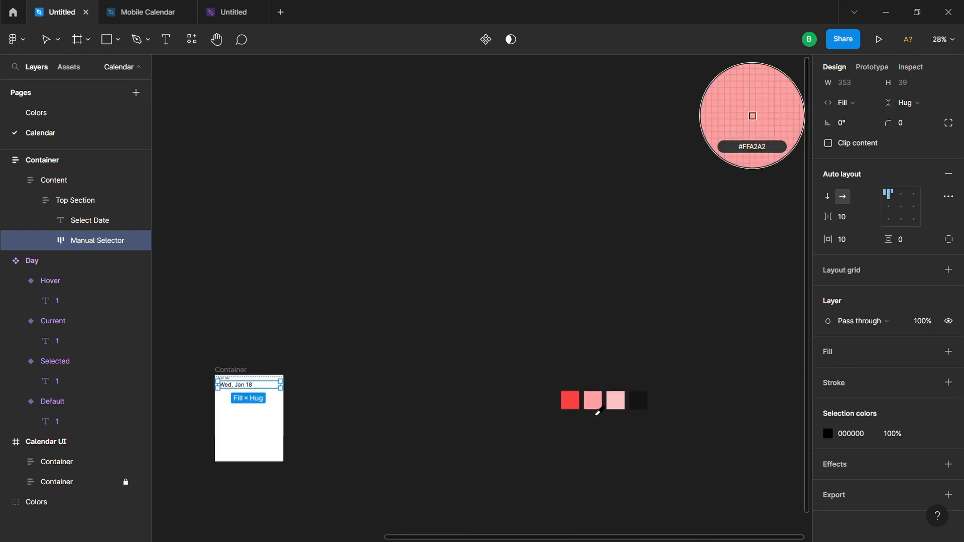
click(628, 417)
scroll(388, 405, up, 5)
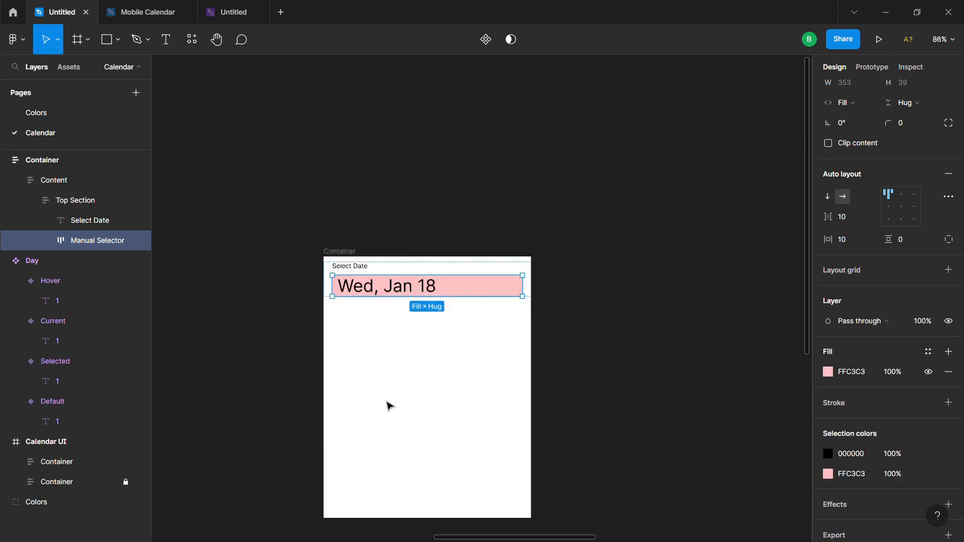
click(407, 296)
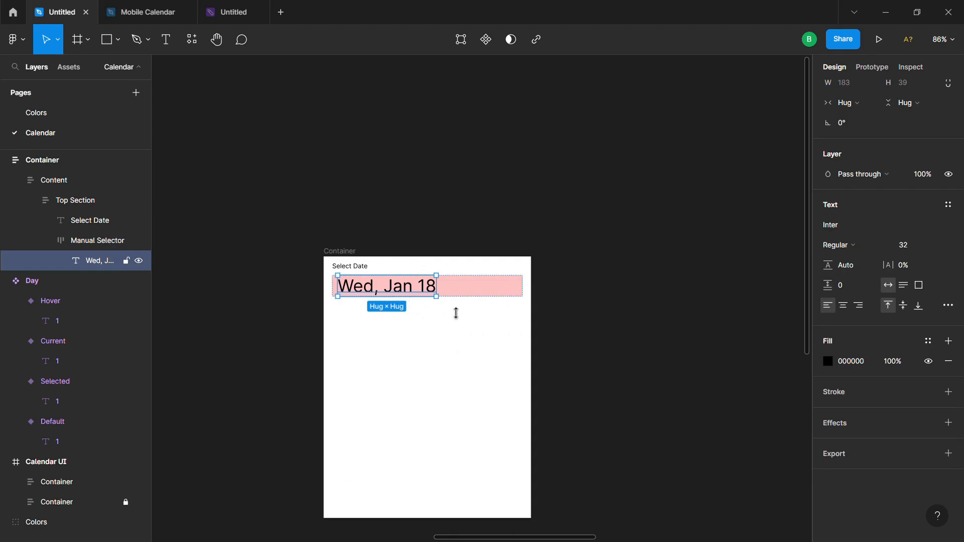
Step: Add a light gray D2D2D2 fill to the Top Section frame
click(351, 317)
click(420, 276)
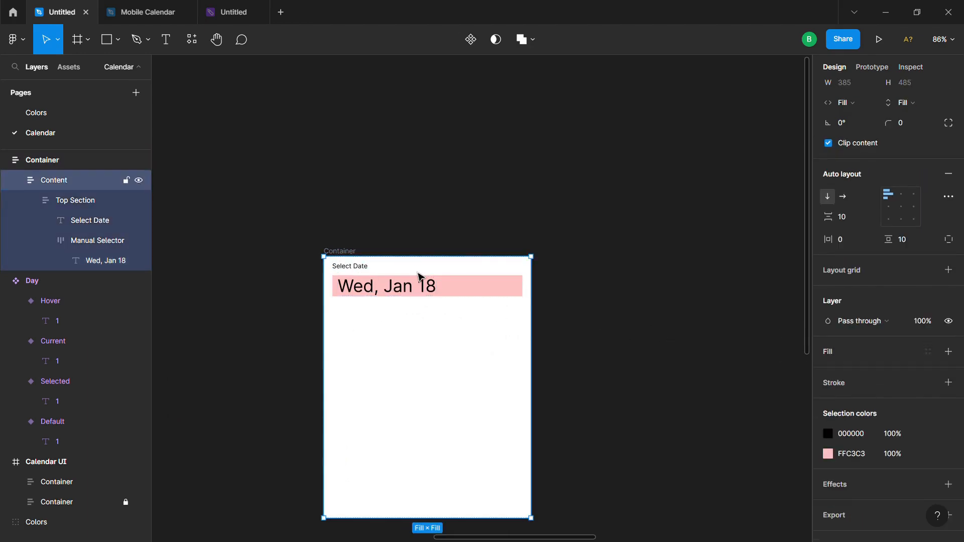
click(422, 277)
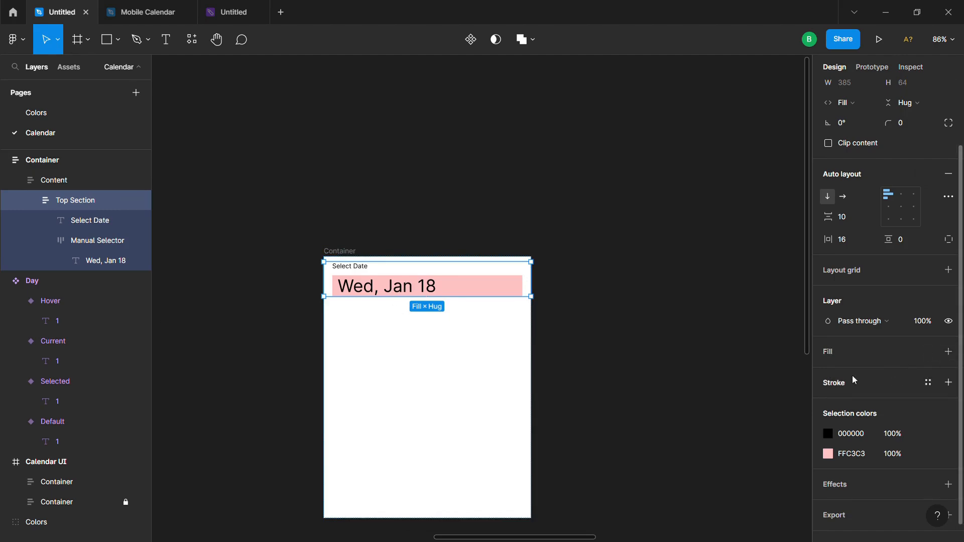
click(352, 321)
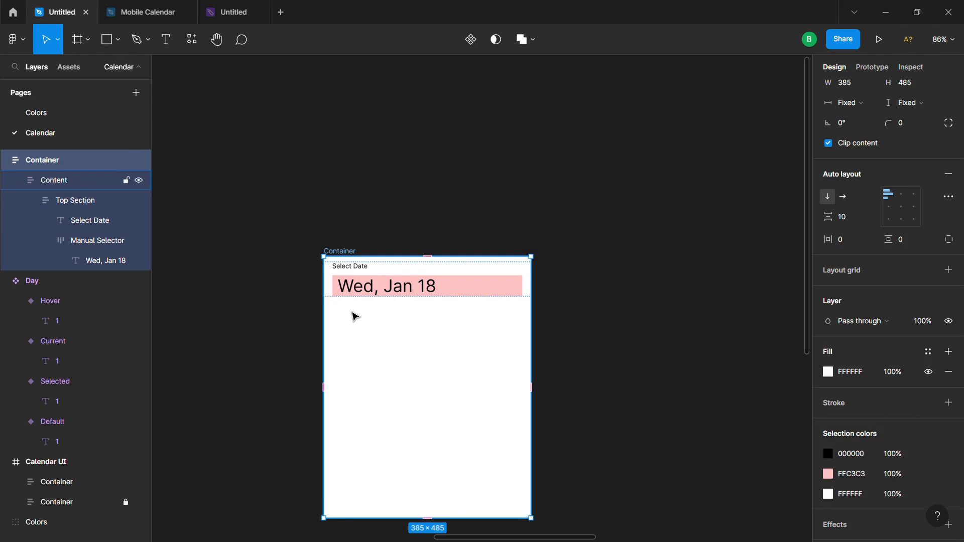
click(340, 288)
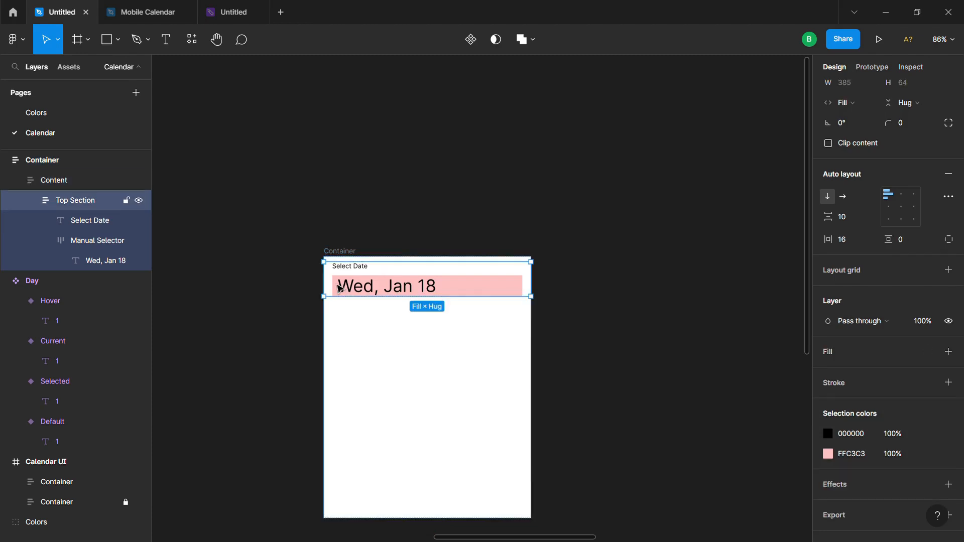
click(947, 352)
click(828, 371)
click(675, 293)
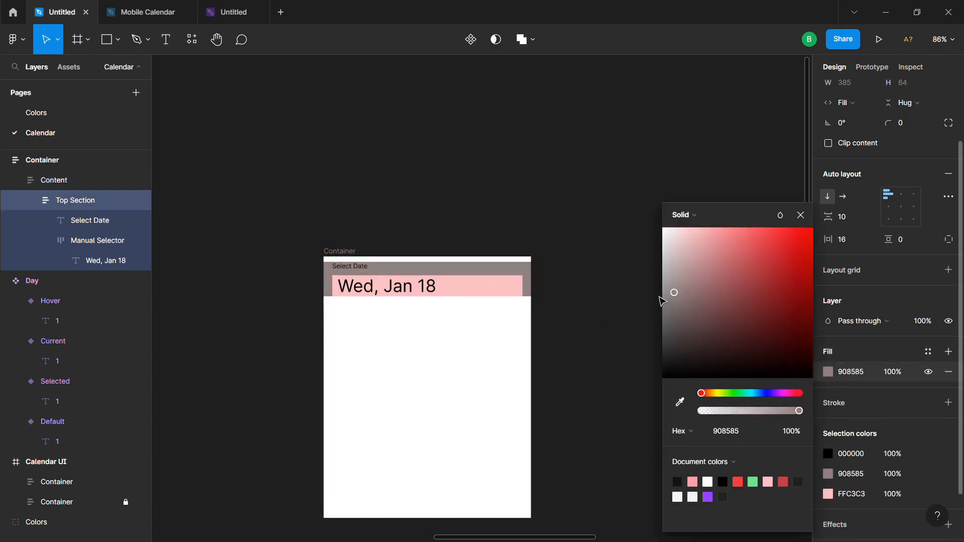
drag(662, 301, 632, 265)
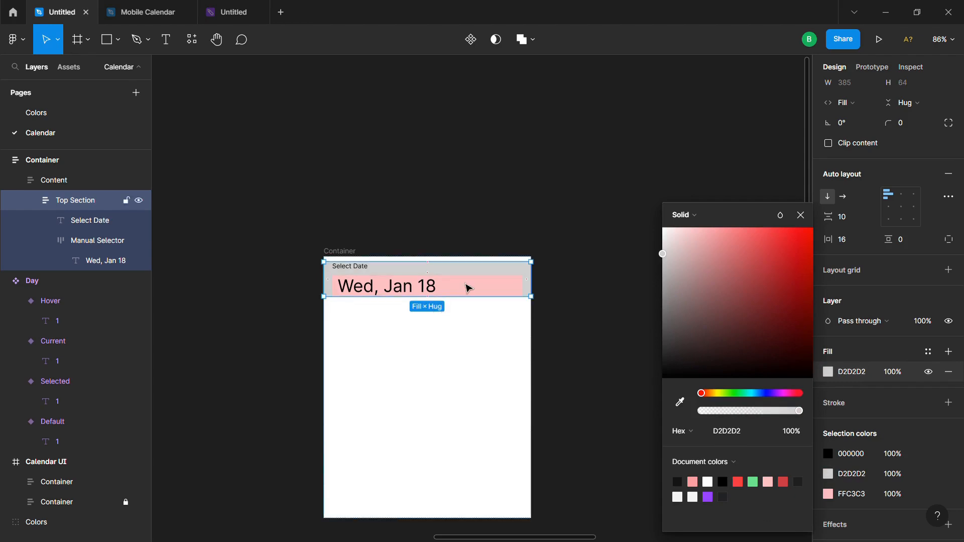
Step: Set the Top Section frame's vertical padding to 16
click(912, 240)
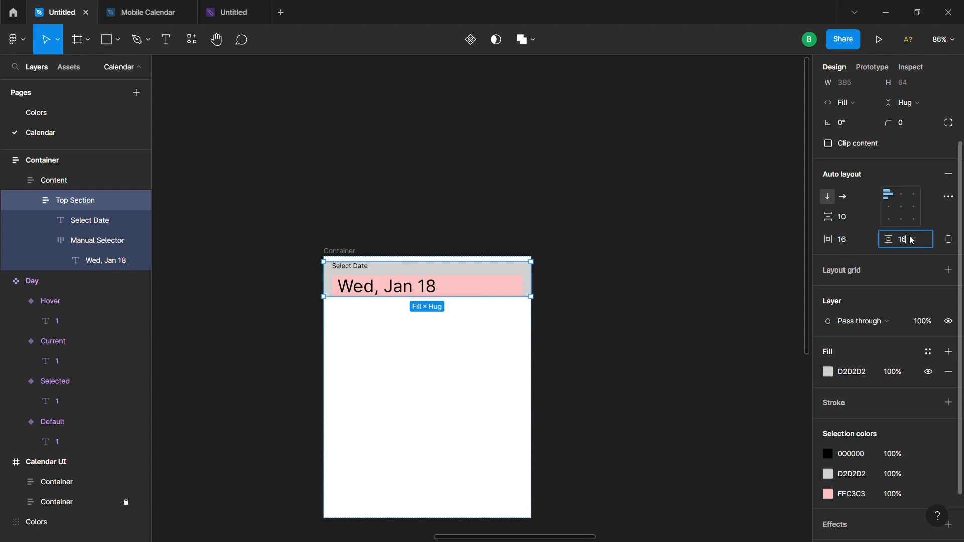
text(16)
key(Return)
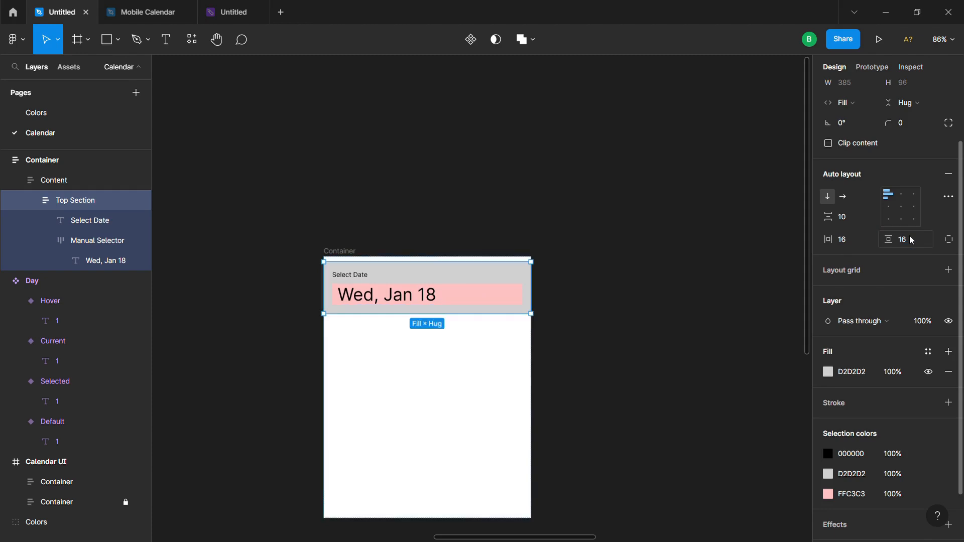
Step: Try an item spacing of 22 on the outer Container and reset it to 10
click(353, 262)
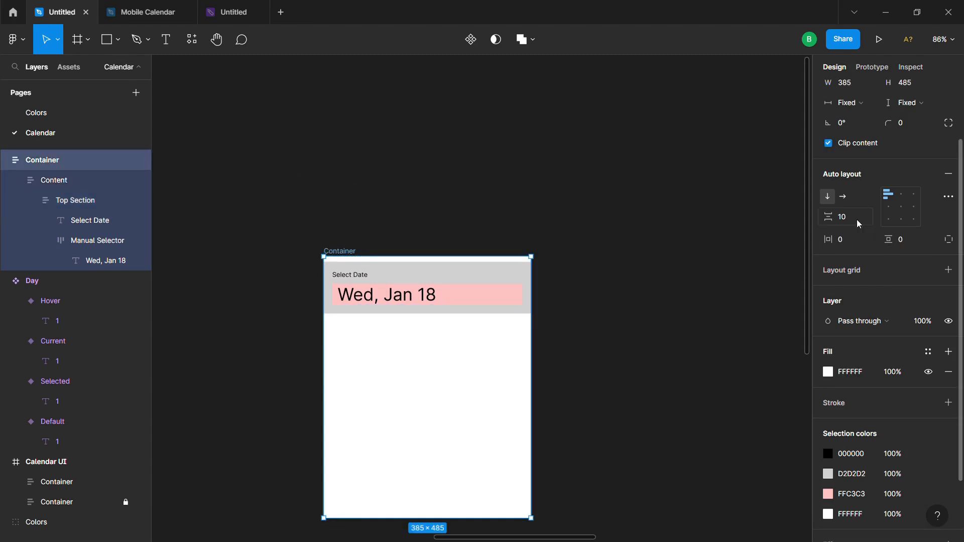
mouse_move(831, 216)
mouse_down()
mouse_move(796, 216)
mouse_move(839, 217)
mouse_up()
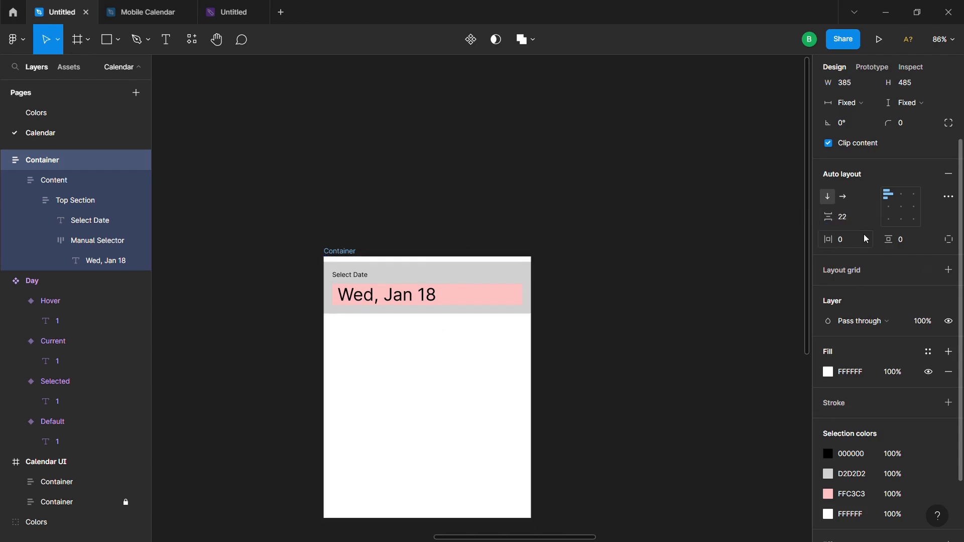
click(862, 219)
text(10)
key(Return)
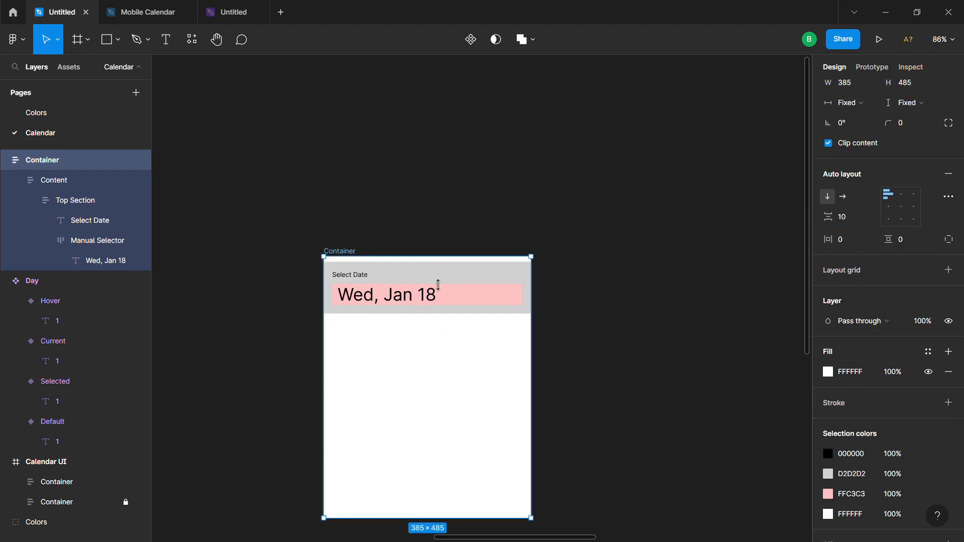
Step: Remove the gap above Top Section by setting the Content frame's vertical padding to 0
click(403, 295)
click(407, 294)
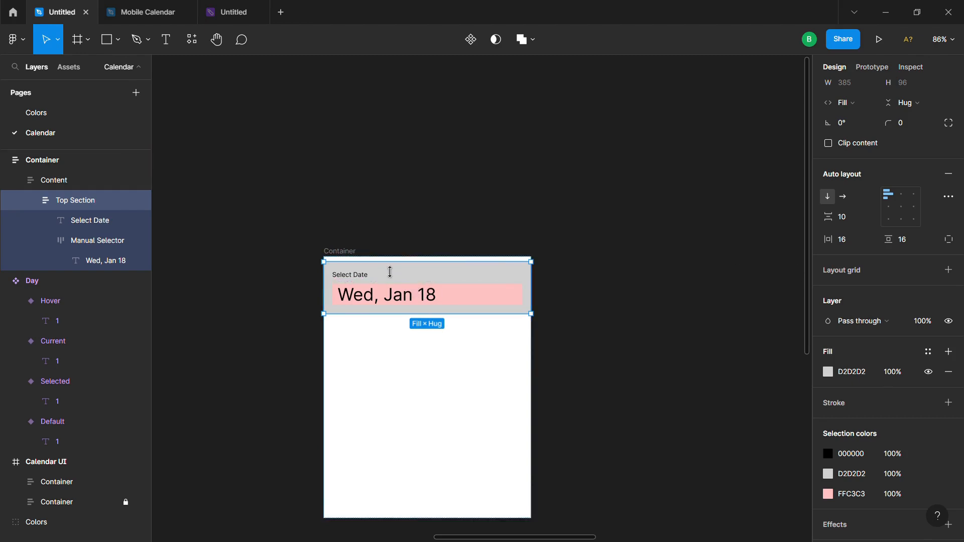
click(360, 338)
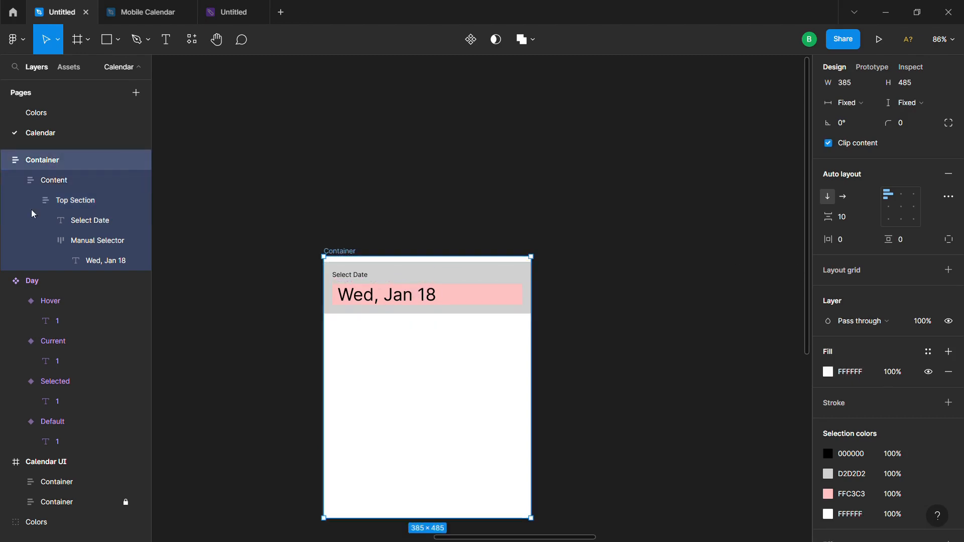
click(57, 180)
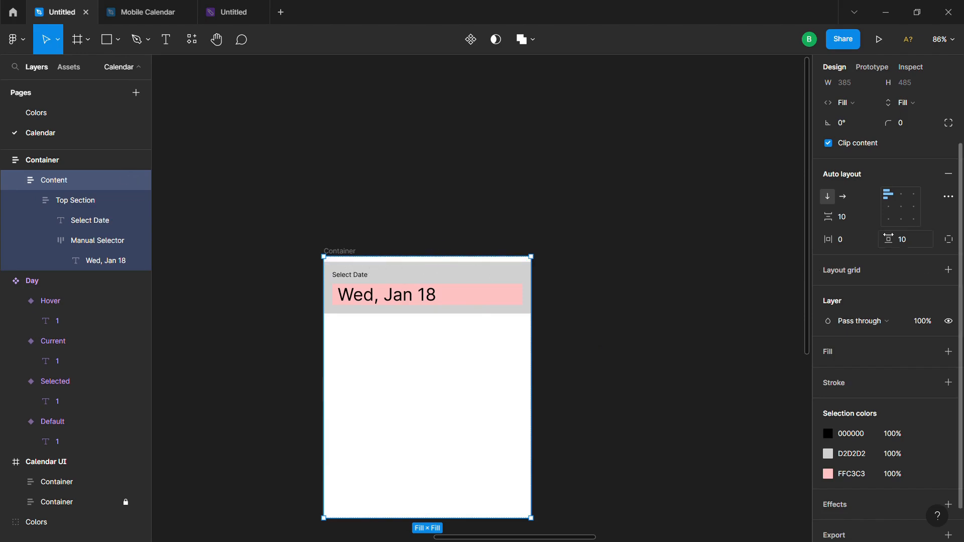
click(911, 240)
text(0)
key(Return)
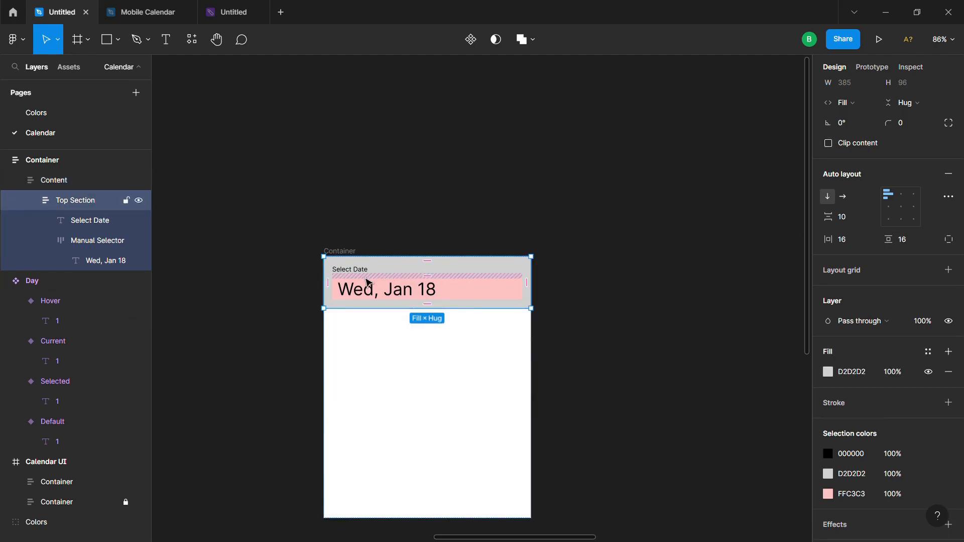
Step: Change the Top Section frame's fill to the pale pink F9D6D6
click(351, 353)
click(342, 291)
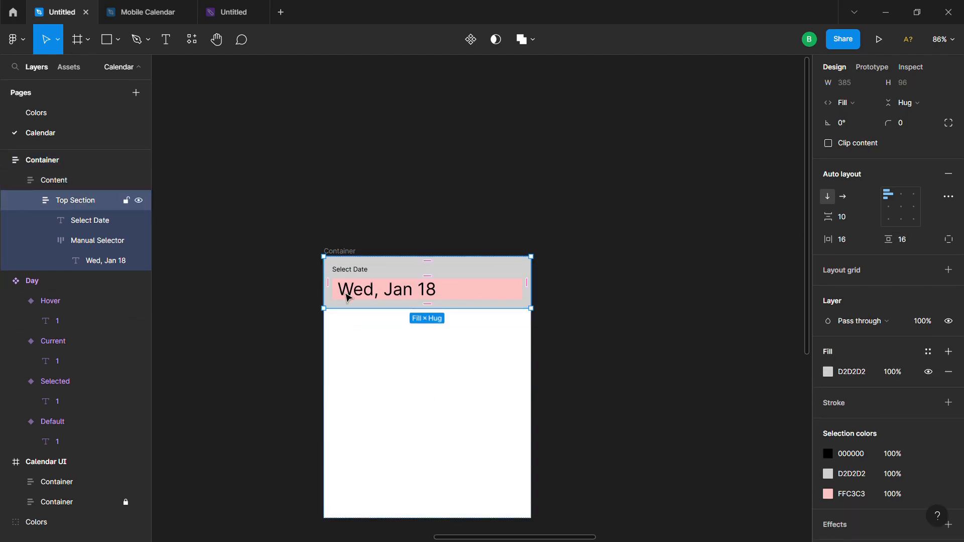
scroll(885, 372, down, 3)
click(829, 312)
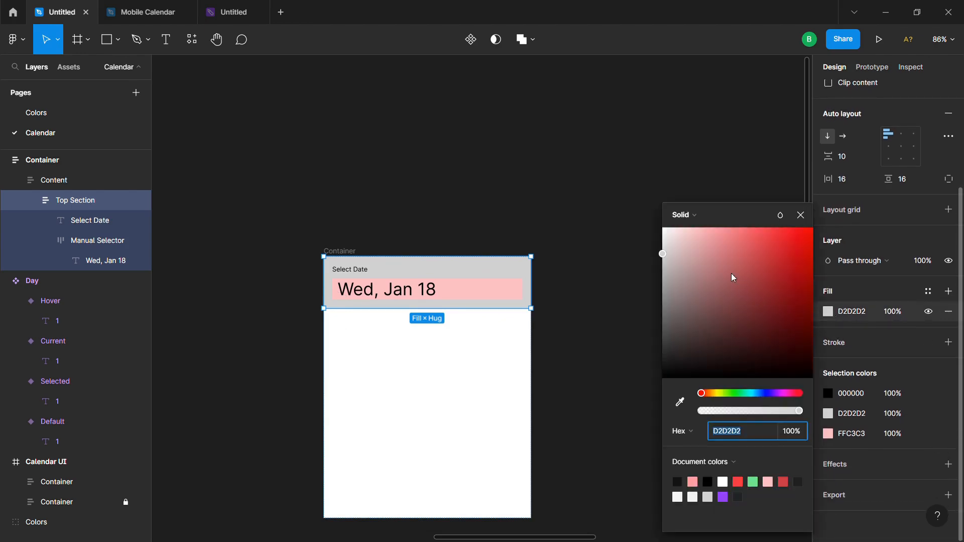
click(695, 244)
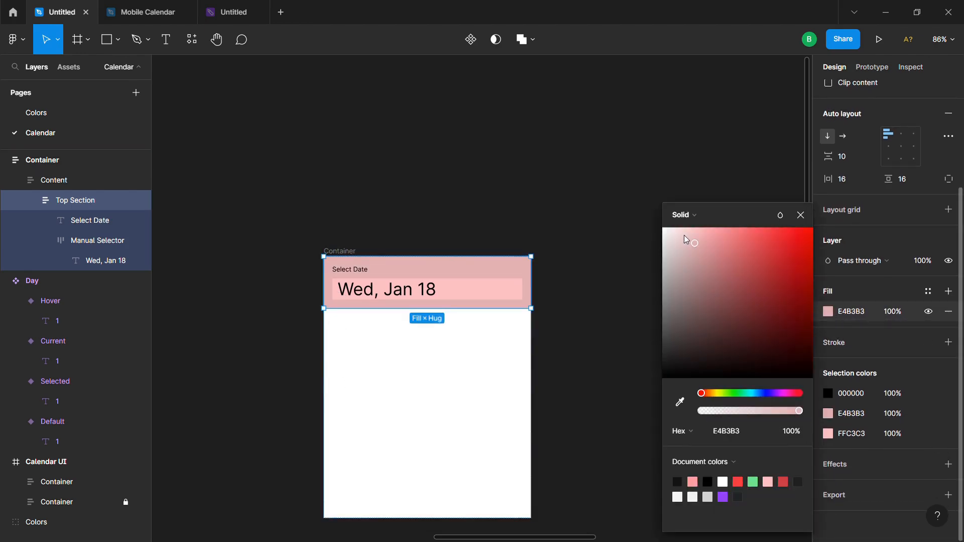
click(683, 231)
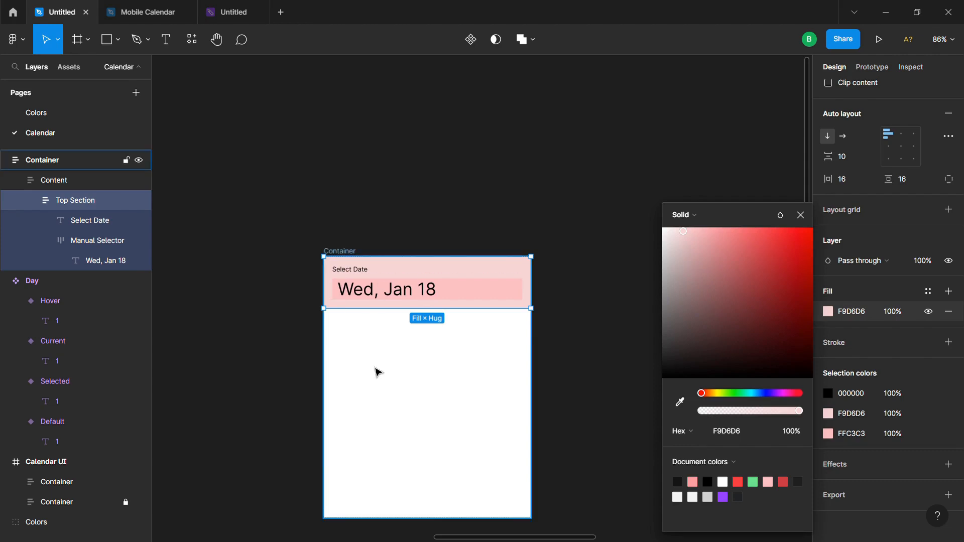
click(379, 373)
click(597, 353)
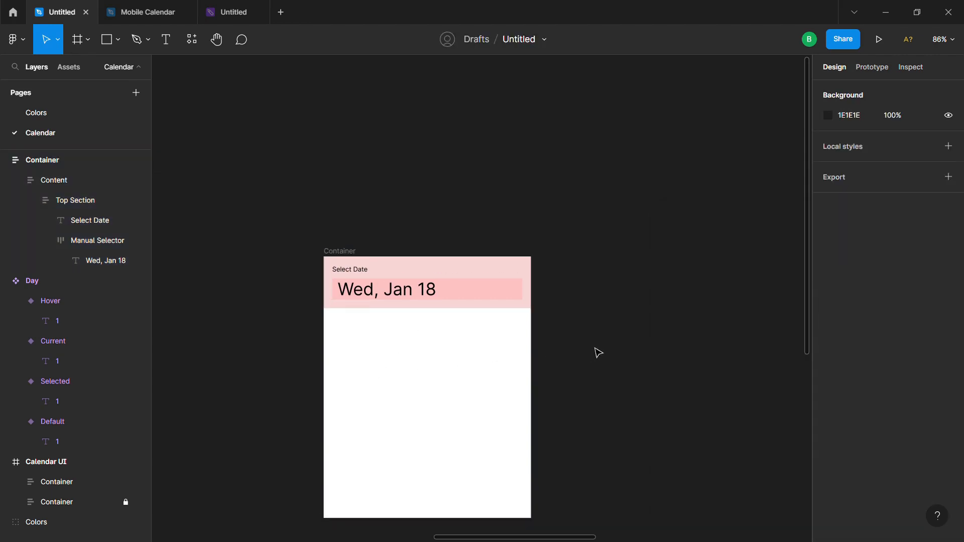
scroll(568, 372, down, 3)
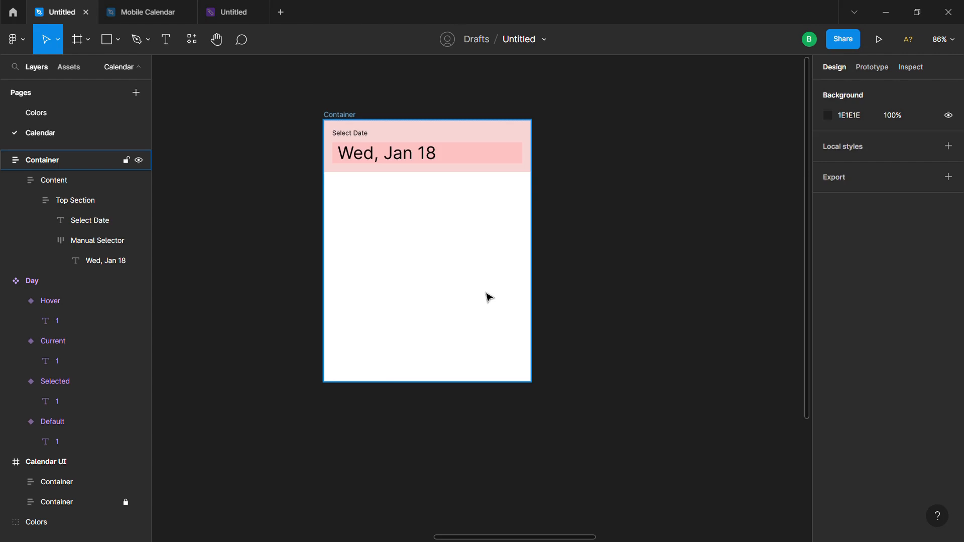
key(t)
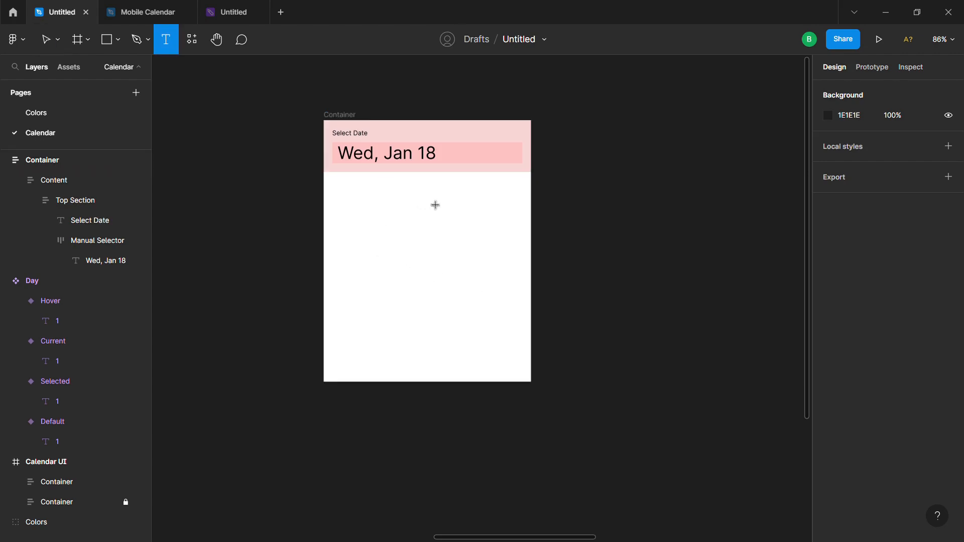
click(403, 190)
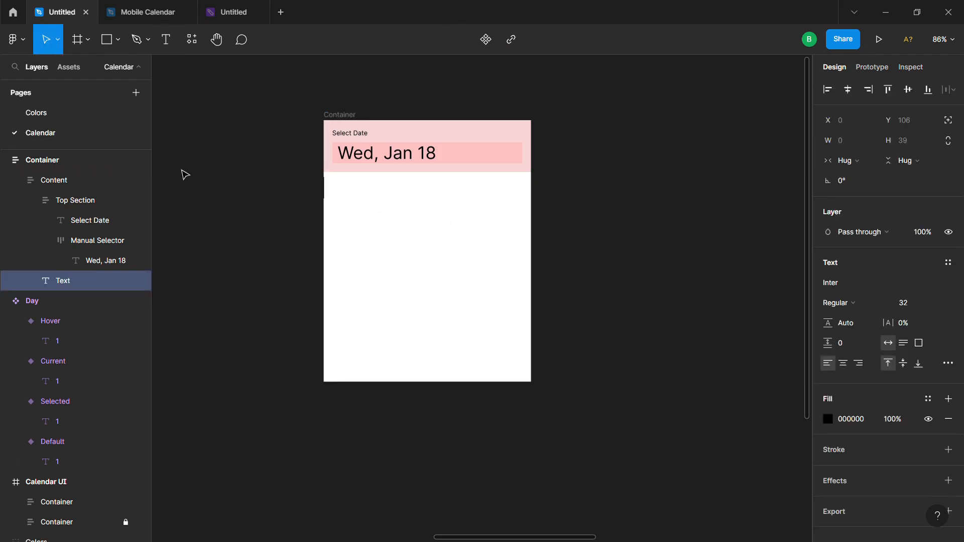
click(389, 245)
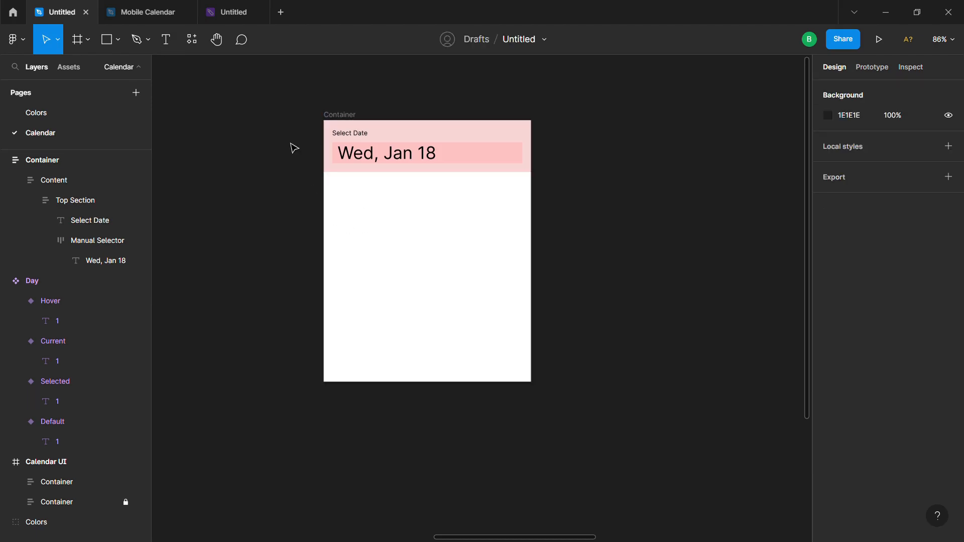
Step: Add the text January 2023 to the Content frame, directly below Top Section
click(166, 39)
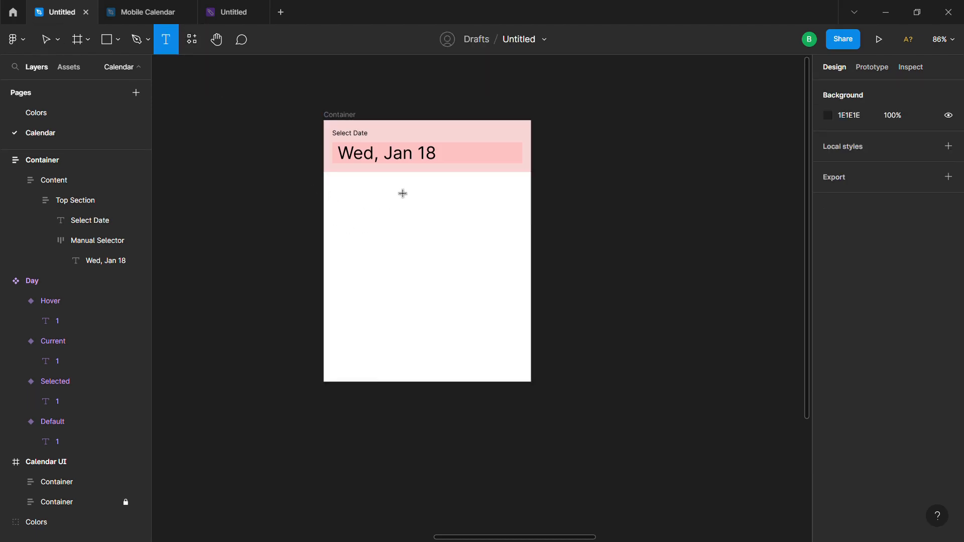
click(499, 189)
text(Jan)
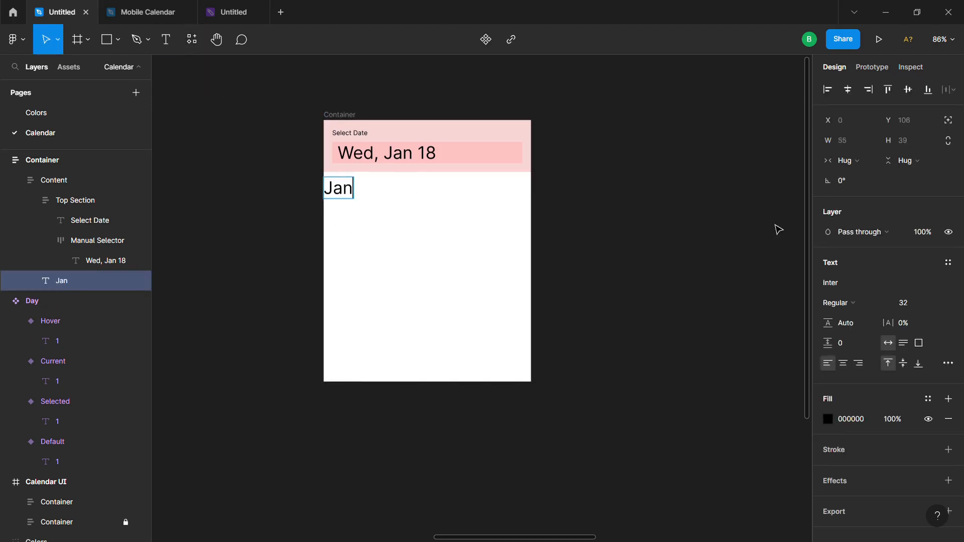
text(uary )
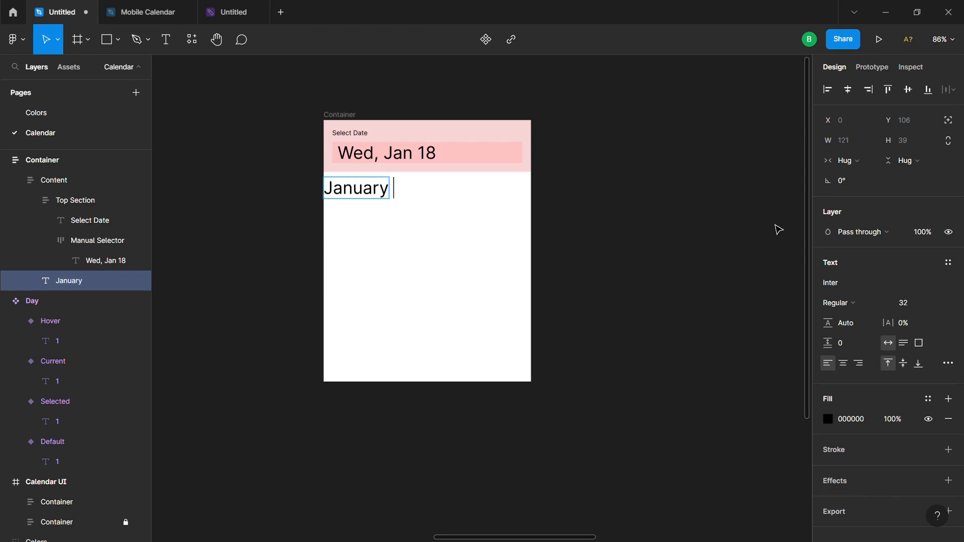
text(2023)
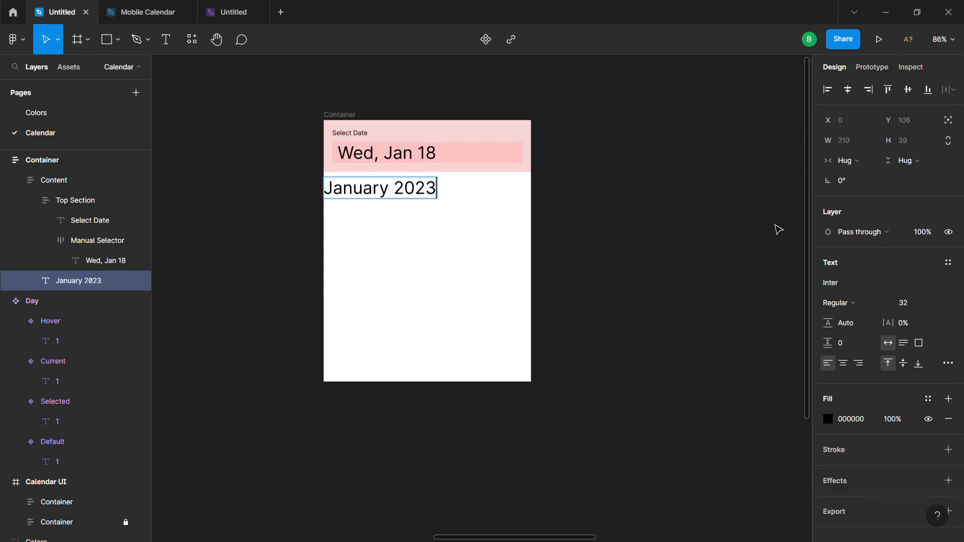
key(Escape)
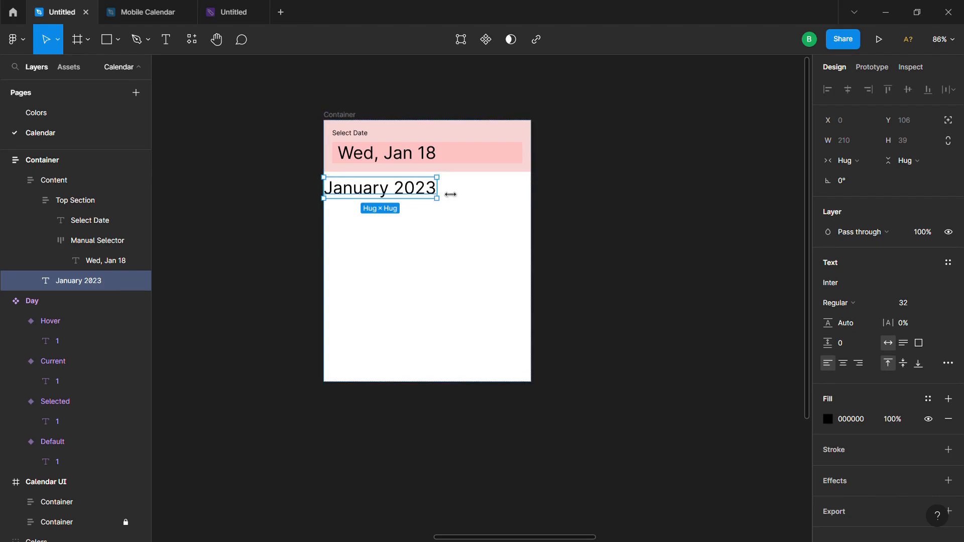
Step: Wrap the January 2023 text in its own auto-layout frame
click(850, 162)
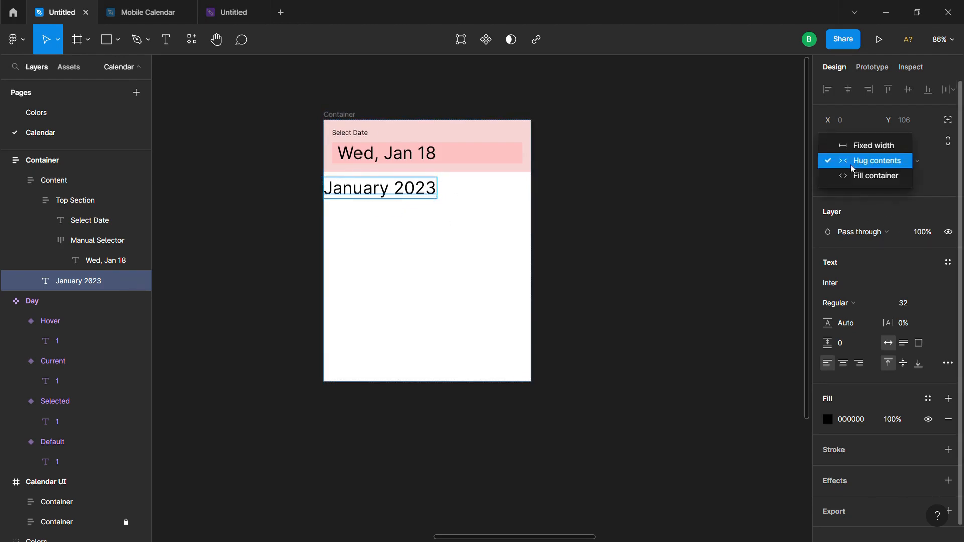
click(416, 188)
key(shift+a)
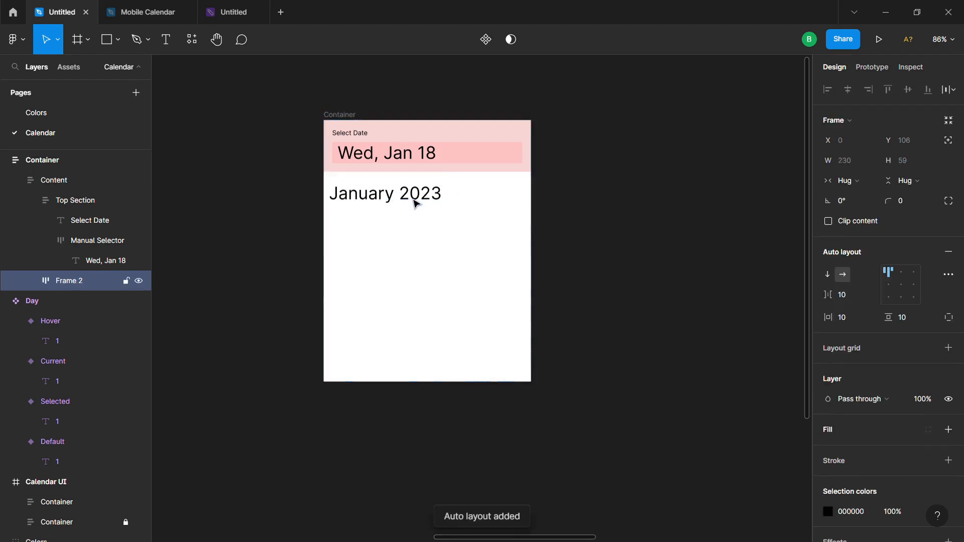
Step: Set the vertical padding of the frame around January 2023 to 0
click(913, 322)
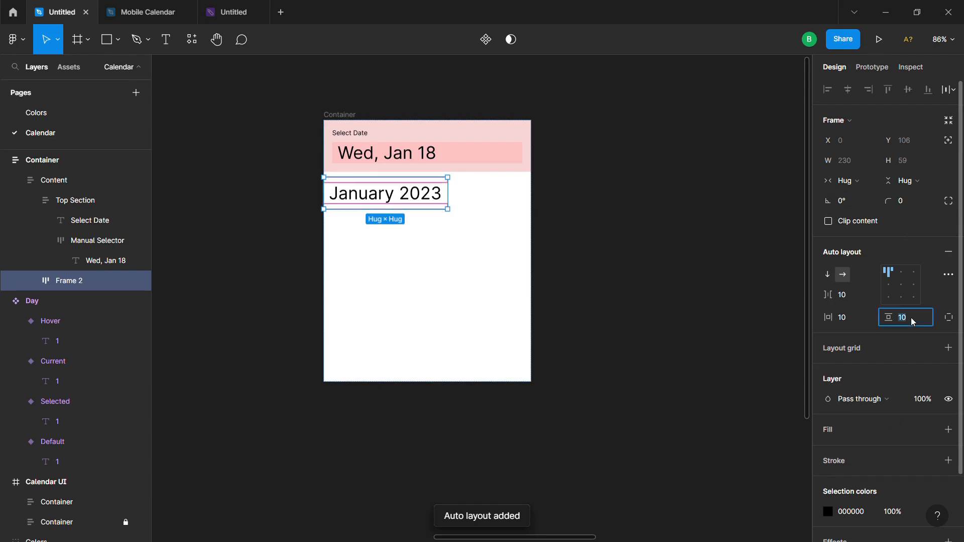
text(2)
key(BackSpace)
text(0)
key(Return)
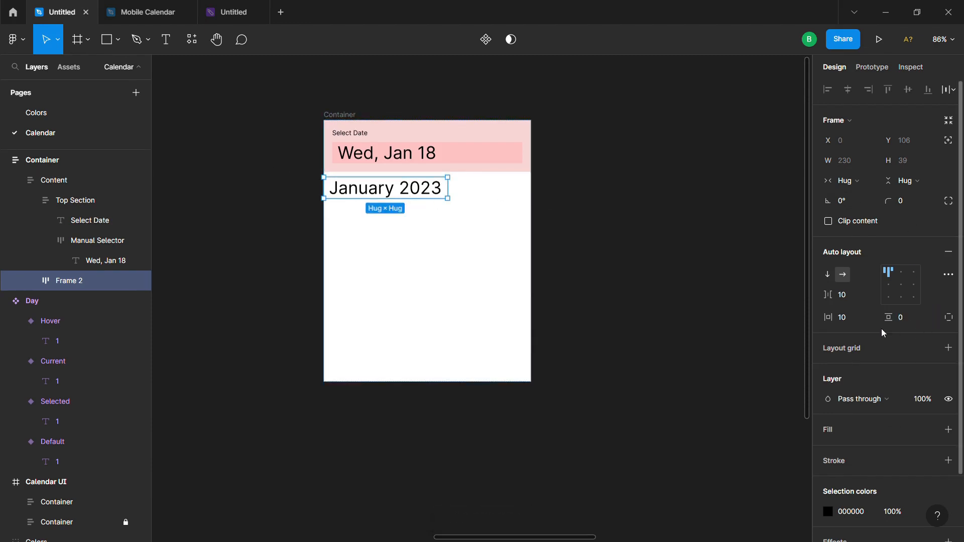
Step: Set the horizontal padding of the January 2023 frame to 16 and make it fill the container's width
click(852, 322)
text(16)
key(Return)
click(849, 181)
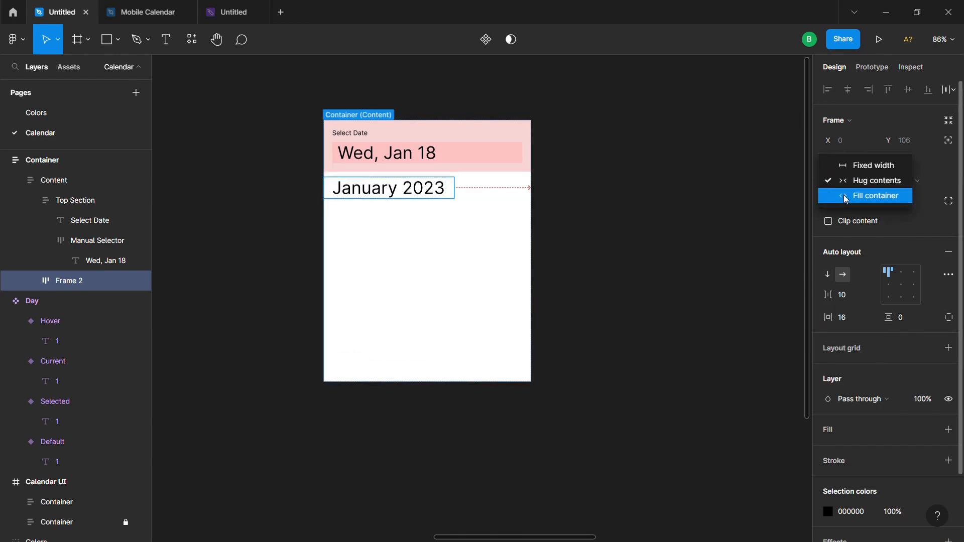
click(846, 197)
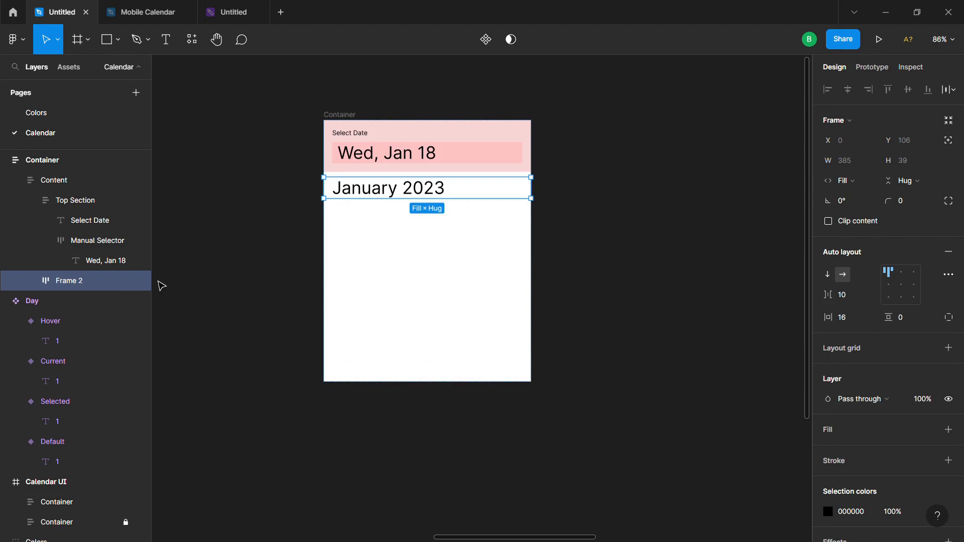
Step: Rename the frame around January 2023 to Year picker and center its content
double_click(72, 284)
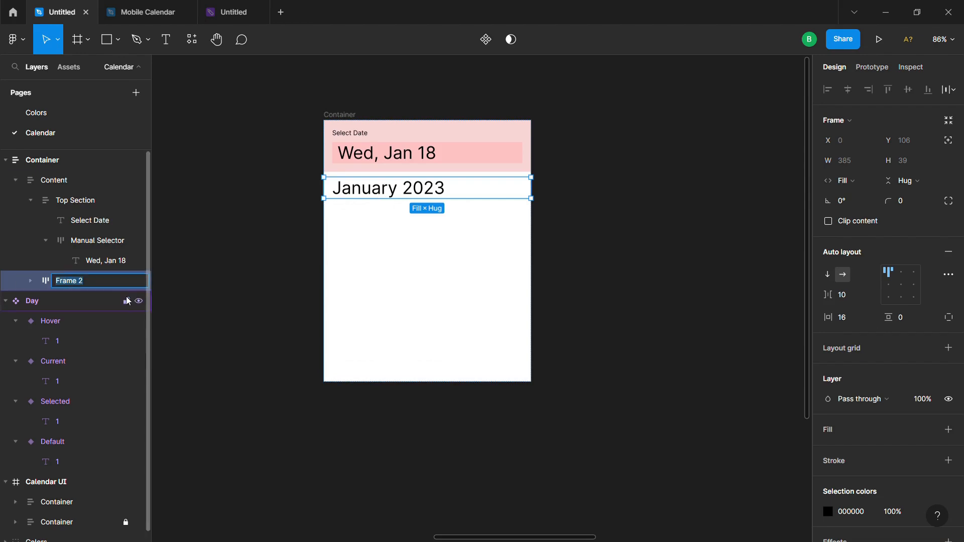
text(Year picker)
key(Return)
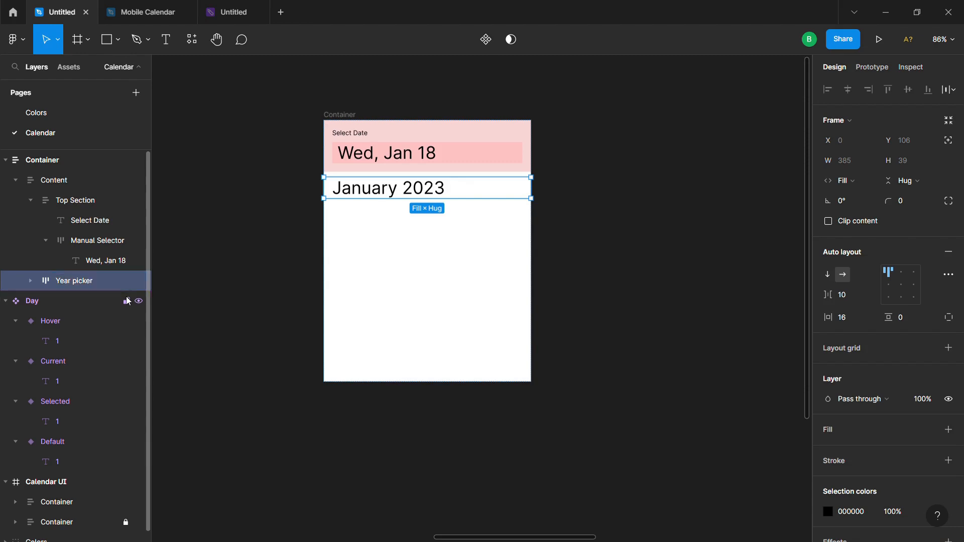
click(900, 285)
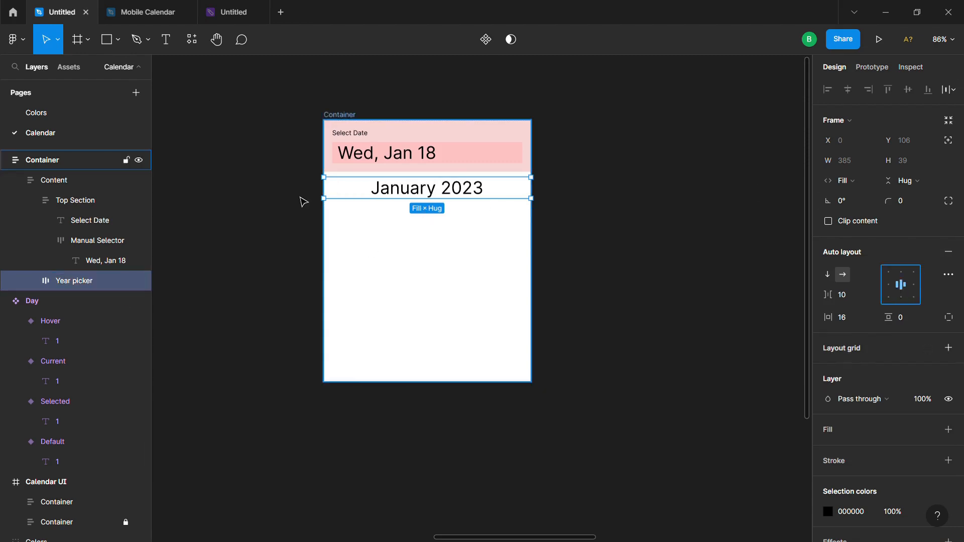
Step: Set the font size of the Select Date text to 14
scroll(863, 414, down, 3)
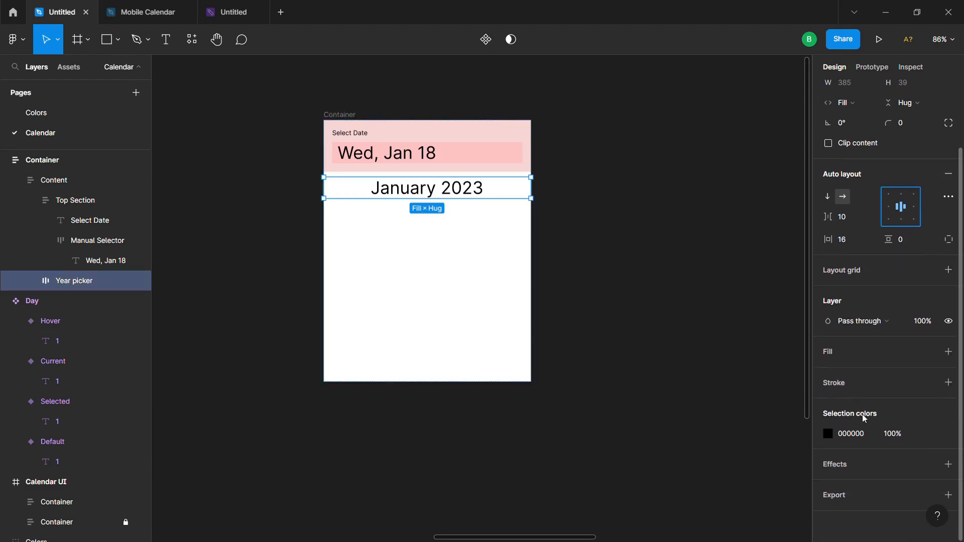
double_click(358, 135)
click(913, 249)
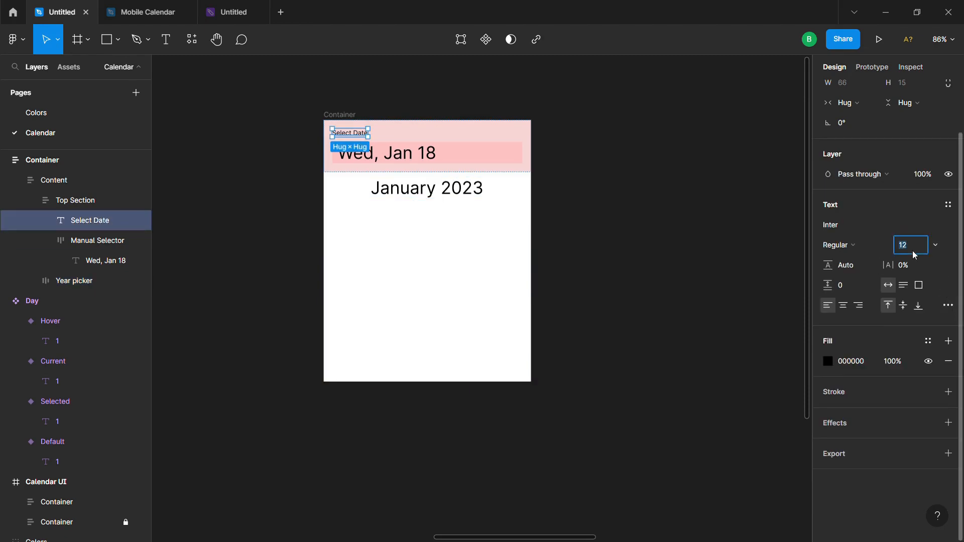
text(14)
key(Return)
Step: Set the font size of the January 2023 text to 14
click(427, 189)
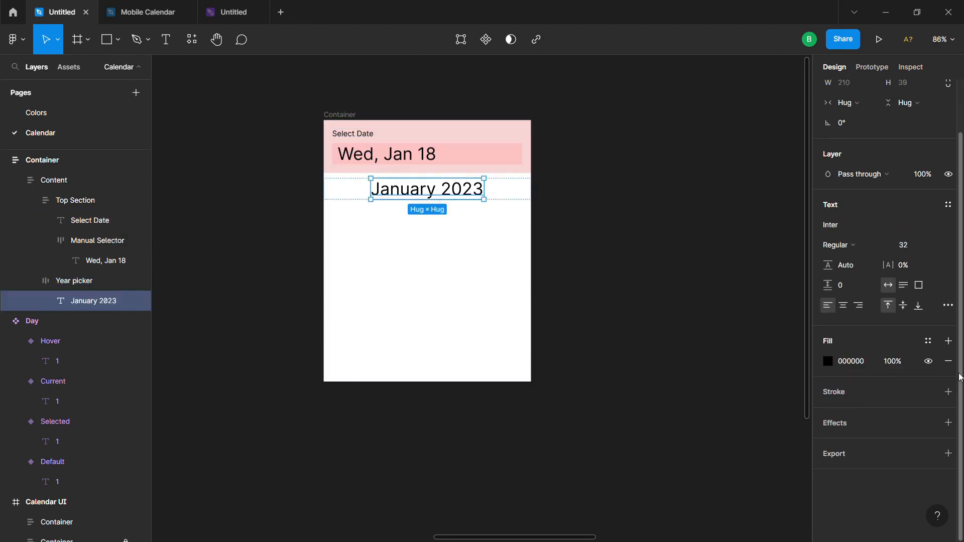
click(911, 247)
text(14)
key(Return)
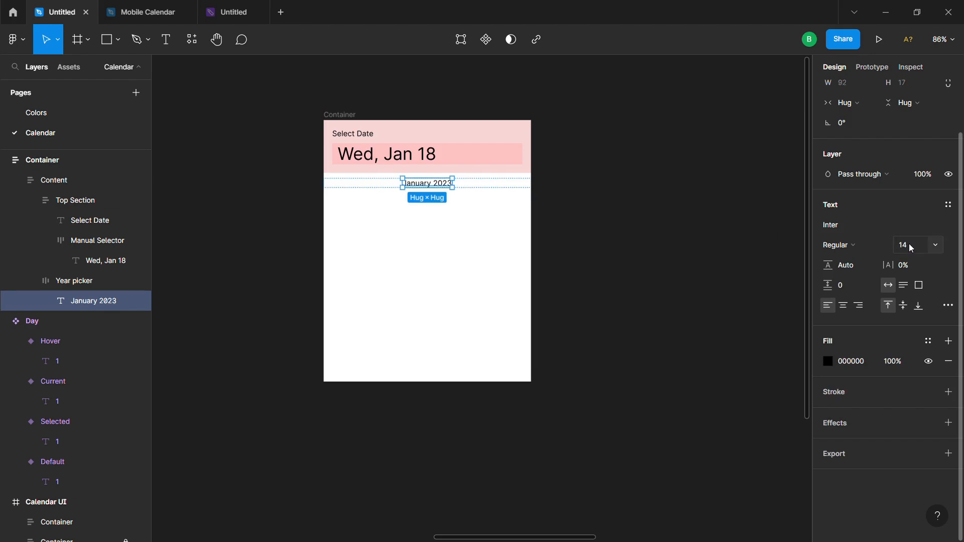
Step: Launch the Iconify plugin with the Year picker frame selected and bring the whole Container into view beside it
click(390, 184)
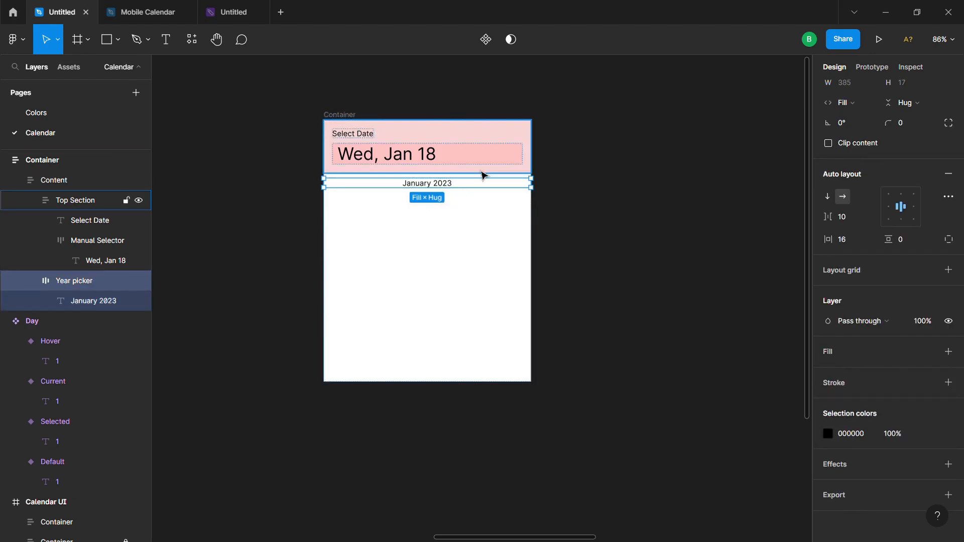
click(486, 217)
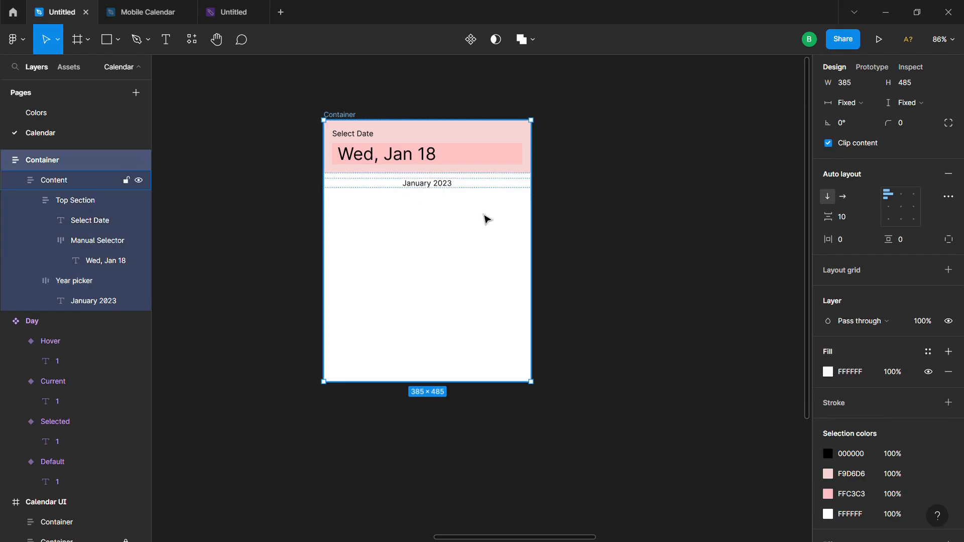
click(450, 188)
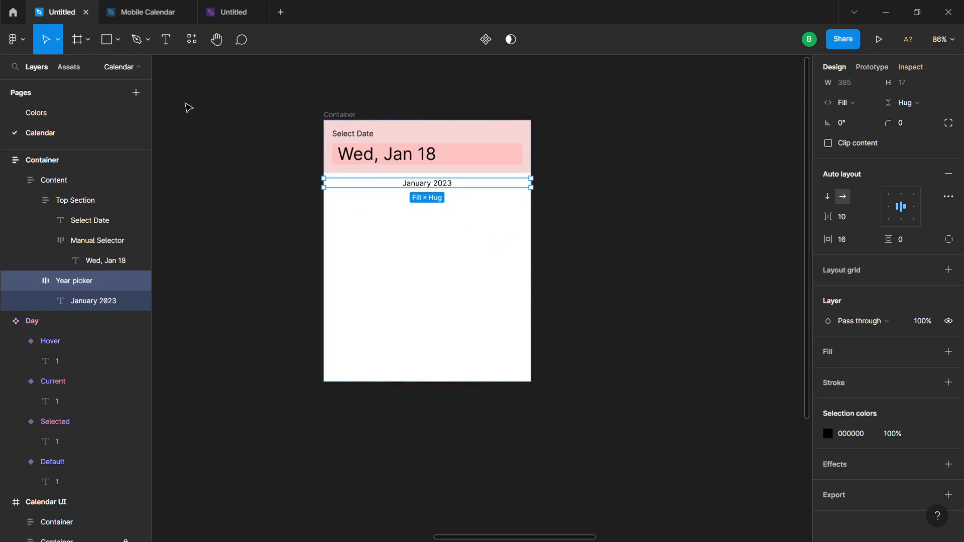
click(190, 47)
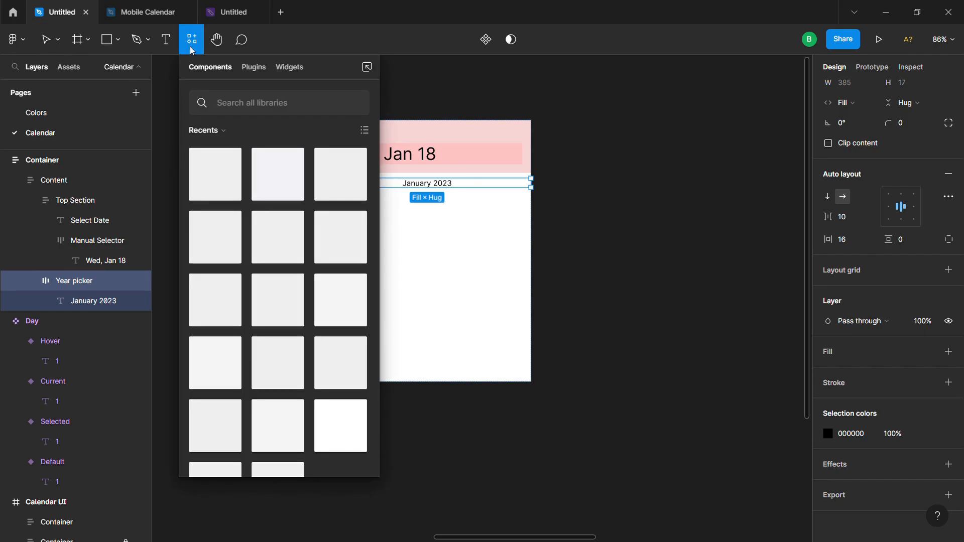
click(243, 70)
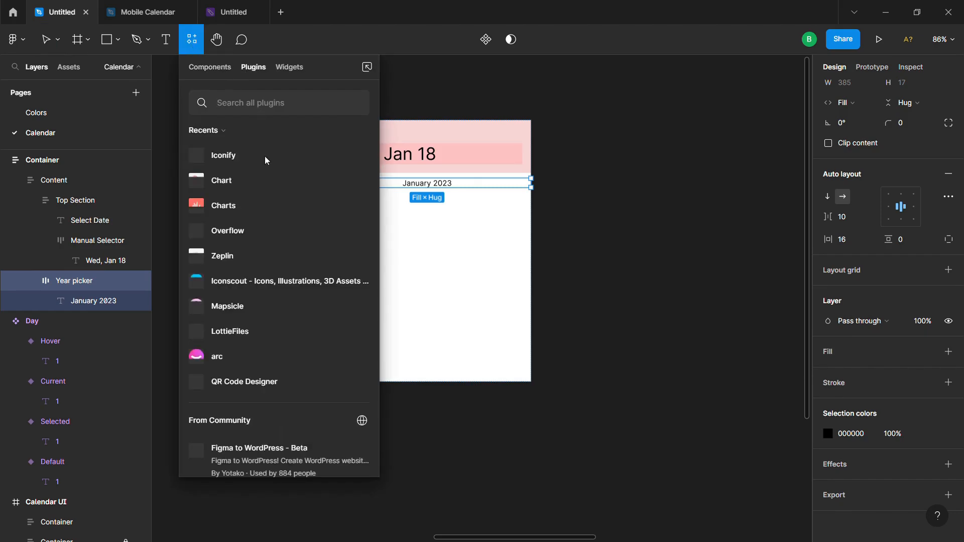
click(357, 155)
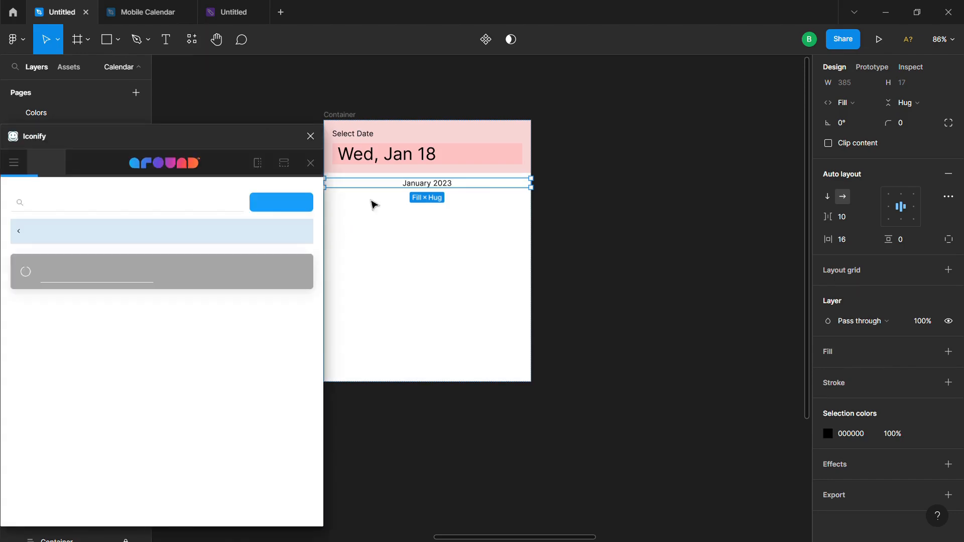
drag(434, 264, 519, 273)
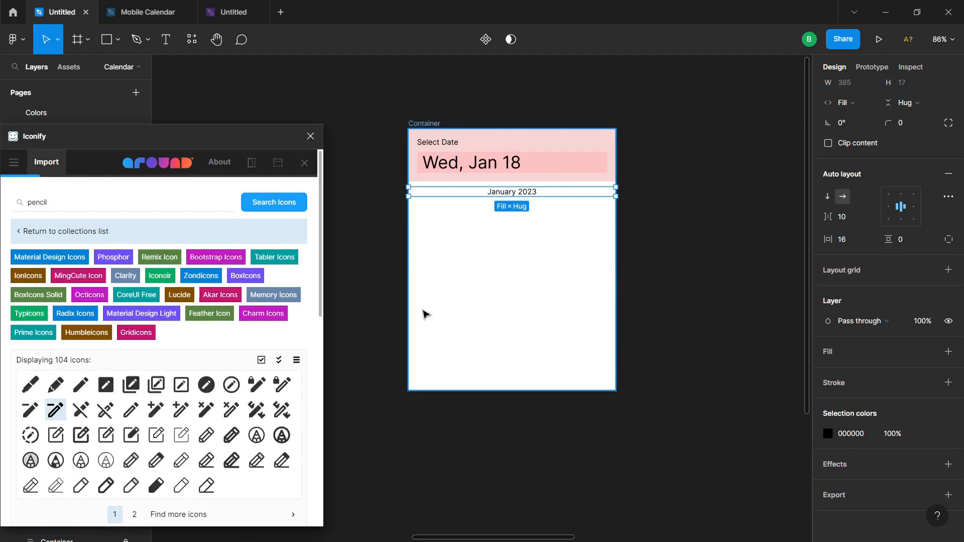
Step: Search Iconify for arrow, import the arrow-back-ios-new-rounded icon into the Year picker frame, and close the plugin
click(79, 202)
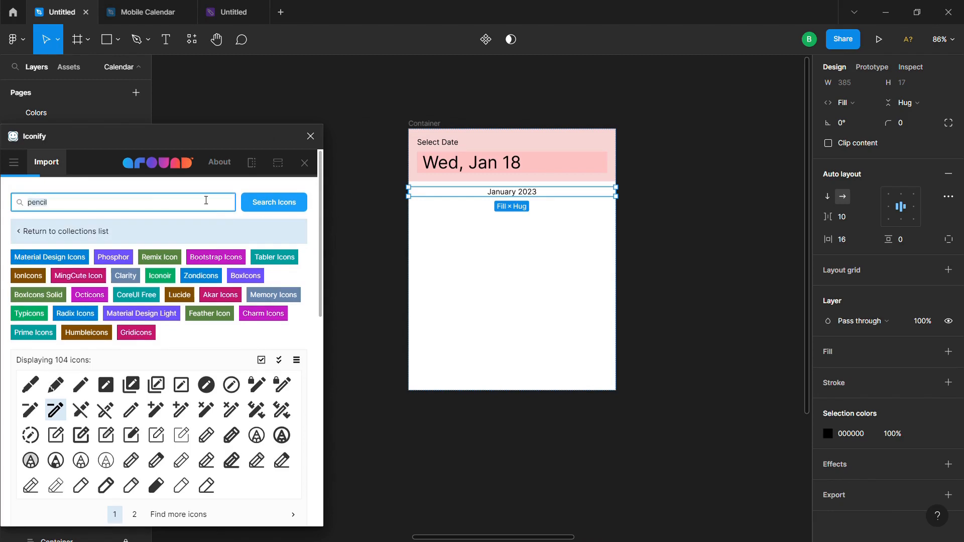
text(arrow)
key(Return)
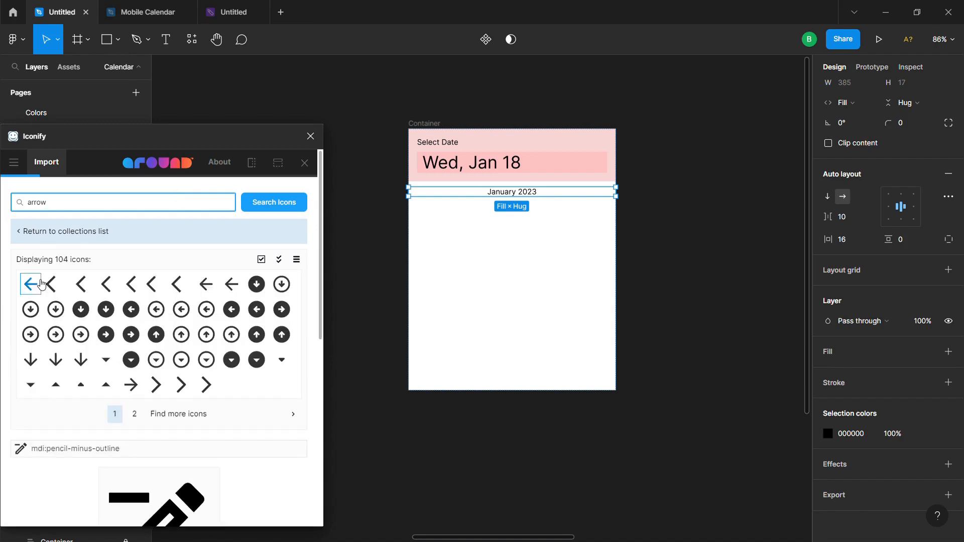
click(106, 284)
scroll(112, 302, down, 10)
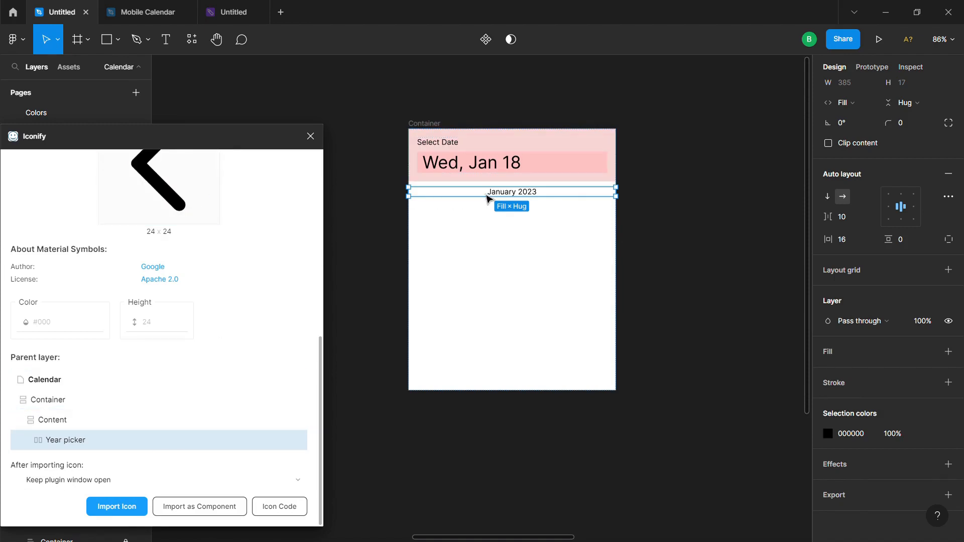
click(117, 505)
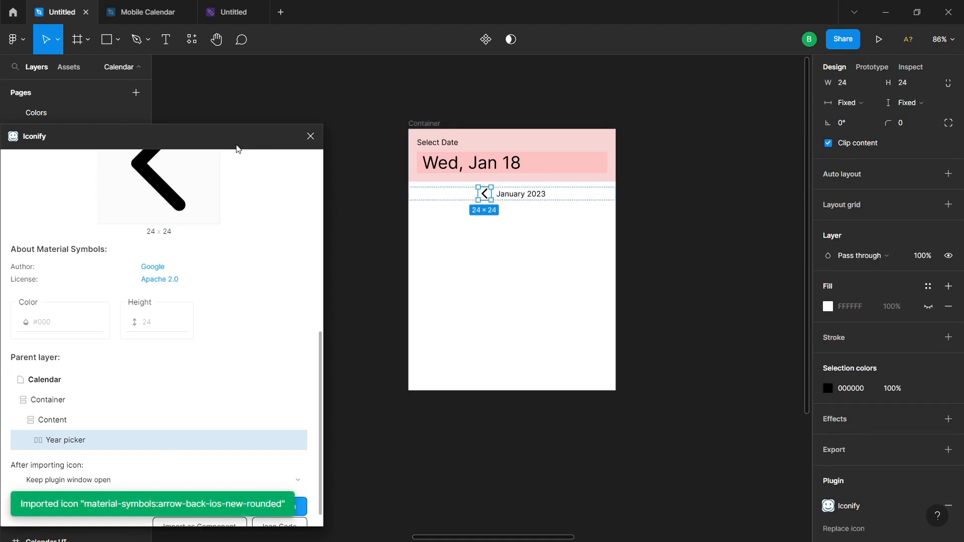
click(310, 136)
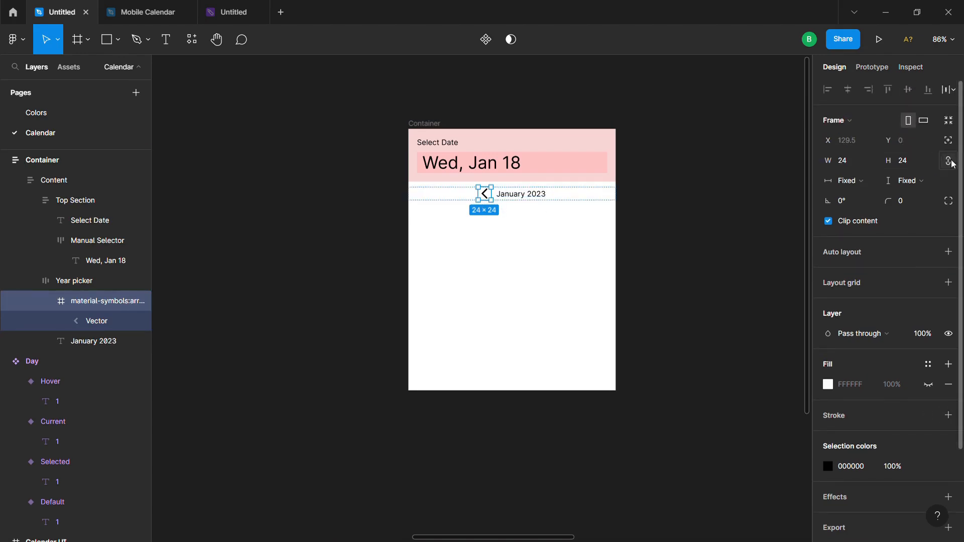
Step: Resize the back arrow icon to 16 × 16 and place a duplicate after the January 2023 text
click(845, 162)
key(Return)
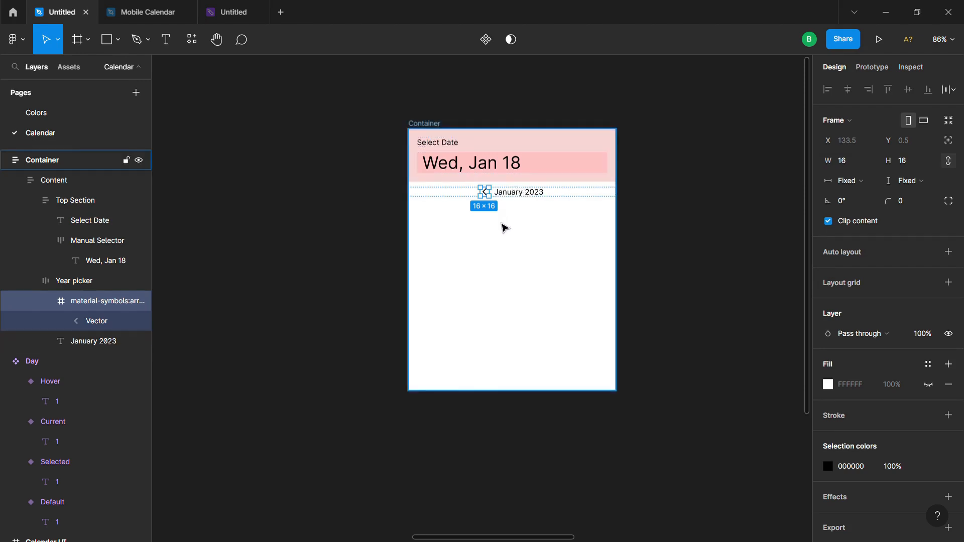
key(ctrl+d)
key(Right)
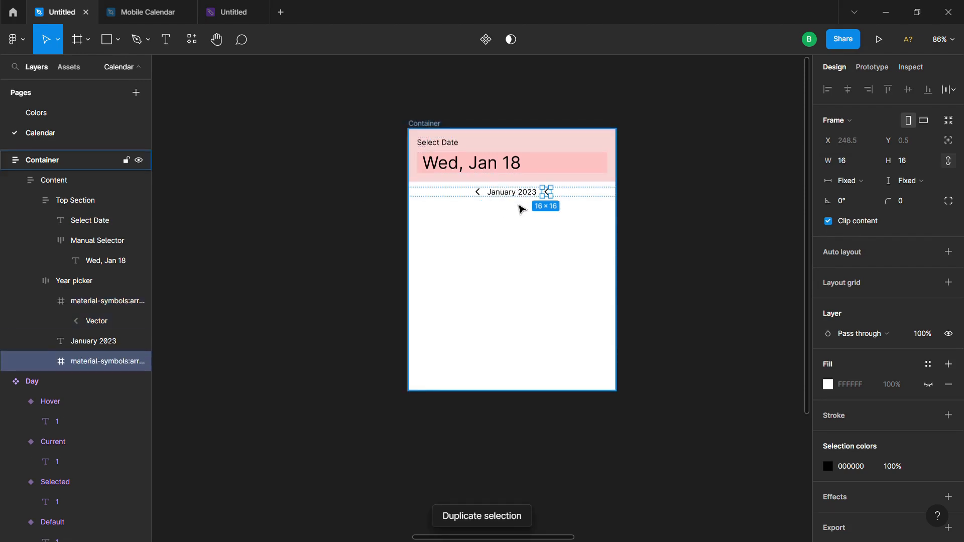
Step: Rotate the duplicated arrow icon by 180° so it points forward
click(848, 204)
text(18)
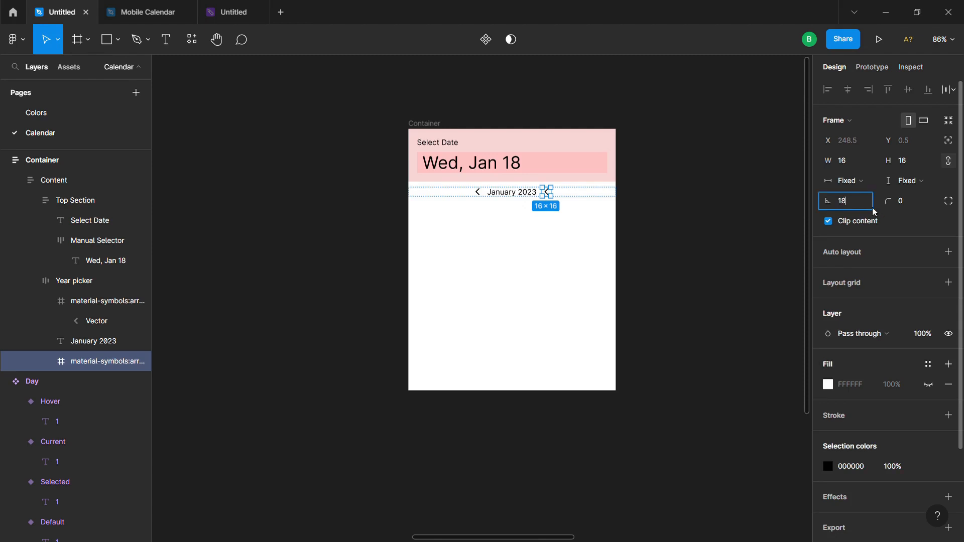
text(0)
key(Return)
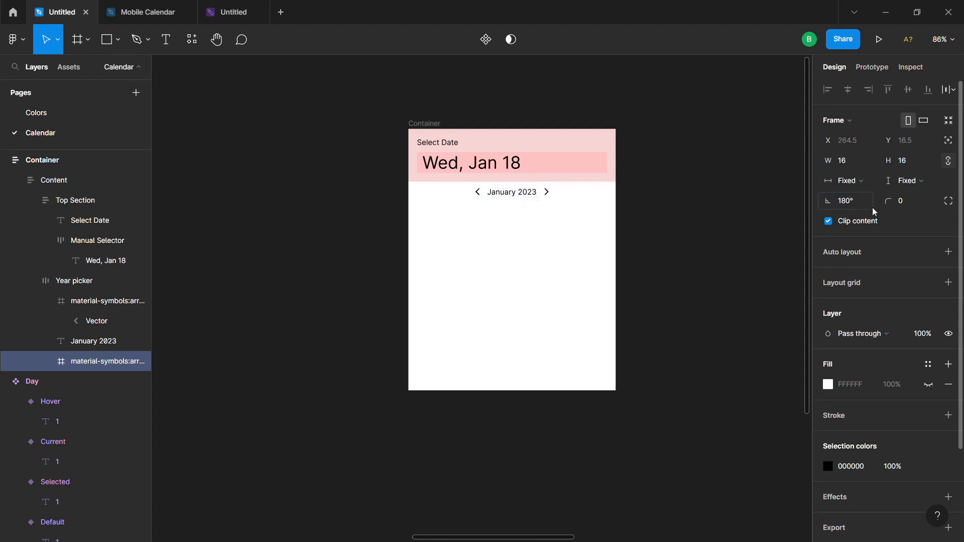
Step: Change the spacing mode of the Year picker frame's auto layout to Space between
click(464, 197)
click(948, 274)
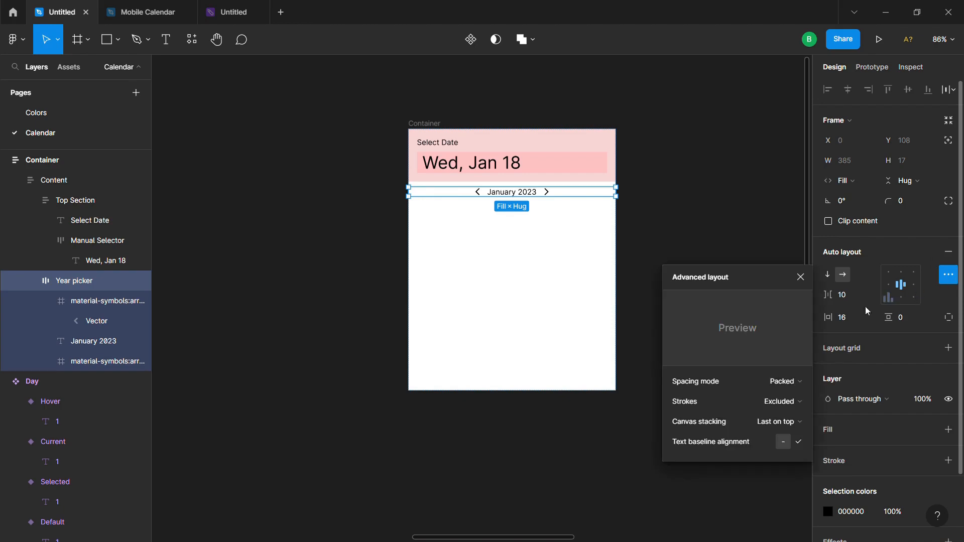
click(798, 381)
click(783, 394)
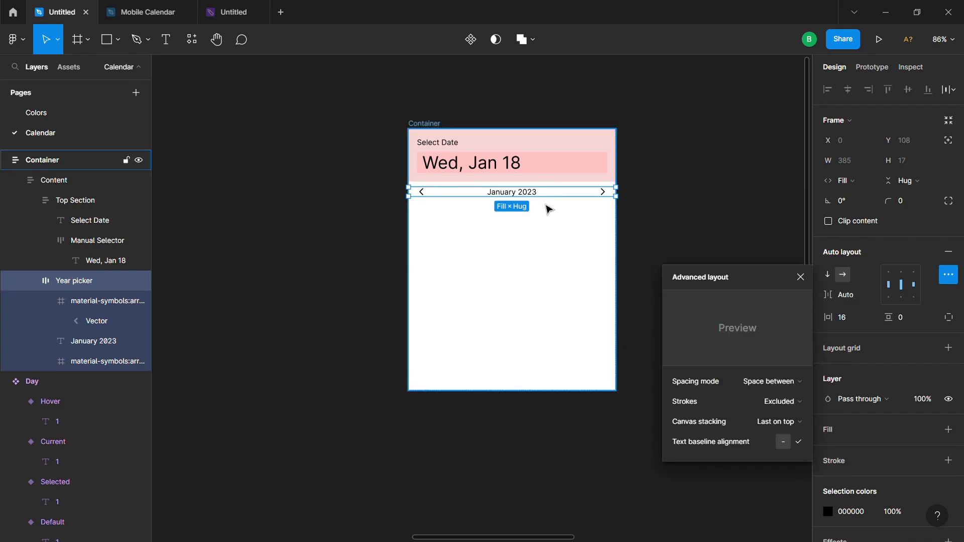
Step: Wrap the January 2023 text in its own auto-layout frame inside Year picker, with vertical padding 0
click(532, 196)
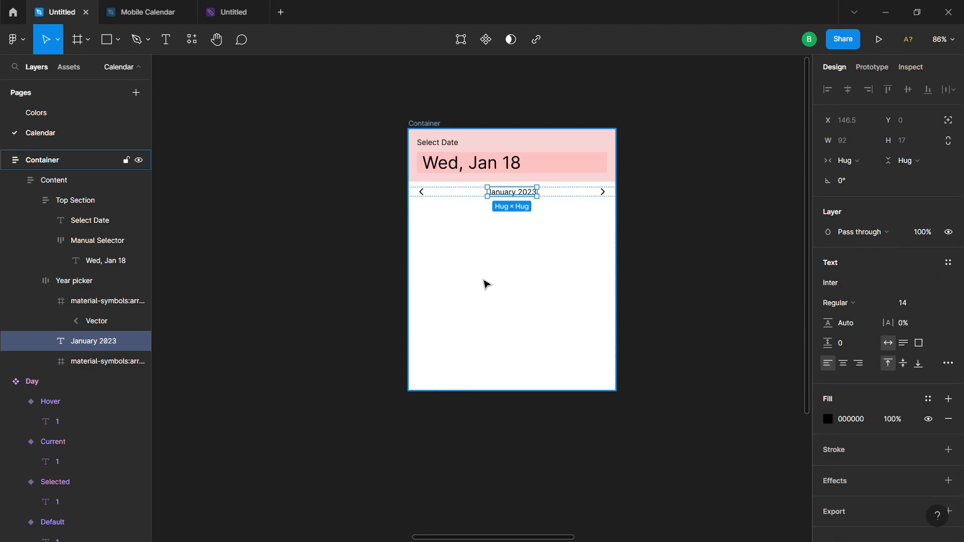
key(shift+a)
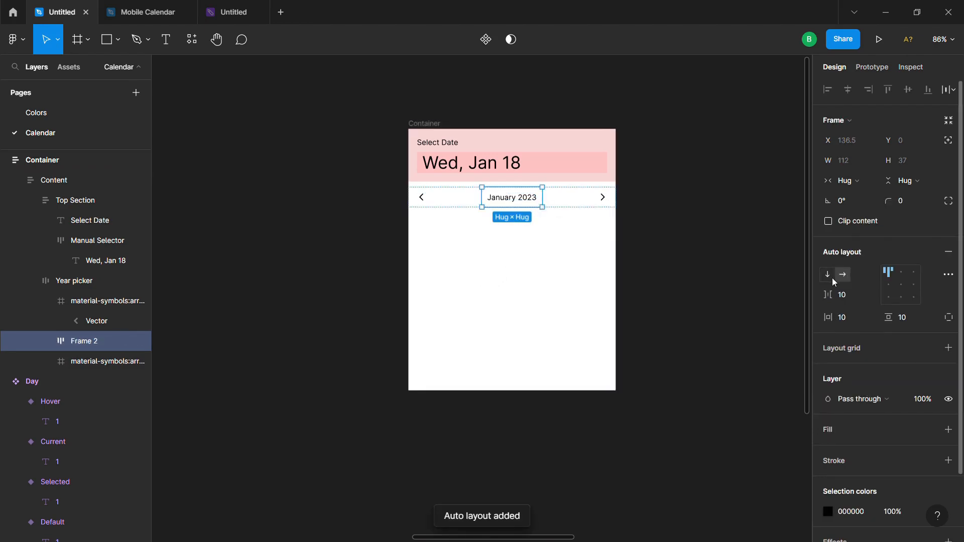
text(0)
key(Return)
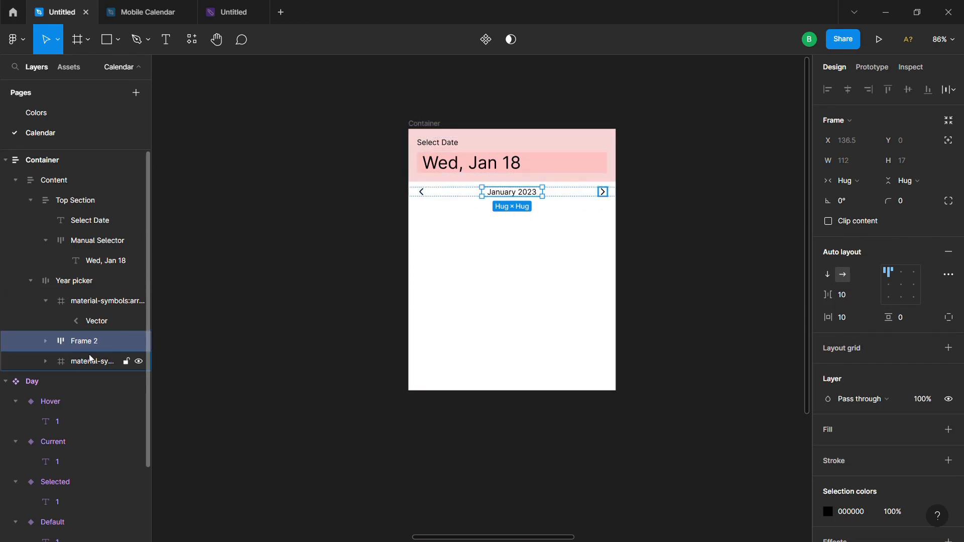
Step: Rename the new frame around the January 2023 text to Year and month
key(ctrl+r)
text(Y)
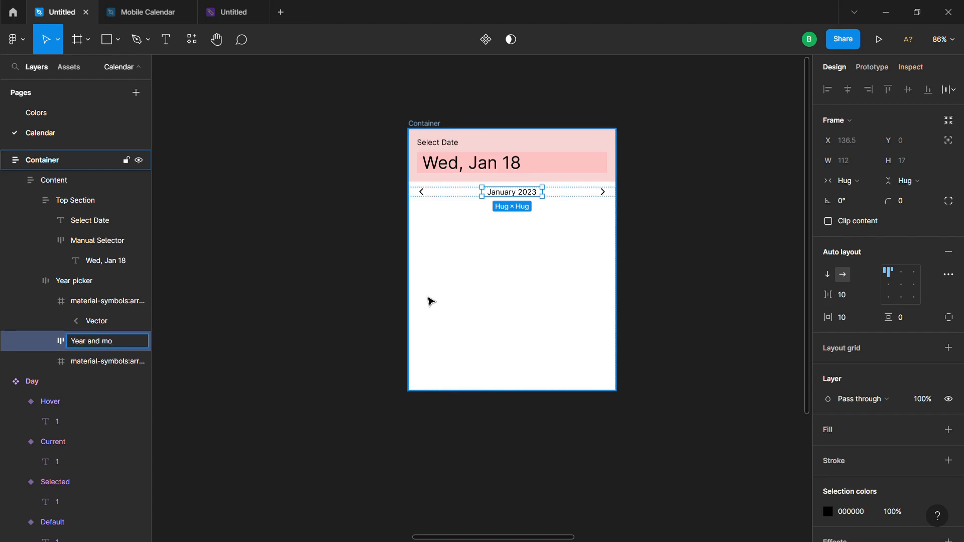
key(Return)
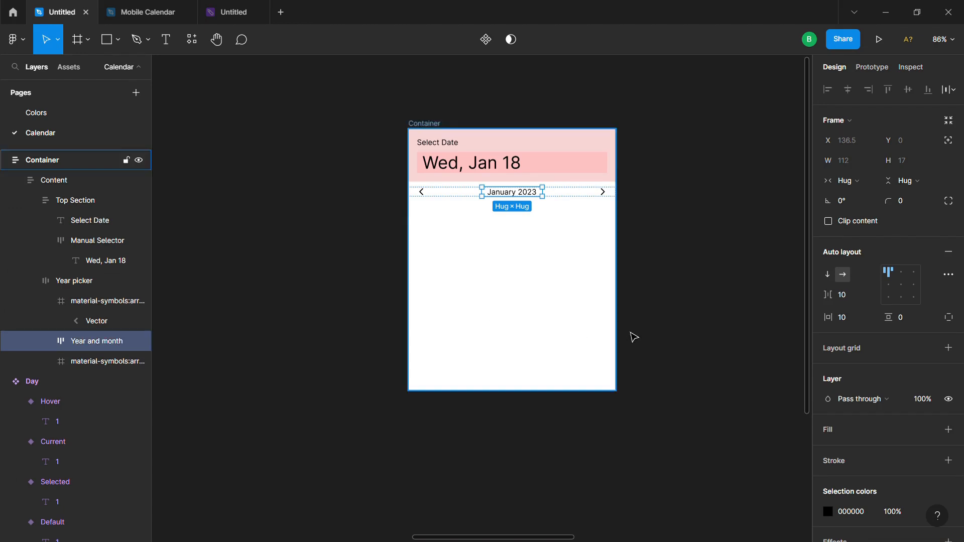
Step: Search Iconify for down and import the arrow-drop-down icon into the Year and month frame
click(191, 39)
click(358, 160)
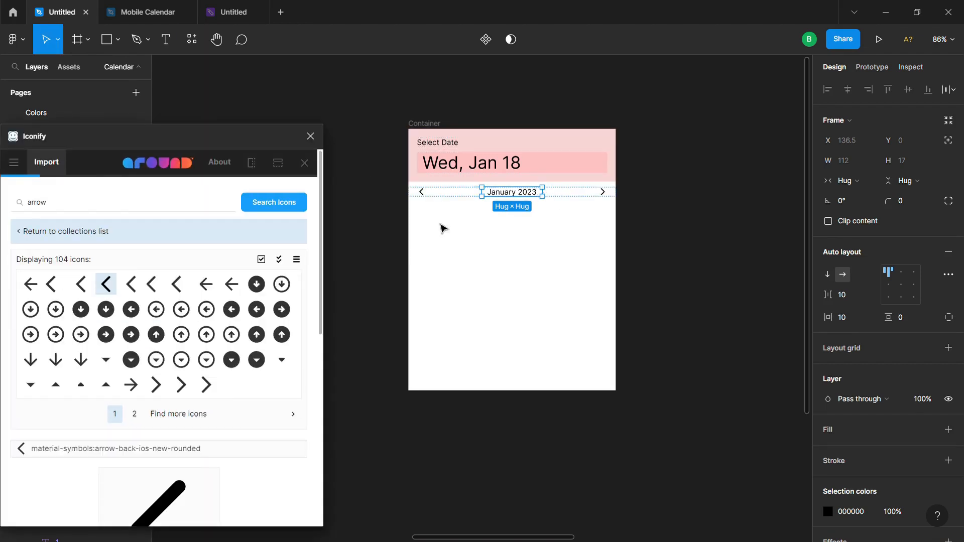
click(148, 209)
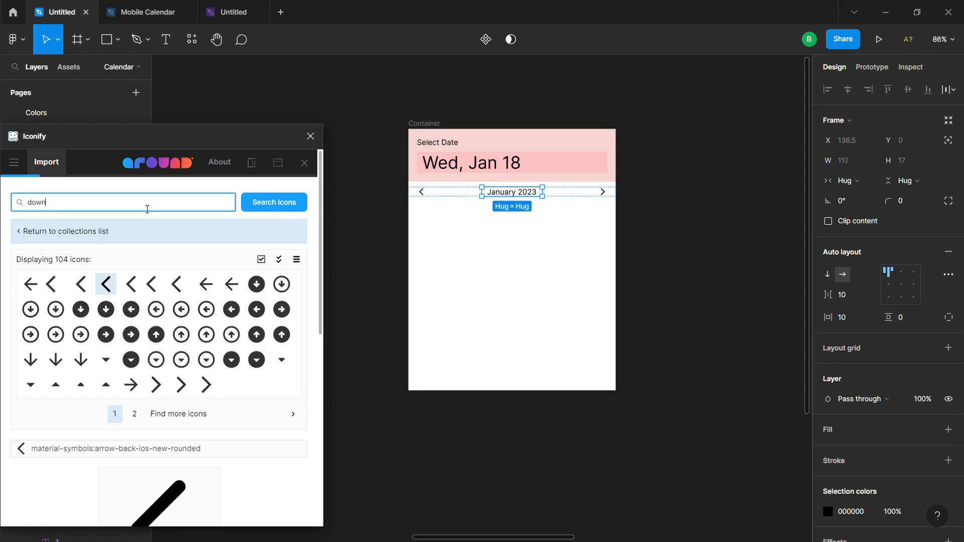
key(Return)
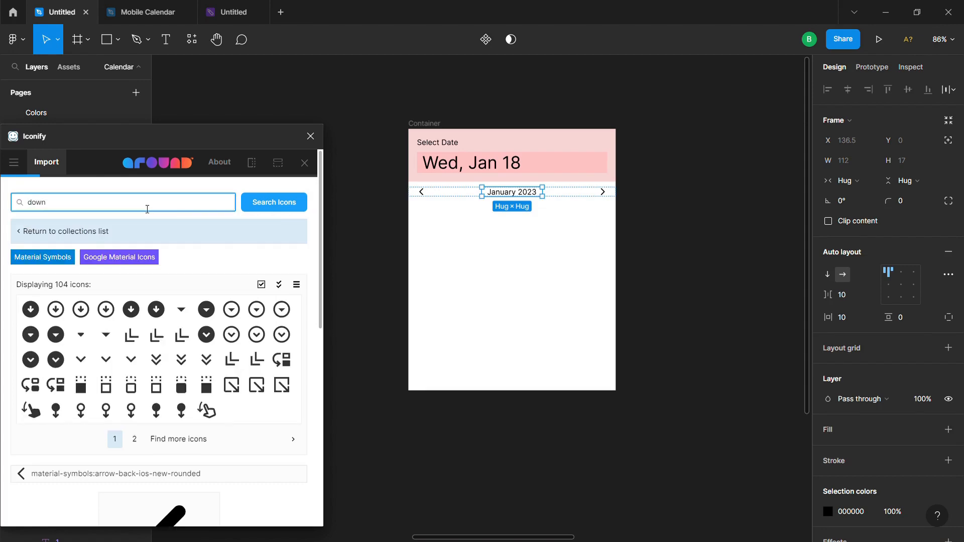
click(184, 311)
scroll(150, 342, down, 8)
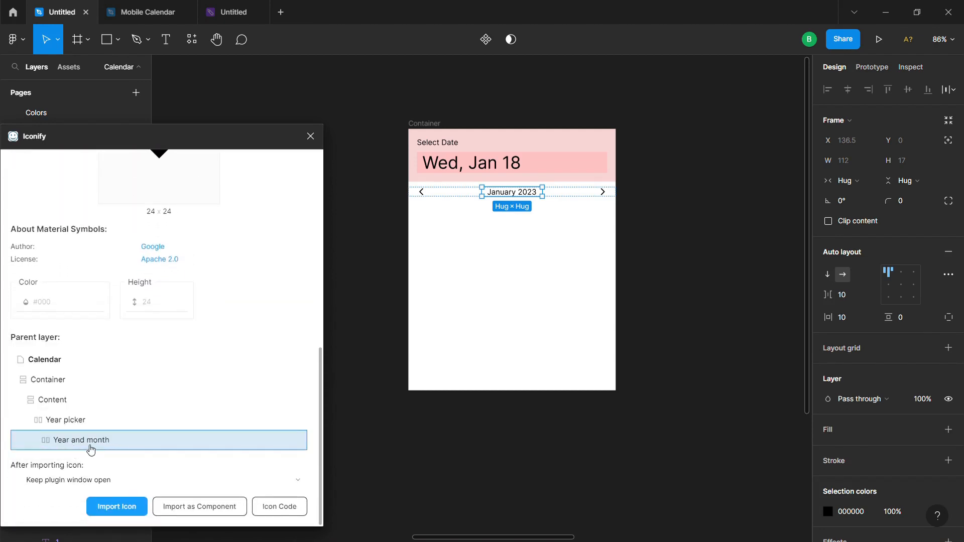
click(111, 507)
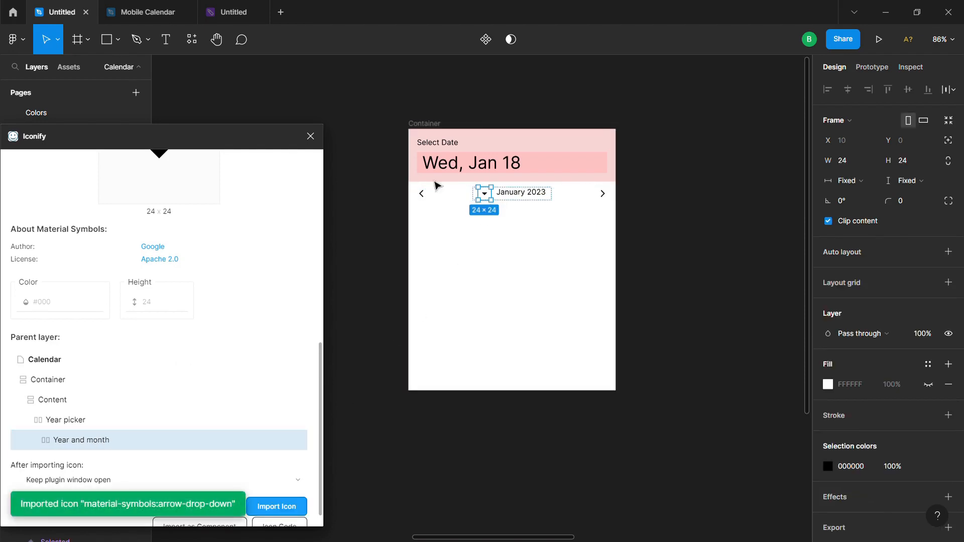
Step: Move the drop-down icon after the January 2023 text and centre-align the contents of the Year and month frame
click(310, 141)
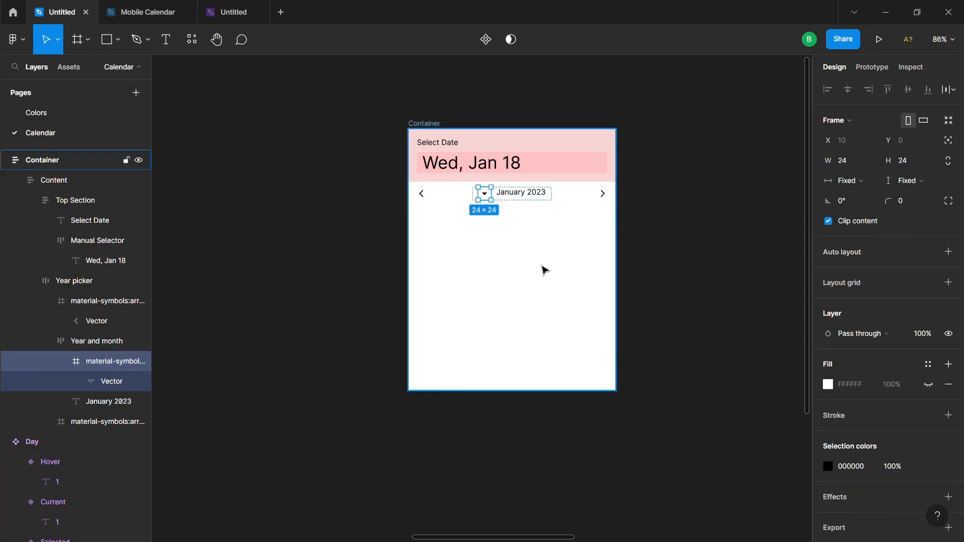
key(Right)
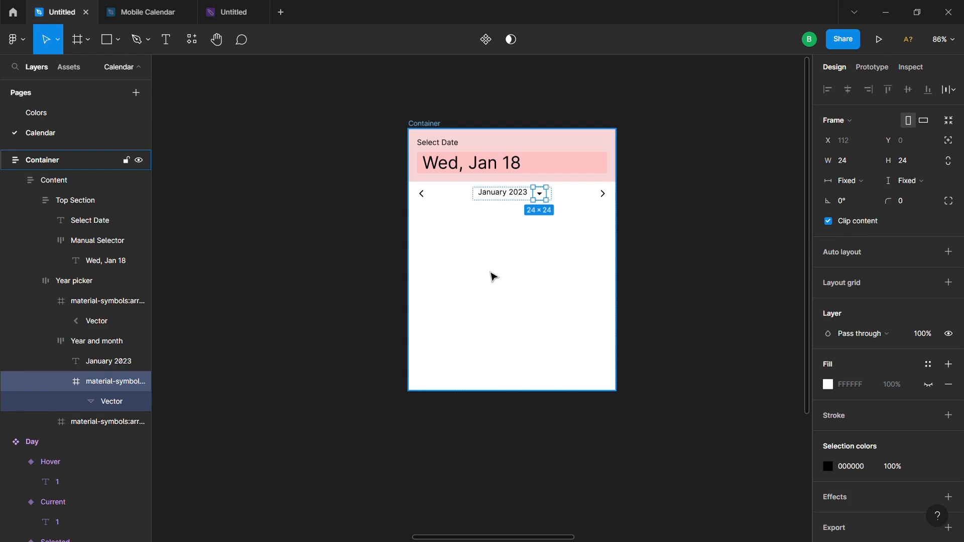
click(480, 200)
scroll(497, 206, up, 5)
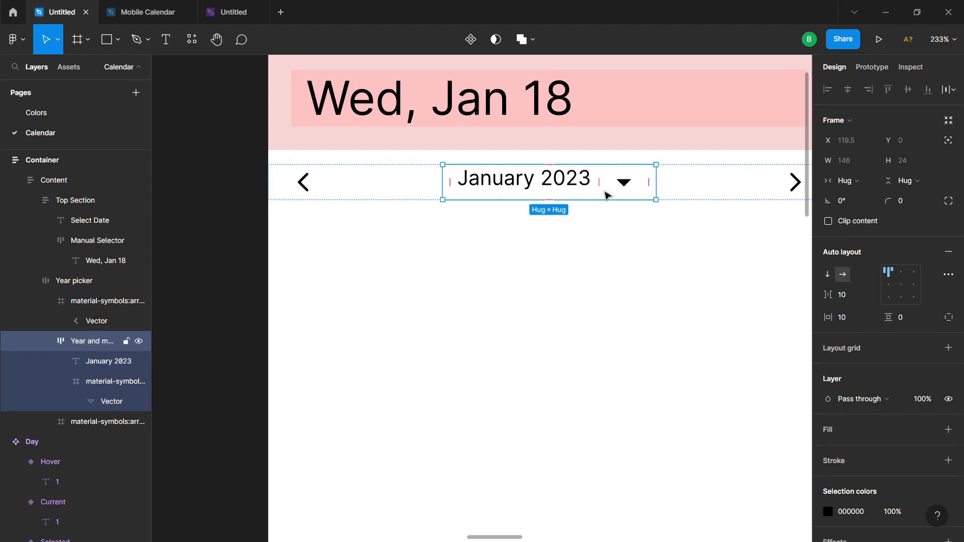
click(900, 284)
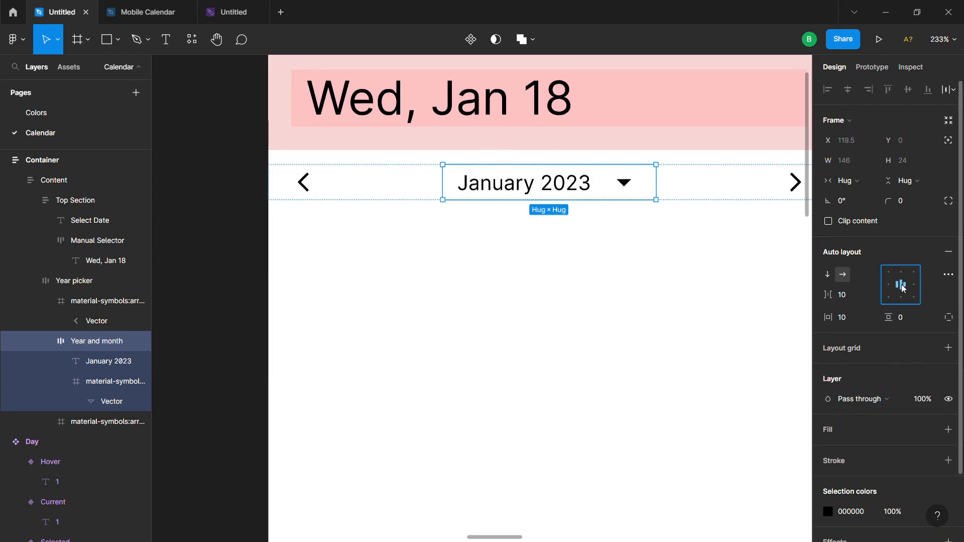
Step: Try an item spacing of 2 in the Year and month frame's auto layout and undo it
click(858, 319)
click(856, 295)
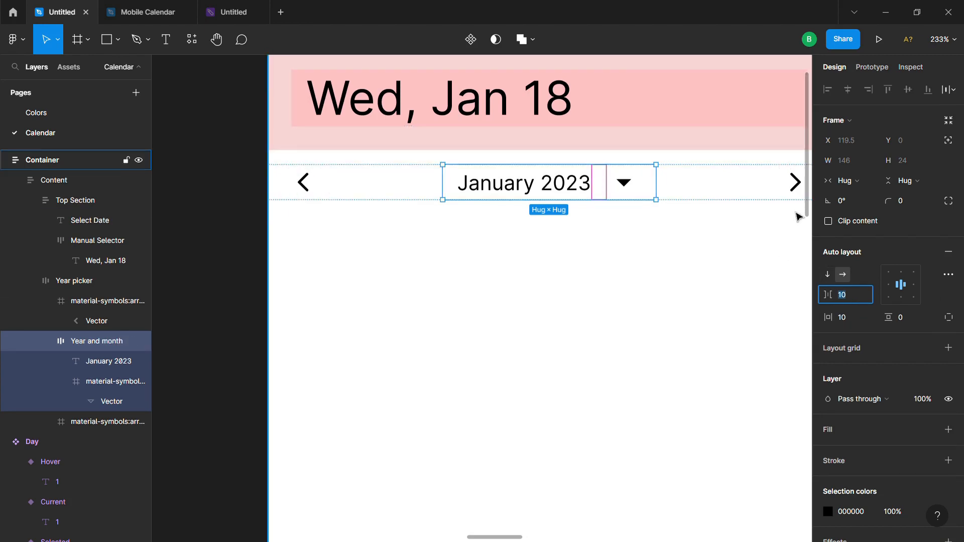
text(2)
key(Return)
key(ctrl+z)
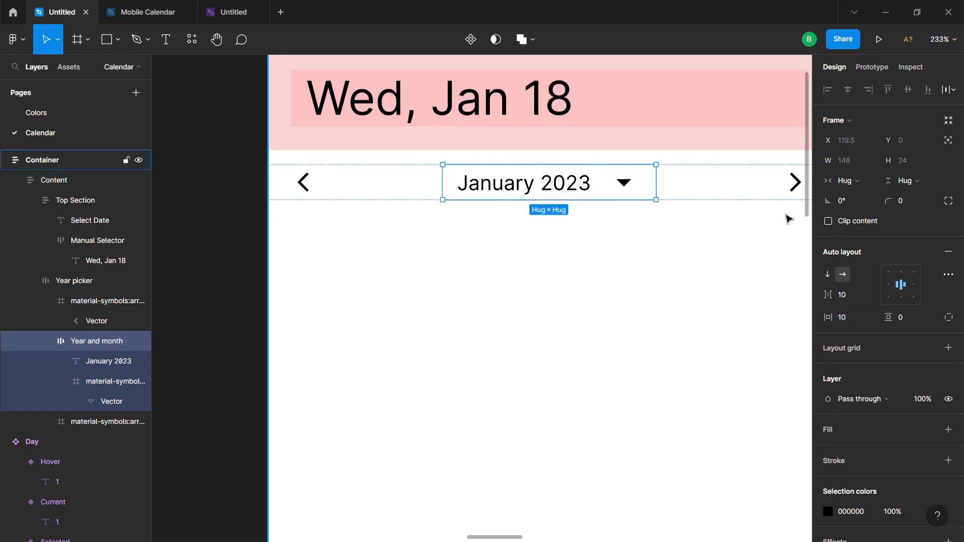
Step: Set the spacing between the January 2023 text and the drop-down icon to 0 in the Year and month frame
click(862, 300)
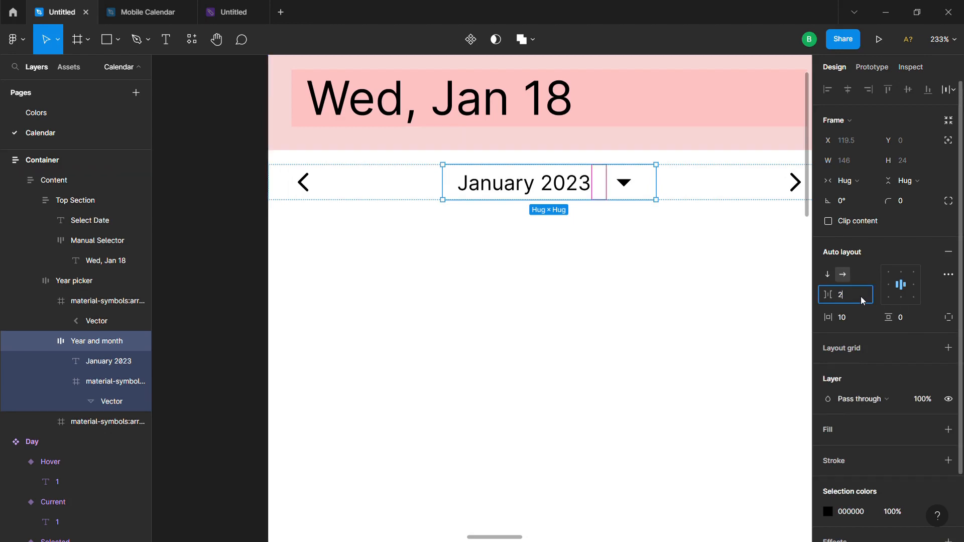
text(2)
key(Return)
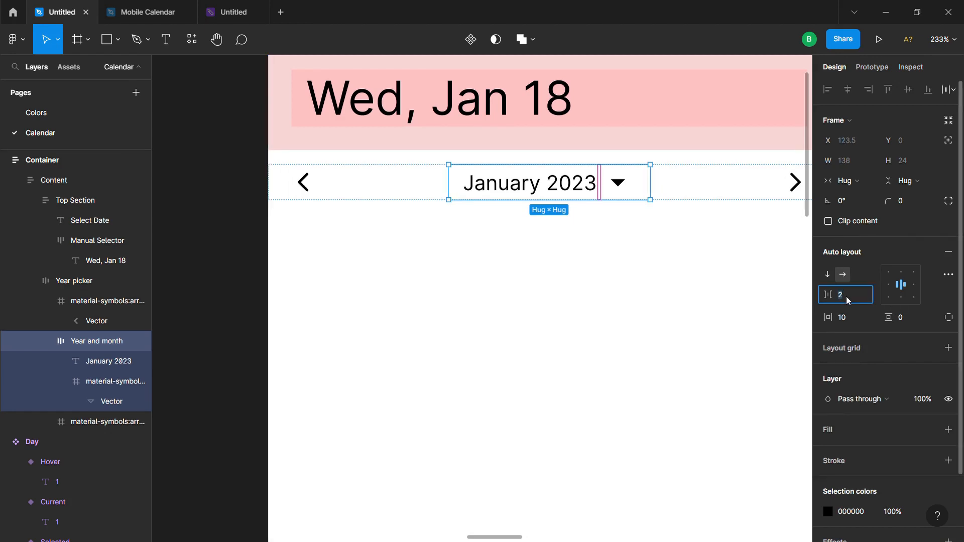
key(Return)
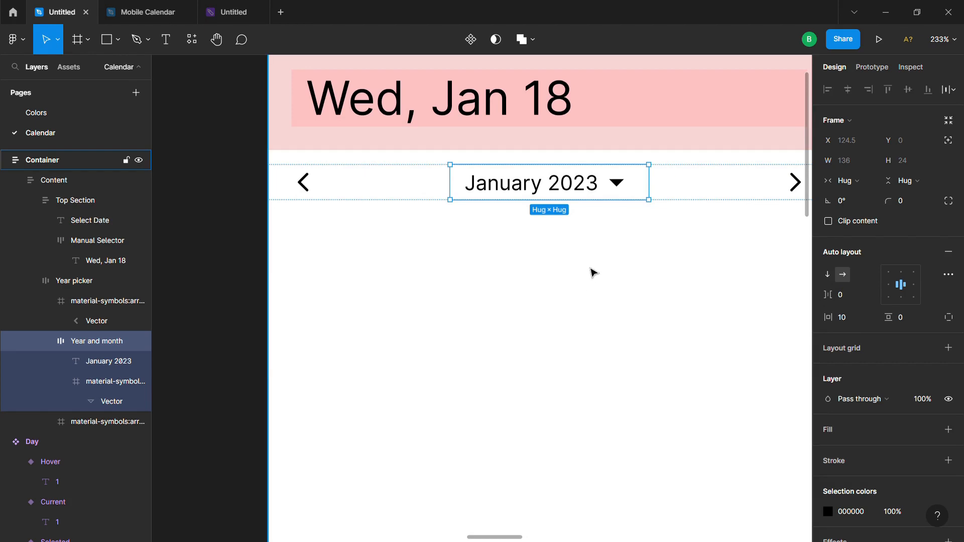
Step: Examine the January 2023 text, its drop-down icon and the Year picker row within the Container
double_click(591, 188)
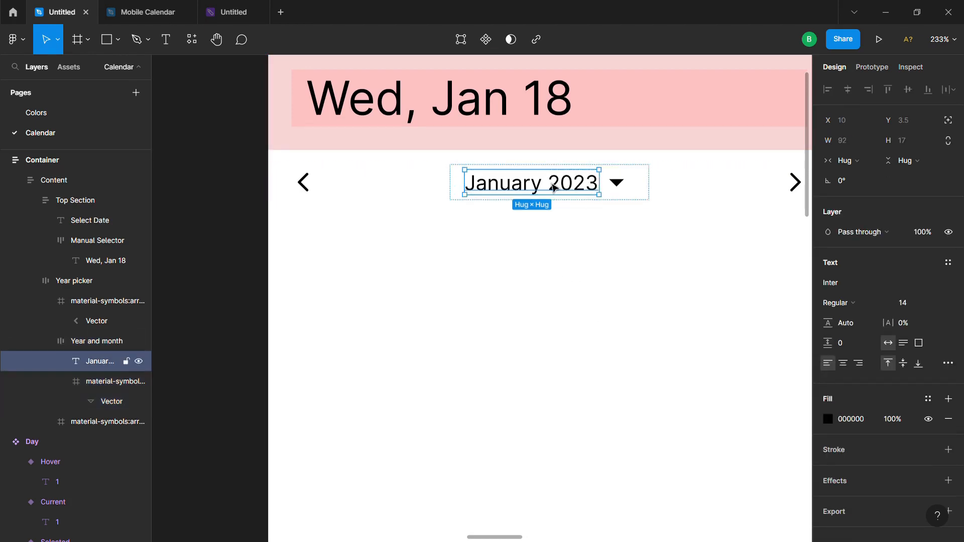
key(Escape)
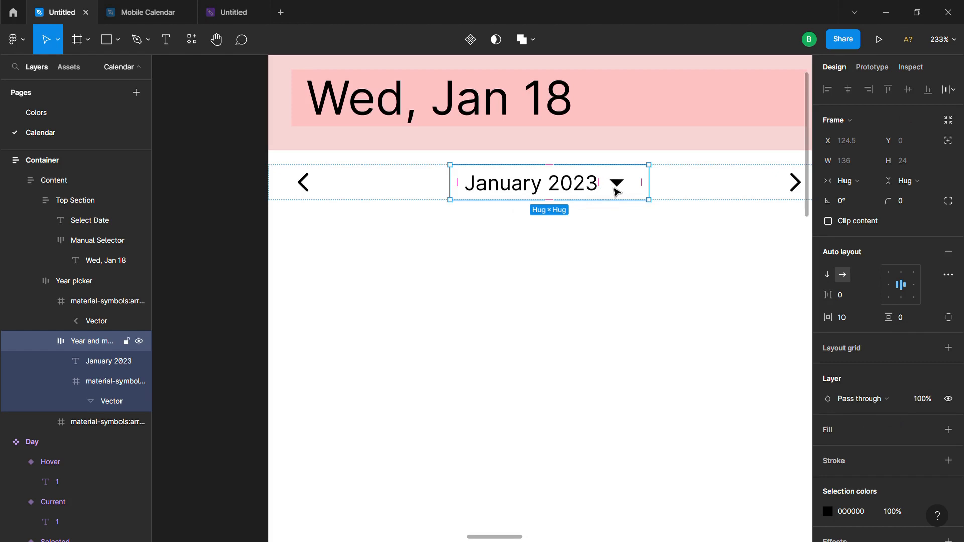
double_click(616, 192)
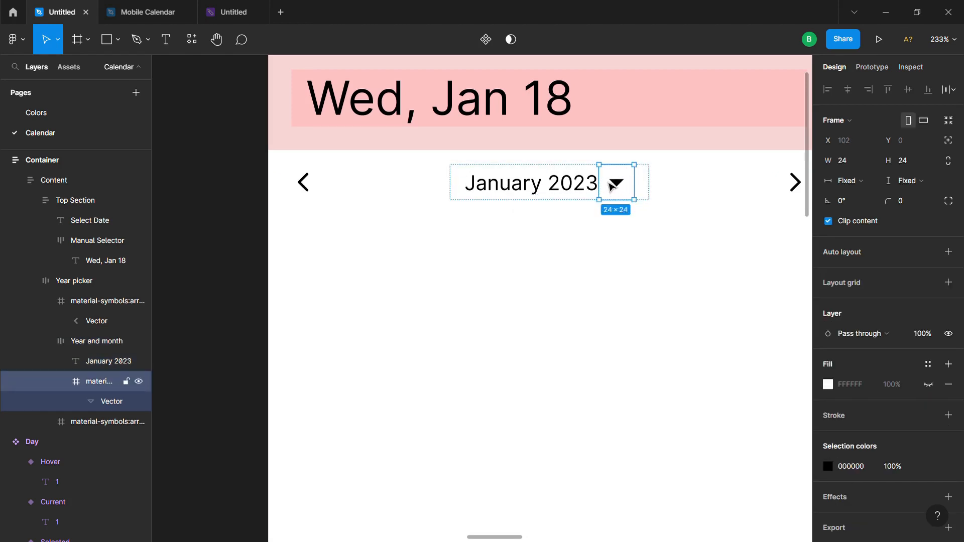
click(544, 238)
scroll(544, 238, down, 3)
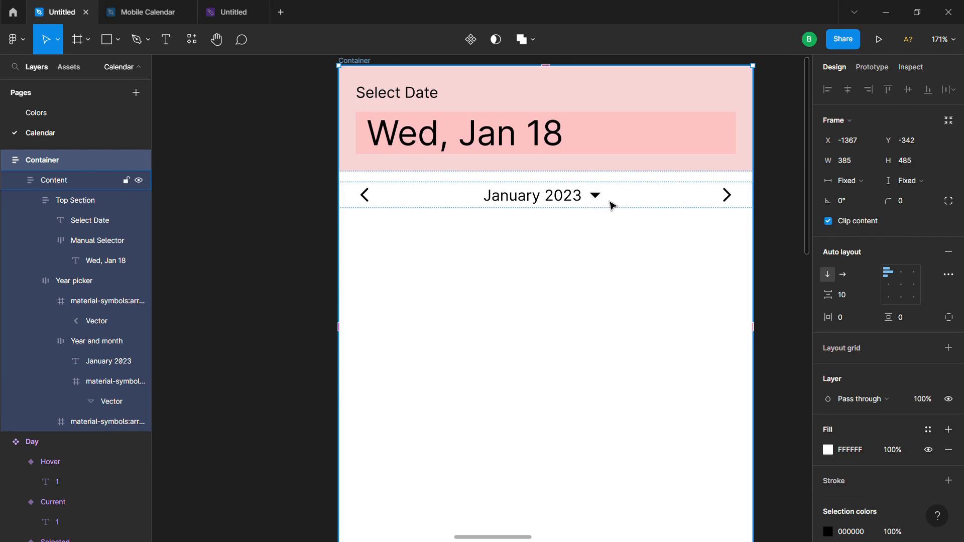
scroll(657, 243, down, 3)
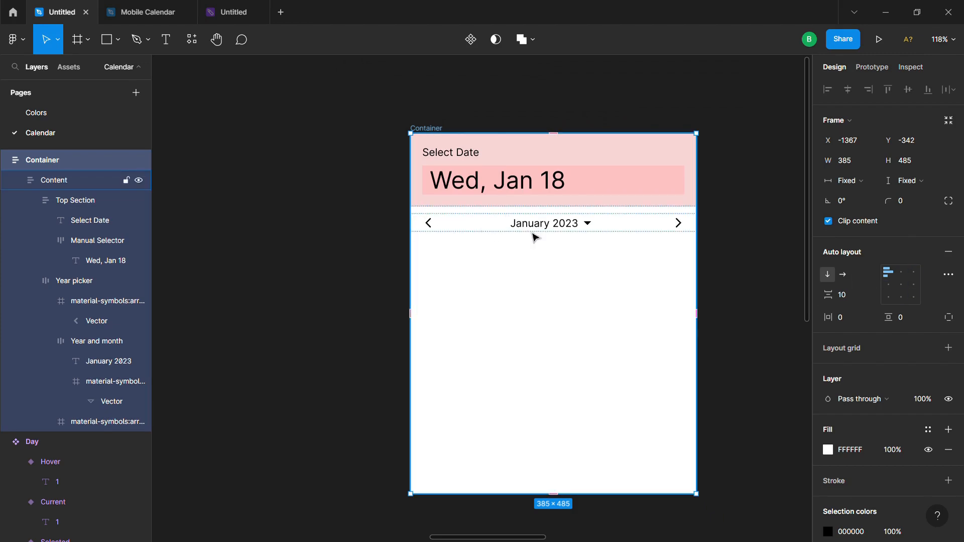
scroll(467, 248, up, 1)
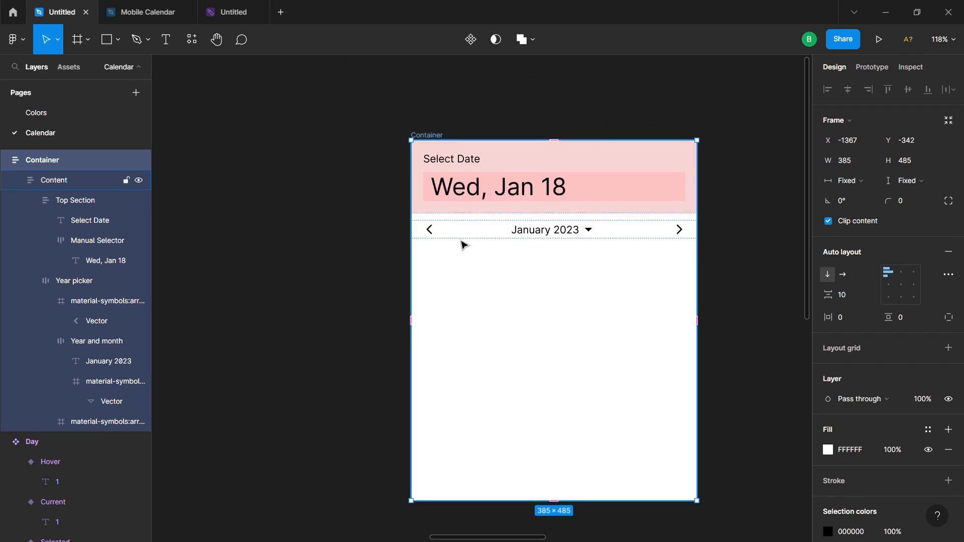
click(458, 237)
click(459, 236)
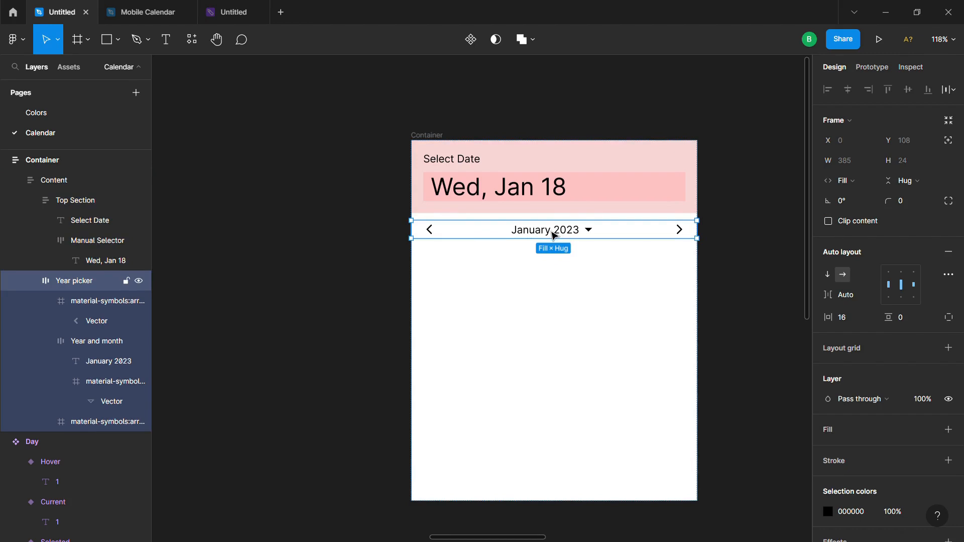
Step: Search Iconify for pencil and import the mdi:pencil-minus-outline icon into the Manual Selector frame
click(584, 192)
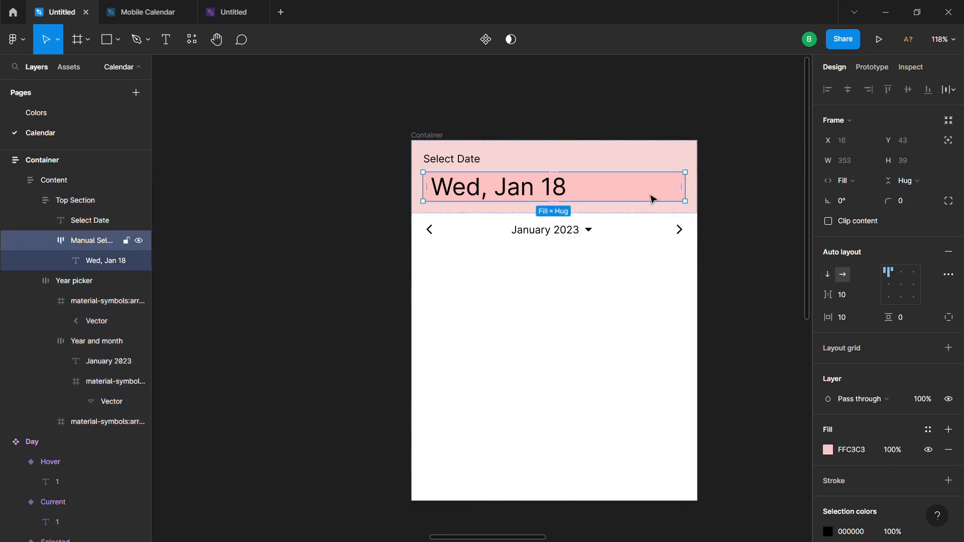
click(192, 39)
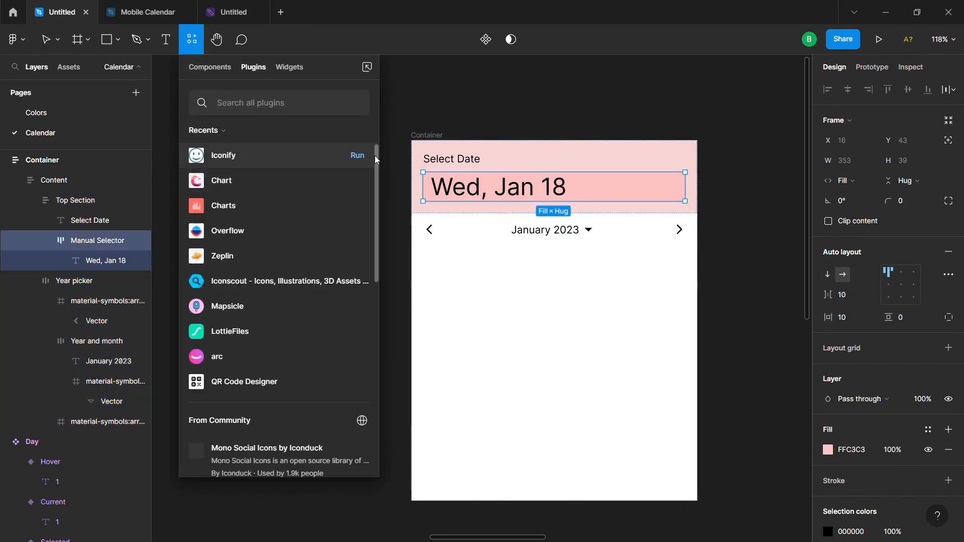
click(361, 156)
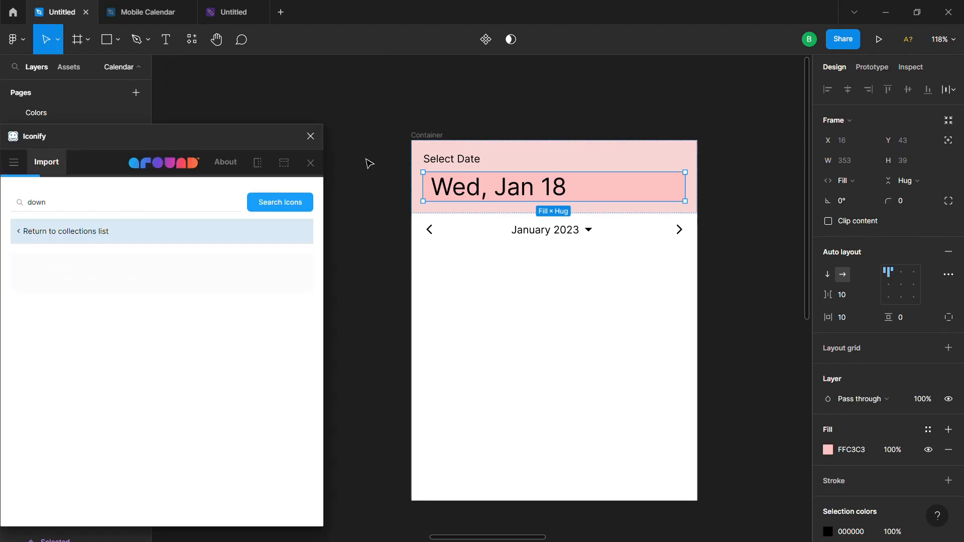
click(137, 204)
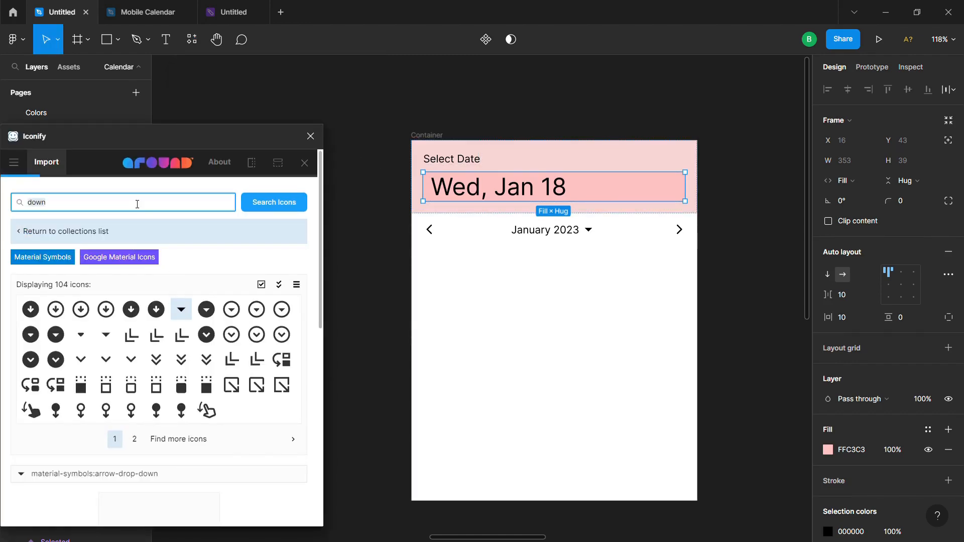
text(pencil)
key(Return)
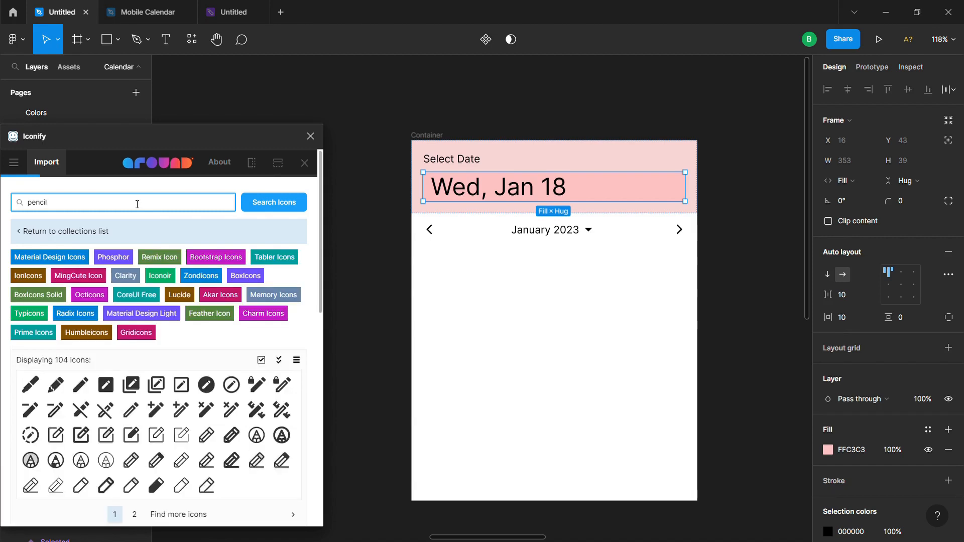
click(55, 409)
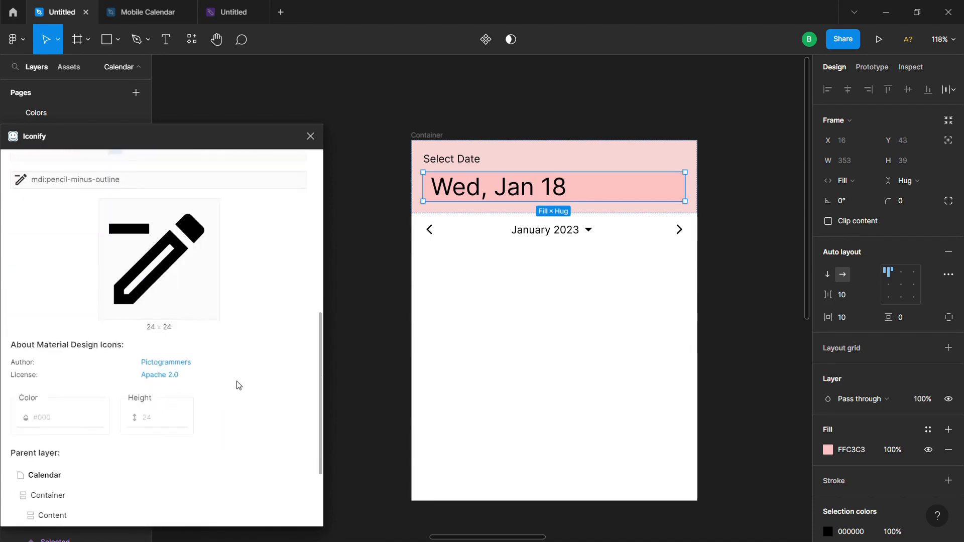
scroll(259, 385, down, 2)
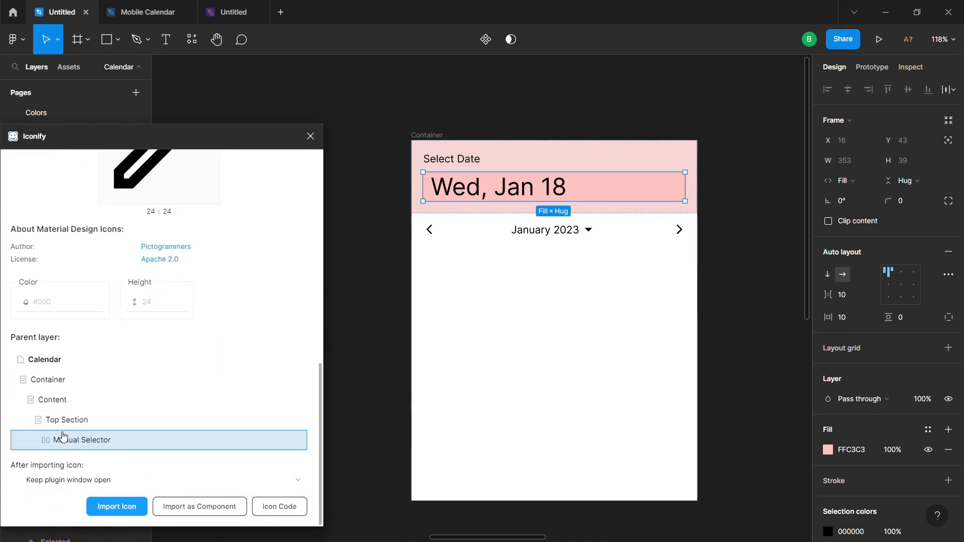
click(128, 507)
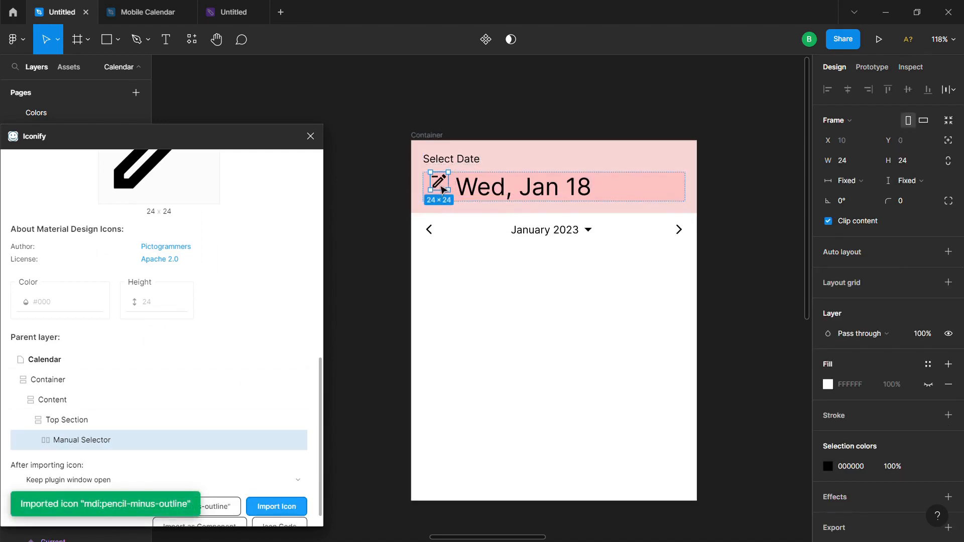
Step: Move the pencil icon after the Wed, Jan 18 text and align the Manual Selector frame's contents left and vertically centred
key(Right)
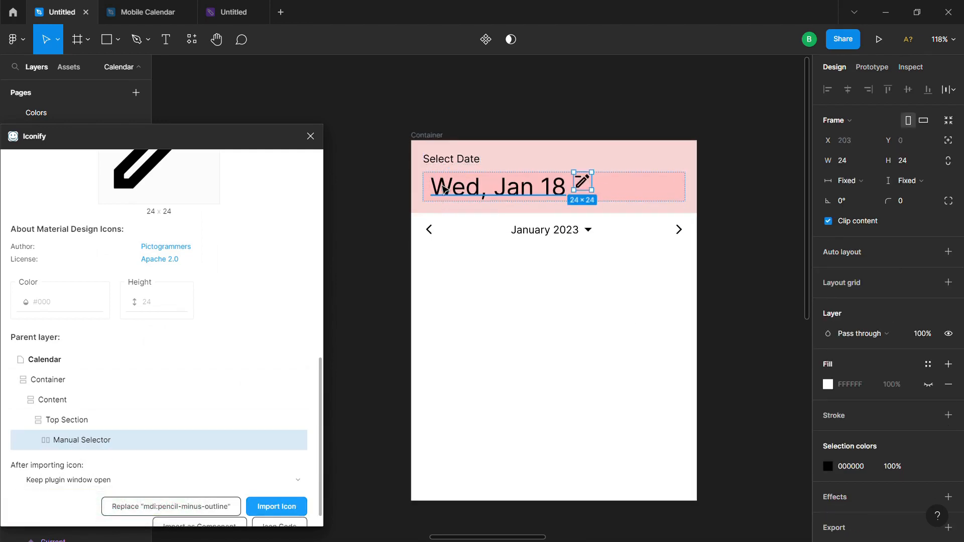
click(310, 136)
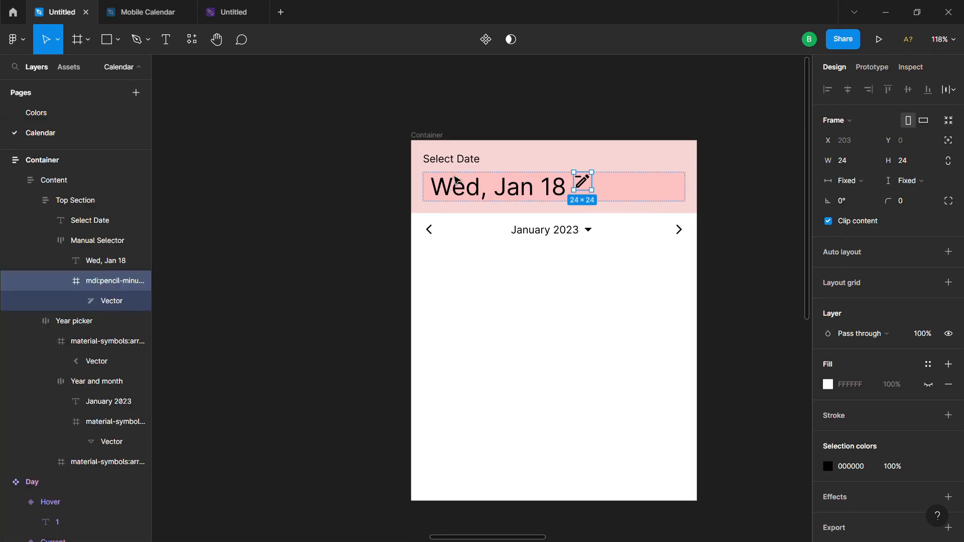
click(650, 194)
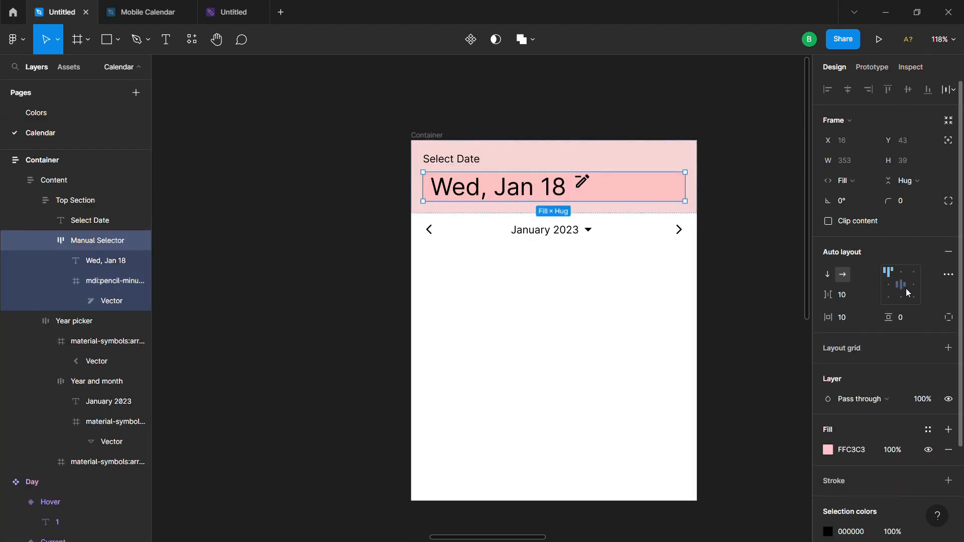
click(888, 284)
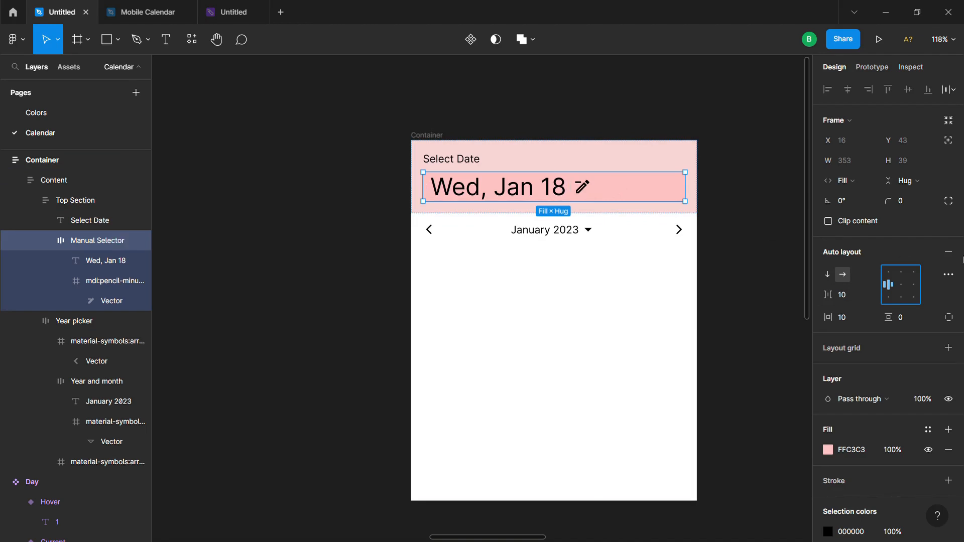
Step: Change the spacing mode of the Manual Selector frame's auto layout to Space between
click(948, 275)
click(781, 381)
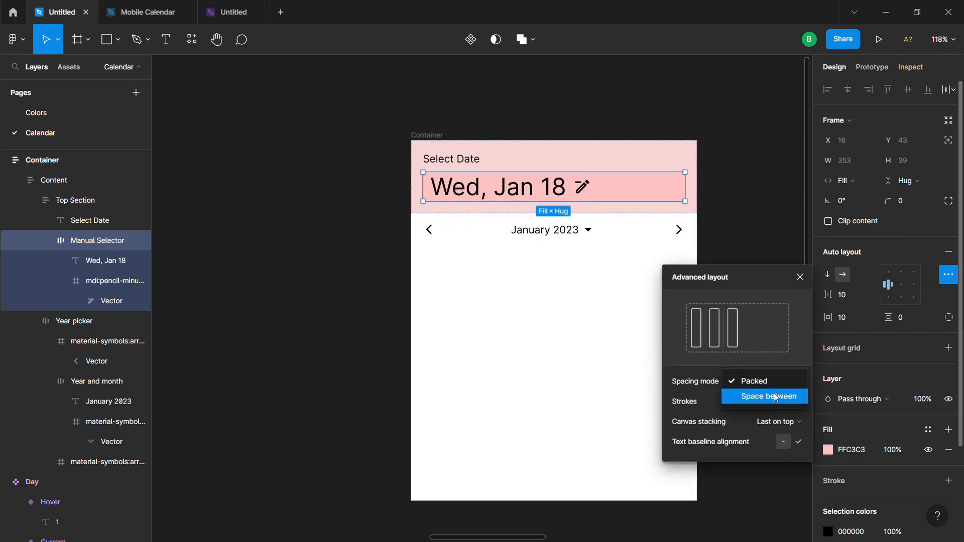
click(775, 396)
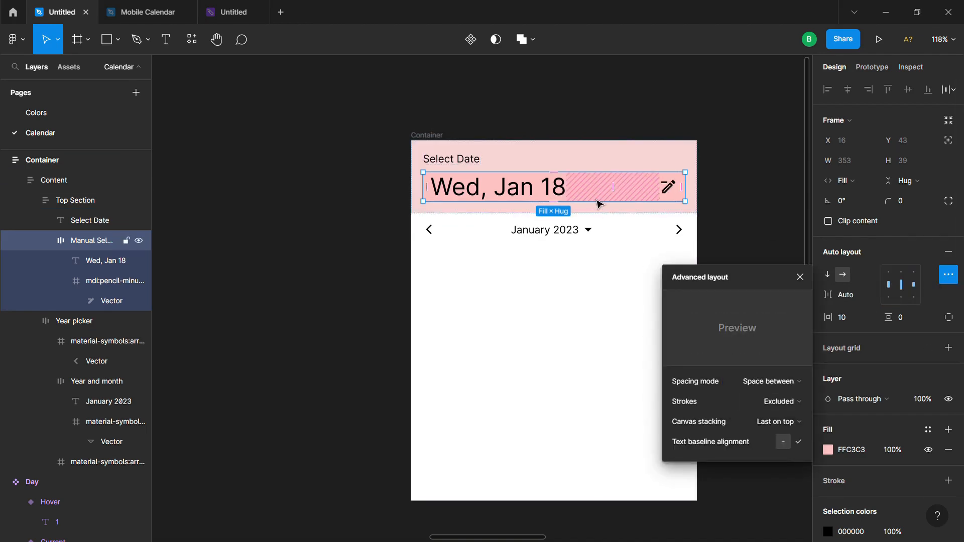
click(522, 222)
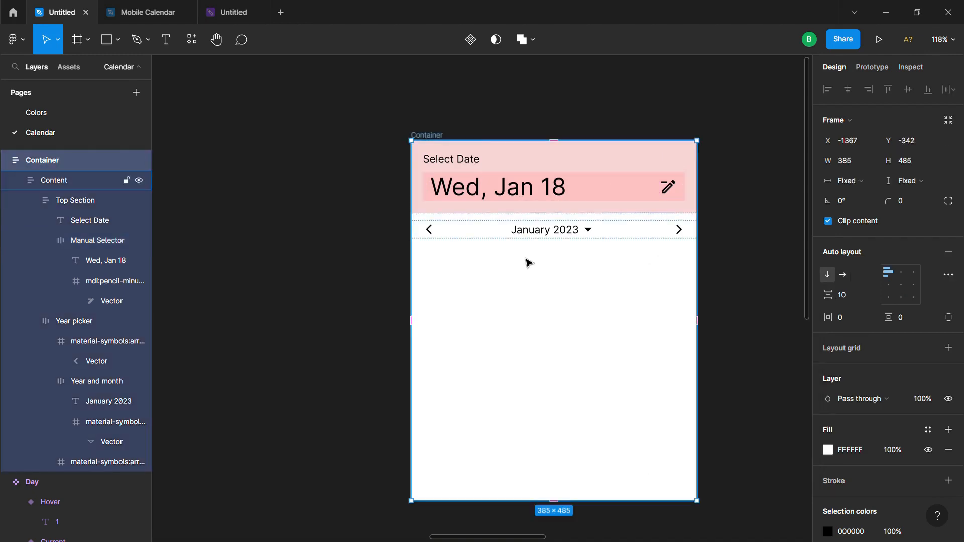
Step: Place an instance of the Default Day variant on the canvas between the Day component set and the Container frame
click(723, 305)
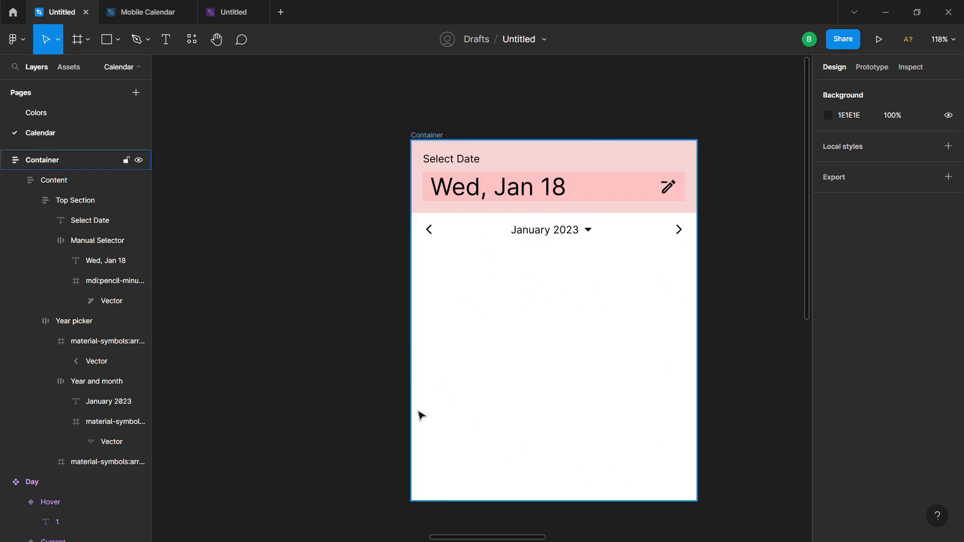
key(shift+0)
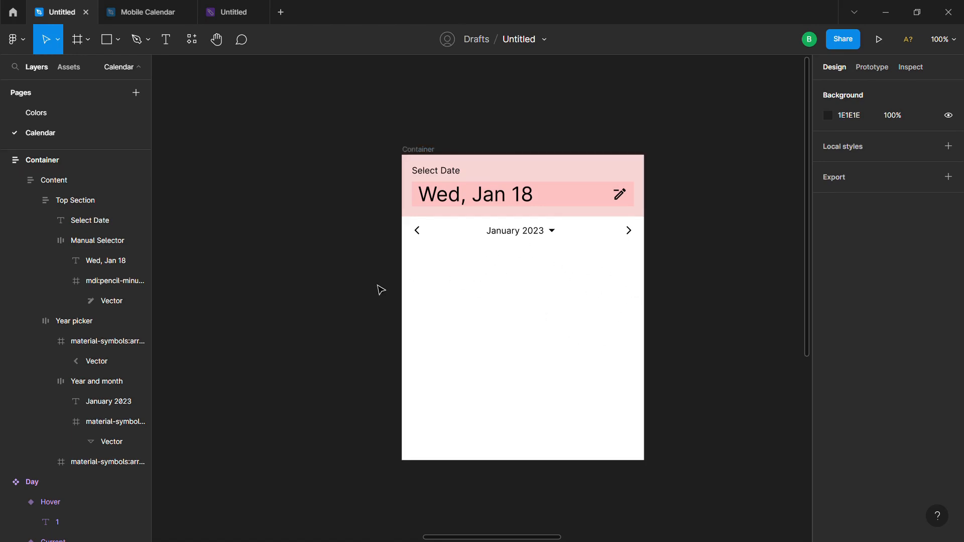
drag(280, 294, 399, 278)
scroll(396, 275, down, 3)
drag(255, 293, 333, 299)
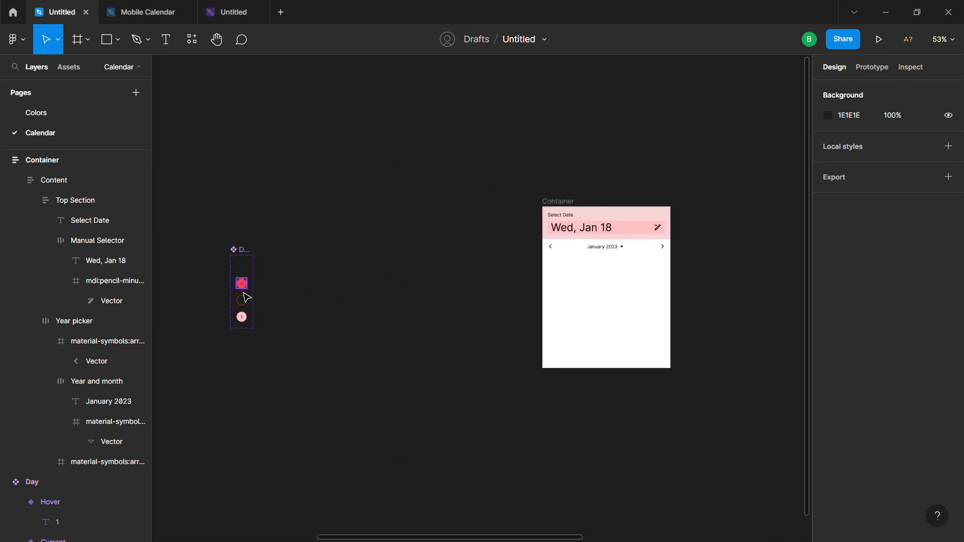
click(245, 269)
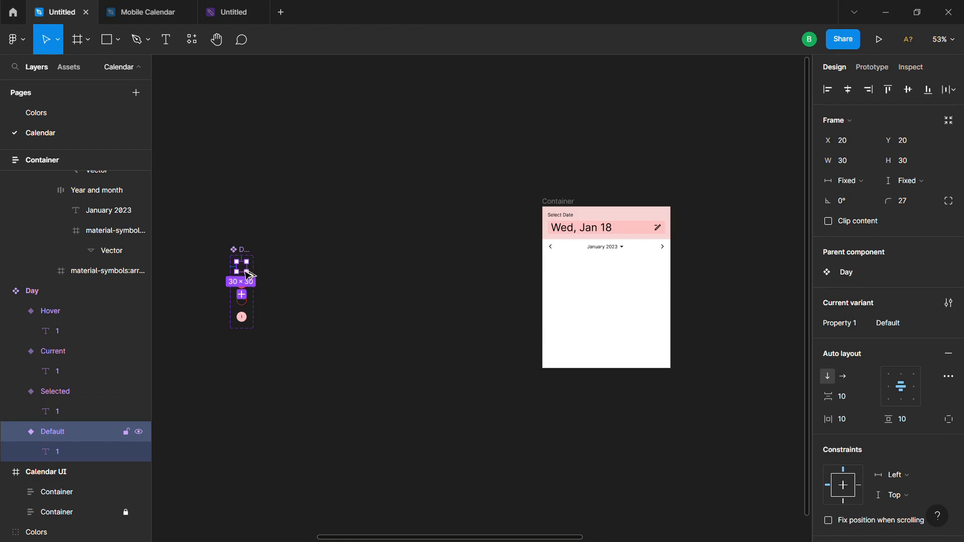
drag(245, 270, 446, 272)
drag(594, 361, 512, 381)
Step: Move the Day instance into the Container's Content frame, directly below the January 2023 year picker
click(70, 67)
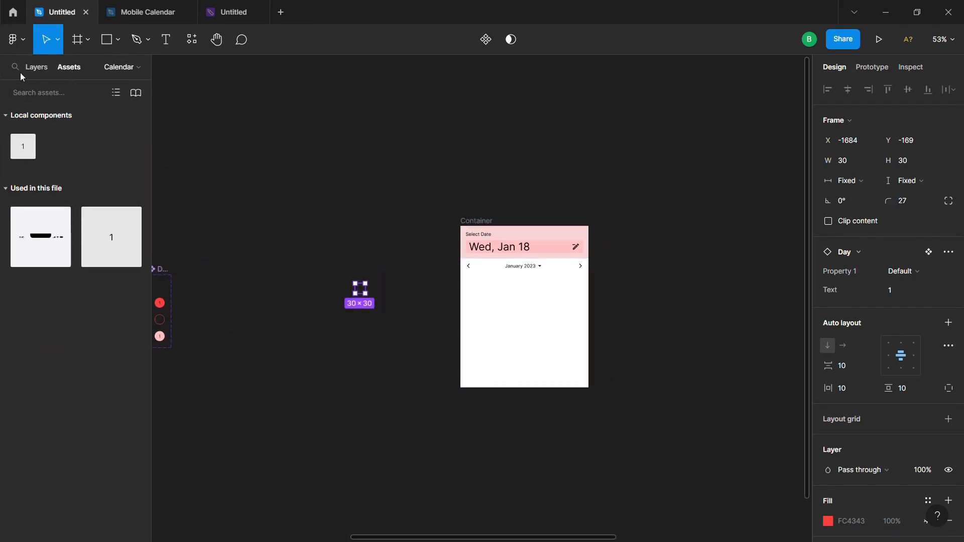
click(24, 69)
scroll(383, 301, up, 5)
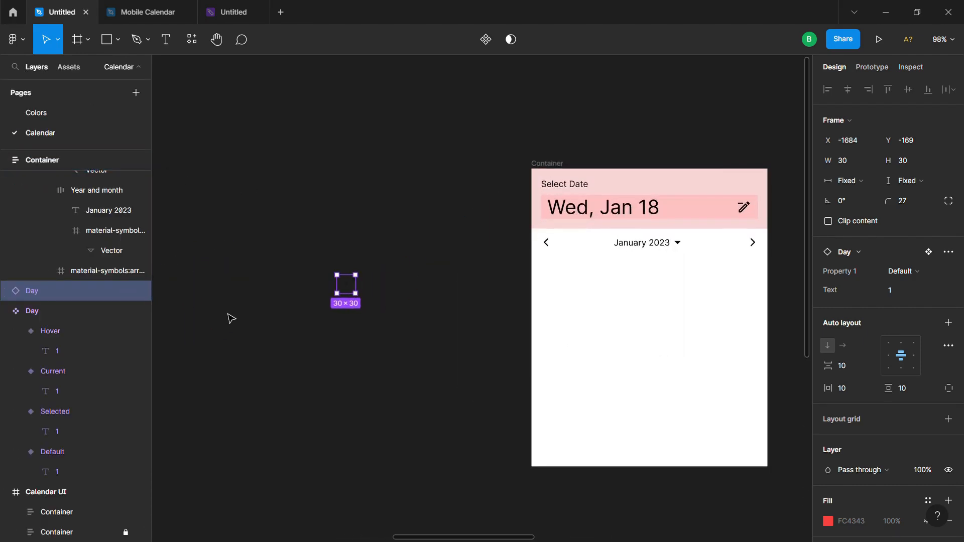
scroll(211, 320, down, 1)
scroll(166, 314, left, 2)
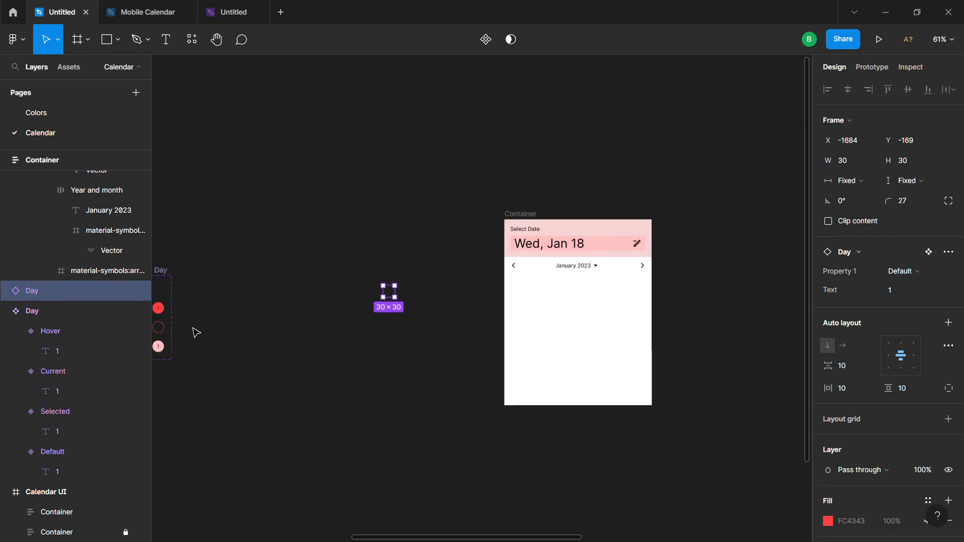
drag(494, 336, 408, 348)
scroll(399, 335, up, 6)
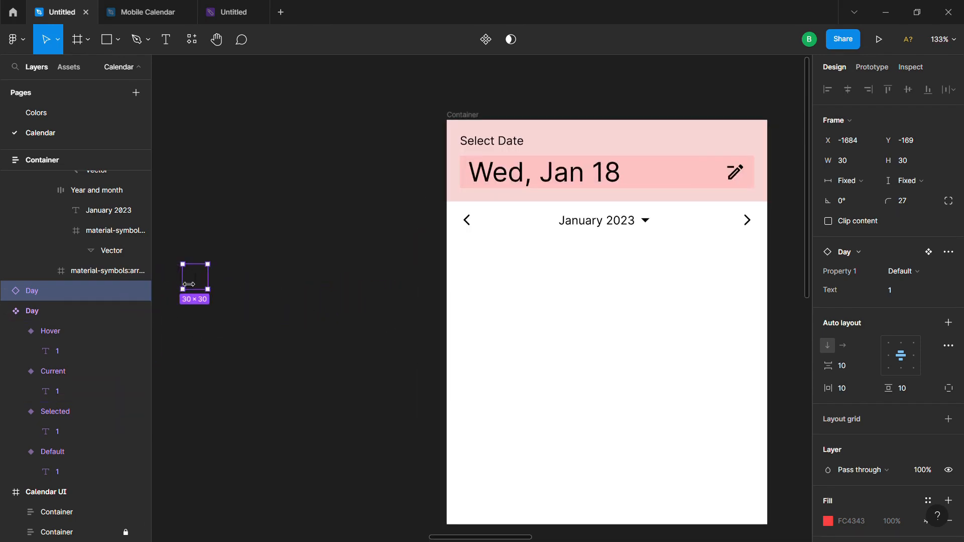
drag(195, 277, 505, 308)
scroll(518, 307, right, 4)
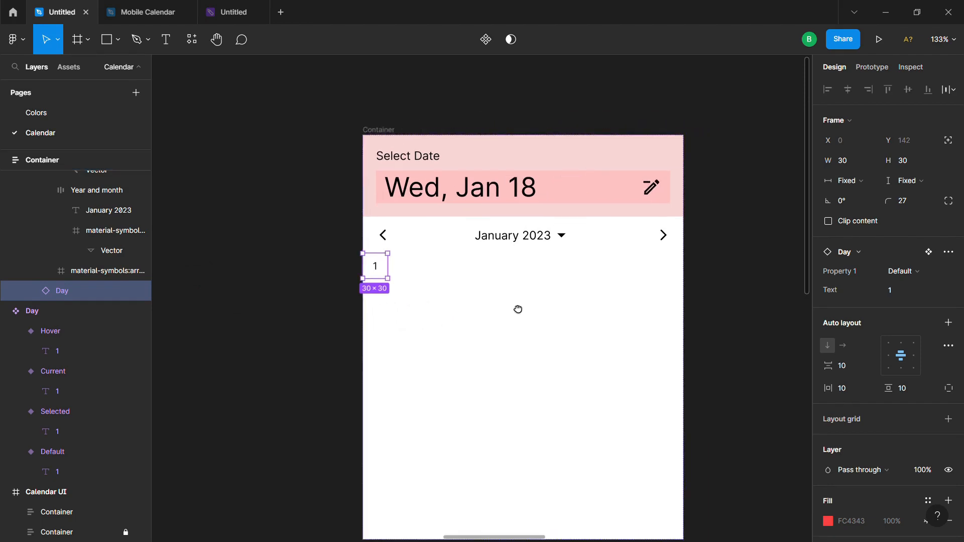
scroll(415, 260, down, 1)
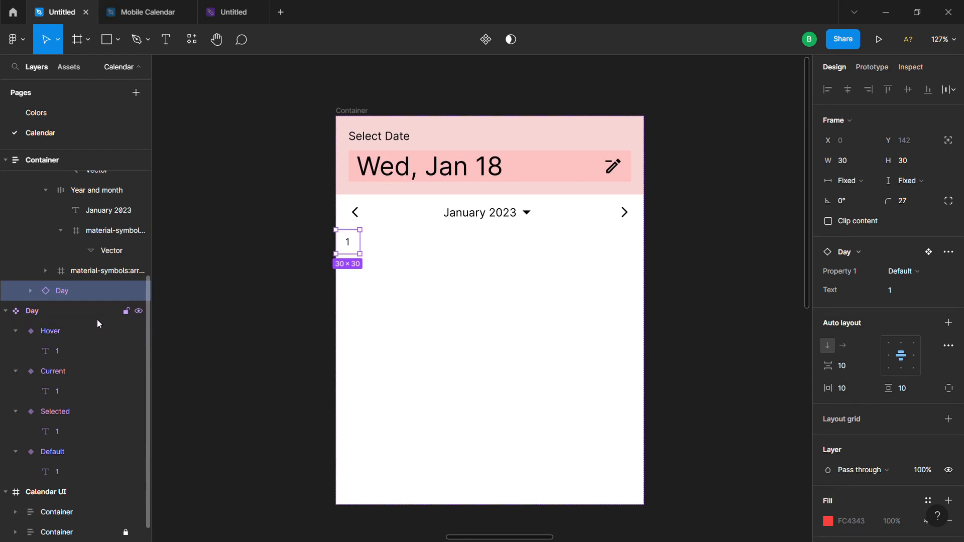
Step: Wrap the Day instance in a horizontal auto layout frame named Rows
key(shift+a)
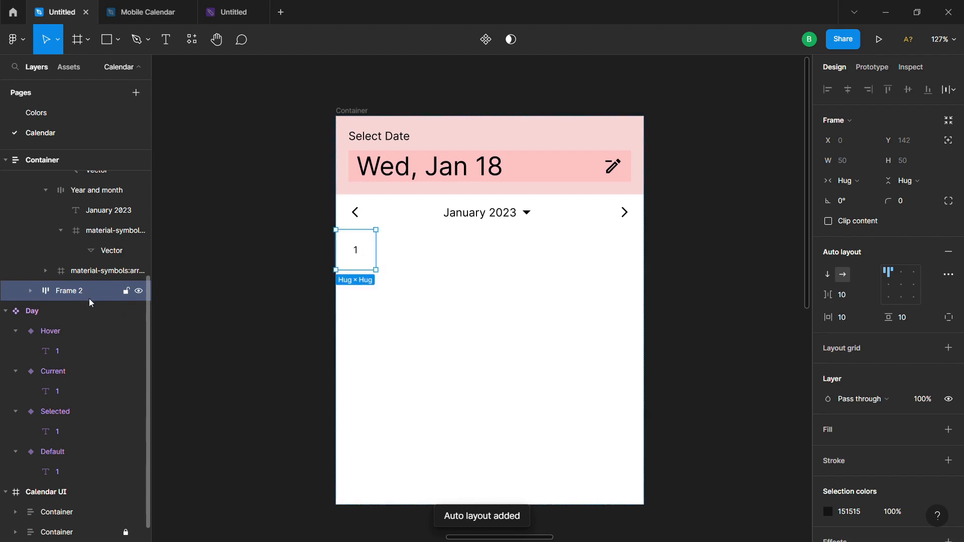
double_click(89, 296)
text(Rows)
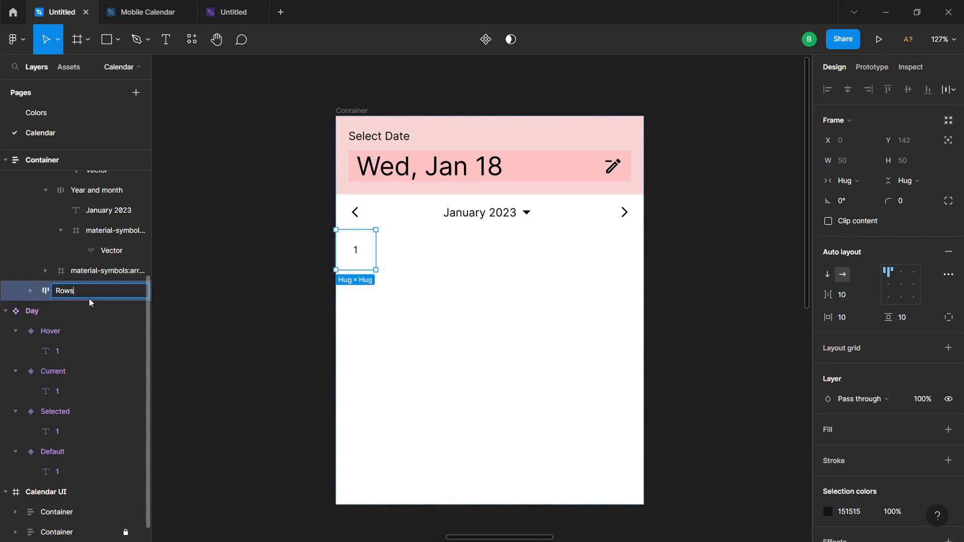
key(Return)
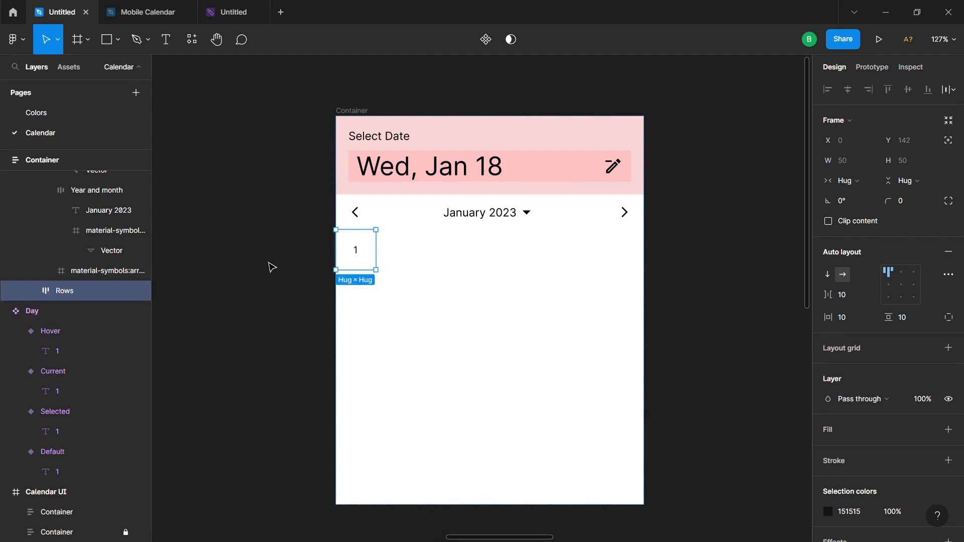
Step: Set the horizontal and vertical padding of the Rows frame to 0
click(31, 292)
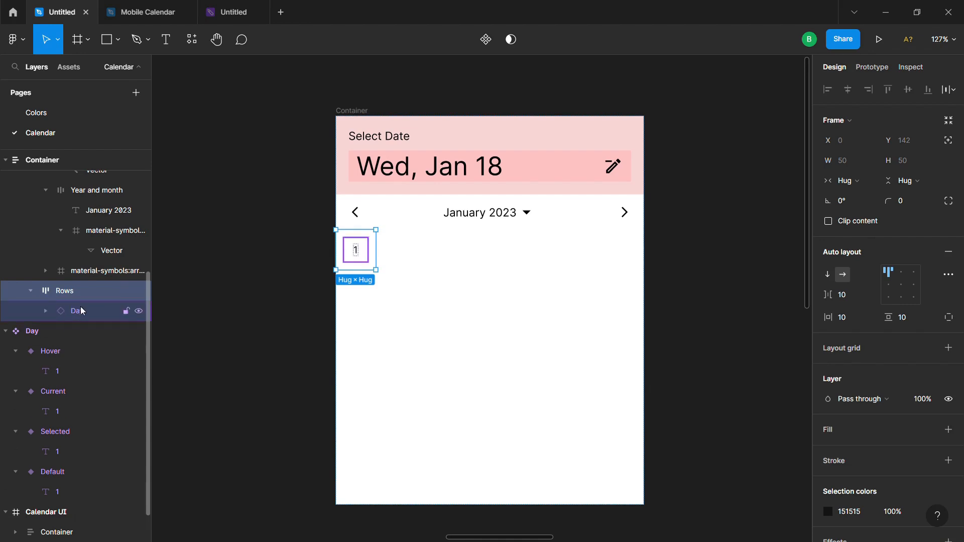
click(852, 321)
text(0)
key(Return)
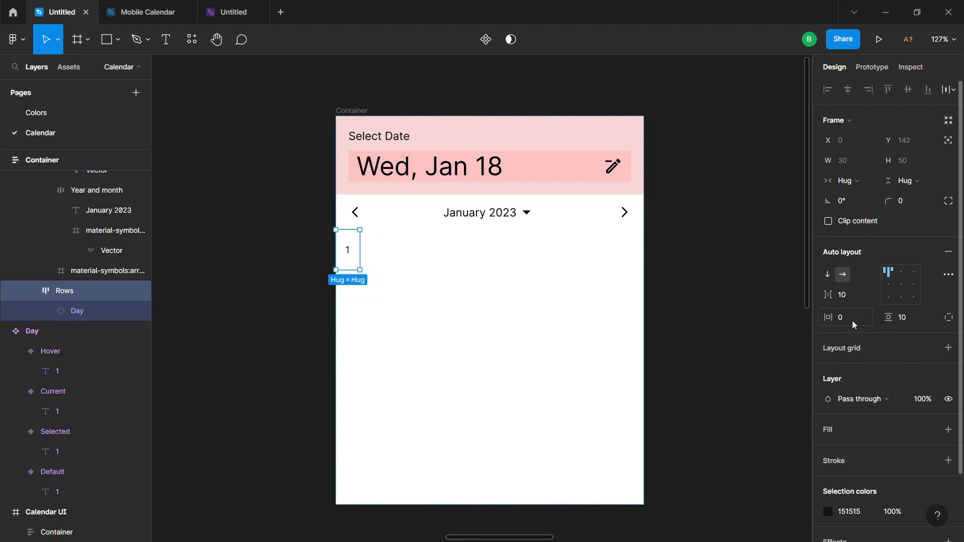
key(Tab)
key(shift+Tab)
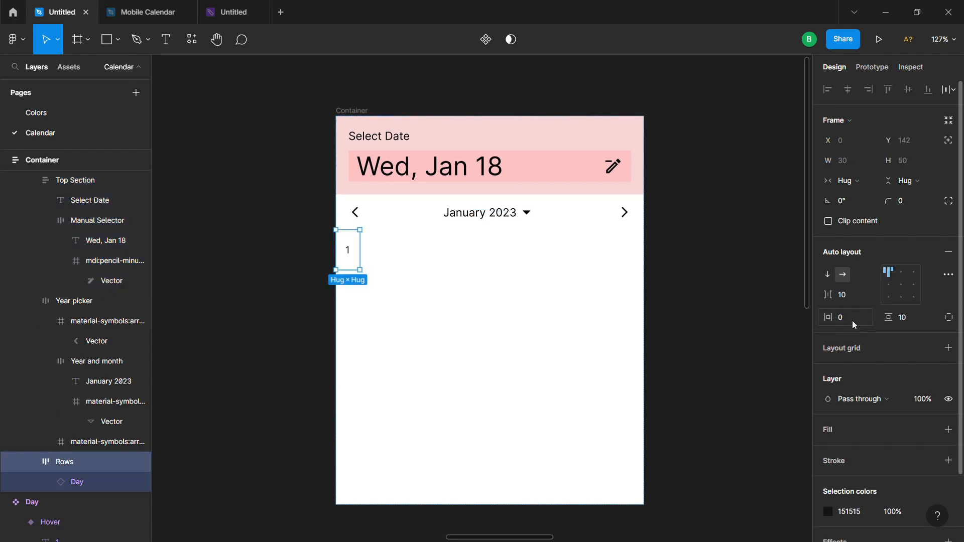
key(Tab)
key(shift+Tab)
text(0)
key(Return)
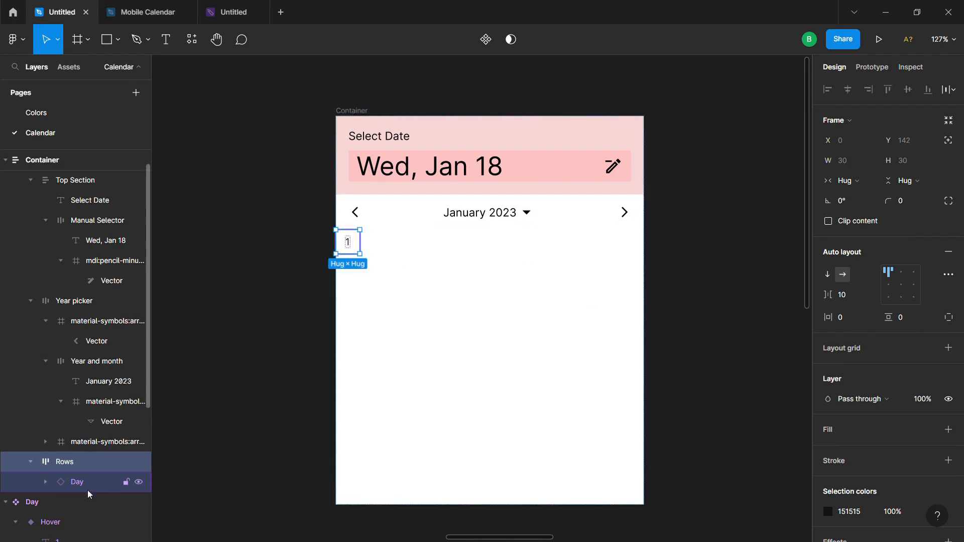
Step: Duplicate the Day instance inside the horizontal Rows frame to make a row of seven days
click(85, 489)
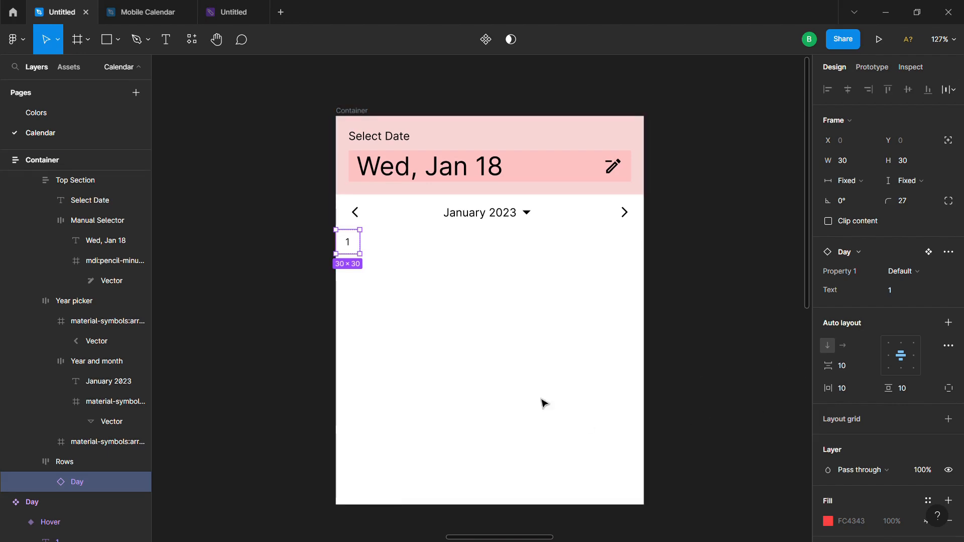
click(75, 462)
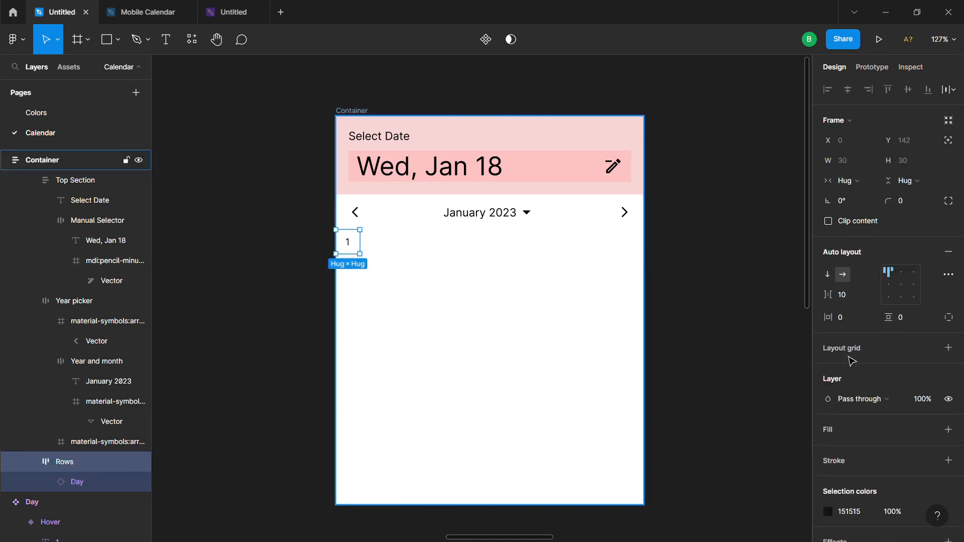
click(844, 274)
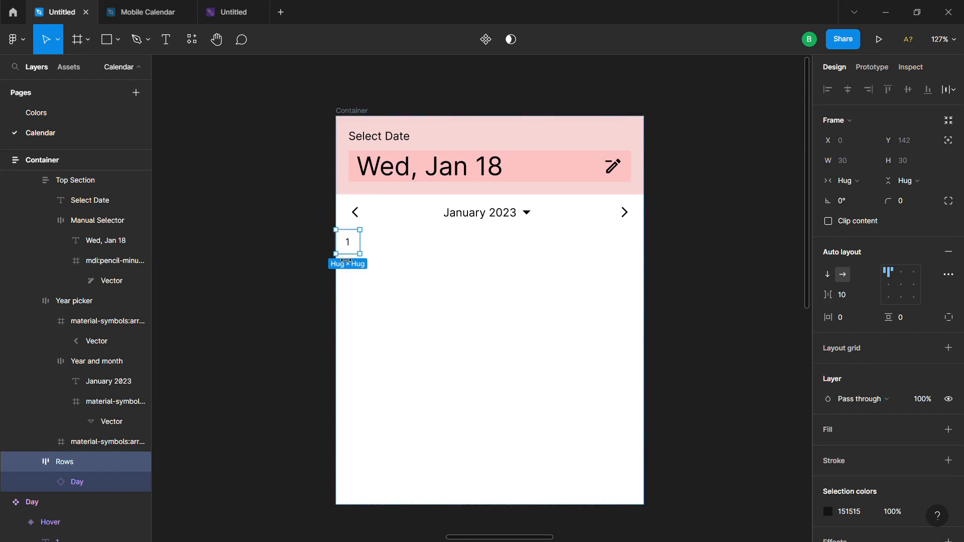
click(75, 482)
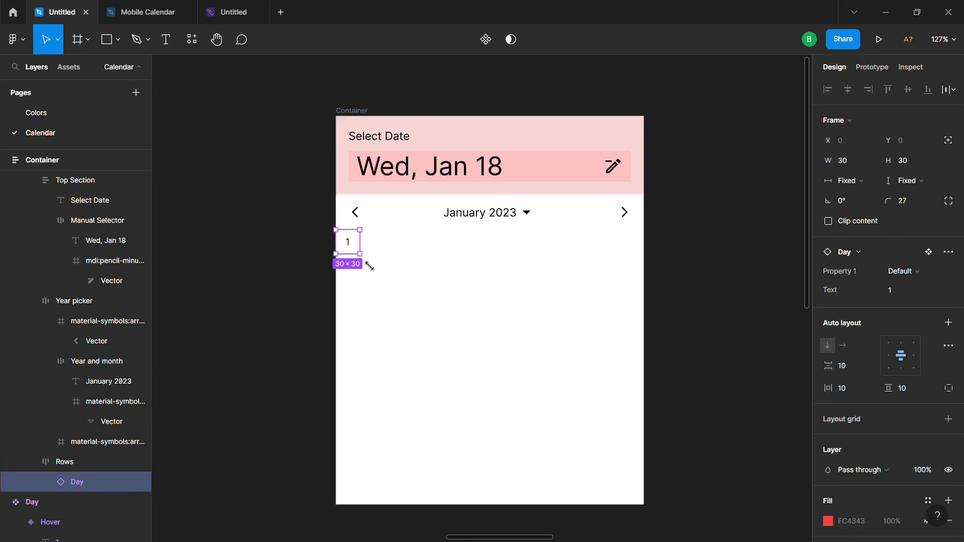
key(ctrl+d)
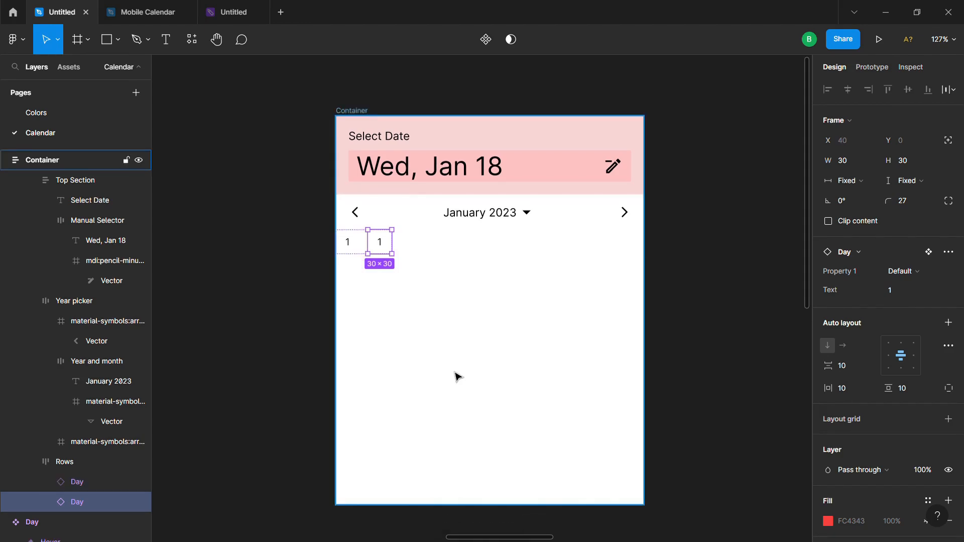
key(ctrl+d)
key(ctrl+d)
key(ctrl+d)
key(ctrl+d)
key(ctrl+d)
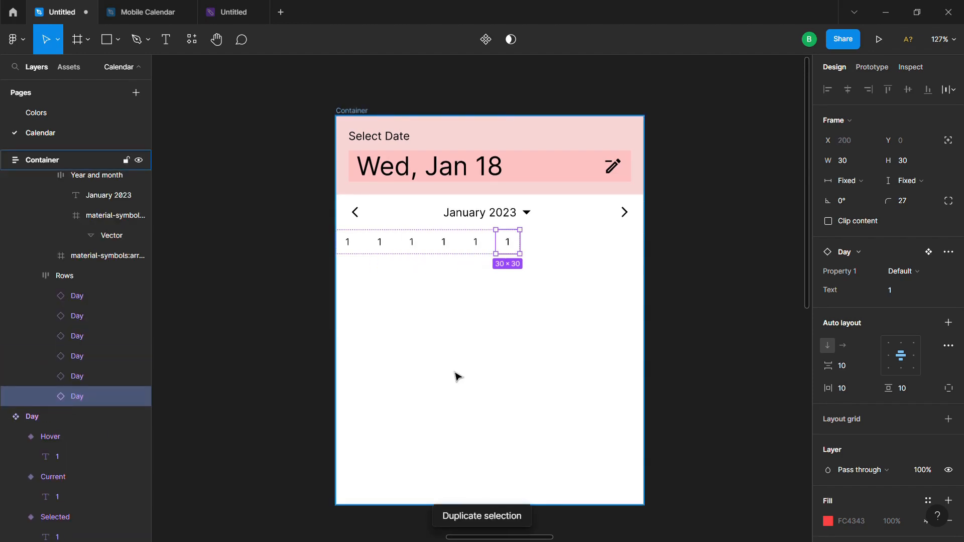
click(616, 282)
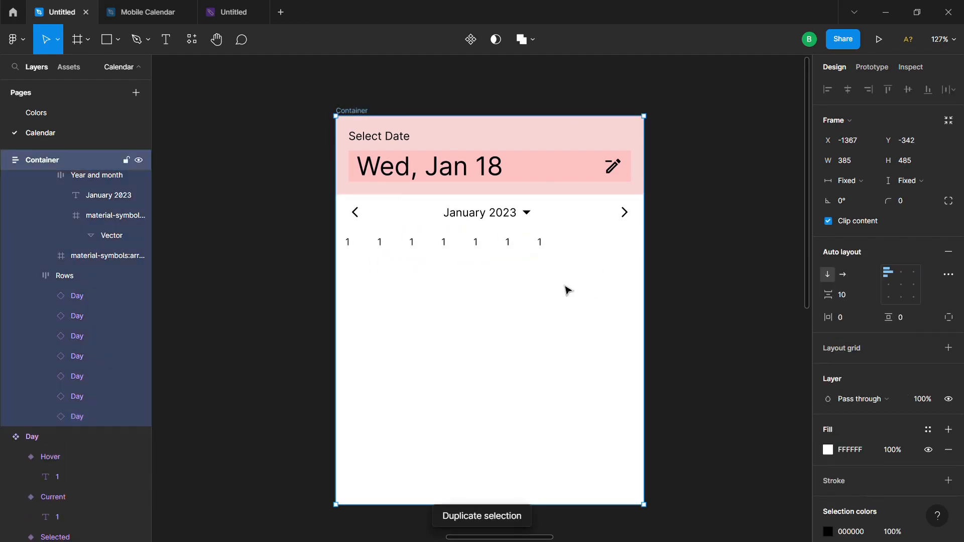
Step: Set the Rows frame's width to Fill container and its auto layout spacing mode to Space between
click(503, 253)
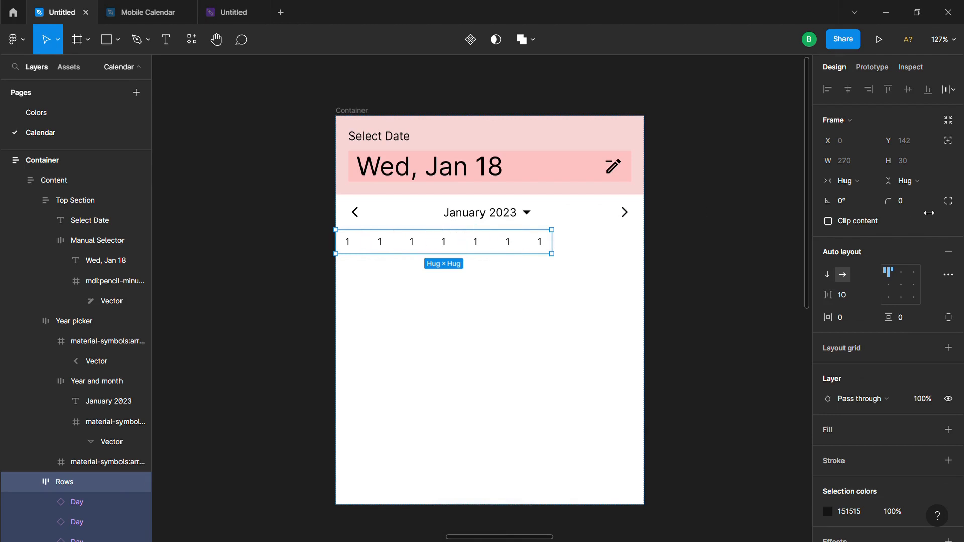
click(866, 186)
click(854, 198)
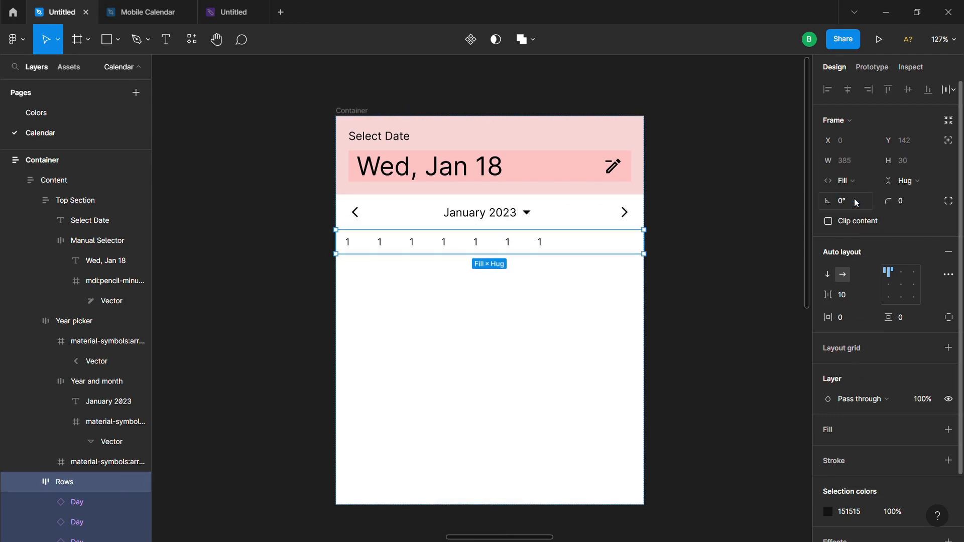
click(947, 275)
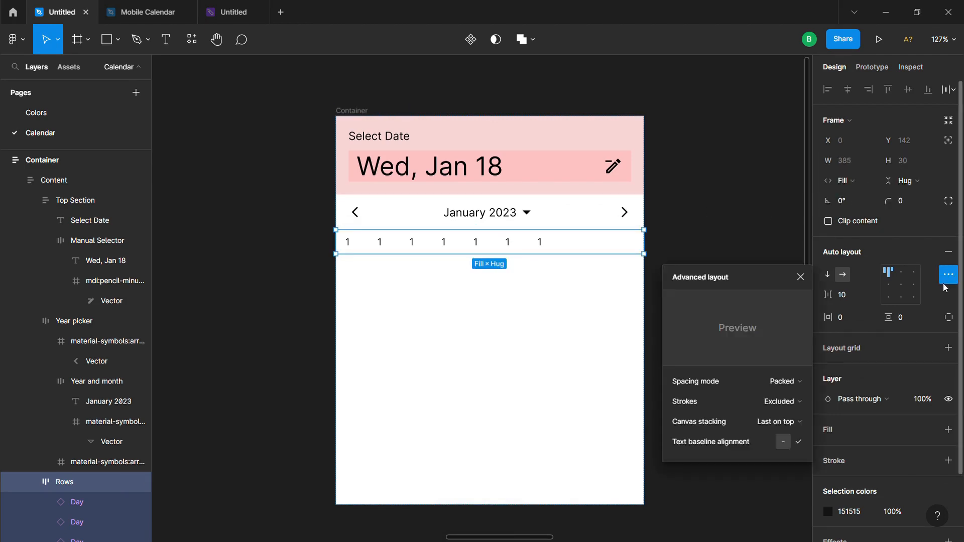
click(776, 381)
click(761, 397)
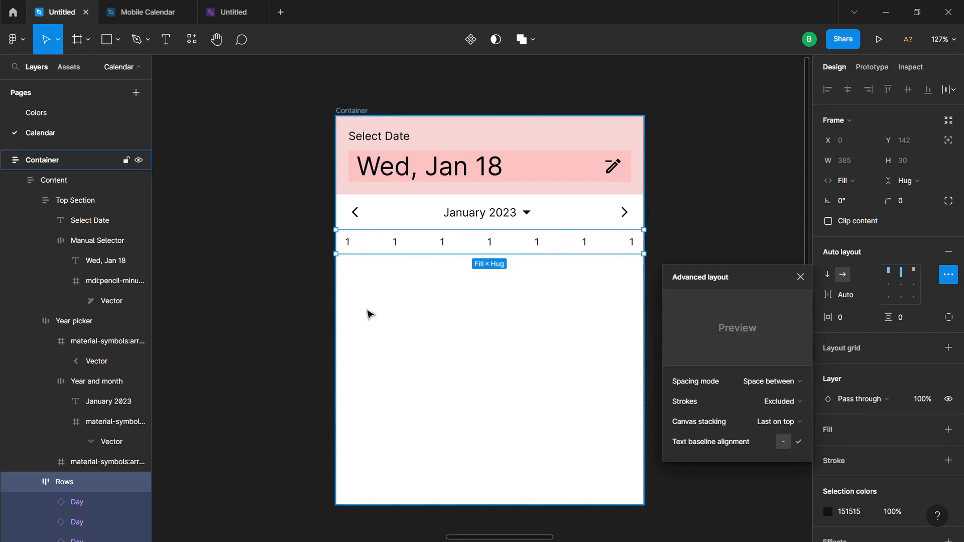
Step: Wrap the Rows frame in a new vertical auto layout frame
click(368, 267)
click(368, 243)
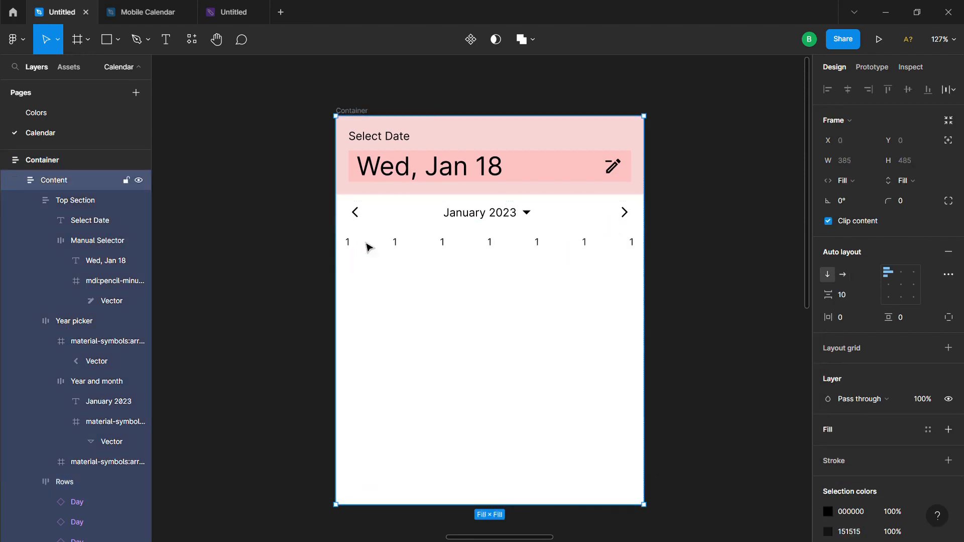
click(363, 246)
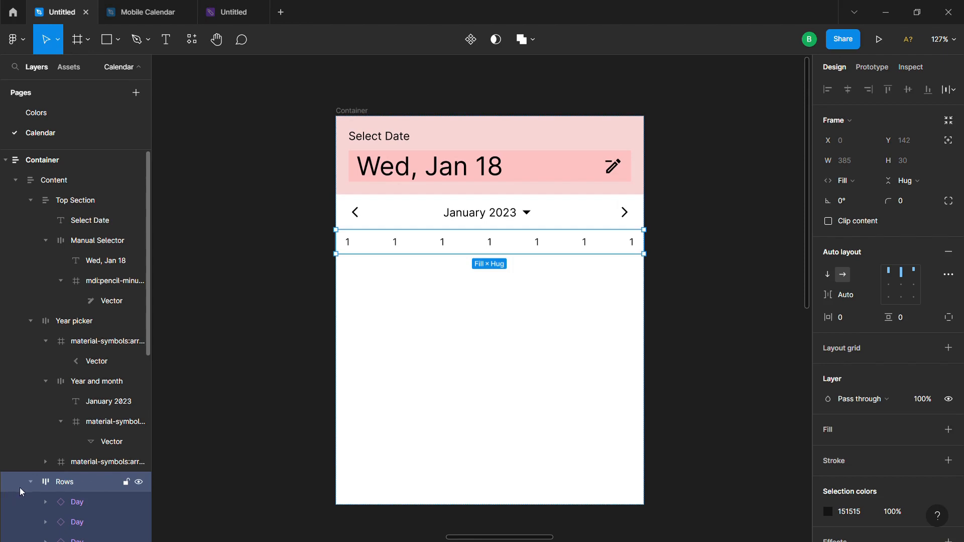
click(31, 481)
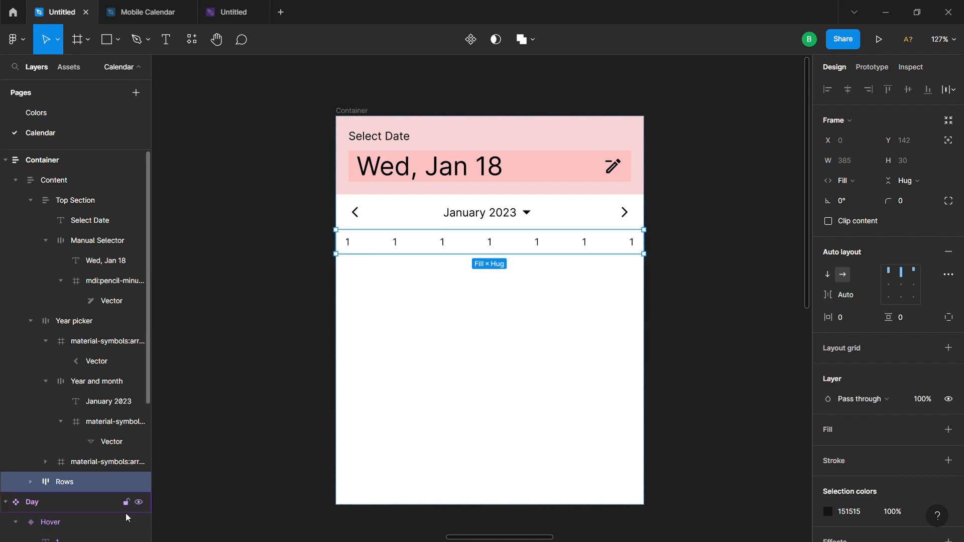
key(shift+a)
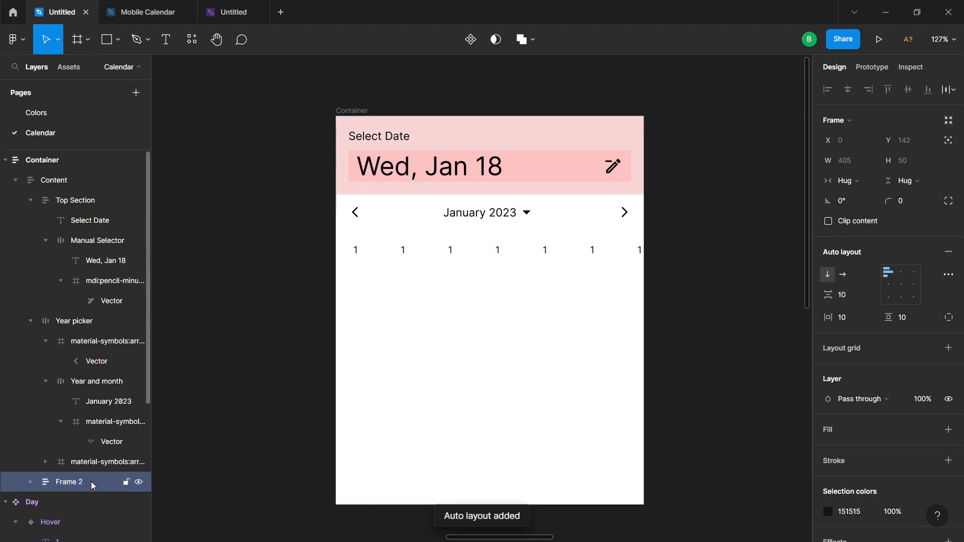
Step: Rename the frame wrapping Rows as Days Container and set its width to Fill container
key(ctrl+r)
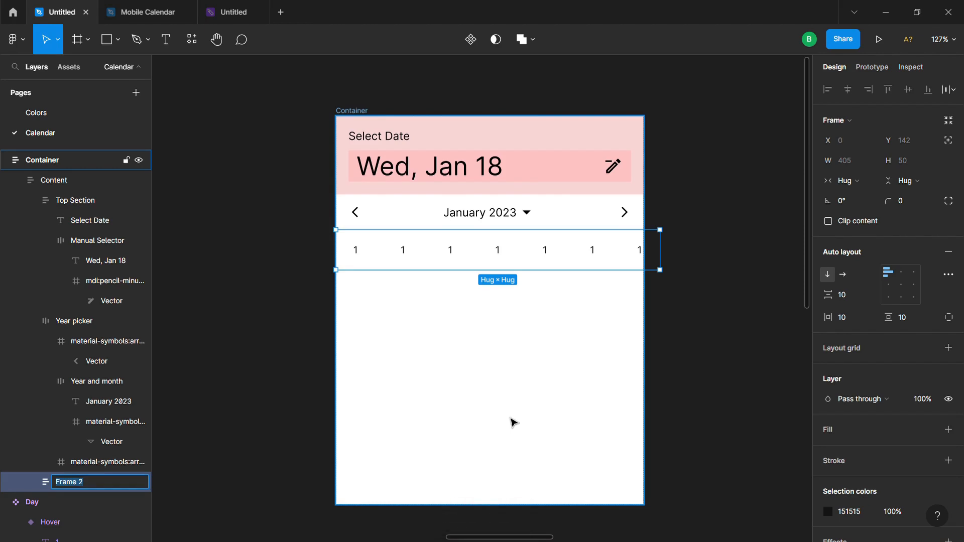
text(Container)
key(ctrl+z)
text(Da)
key(Return)
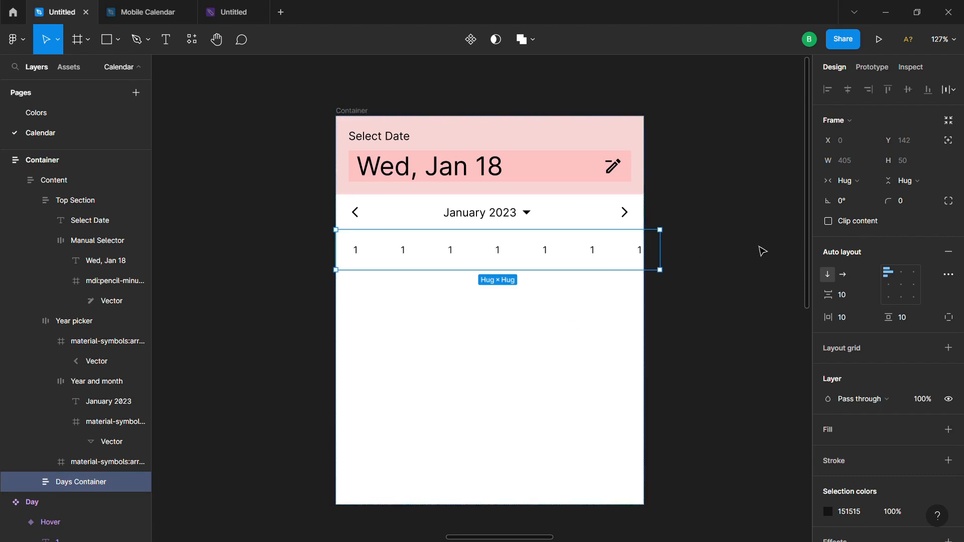
click(845, 181)
click(862, 194)
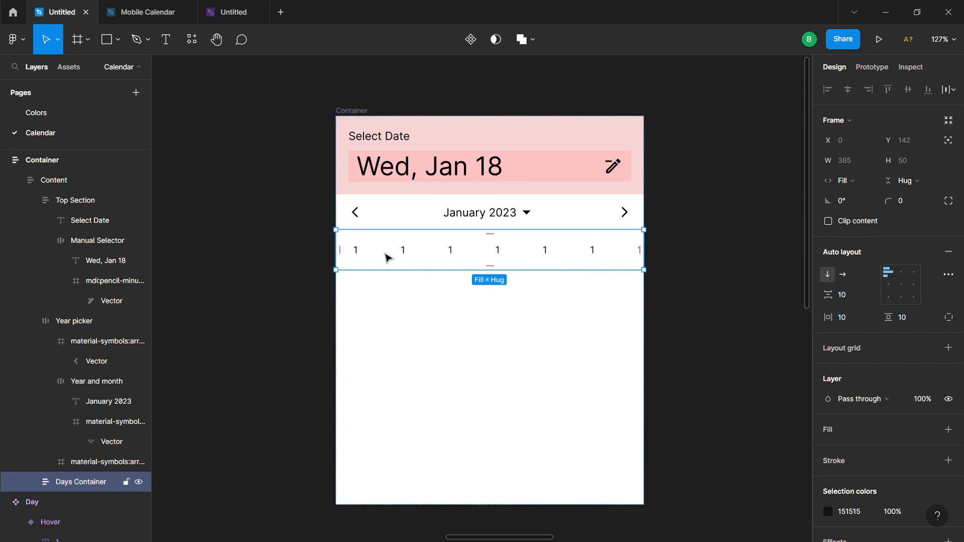
Step: Set the Days Container's horizontal and vertical padding to 0
click(856, 322)
key(Tab)
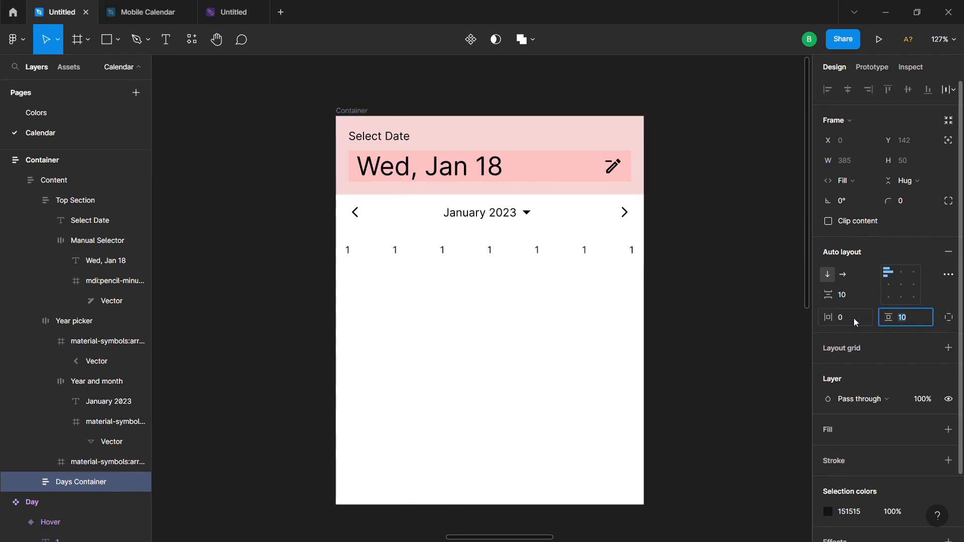
text(0)
key(Return)
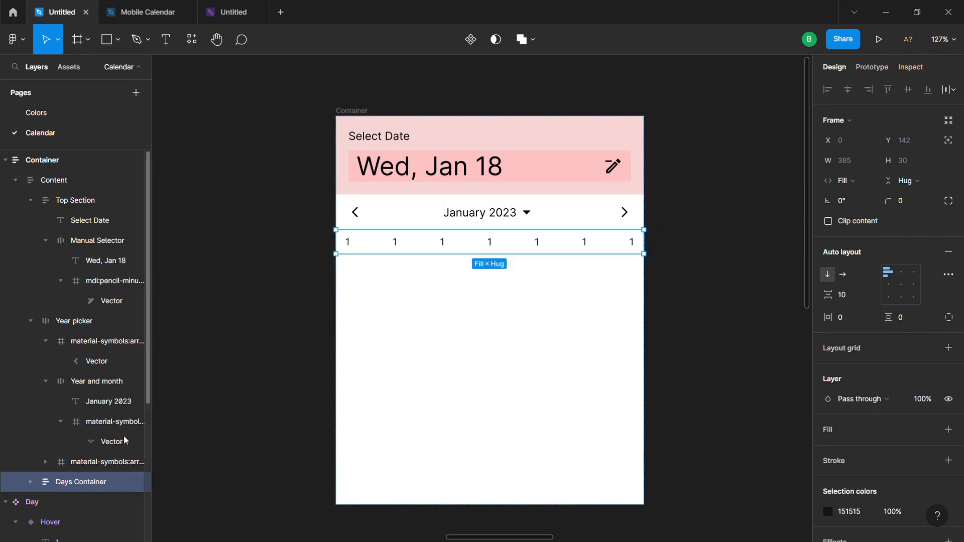
Step: Duplicate the Rows frame inside Days Container five times to make six rows of days
click(29, 483)
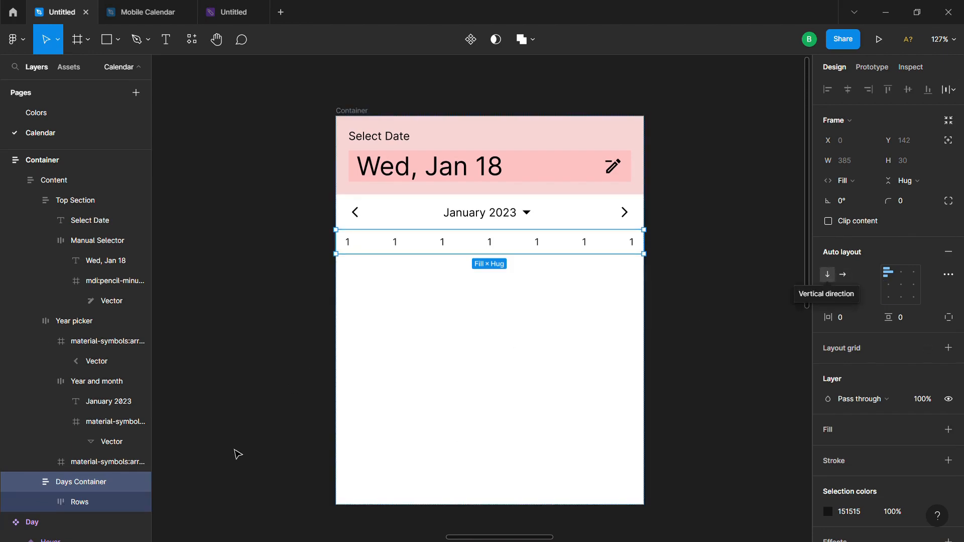
click(77, 502)
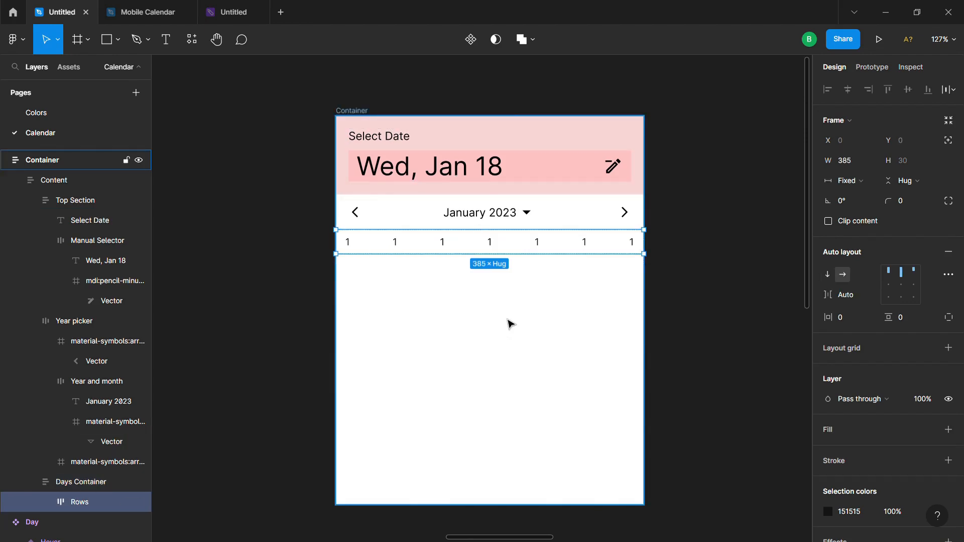
key(ctrl+d)
key(ctrl+d)
key(ctrl+d)
key(ctrl+d)
key(ctrl+d)
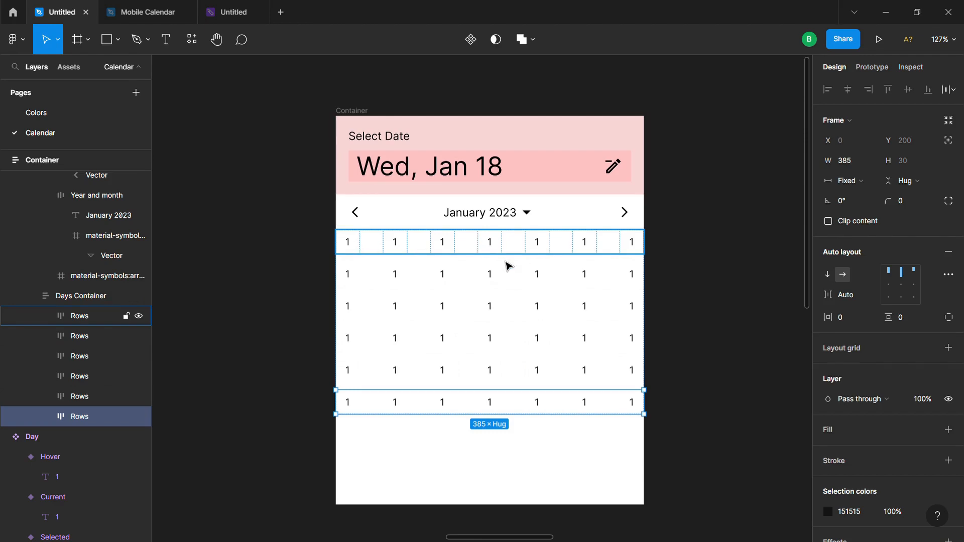
drag(450, 411, 408, 402)
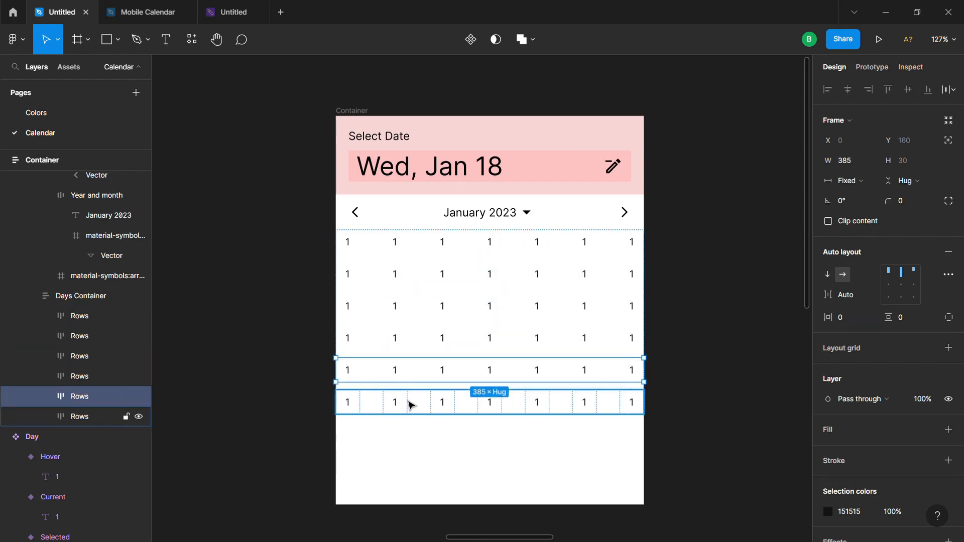
click(411, 452)
Step: Set the Days Container's horizontal padding to 16
scroll(85, 352, up, 3)
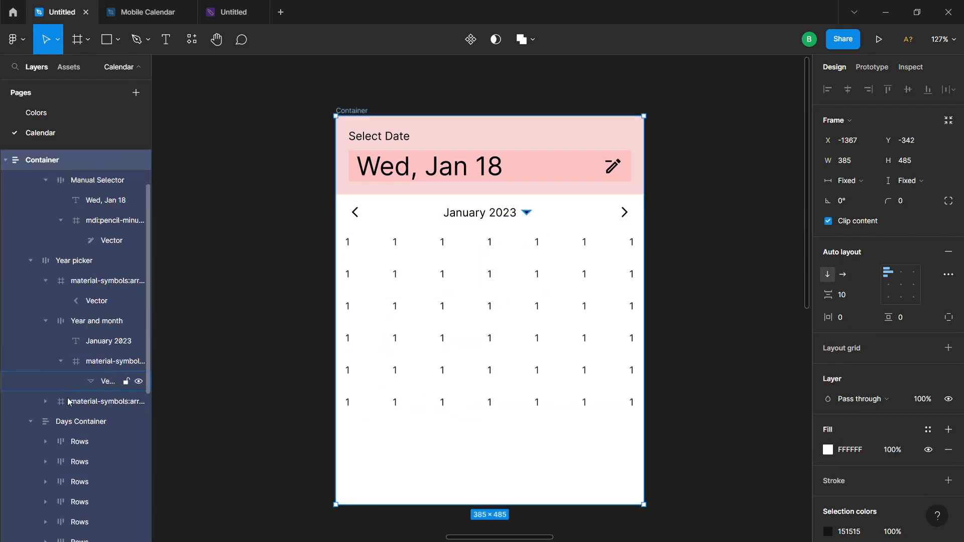
click(30, 422)
click(36, 425)
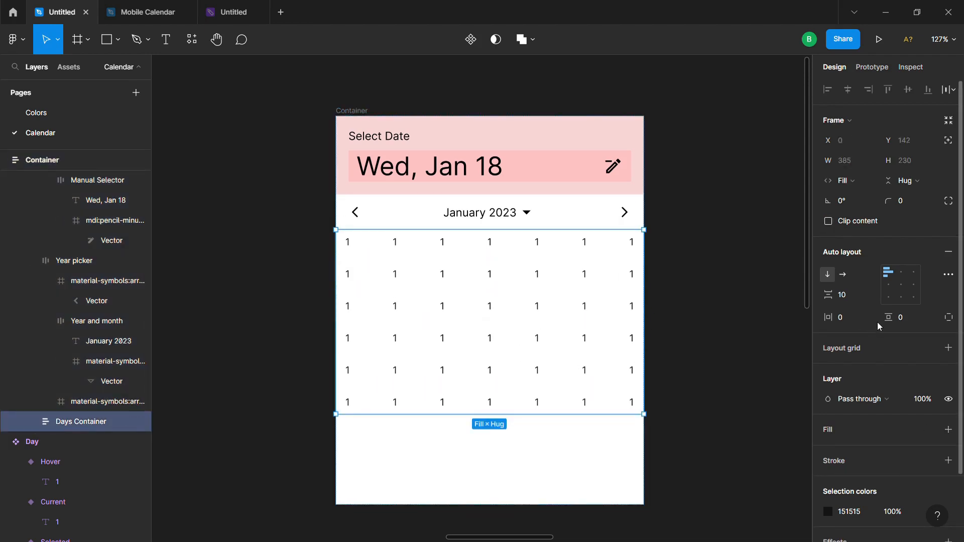
click(858, 324)
text(16)
key(Return)
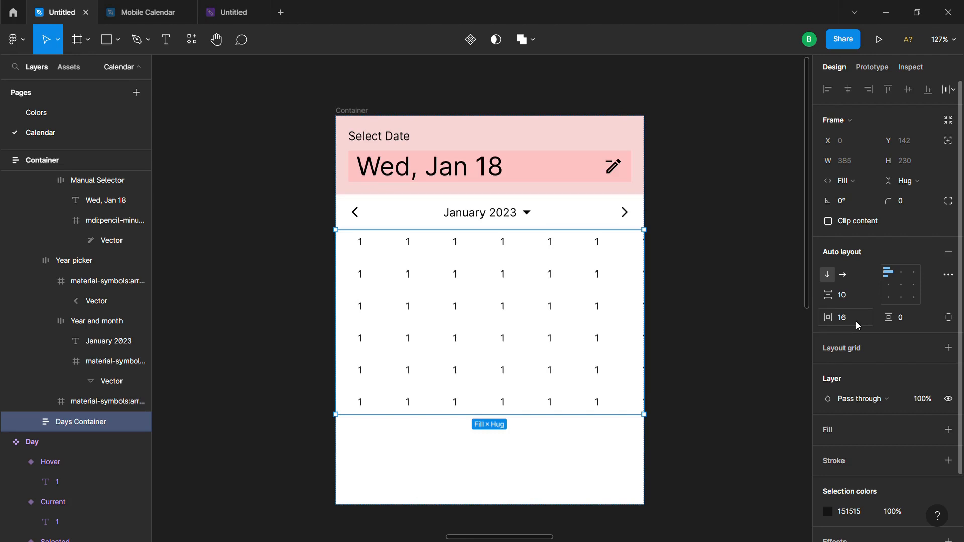
click(916, 323)
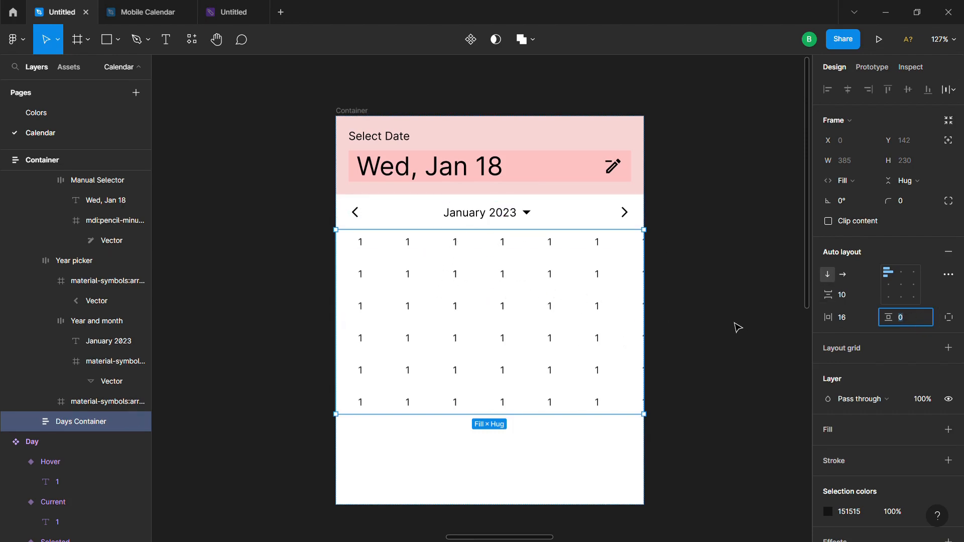
click(850, 319)
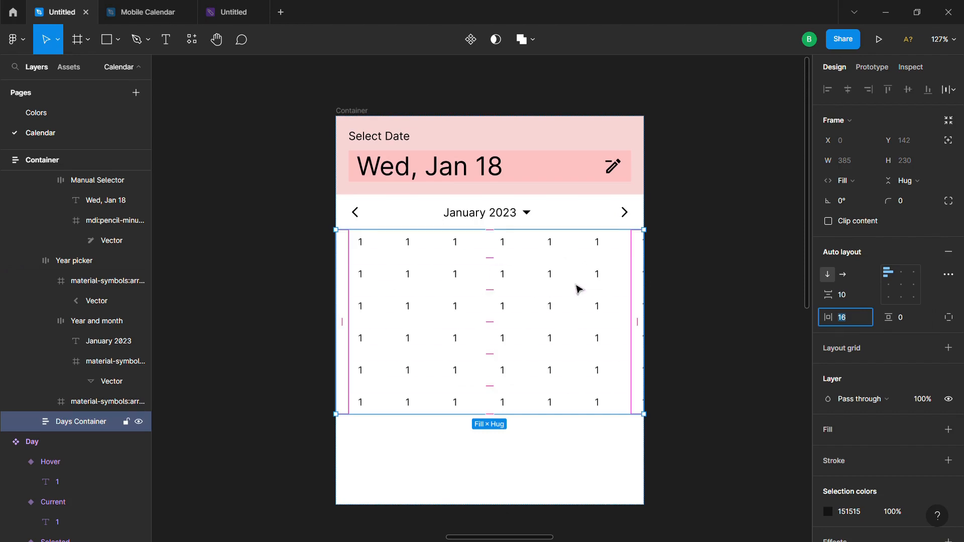
Step: Set the width of all six Rows frames in Days Container to Fill container
double_click(560, 248)
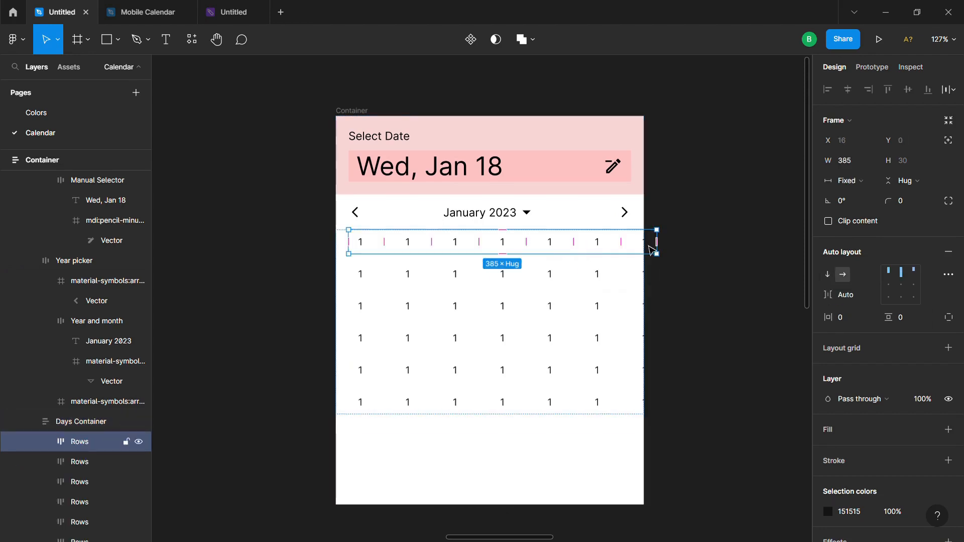
shift+click(588, 284)
shift+click(582, 309)
shift+click(567, 336)
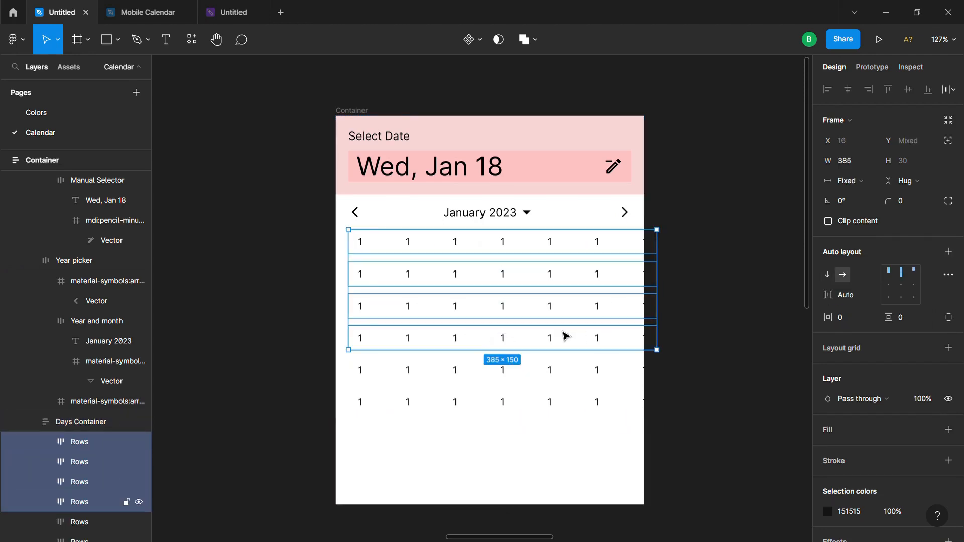
shift+click(567, 373)
shift+click(562, 393)
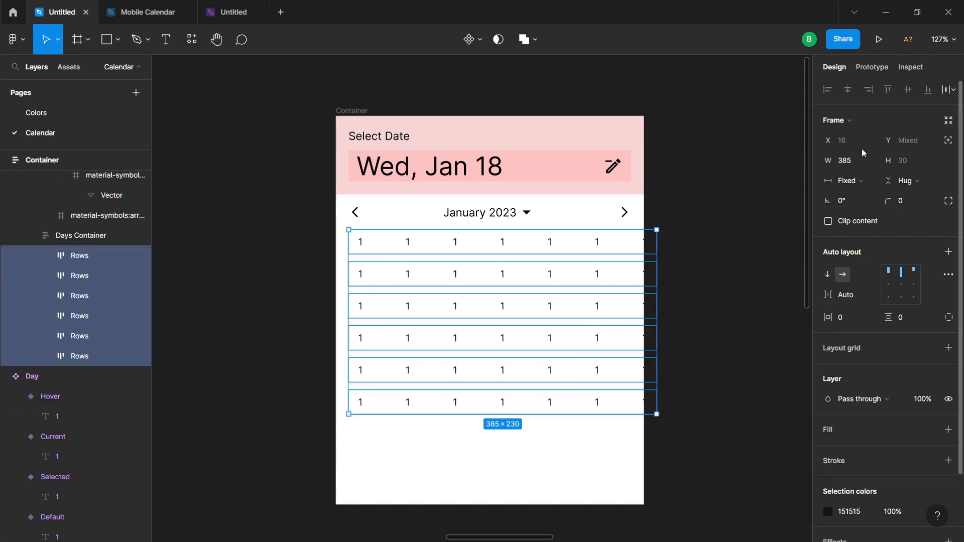
click(848, 181)
click(853, 209)
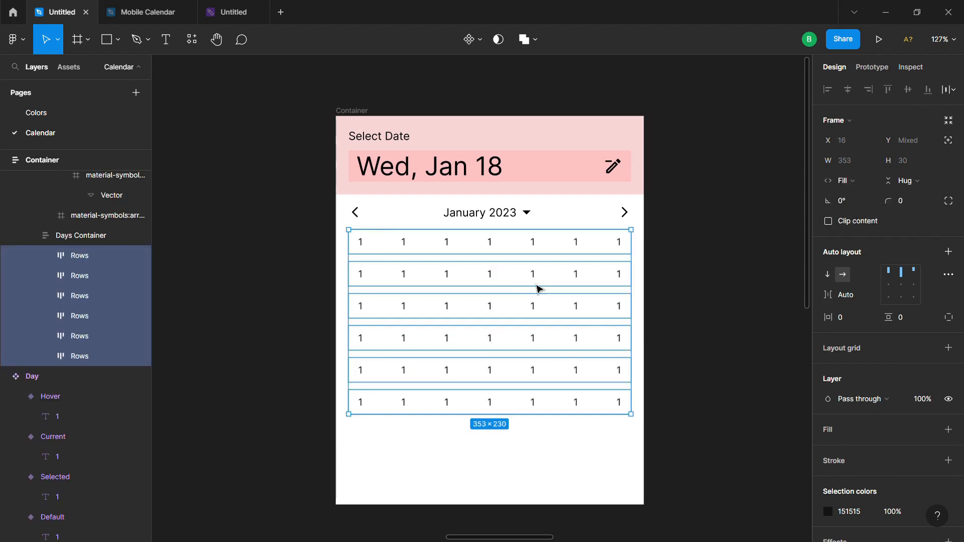
click(639, 349)
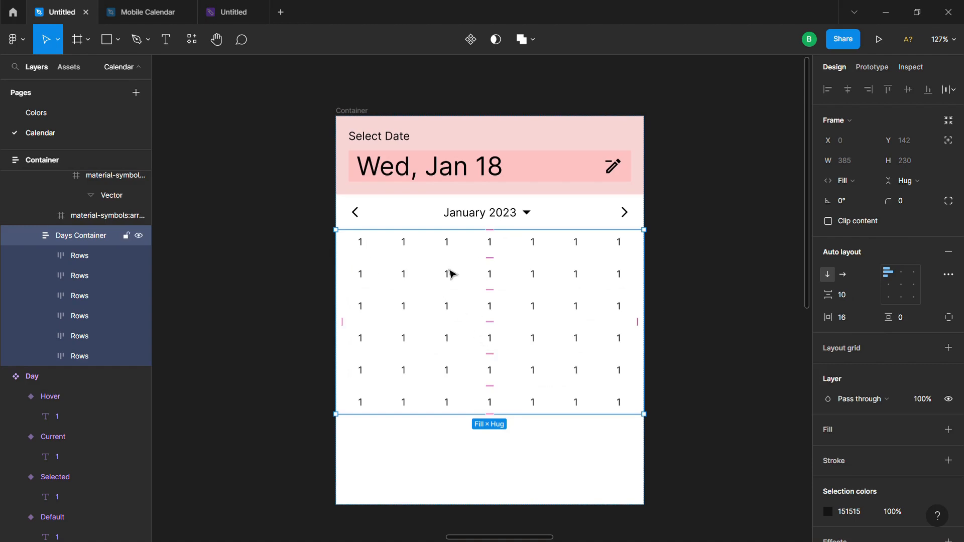
scroll(472, 304, right, 2)
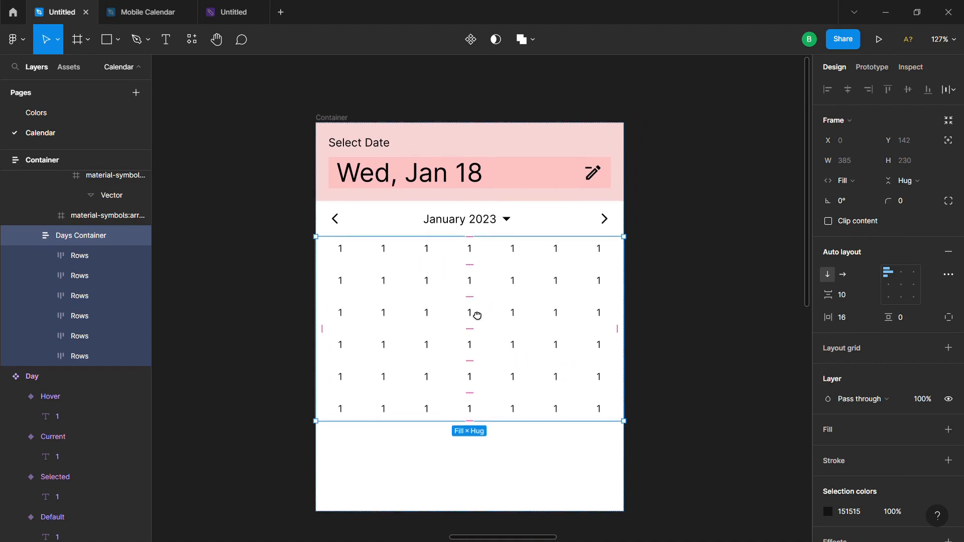
click(671, 310)
scroll(598, 311, right, 1)
scroll(596, 309, down, 2)
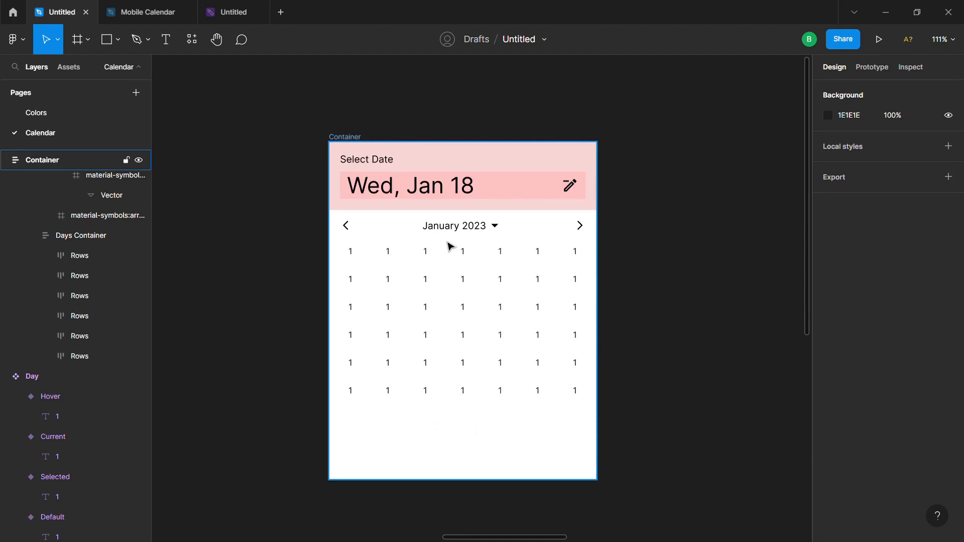
Step: Select the first Day instance in the top row of the day grid
double_click(394, 261)
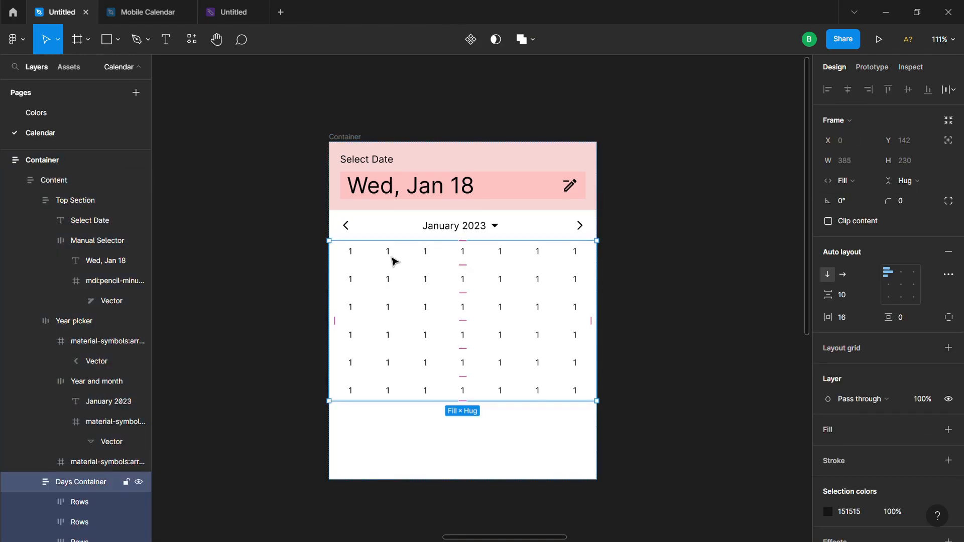
double_click(358, 258)
double_click(358, 258)
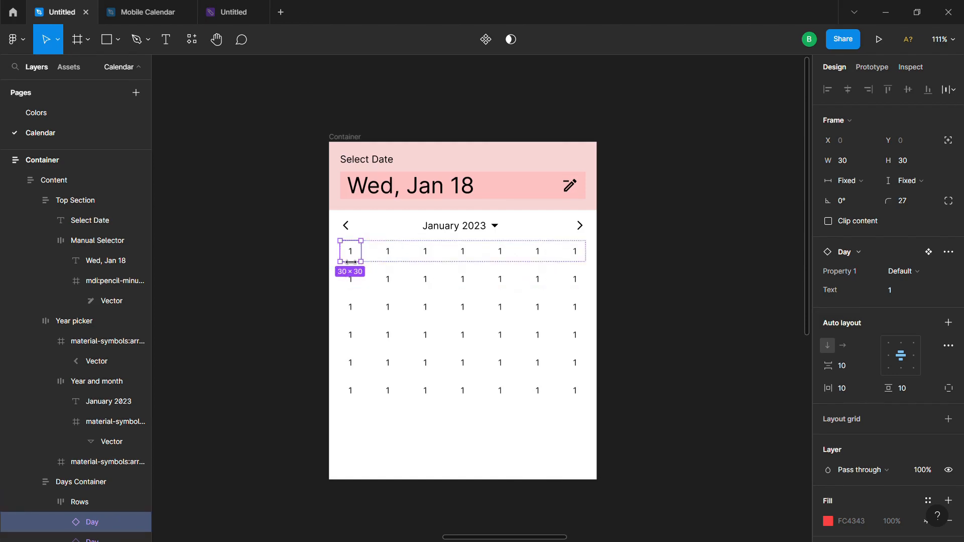
key(Return)
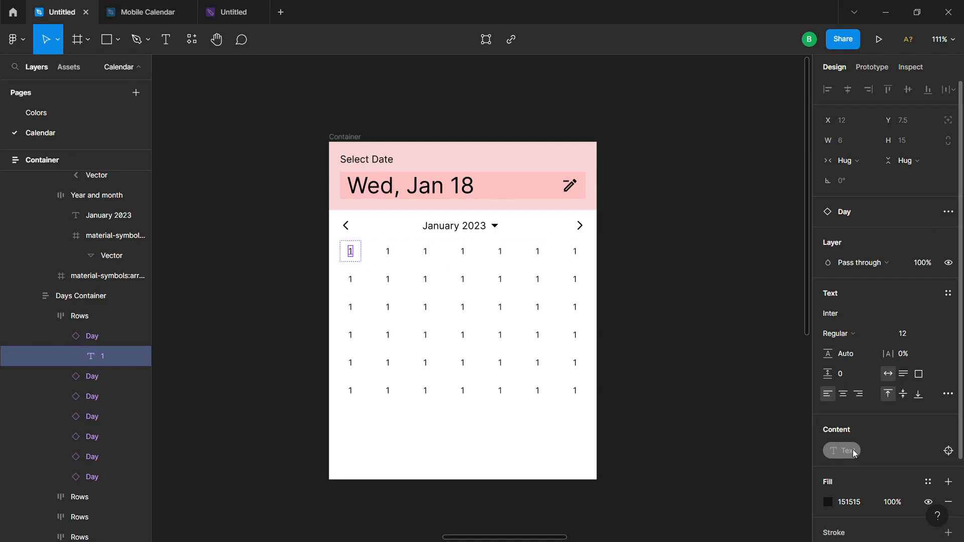
click(397, 261)
click(362, 259)
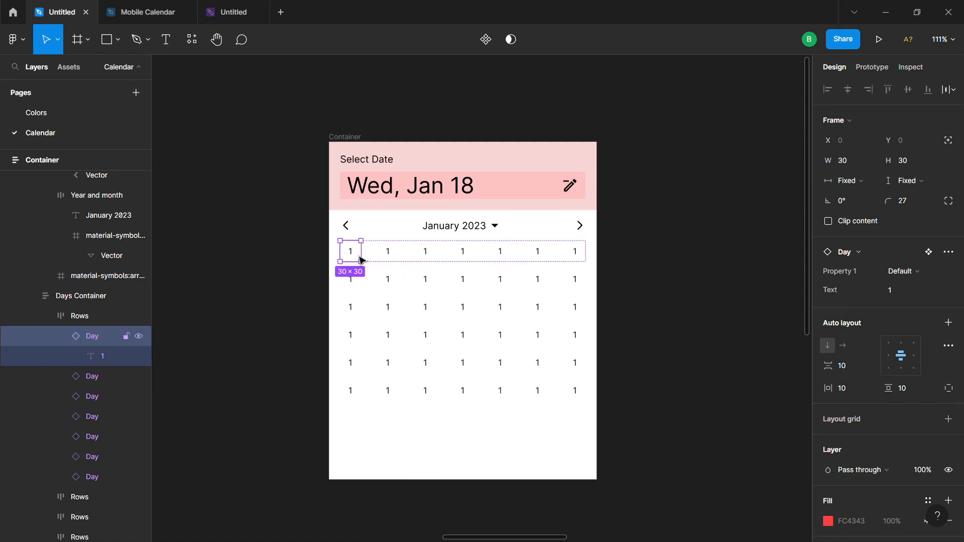
double_click(357, 258)
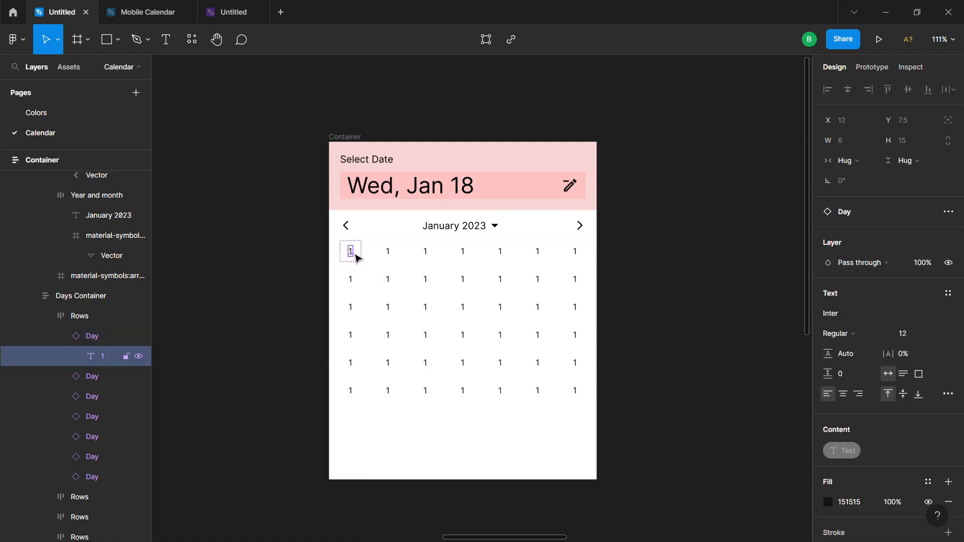
double_click(356, 256)
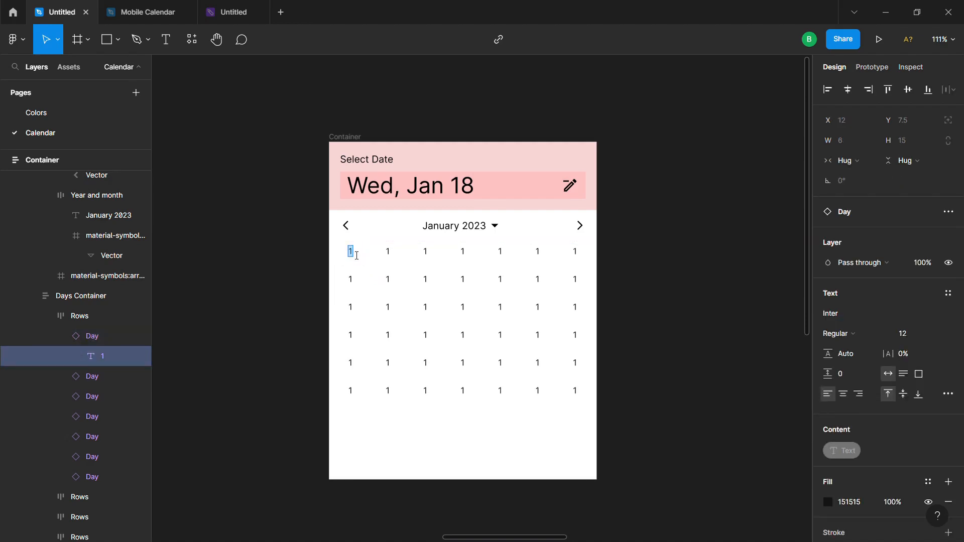
key(Escape)
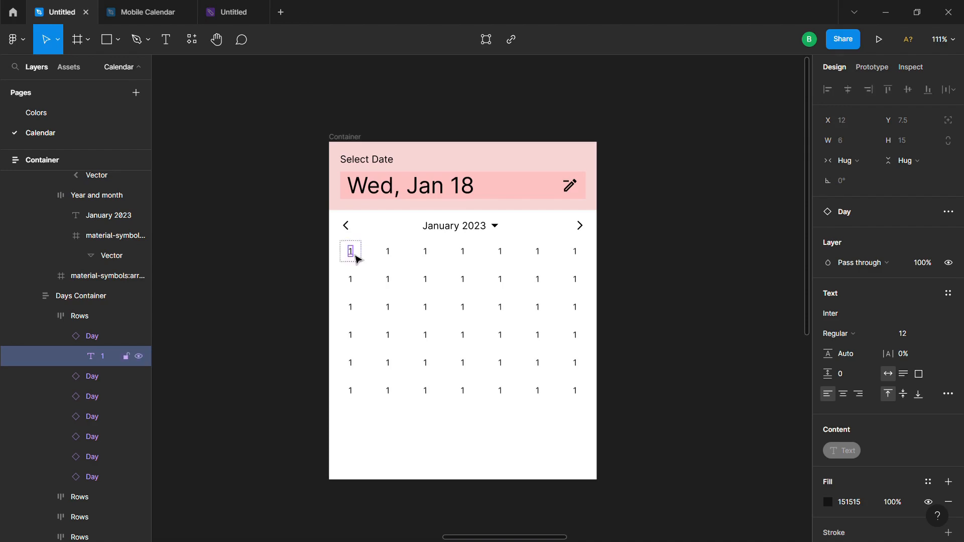
key(Escape)
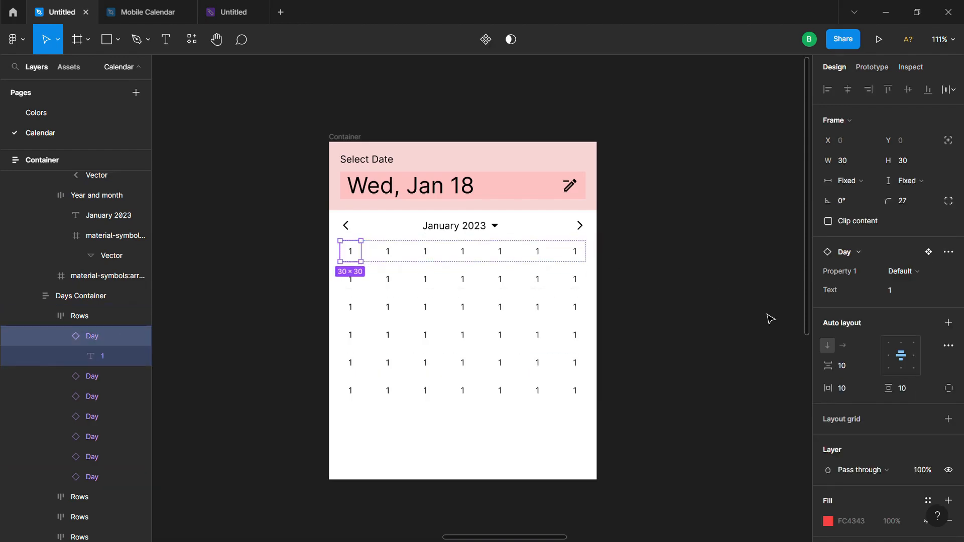
click(389, 252)
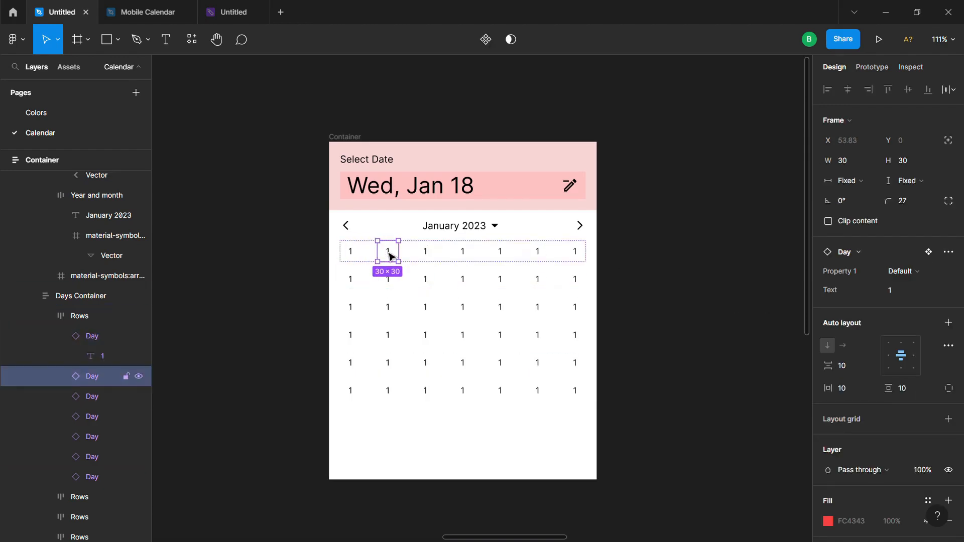
Step: Set the Text property of the first Day instance in the top row to S
click(345, 256)
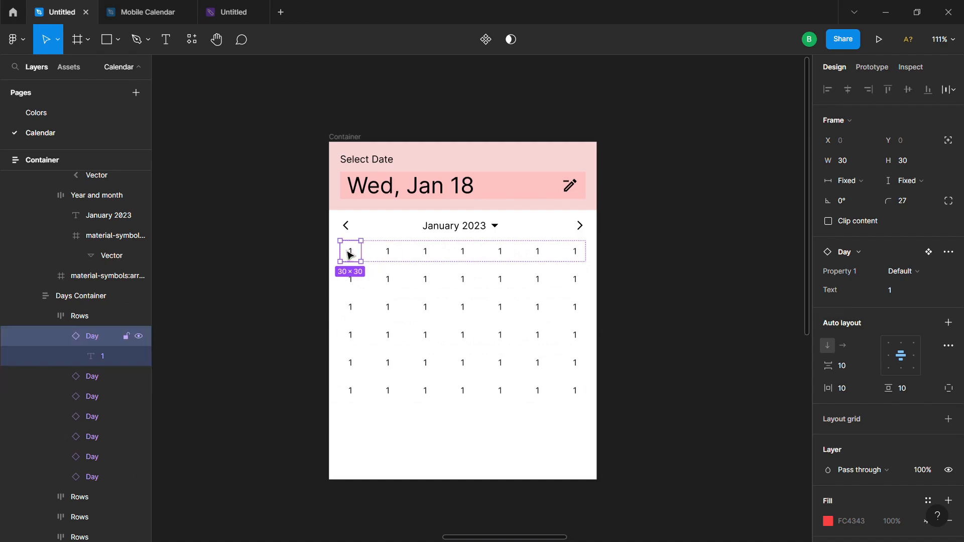
click(900, 287)
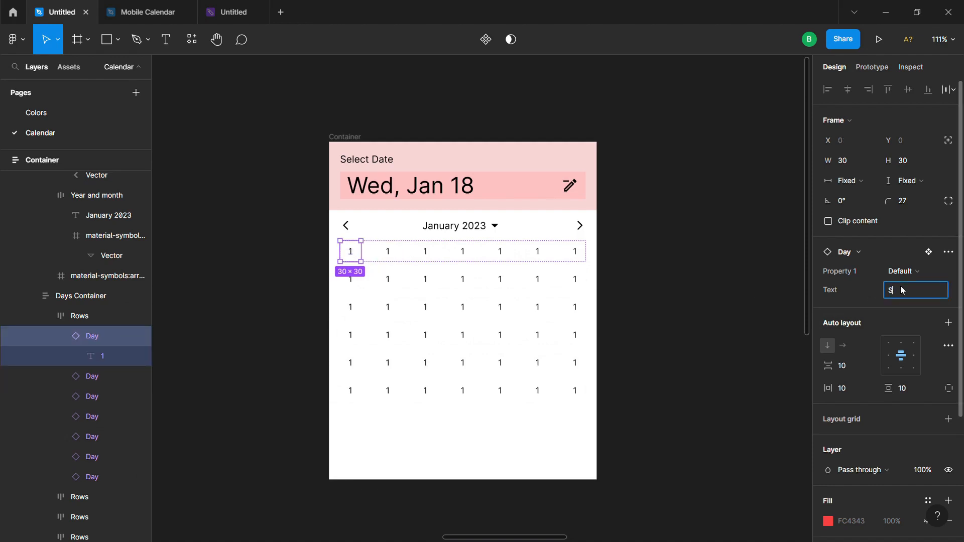
text(S)
click(469, 284)
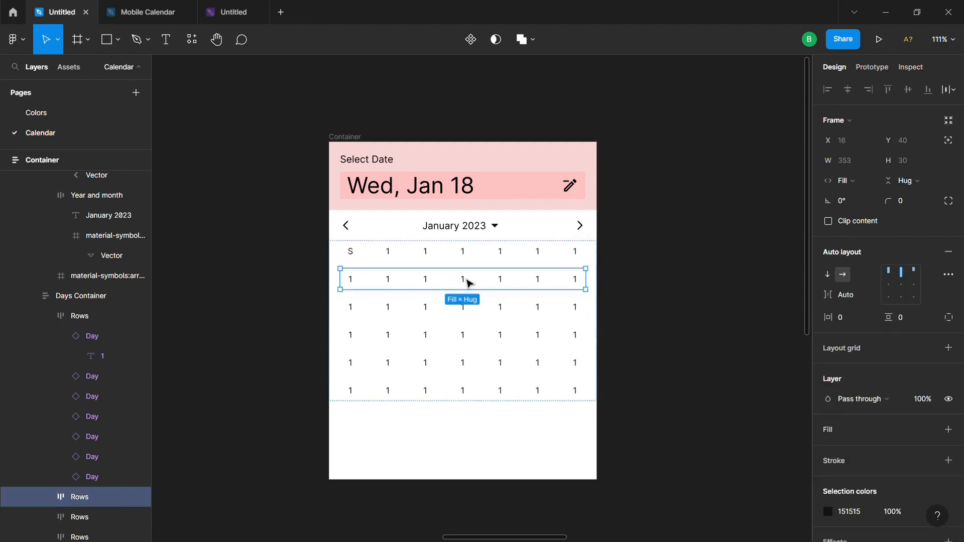
click(352, 257)
click(352, 257)
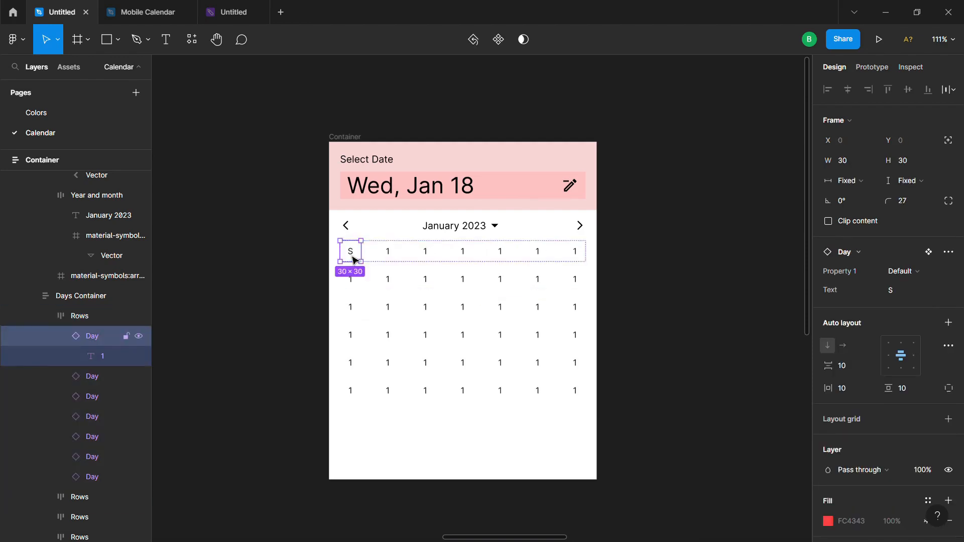
Step: Set the Text property of the second, third and fourth Day instances in the top row to M, T and W
click(385, 256)
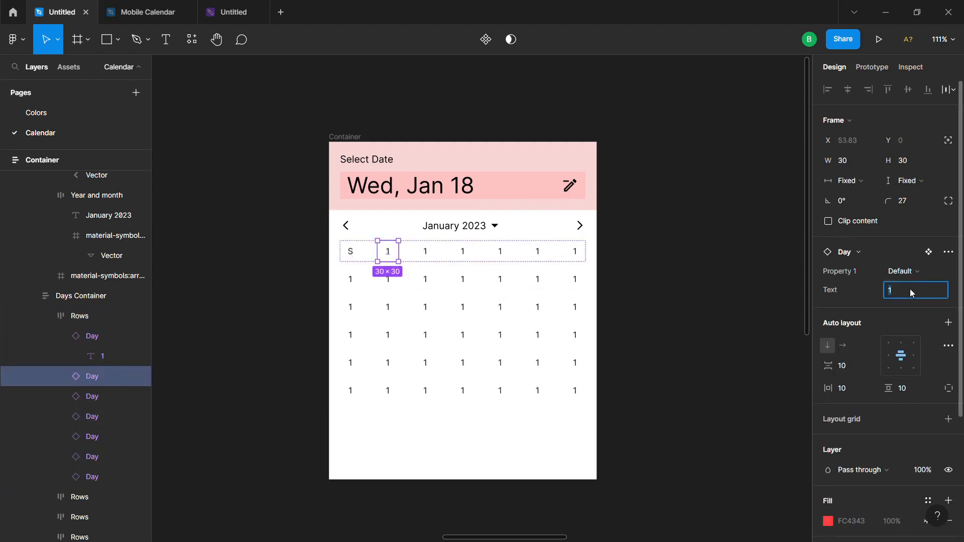
text(M)
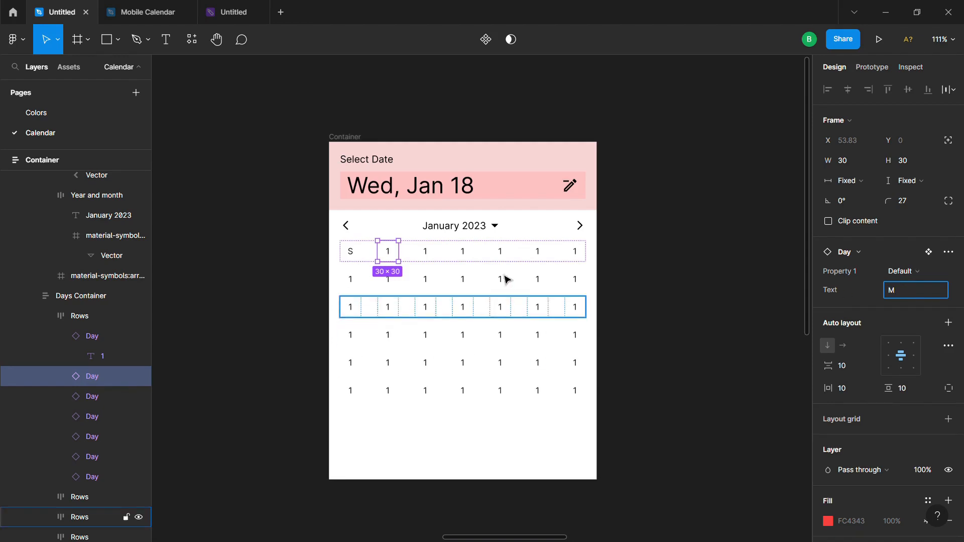
click(426, 252)
text(T)
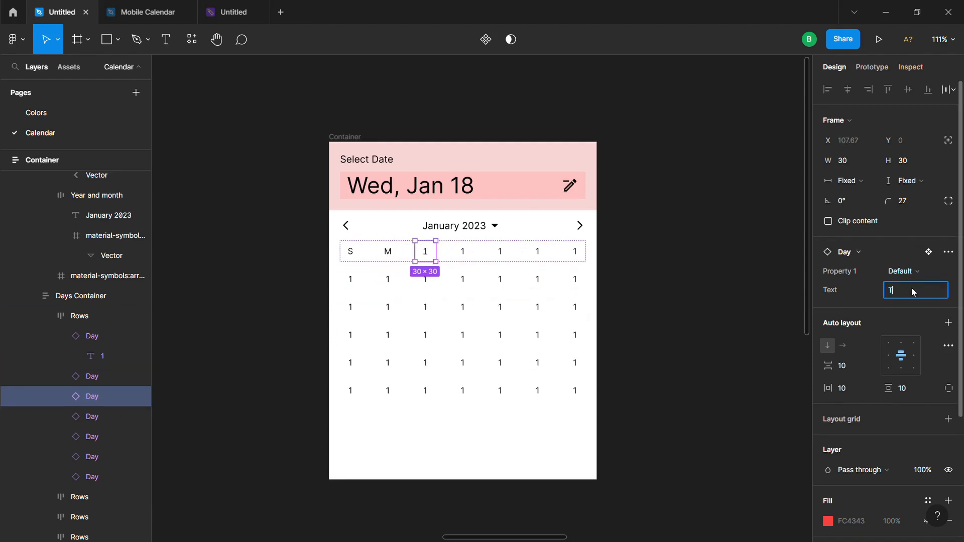
click(462, 252)
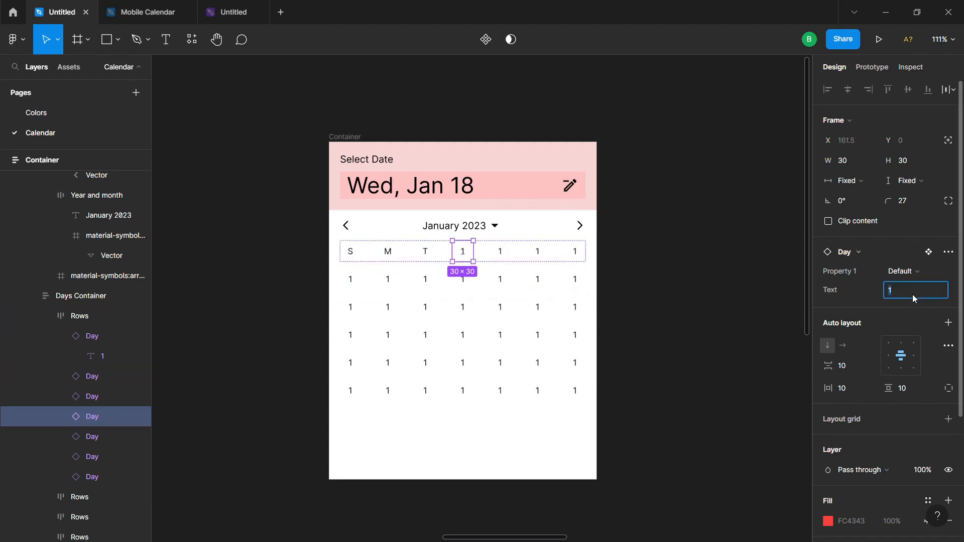
text(W)
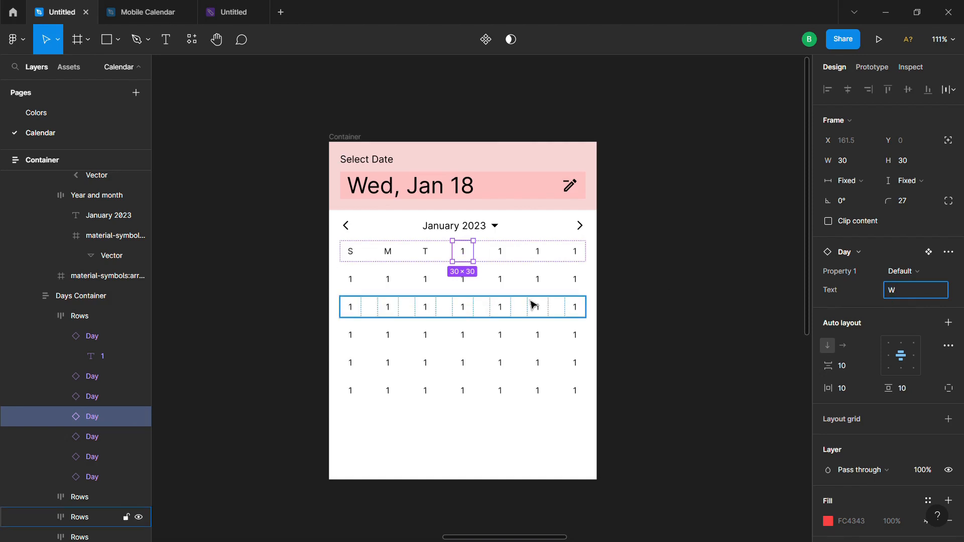
Step: Set the Text property of the last three Day instances in the top row to T, F and S
click(500, 252)
click(894, 288)
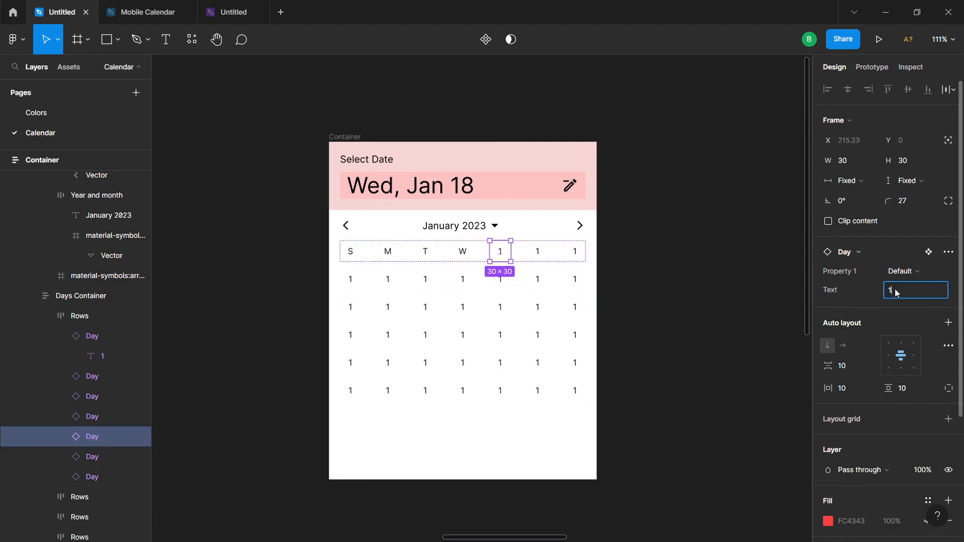
text(T)
click(539, 252)
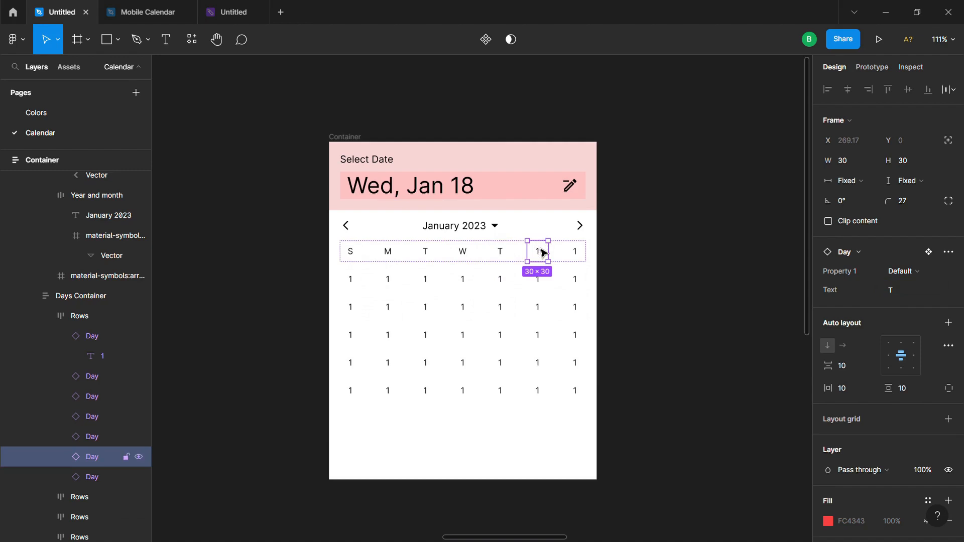
click(899, 292)
text(F)
click(575, 251)
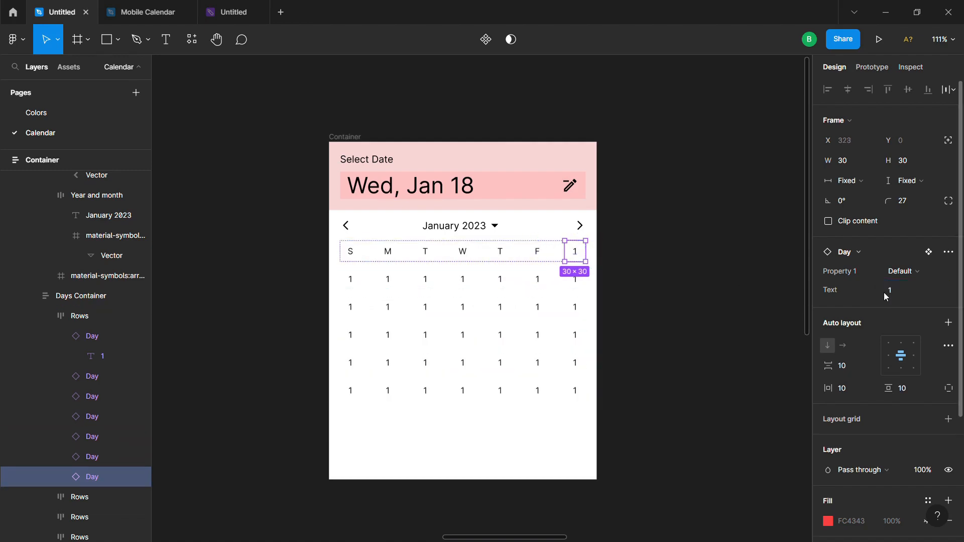
text(S)
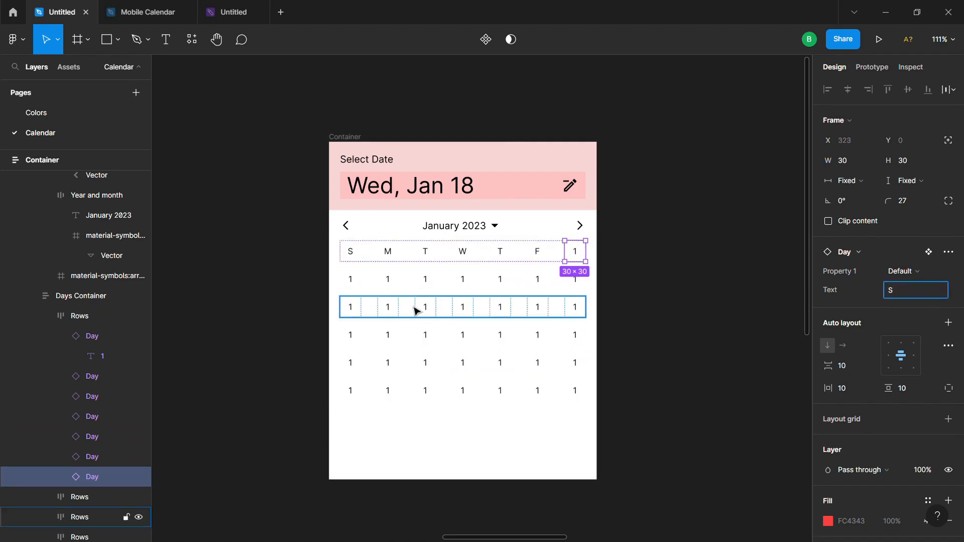
Step: Set the second Day instance in the row below the weekday initials to 2 and open the third one's Text property for editing
click(355, 285)
click(360, 282)
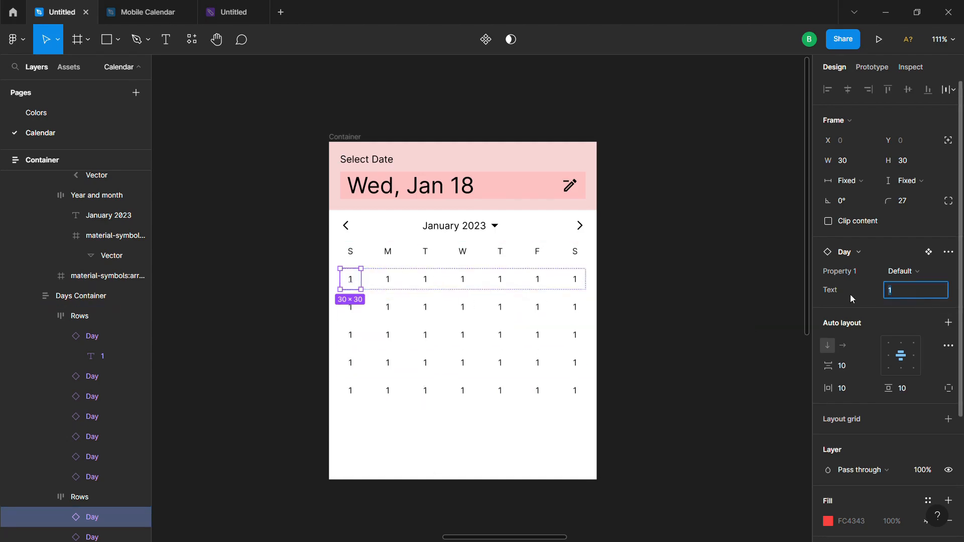
click(387, 279)
click(905, 288)
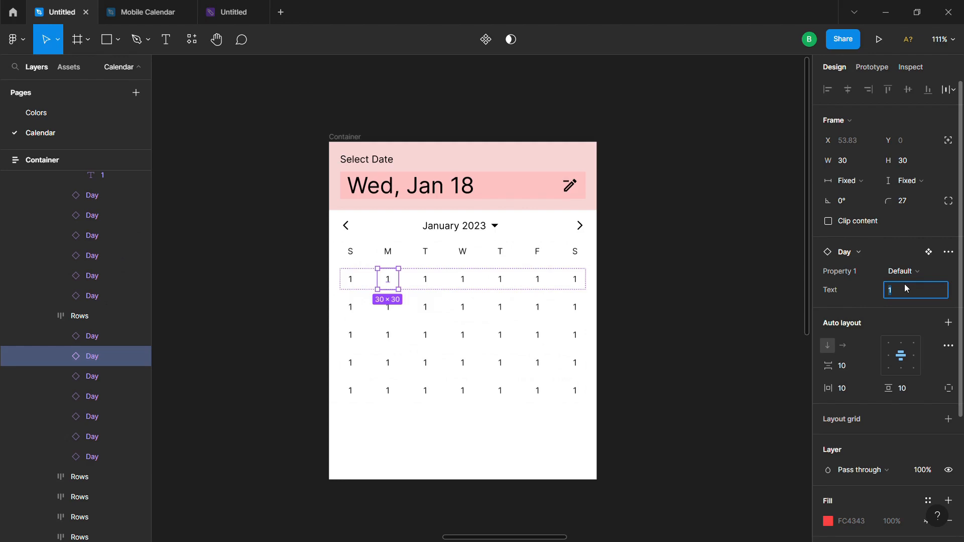
text(2)
click(427, 283)
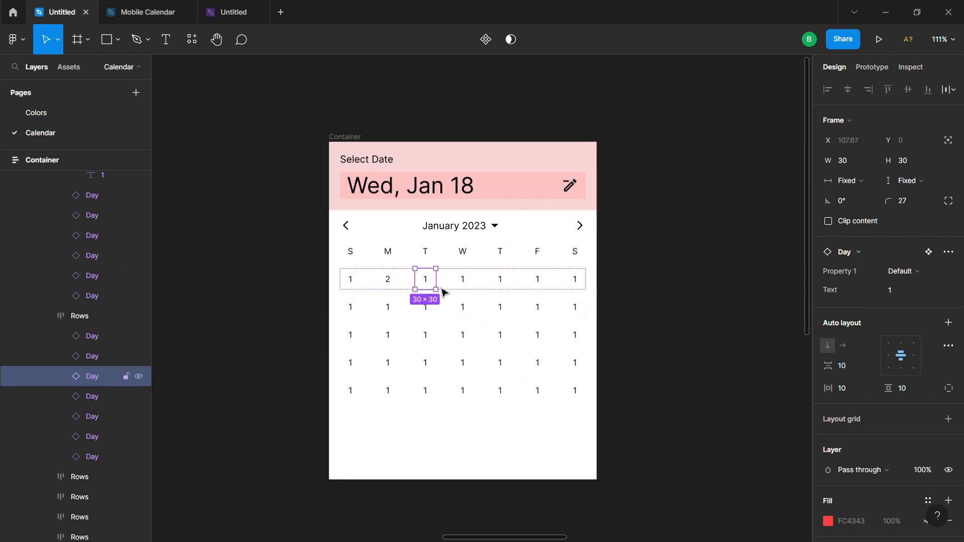
click(897, 297)
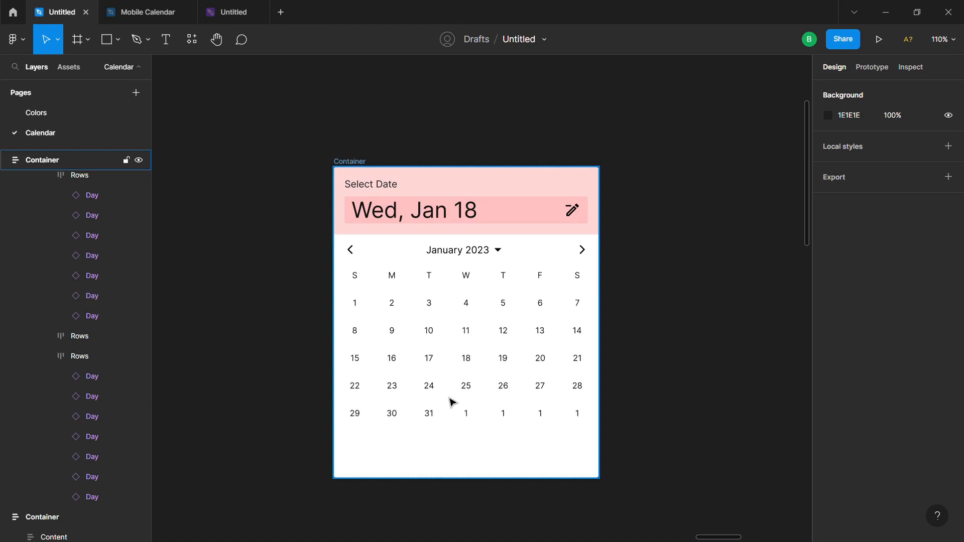
Step: Hide the four unused Day instances following 31 in the last row of the day grid
click(462, 421)
double_click(462, 420)
double_click(463, 420)
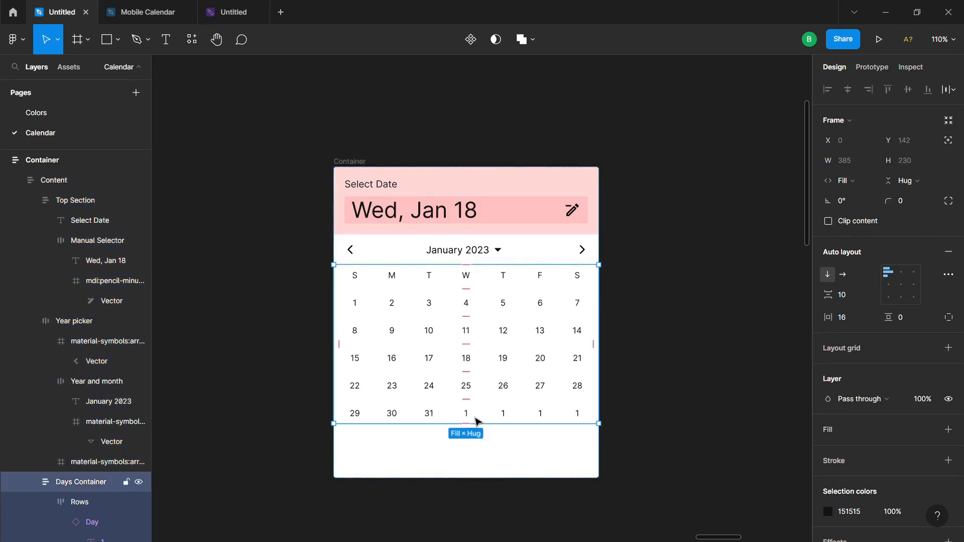
double_click(476, 421)
double_click(474, 418)
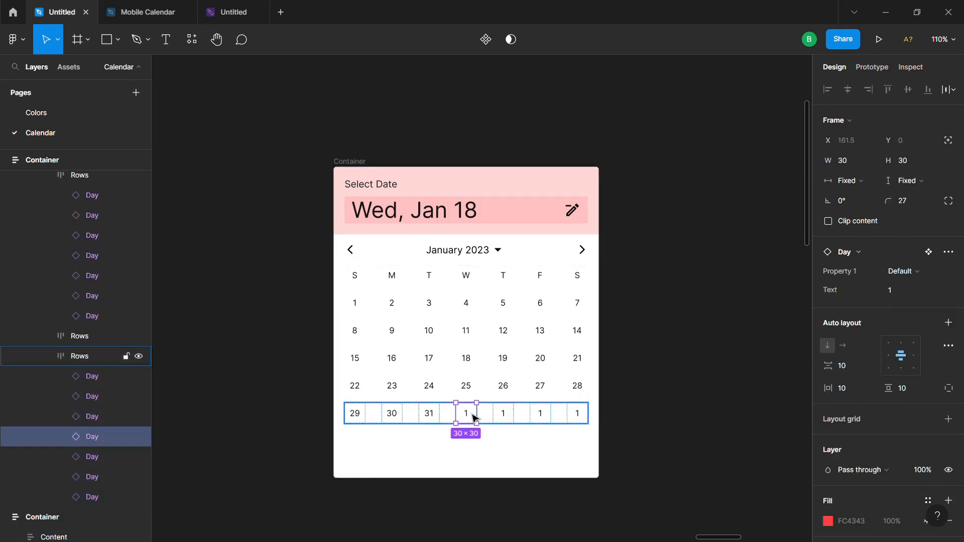
shift+click(505, 420)
shift+click(543, 420)
shift+click(578, 421)
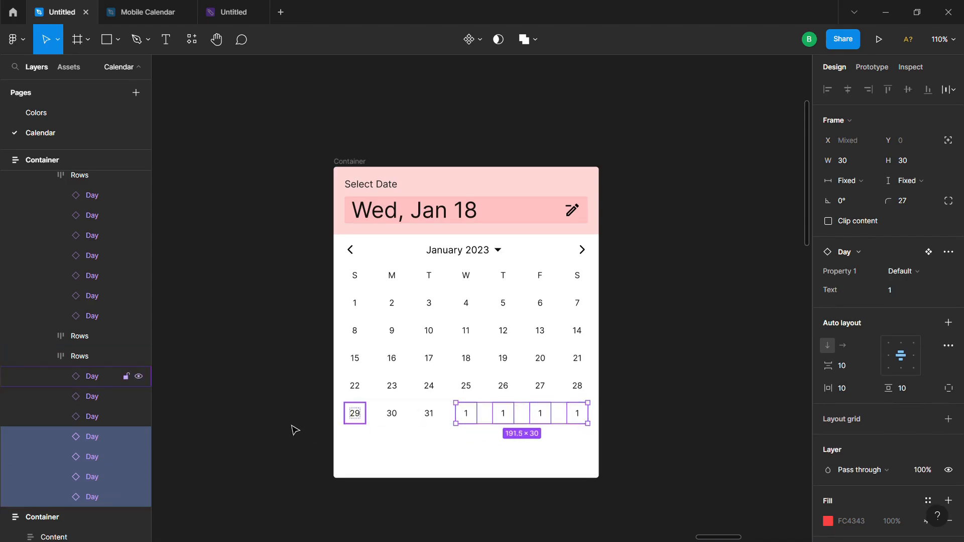
click(138, 437)
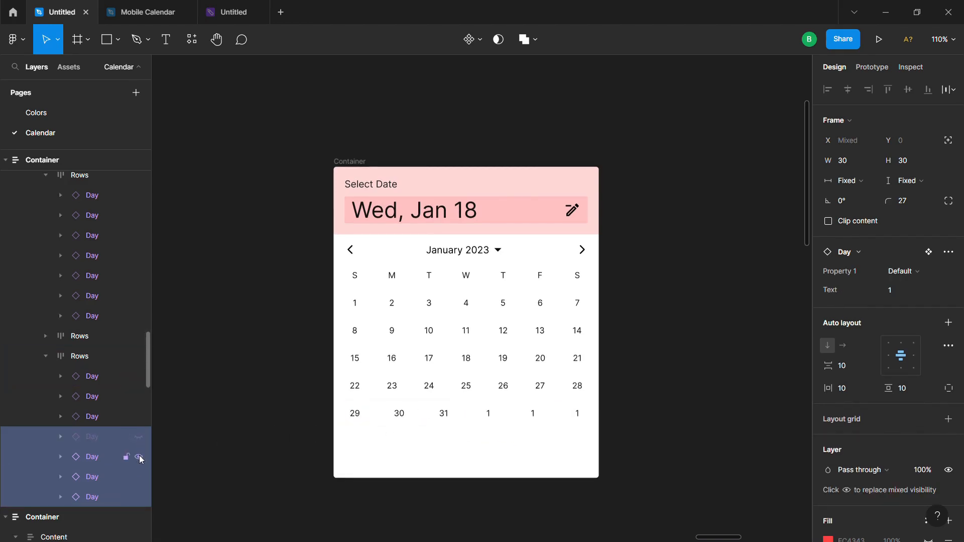
click(139, 456)
click(141, 477)
click(140, 497)
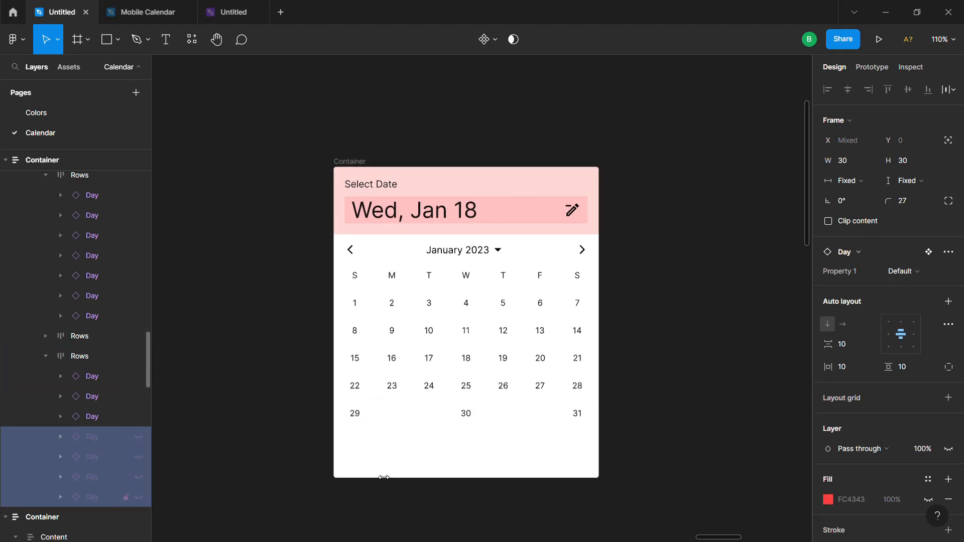
Step: Change the spacing mode of the last Rows frame to Packed in its advanced layout settings
click(439, 415)
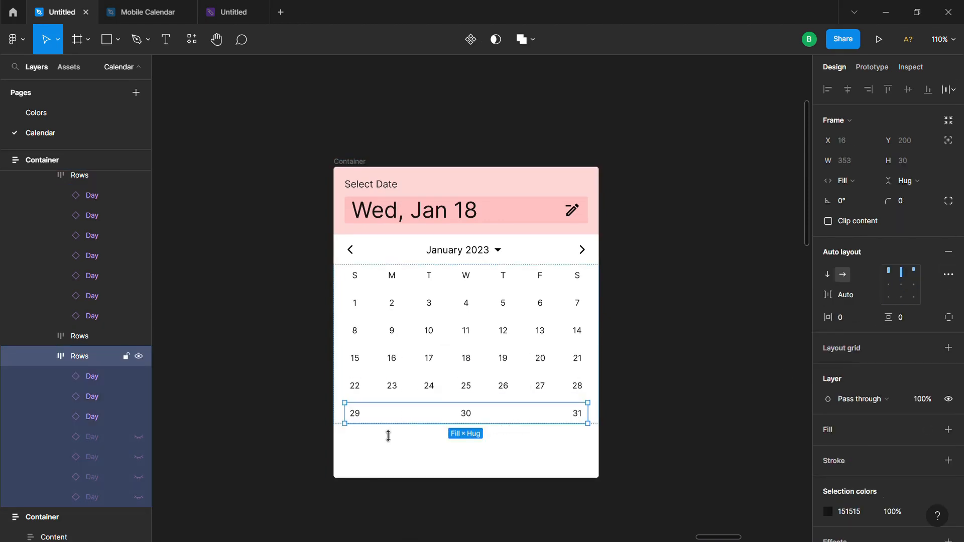
click(948, 274)
click(767, 381)
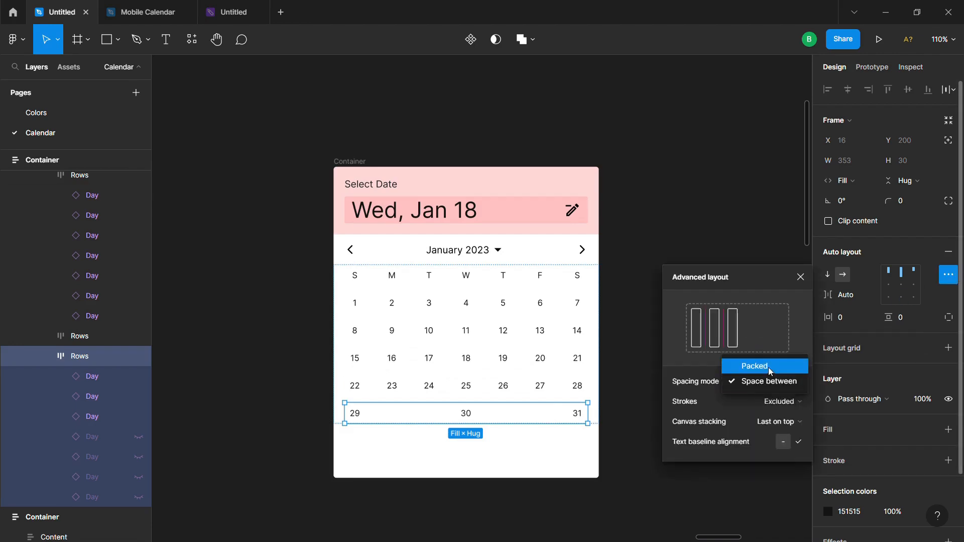
click(768, 367)
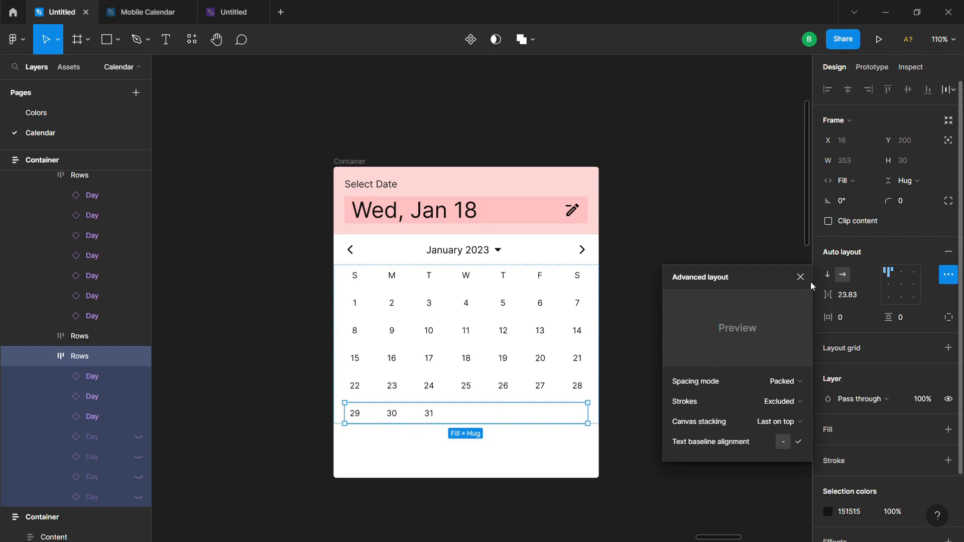
key(Escape)
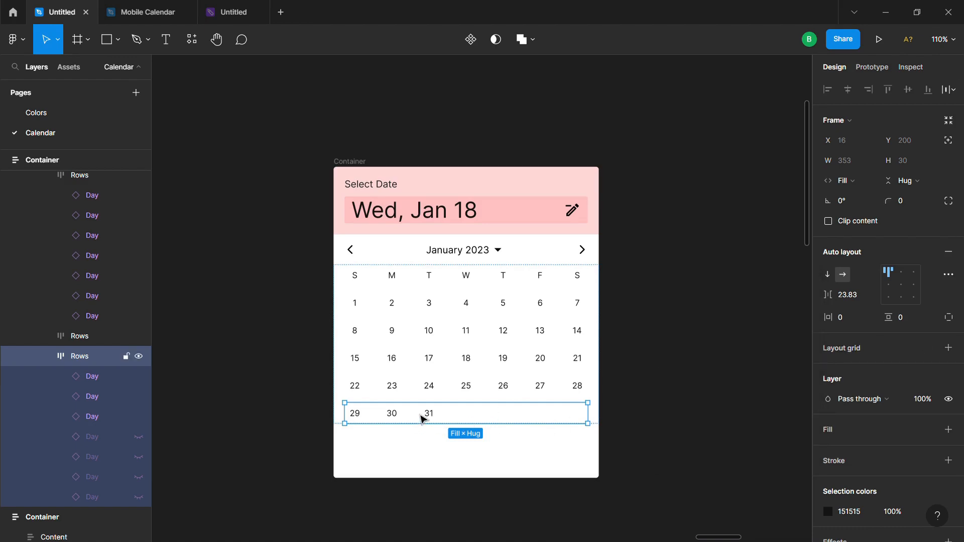
Step: Set the horizontal spacing between items in the last Rows frame to 10
click(860, 299)
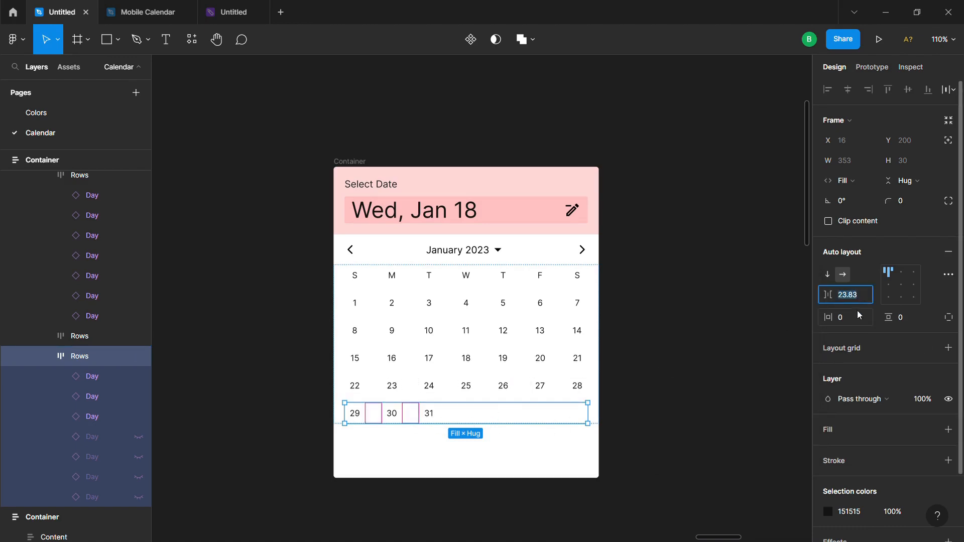
text(10)
key(Return)
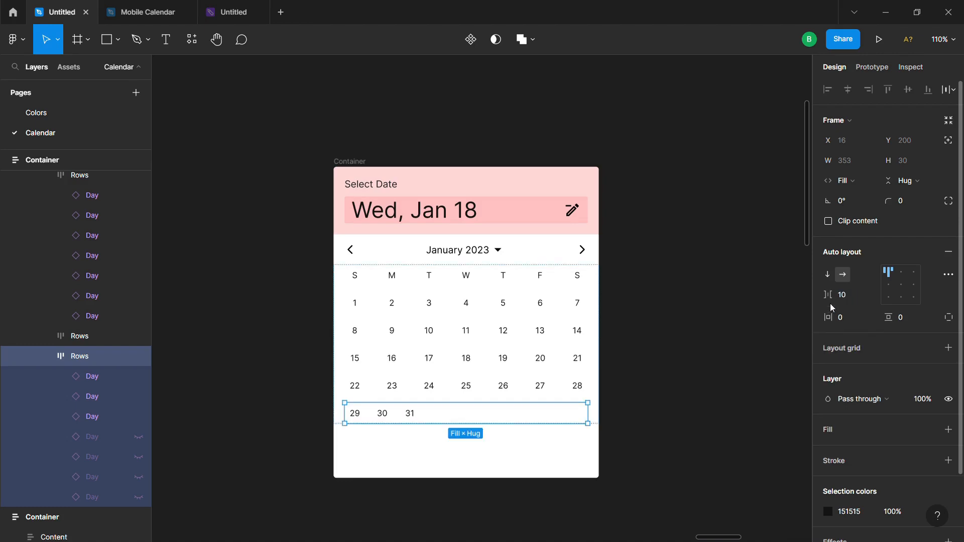
Step: Set the last Rows frame's item spacing to 23.83 so its dates line up with the columns above
click(395, 397)
click(395, 396)
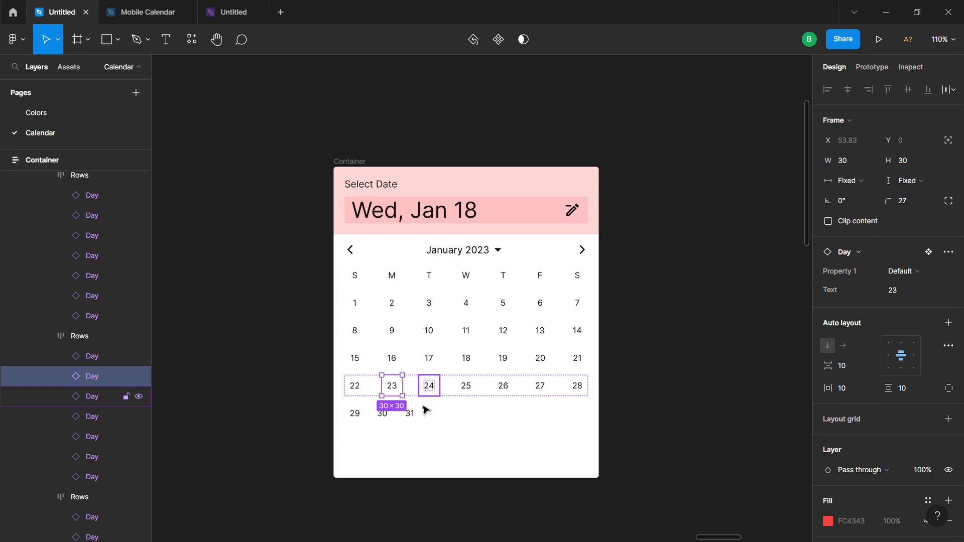
click(394, 421)
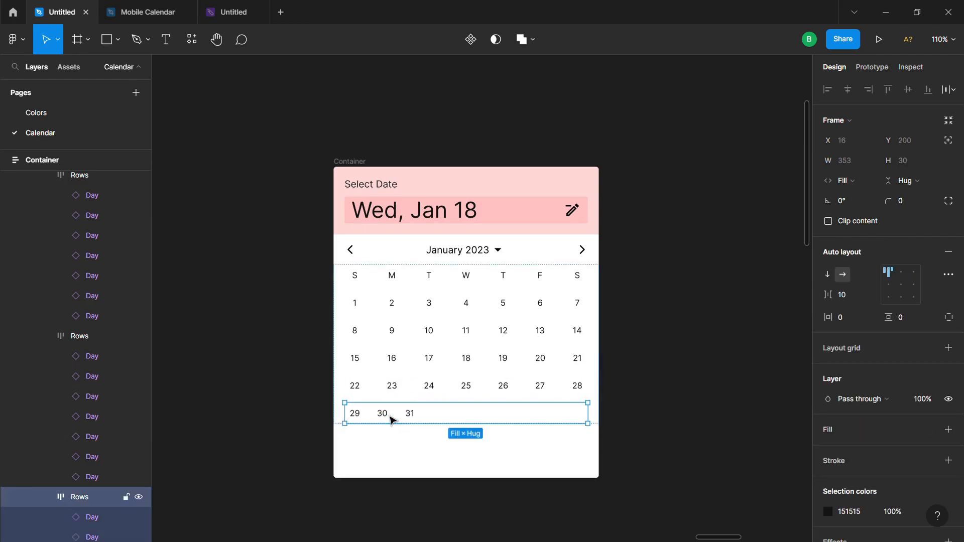
click(855, 299)
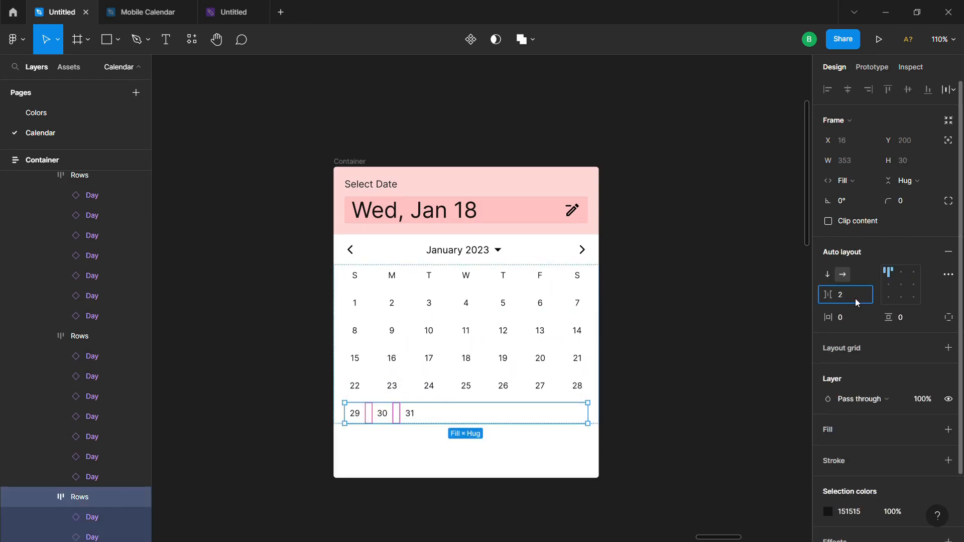
text(23.83)
key(Return)
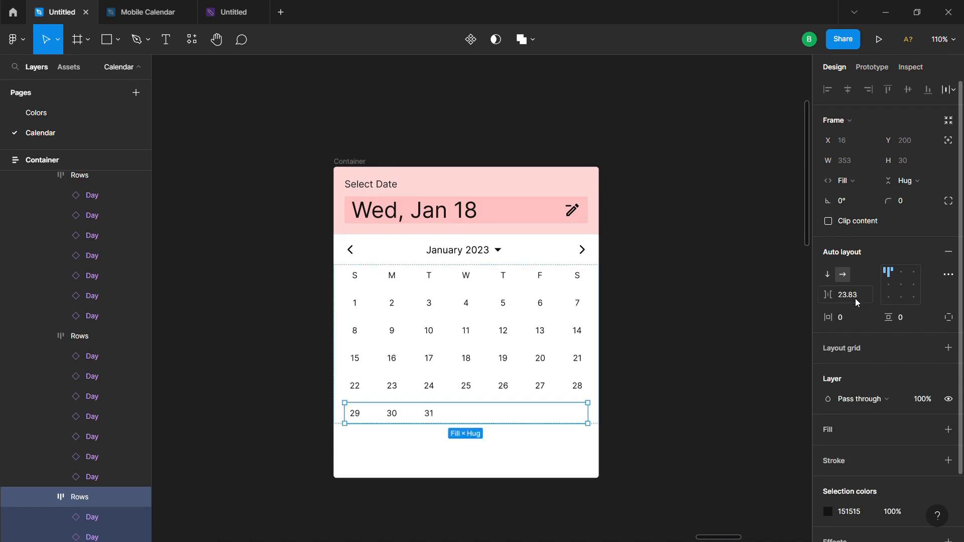
double_click(393, 391)
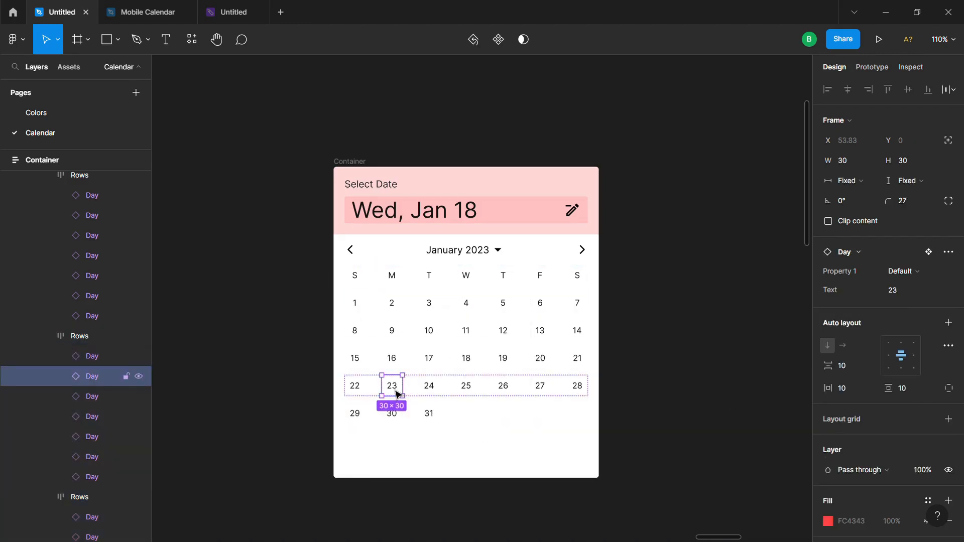
Step: Add a text layer reading Cancel to the Content frame, directly below the Days Container
click(447, 433)
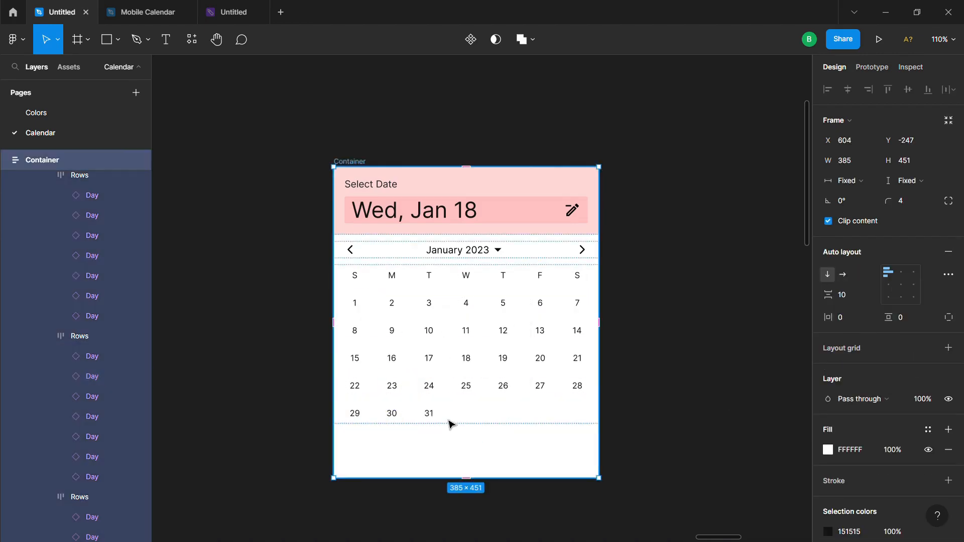
double_click(450, 420)
click(428, 441)
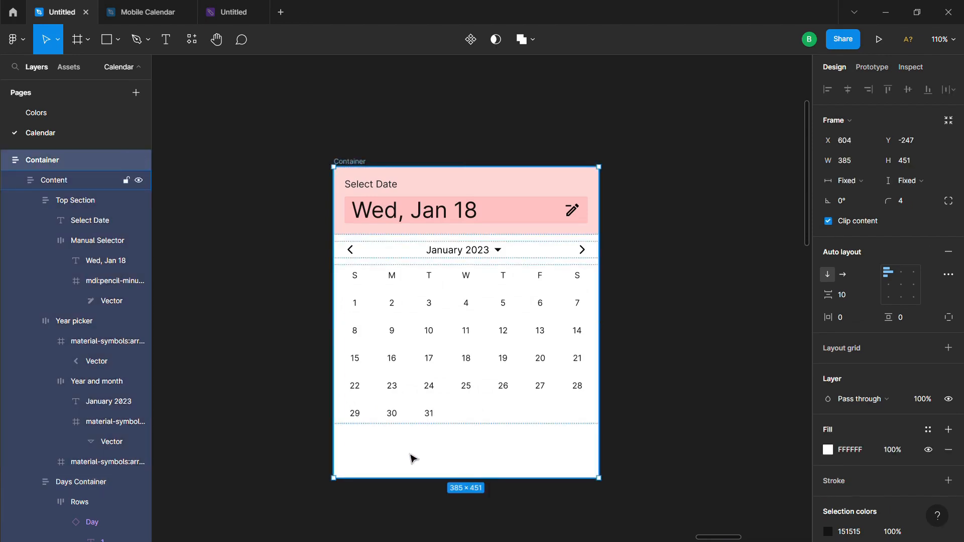
click(412, 458)
key(t)
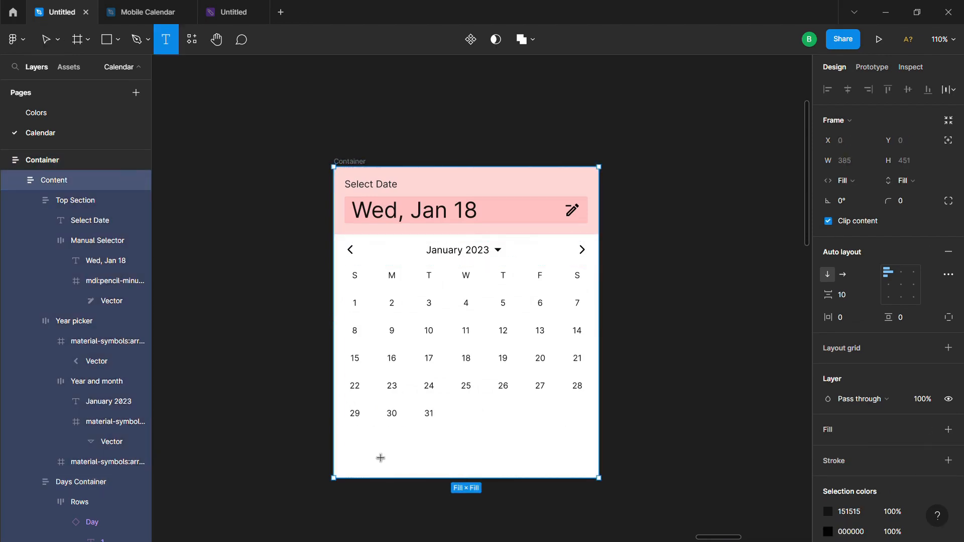
click(524, 444)
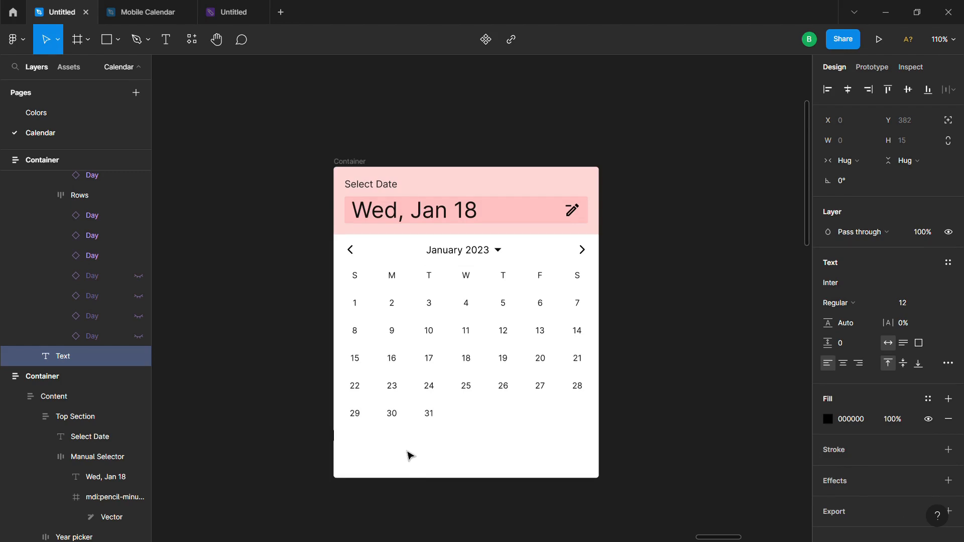
text(Cancel)
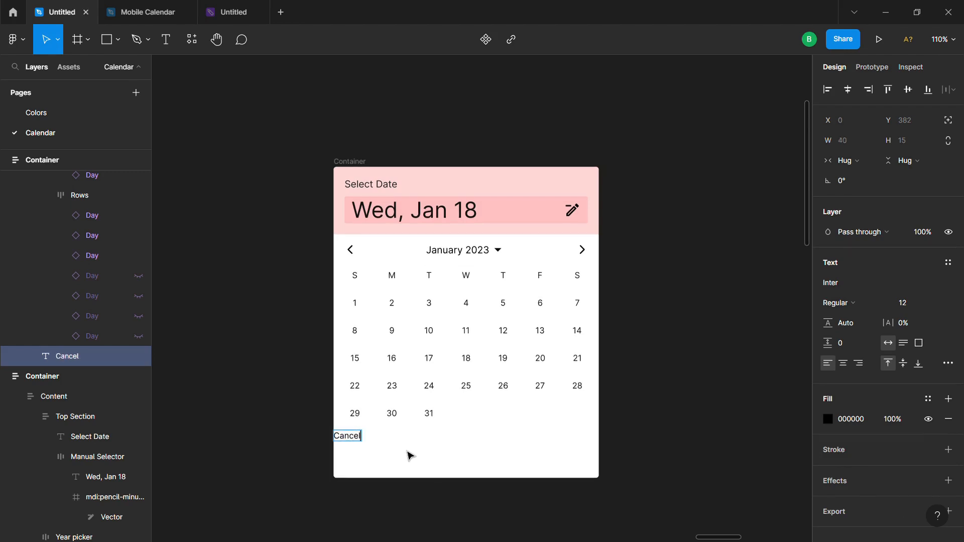
key(Escape)
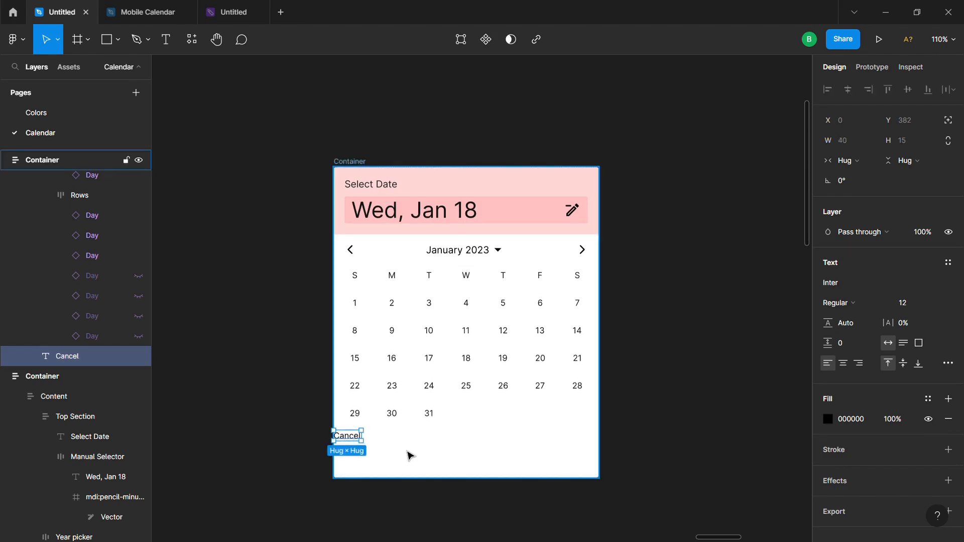
Step: Duplicate the Cancel text layer and change the copy's text to Done
key(ctrl+d)
key(Return)
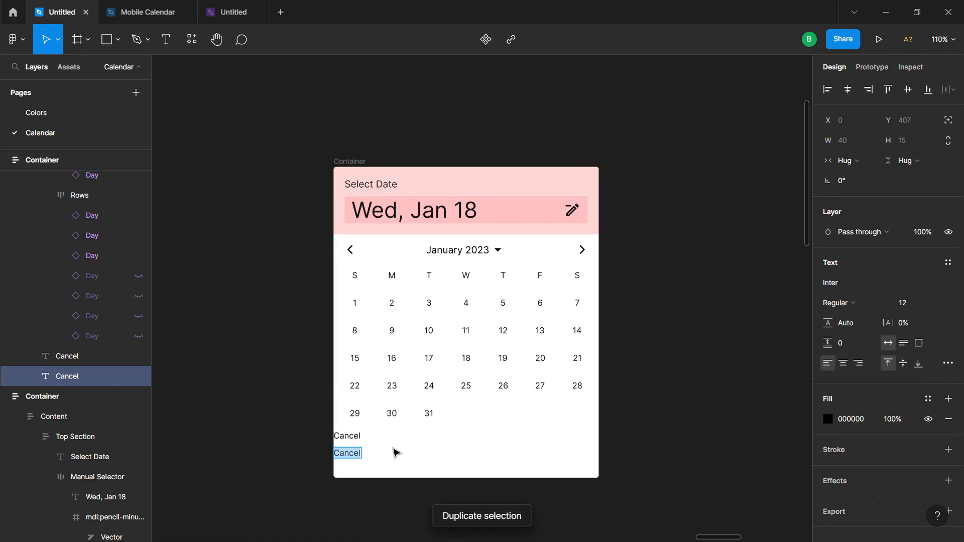
text(Done)
key(Escape)
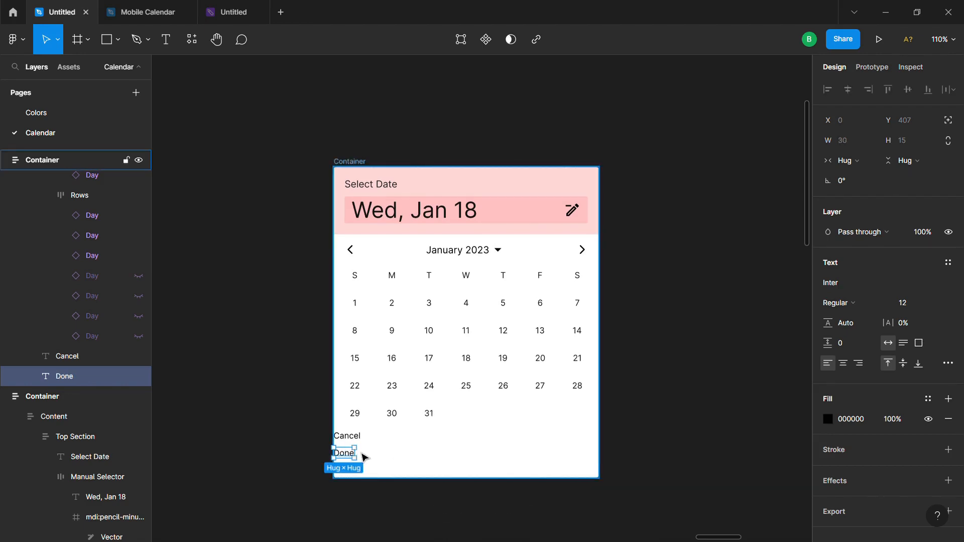
Step: Wrap the Cancel and Done text layers in one auto layout frame with horizontal direction
shift+click(346, 436)
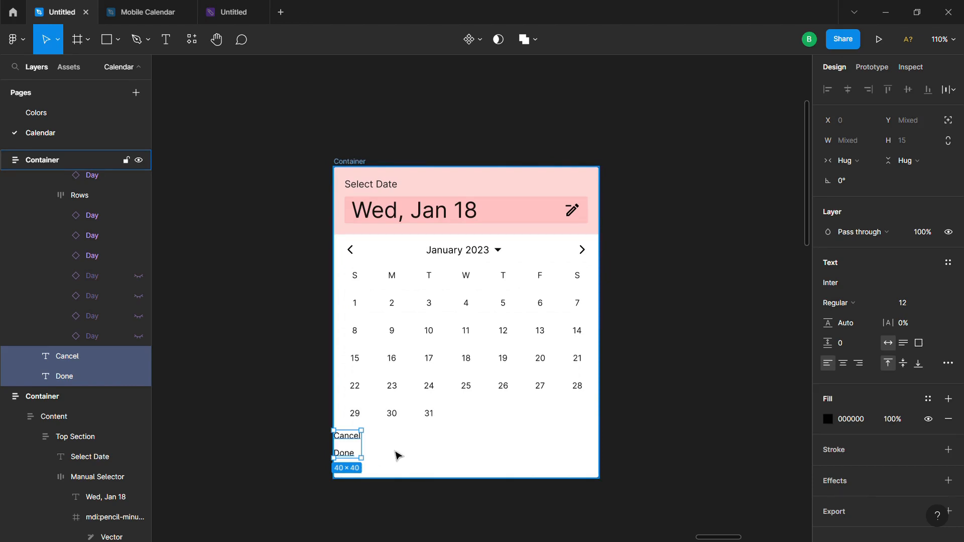
key(shift+a)
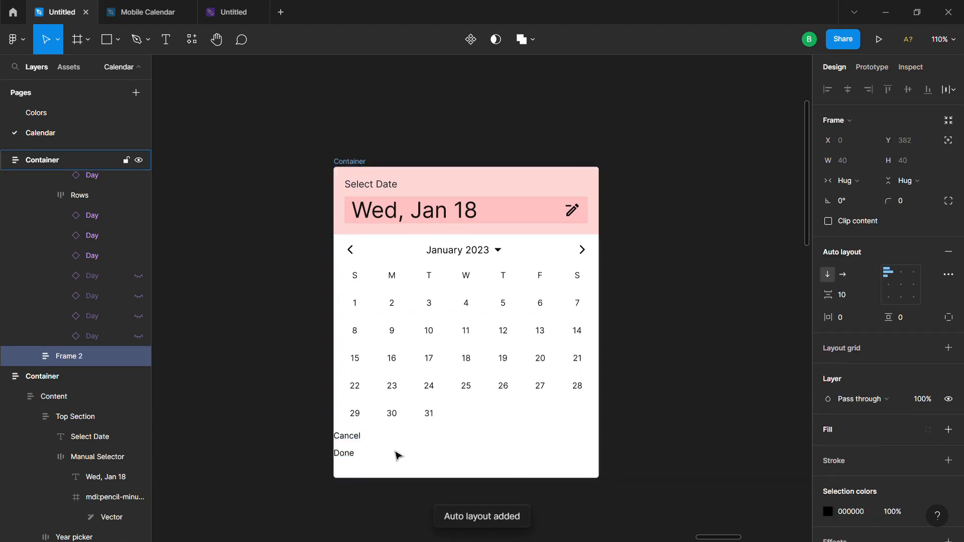
click(844, 274)
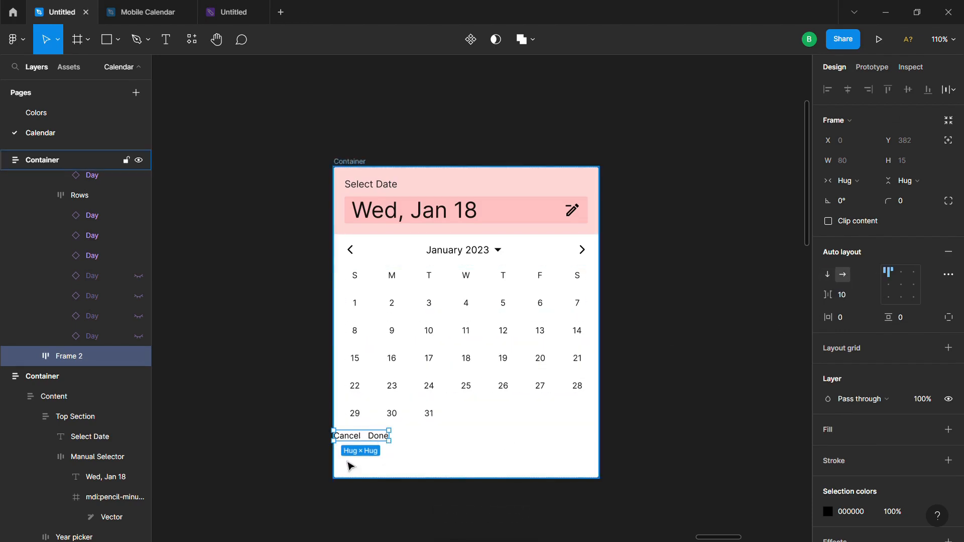
Step: Set the width of the frame around Cancel and Done to Fill and rename the frame Buttons
click(848, 181)
click(862, 197)
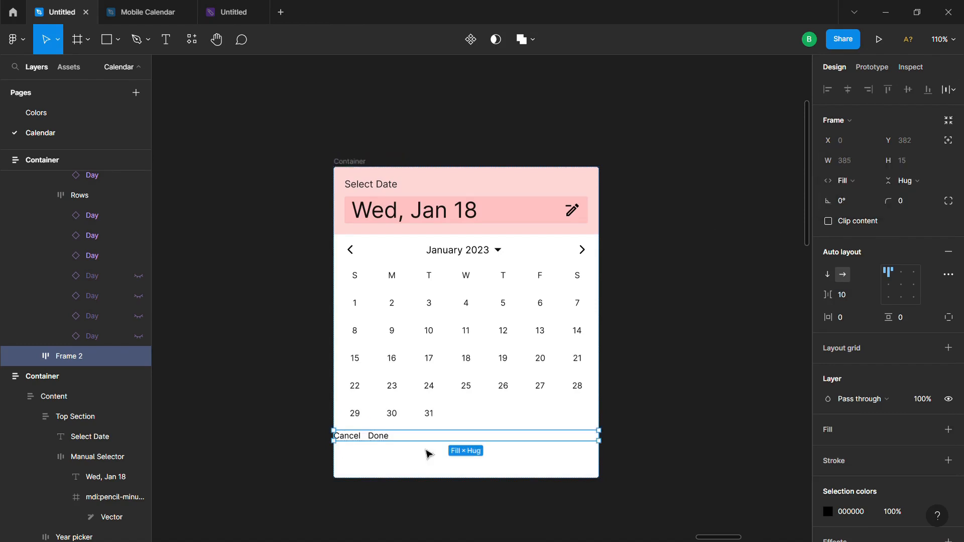
double_click(71, 359)
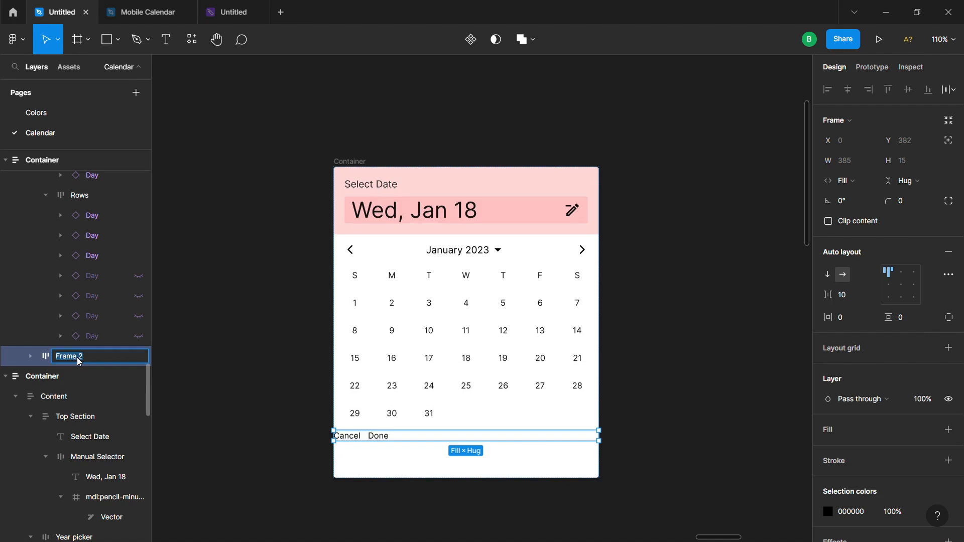
key(Return)
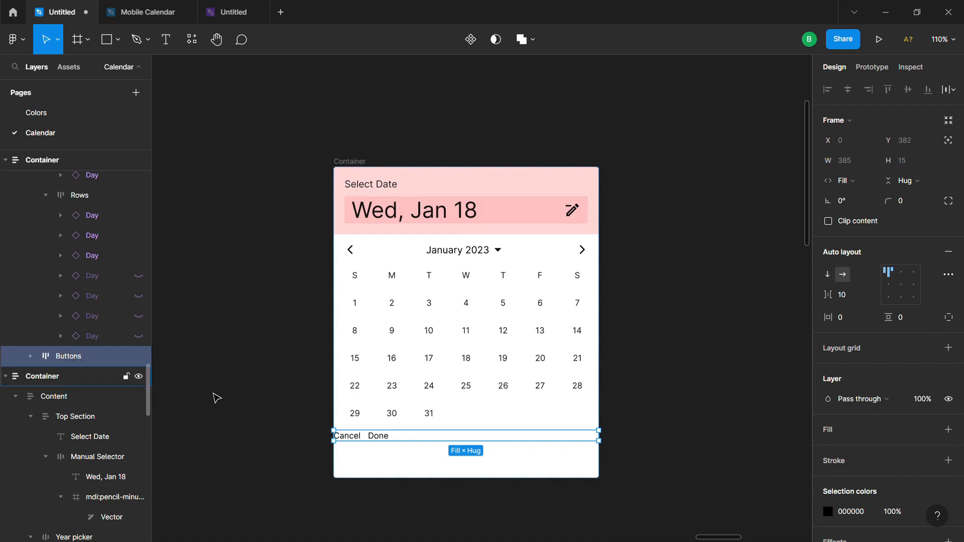
Step: Set the Buttons frame's spacing mode to Space between and its horizontal padding to 16
click(949, 275)
click(786, 381)
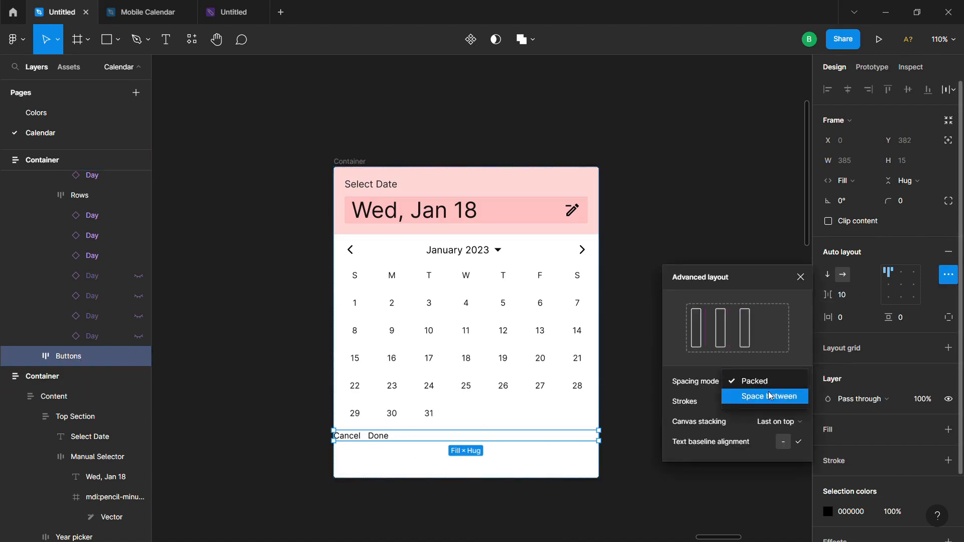
click(713, 397)
click(865, 322)
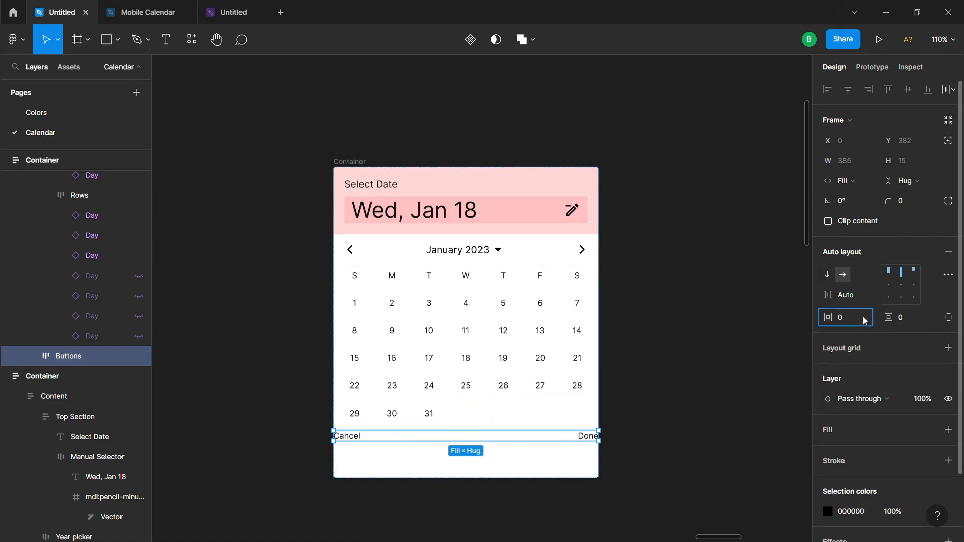
key(Return)
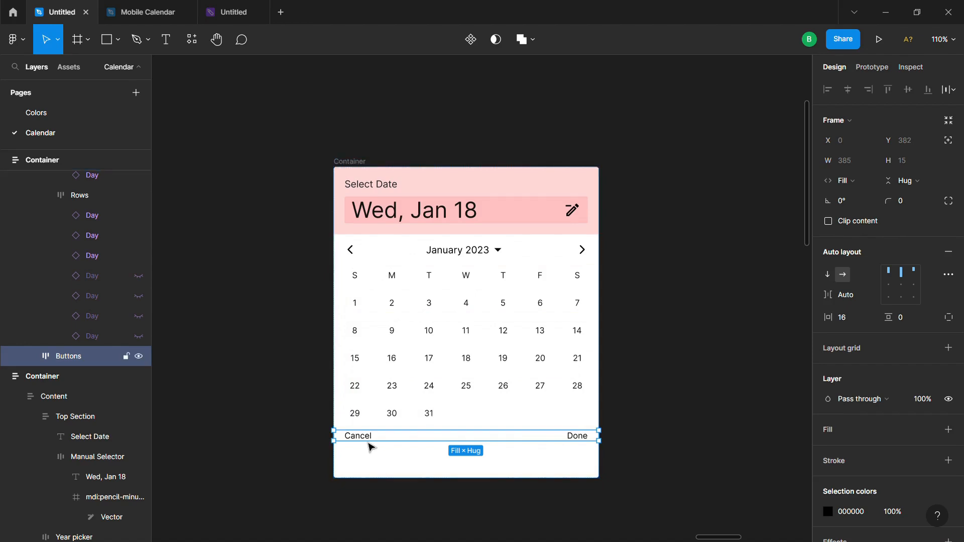
click(425, 445)
click(425, 444)
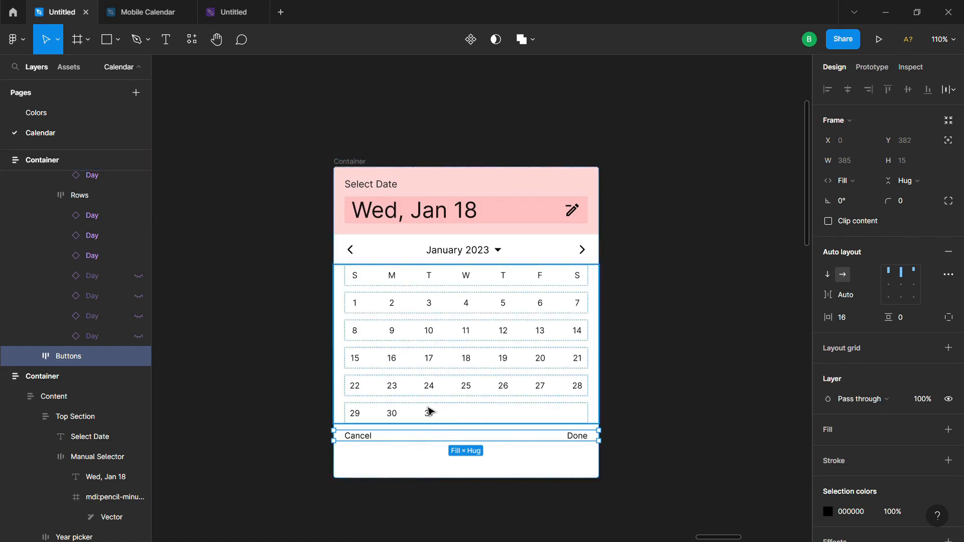
click(947, 276)
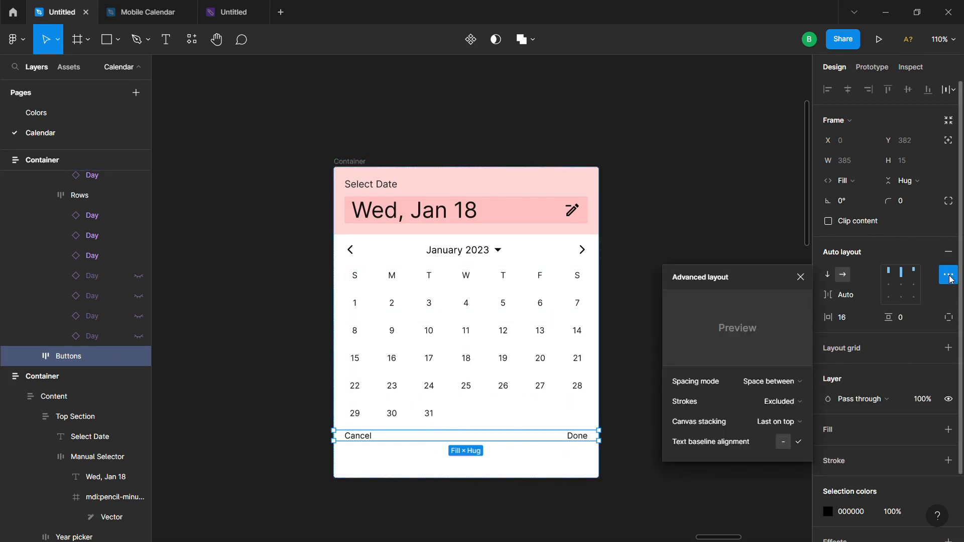
click(948, 277)
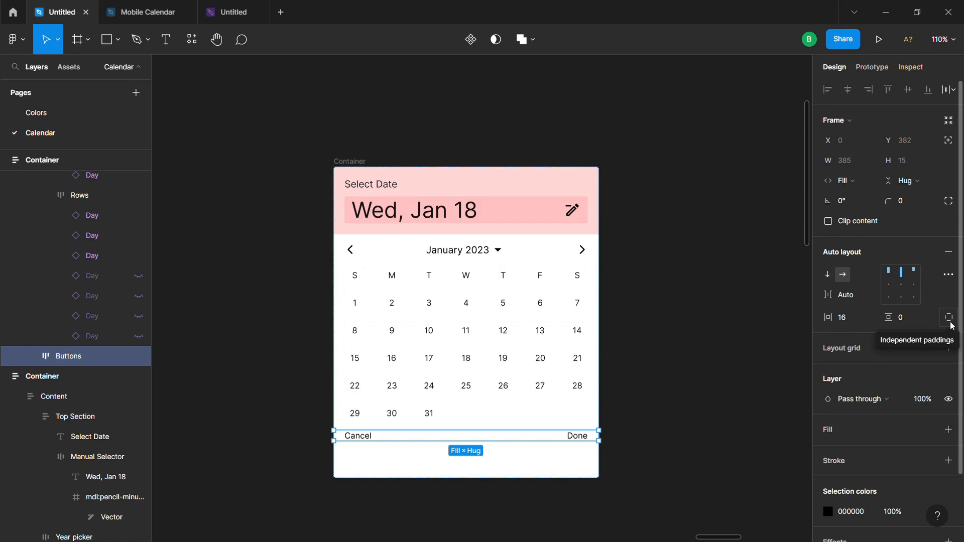
Step: Switch the Buttons frame to independent paddings and set its top padding to 30
click(949, 318)
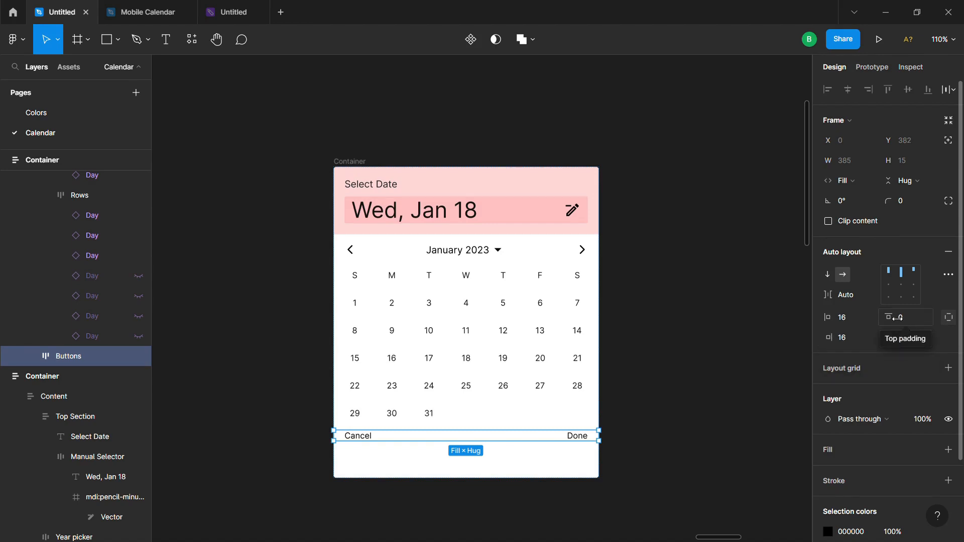
mouse_move(888, 317)
mouse_down()
mouse_move(938, 327)
mouse_move(885, 315)
mouse_up()
text(3)
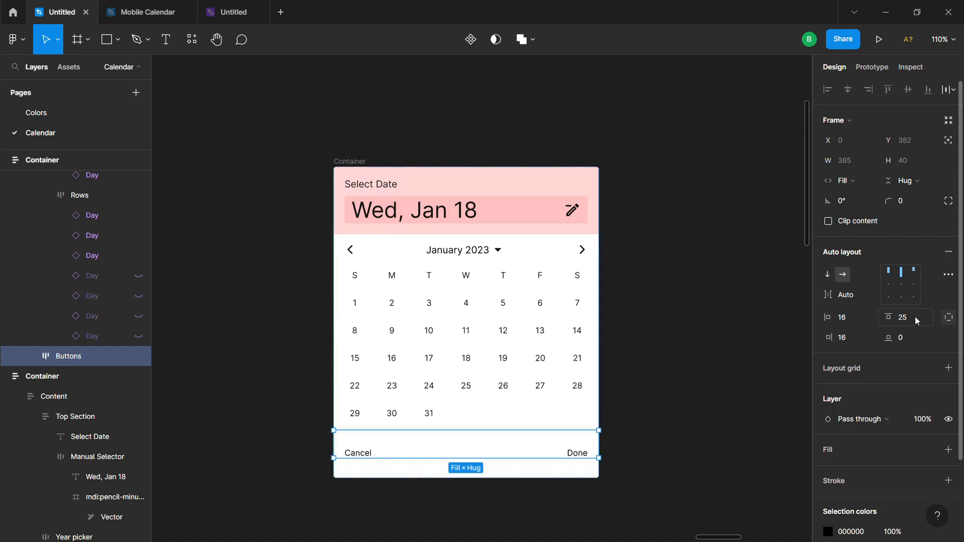
text(0)
key(Return)
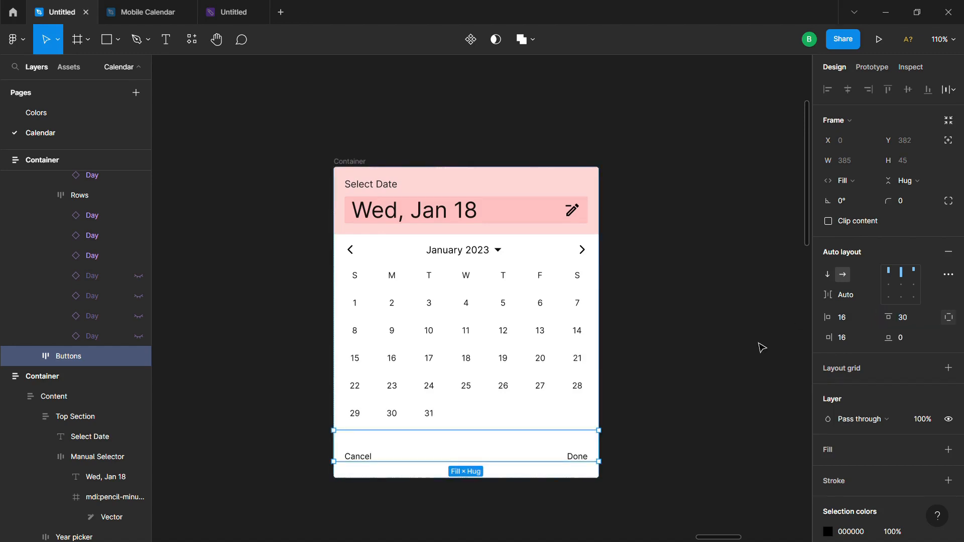
click(758, 346)
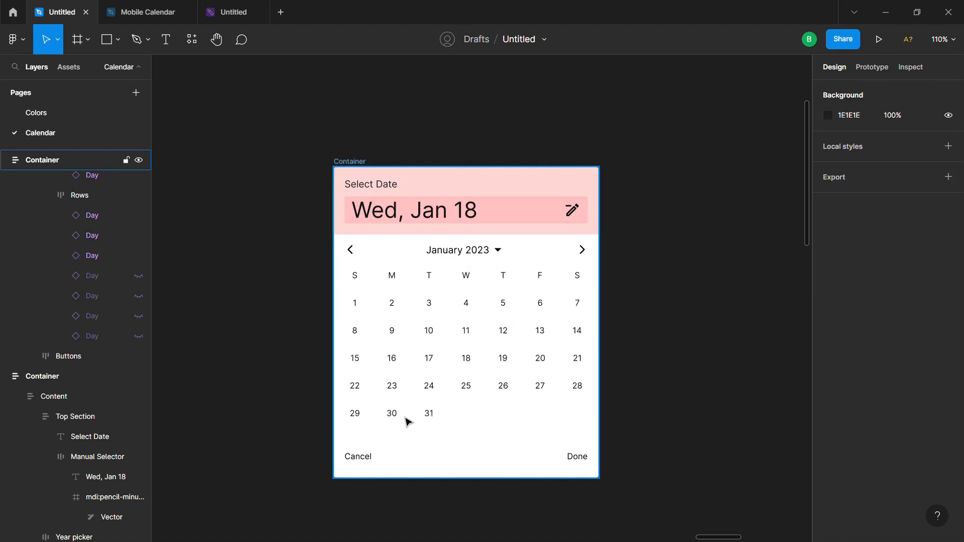
Step: Shorten the calendar Container frame from its lower edge to a height of 446
click(419, 481)
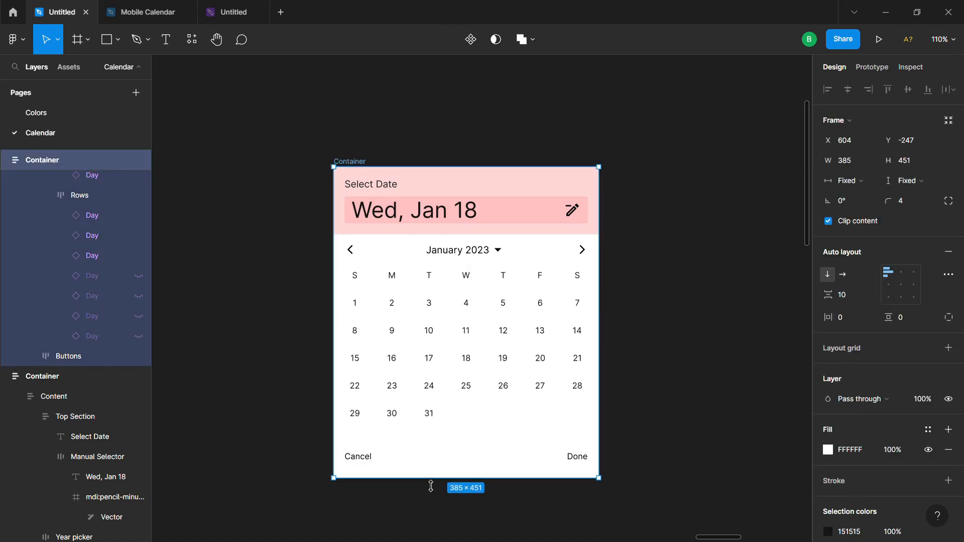
drag(431, 486, 433, 484)
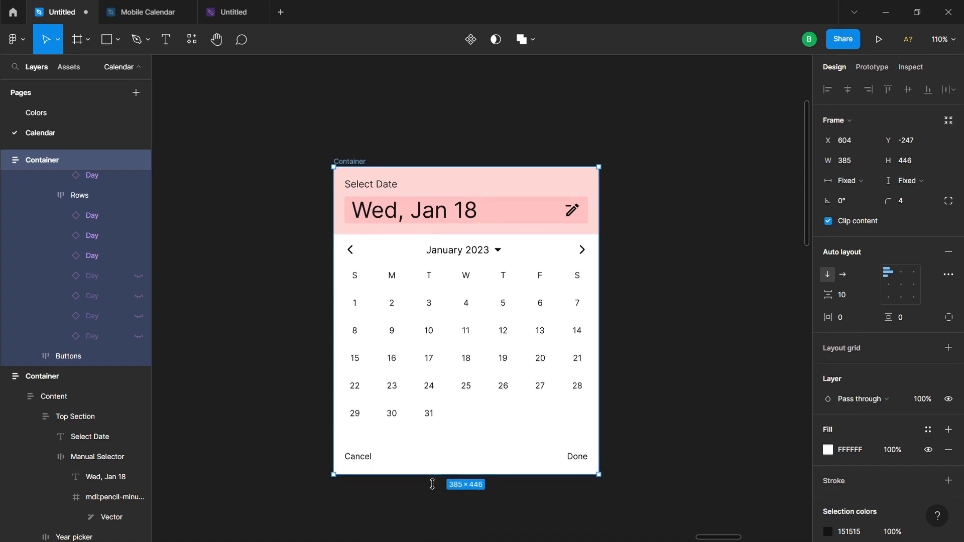
click(673, 410)
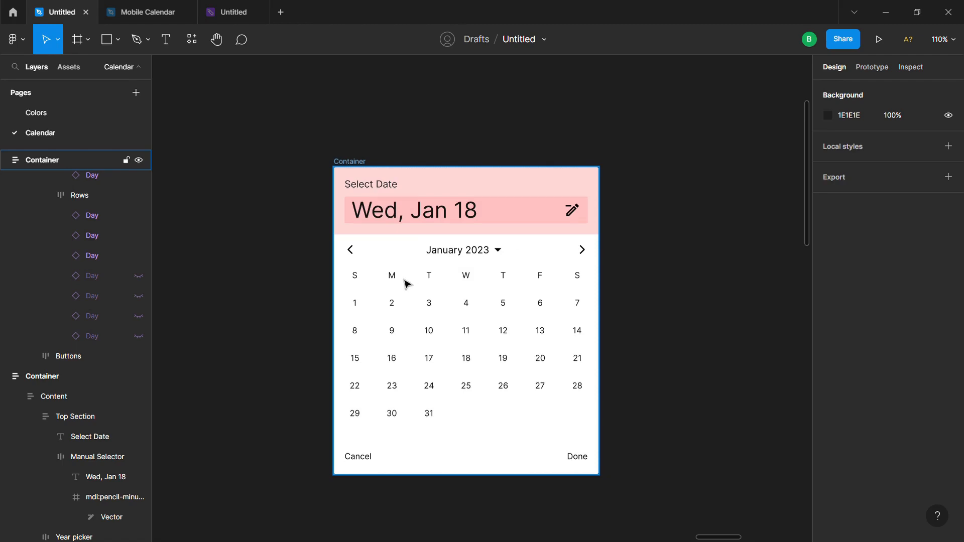
Step: Examine the date picker in the Calendar UI reference screen, including its current-day marking and its Cancel and Done actions
scroll(405, 281, down, 2)
drag(366, 308, 440, 299)
scroll(393, 297, down, 3)
drag(215, 301, 438, 296)
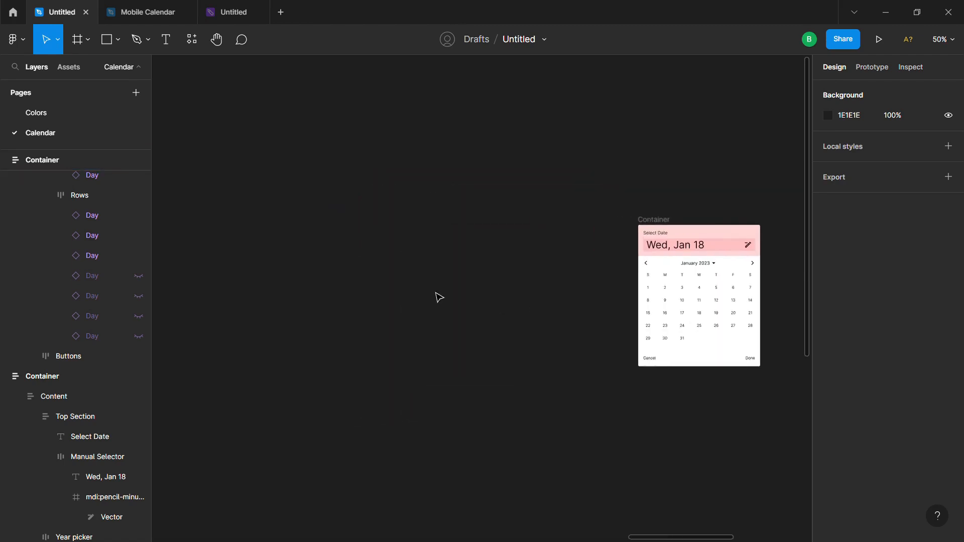
drag(200, 326, 389, 304)
scroll(390, 303, down, 2)
drag(296, 310, 490, 314)
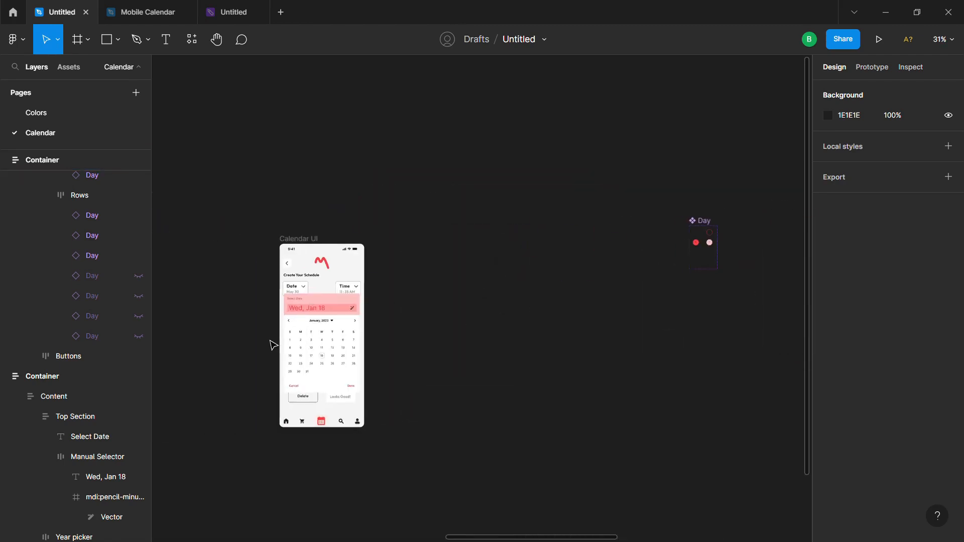
scroll(272, 346, up, 5)
scroll(574, 336, right, 3)
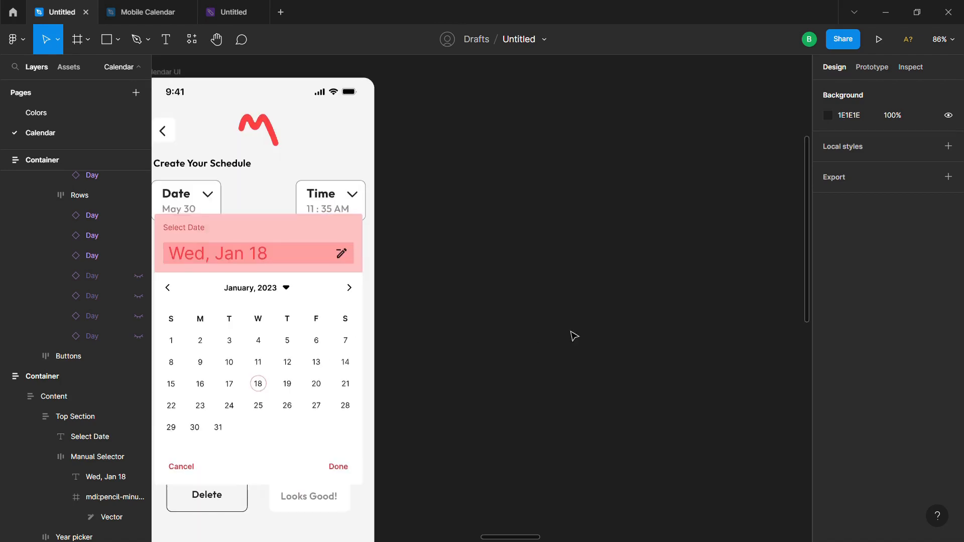
Step: Set Property 1 of the Day instance for the 18th in the calendar Container to Current
scroll(574, 336, down, 4)
scroll(596, 333, right, 10)
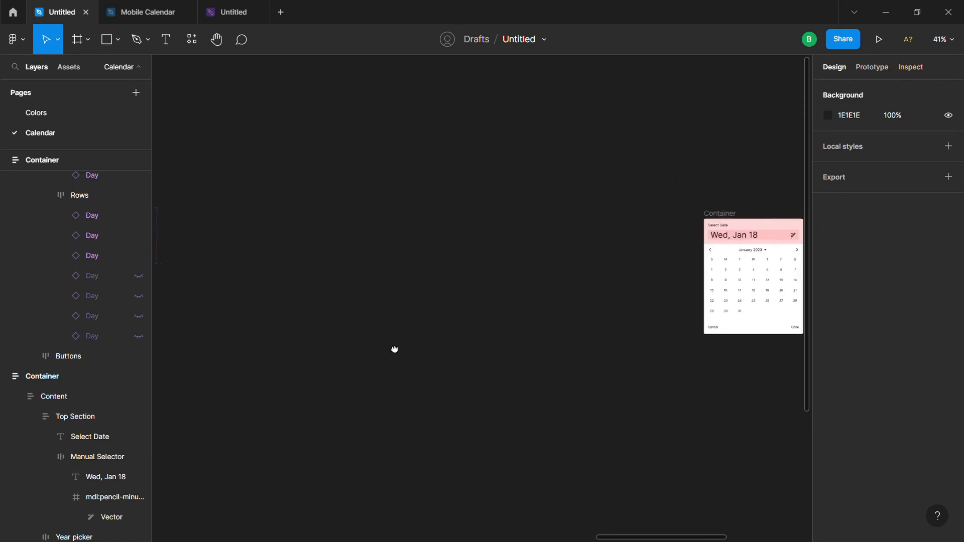
scroll(601, 353, right, 4)
scroll(648, 338, up, 5)
scroll(576, 301, up, 2)
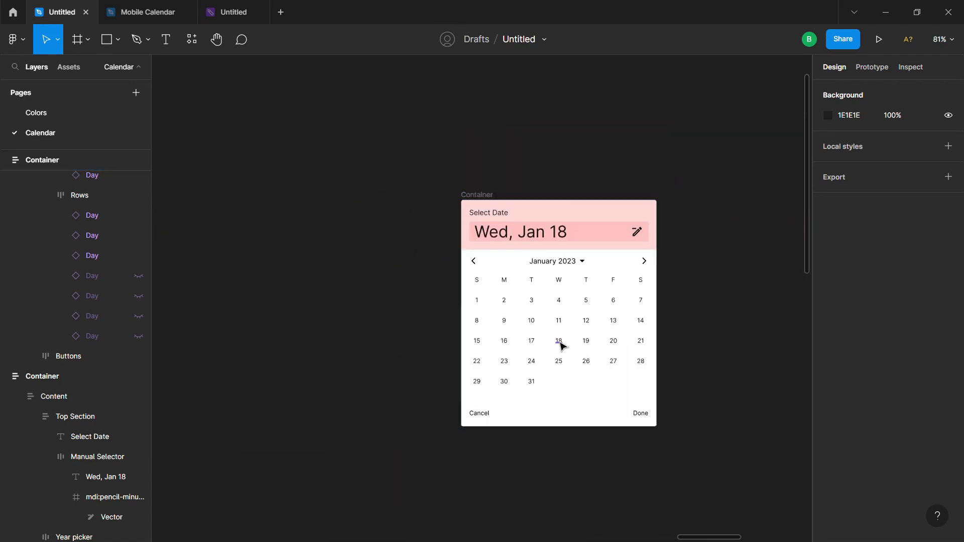
scroll(563, 346, up, 3)
scroll(570, 335, down, 2)
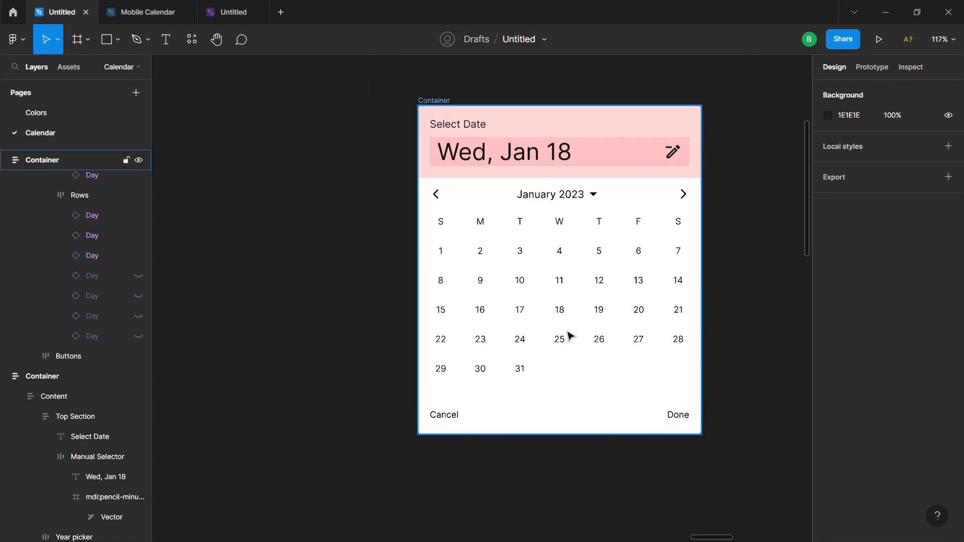
click(567, 317)
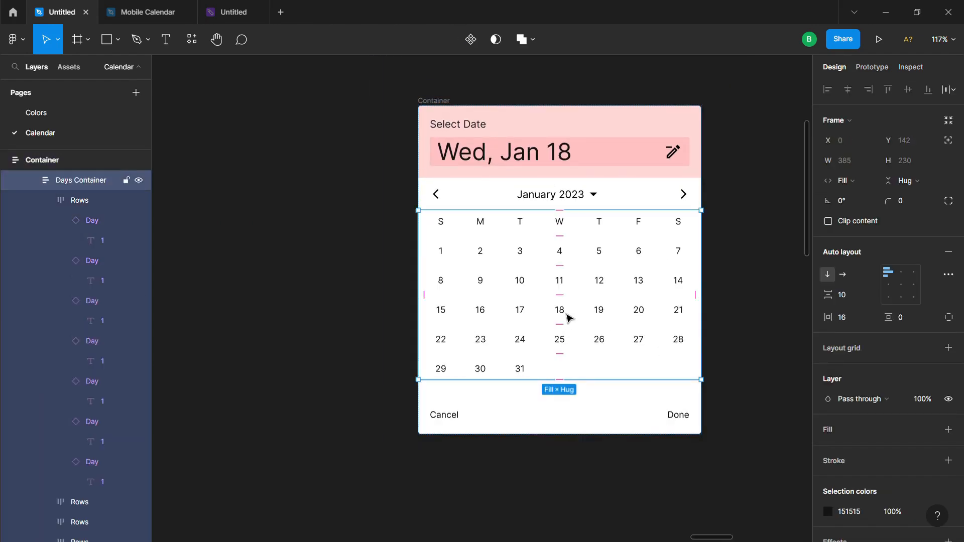
click(568, 316)
click(569, 317)
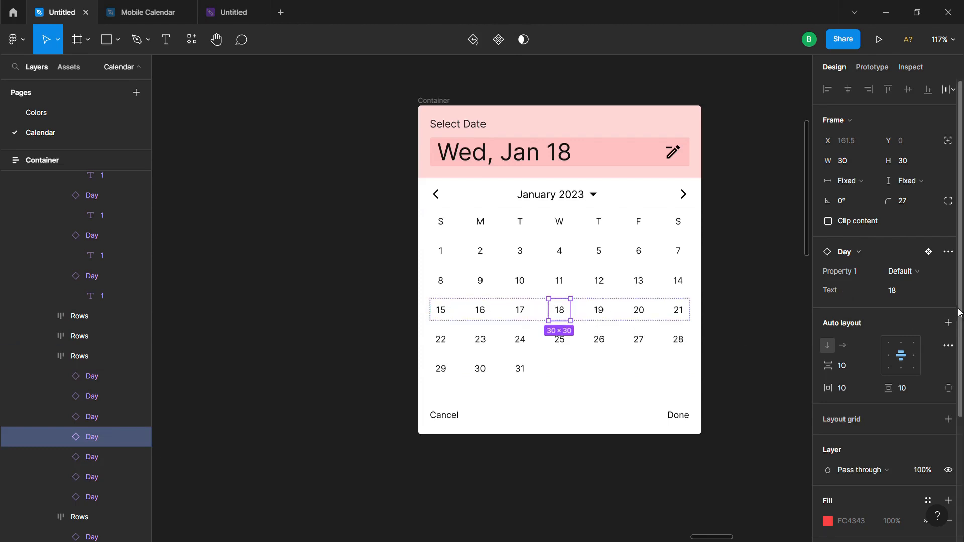
click(915, 271)
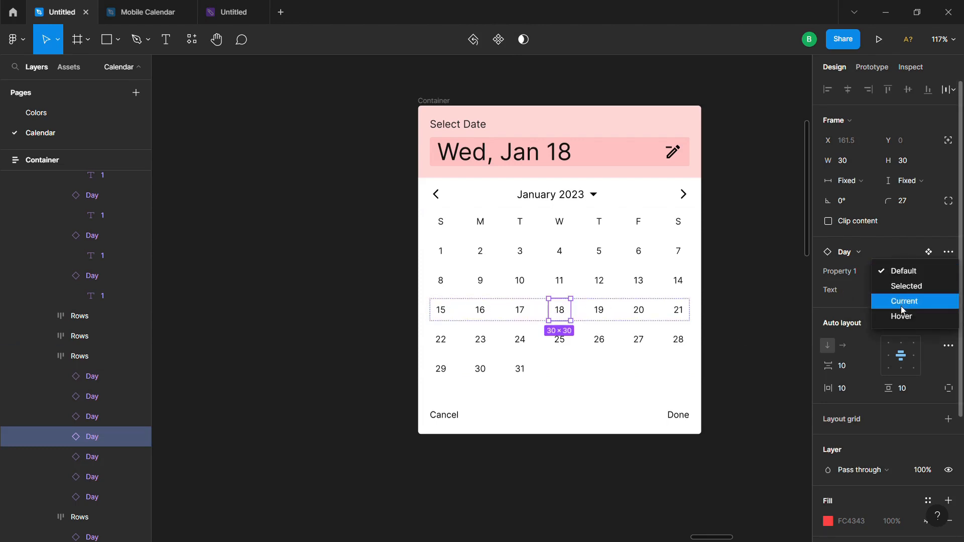
click(904, 301)
click(508, 425)
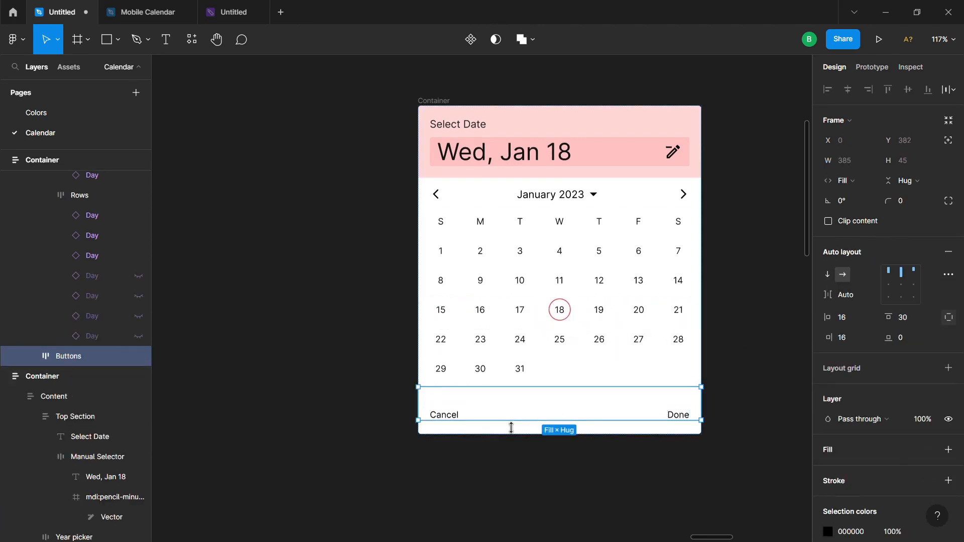
click(392, 345)
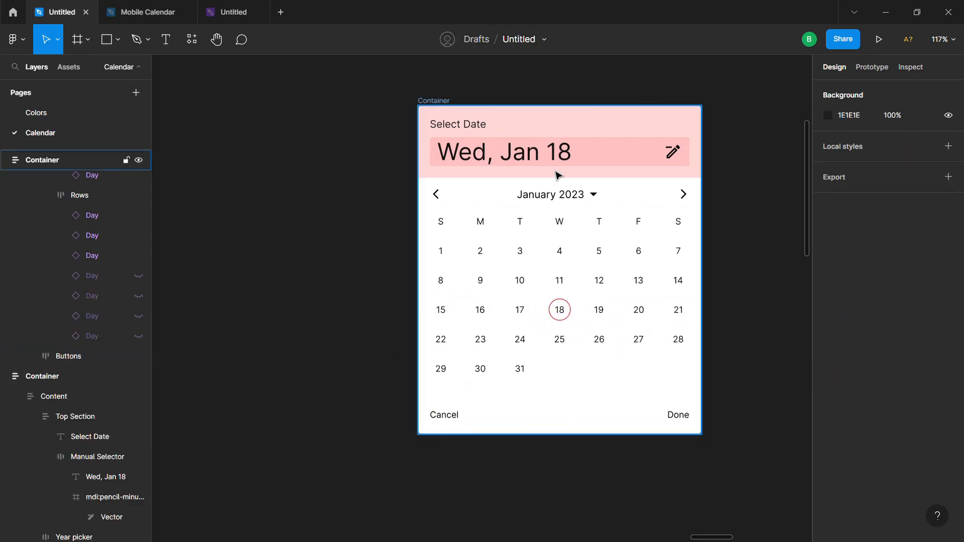
Step: Fill the Manual Selector frame behind the Wed, Jan 18 text with the sampled red swatch colour FC4343
click(610, 161)
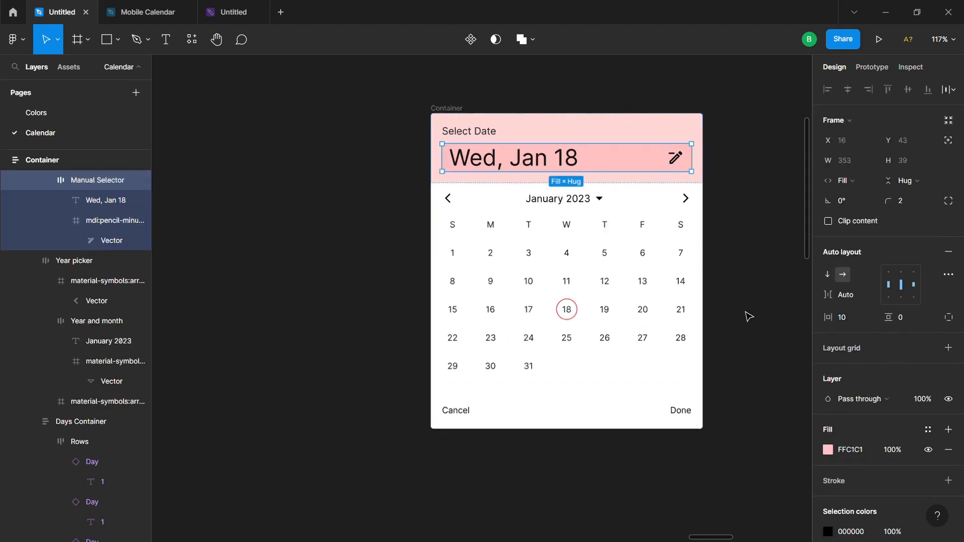
scroll(609, 360, down, 5)
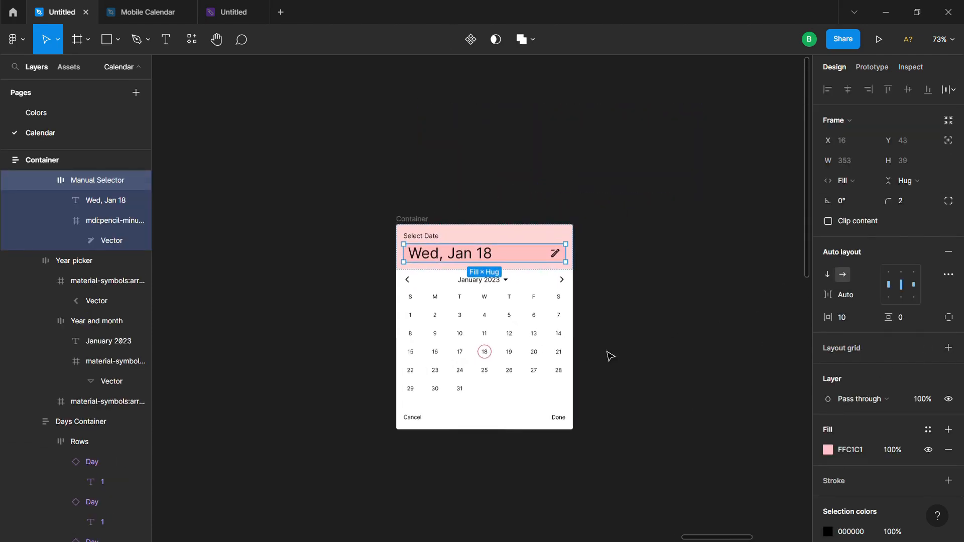
key(i)
drag(678, 312, 612, 329)
click(828, 449)
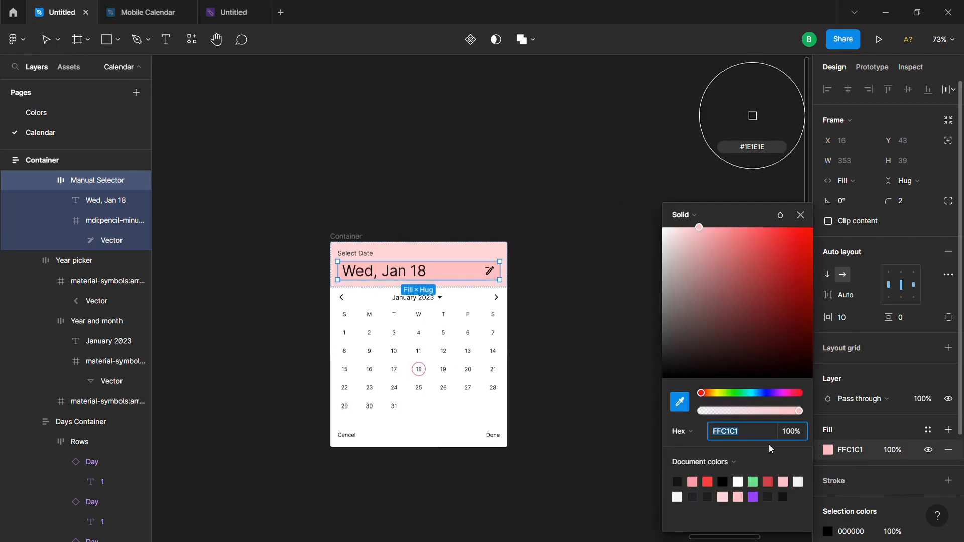
click(677, 408)
click(673, 407)
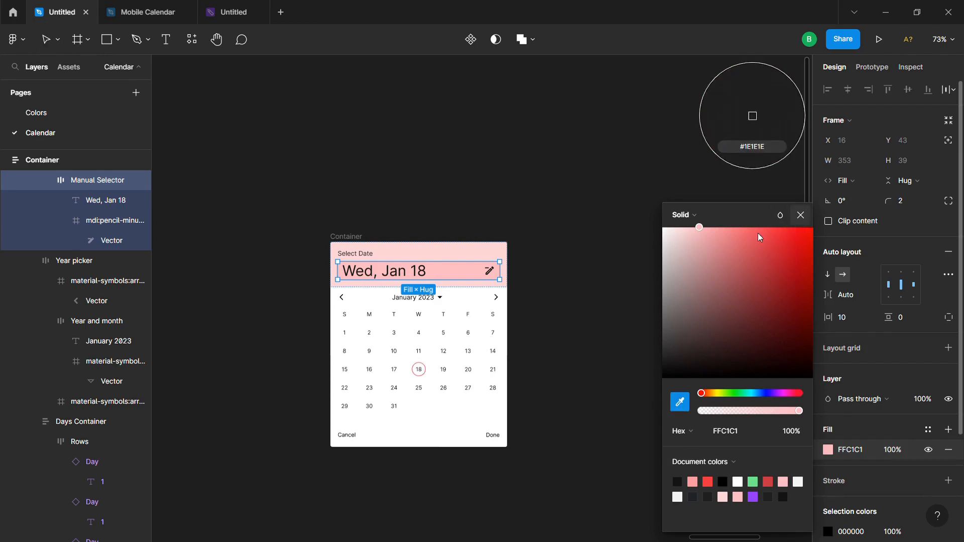
click(800, 215)
drag(603, 303, 420, 400)
scroll(672, 276, down, 3)
drag(708, 276, 697, 275)
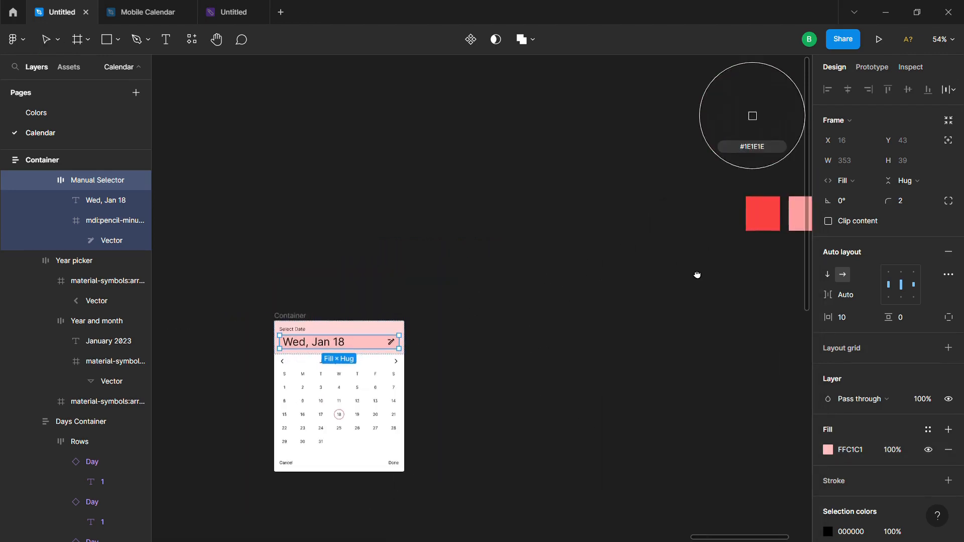
click(768, 222)
Step: Fill the Manual Selector frame with the medium pink FFA2A2 sampled from the colour swatches
drag(510, 389, 547, 374)
drag(642, 344, 523, 358)
key(i)
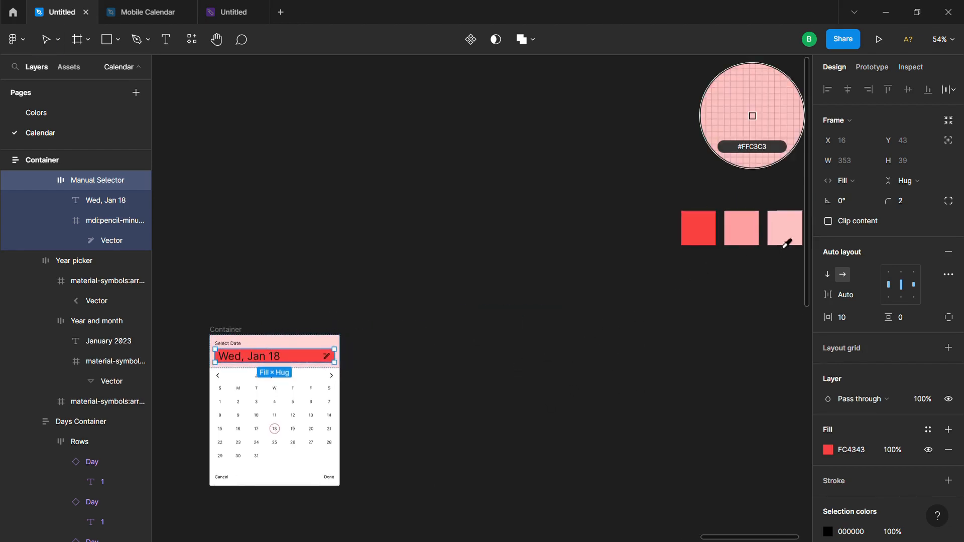
click(755, 234)
drag(340, 392, 512, 372)
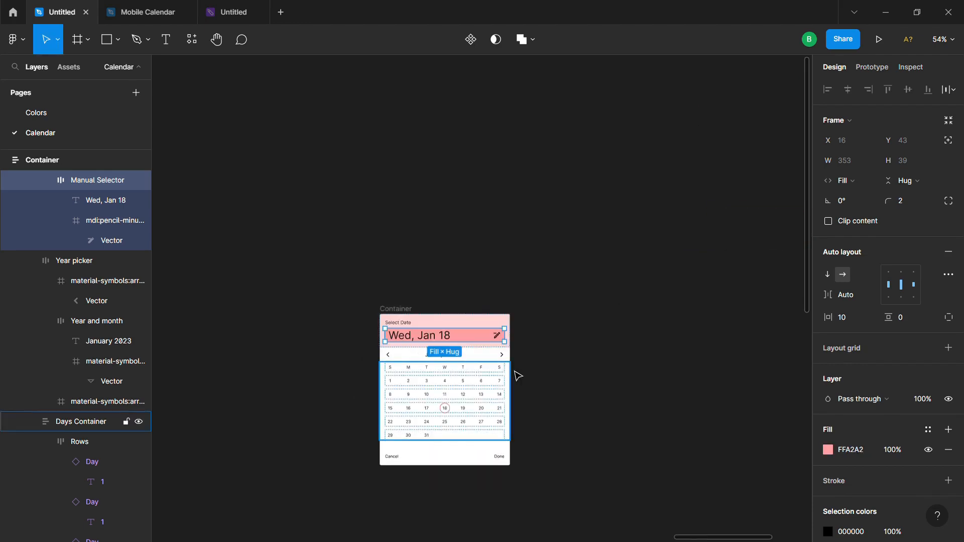
Step: Fill the Top Section frame of the calendar with the light pink FFC3C3 sampled from the colour swatches
key(Escape)
scroll(543, 329, right, 3)
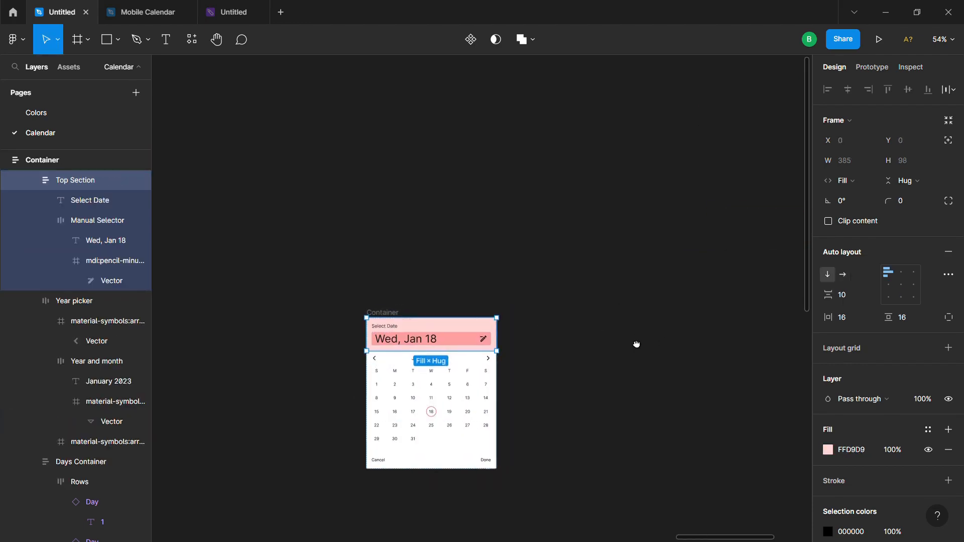
key(i)
drag(633, 347, 484, 367)
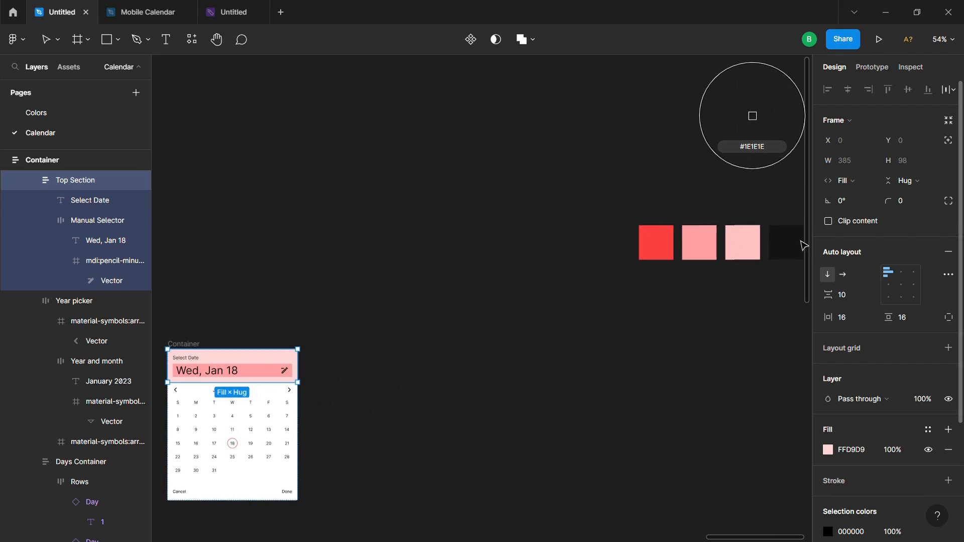
click(756, 249)
scroll(484, 379, left, 3)
scroll(485, 379, down, 1)
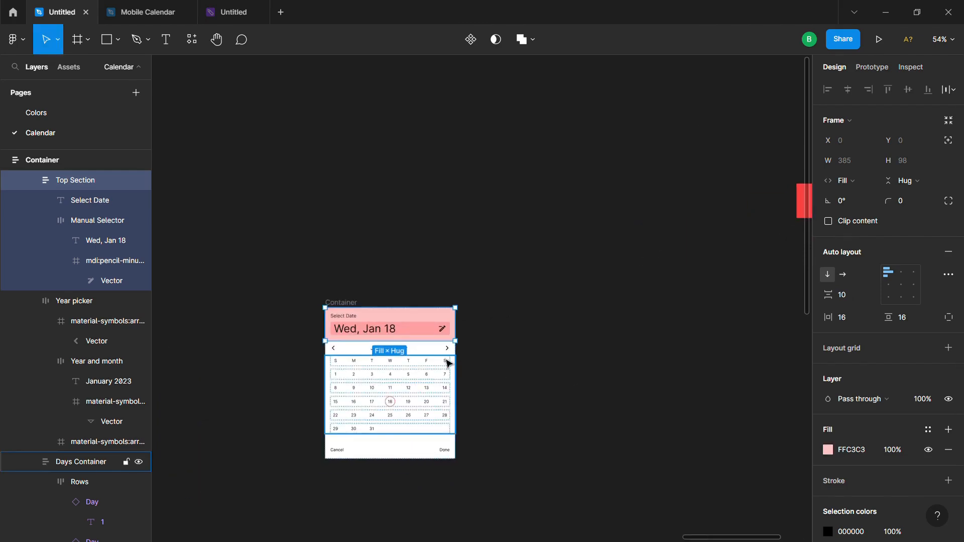
Step: Colour the Select Date and Wed, Jan 18 texts with the red FC4343 sampled from the colour swatches
double_click(390, 330)
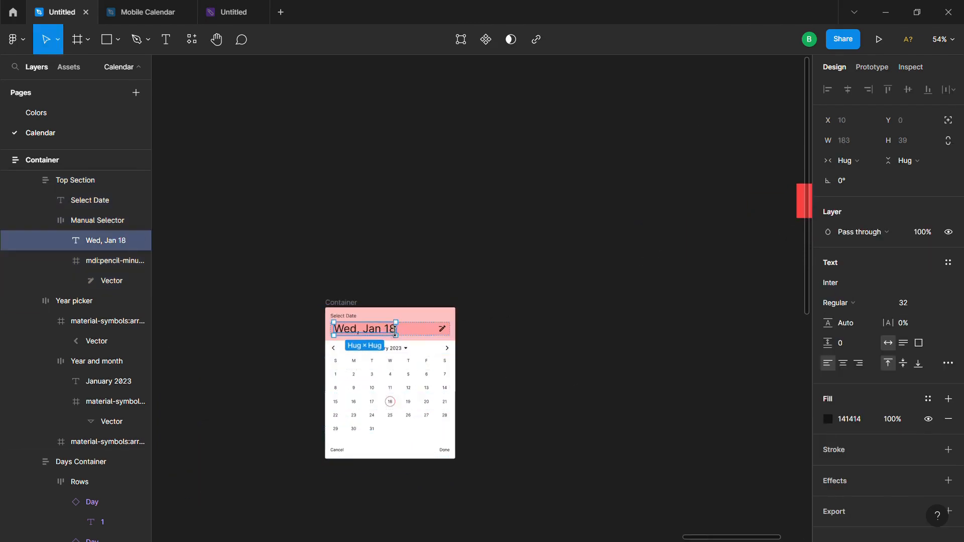
shift+click(353, 321)
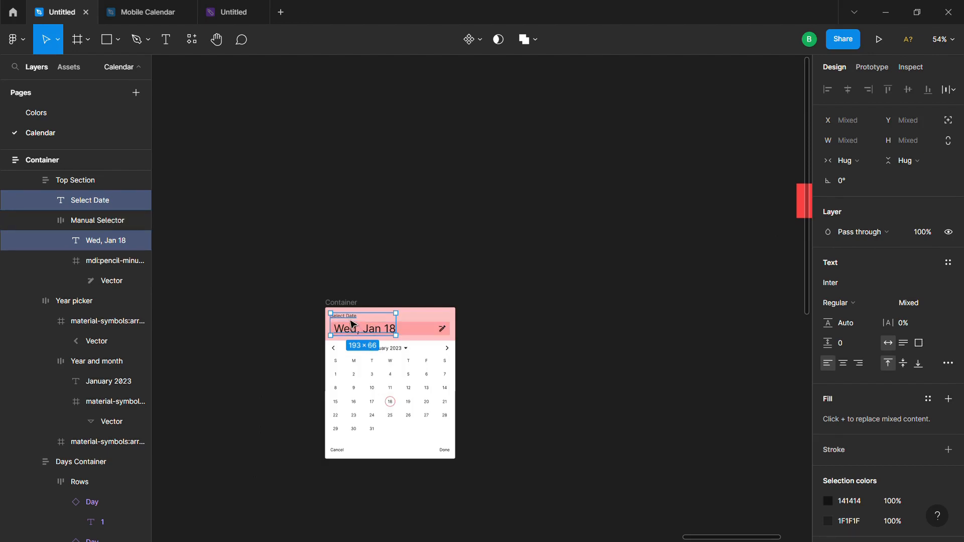
drag(587, 325, 495, 341)
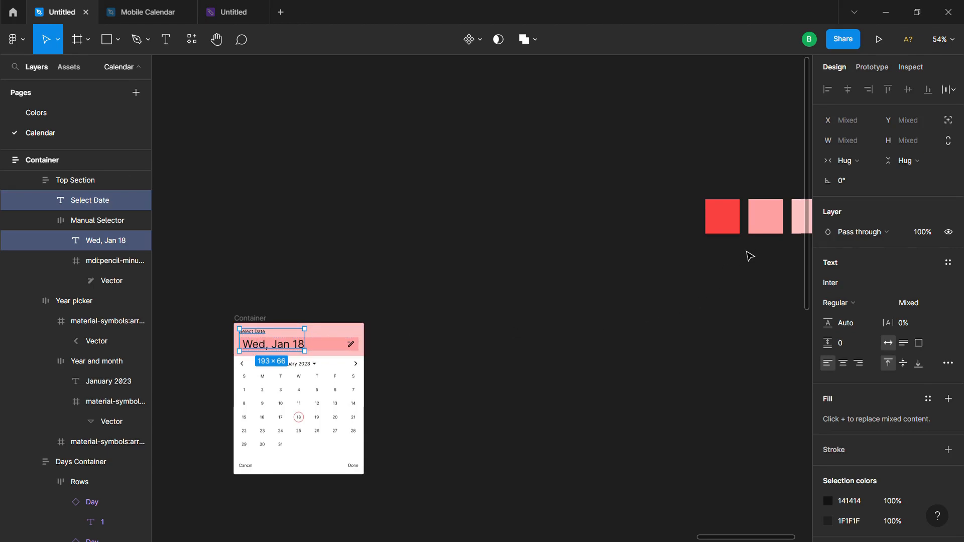
drag(728, 234, 667, 251)
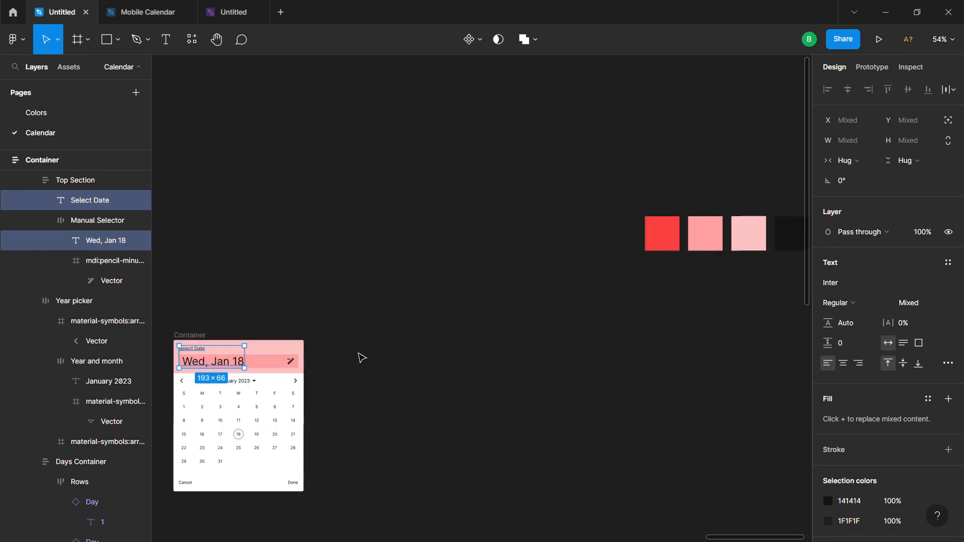
key(i)
click(670, 247)
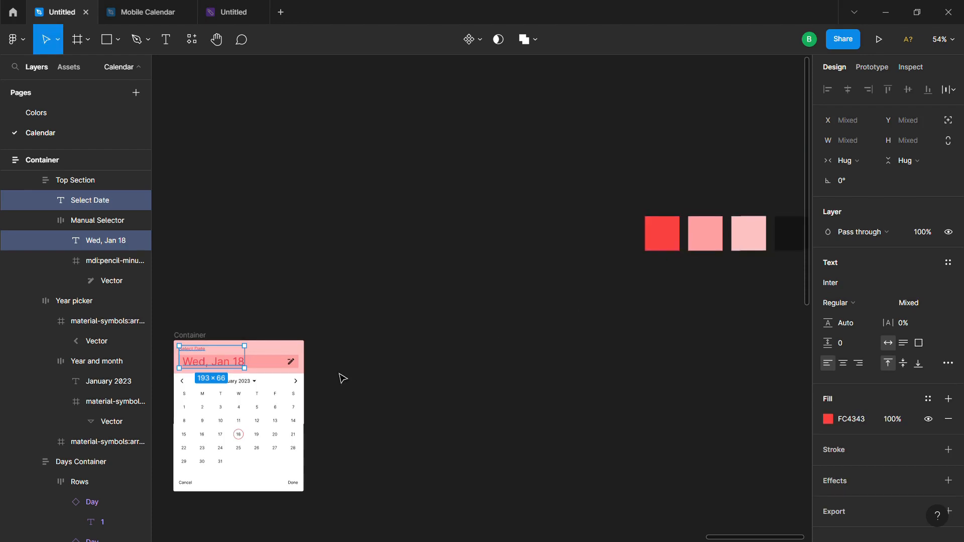
Step: Set the font weight of the January 2023 text to Semi Bold
scroll(338, 378, up, 3)
drag(485, 421, 489, 325)
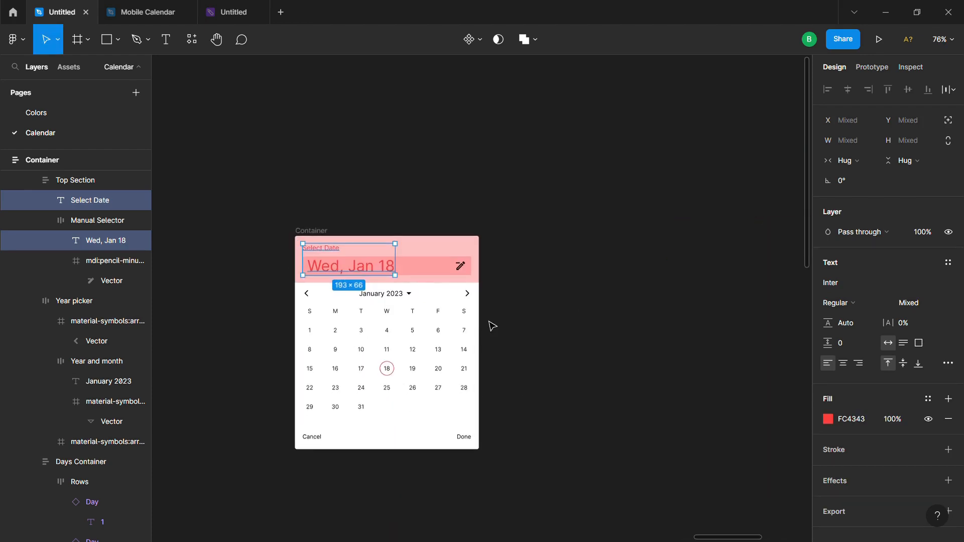
drag(428, 330, 426, 275)
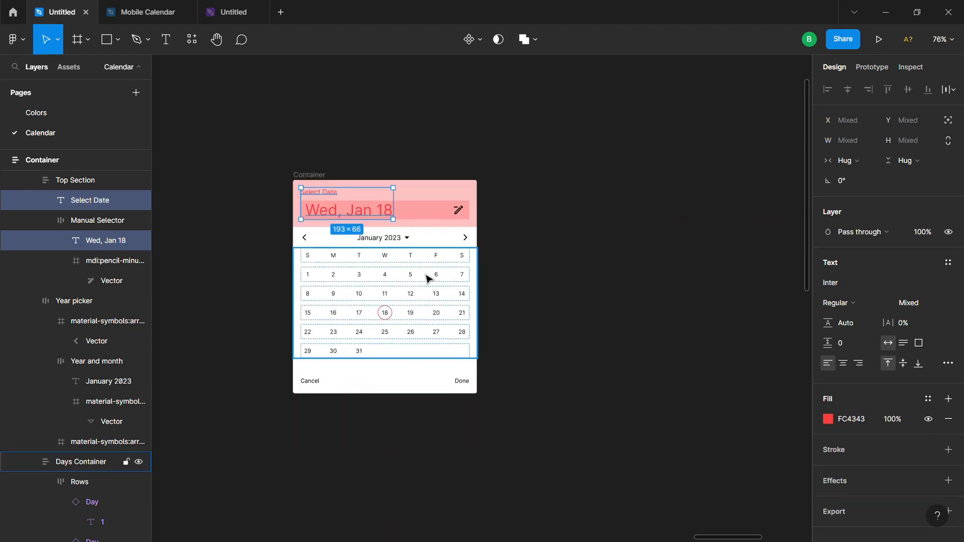
click(537, 237)
click(391, 244)
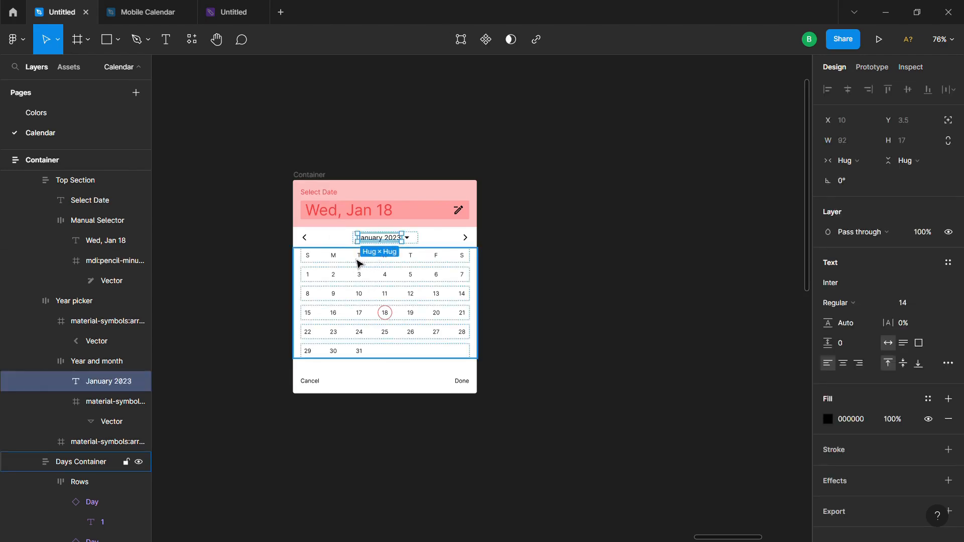
click(839, 305)
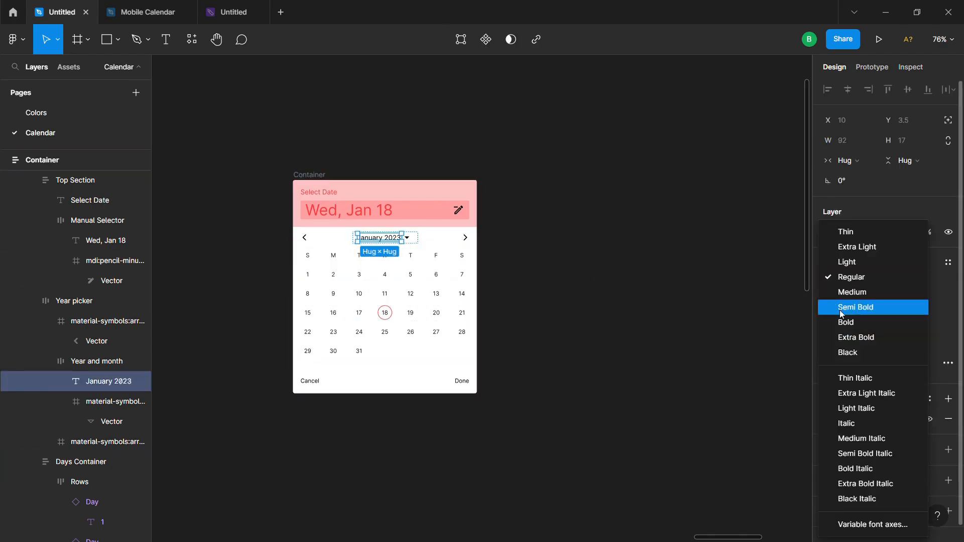
click(852, 308)
click(495, 275)
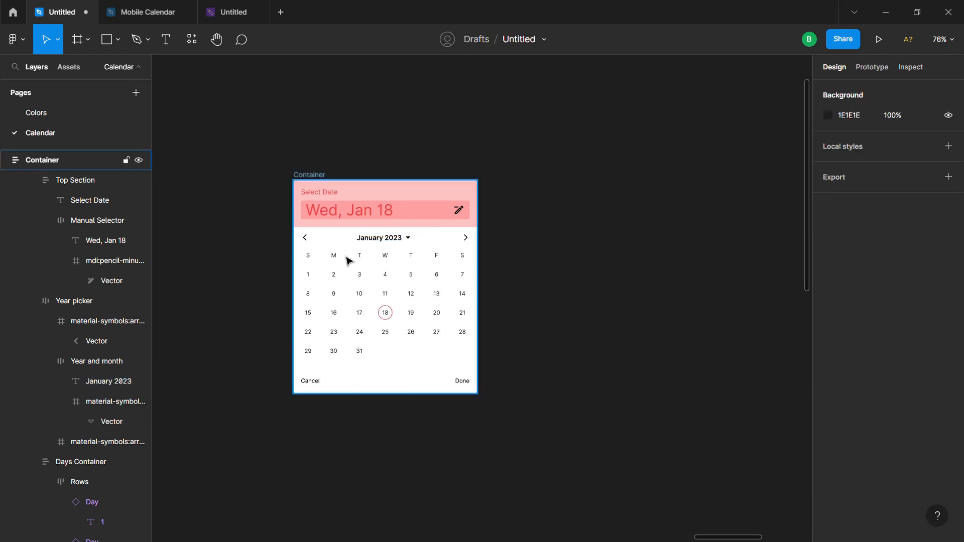
Step: Set the font weight of all seven weekday letters above the day grid to Semi Bold
click(309, 257)
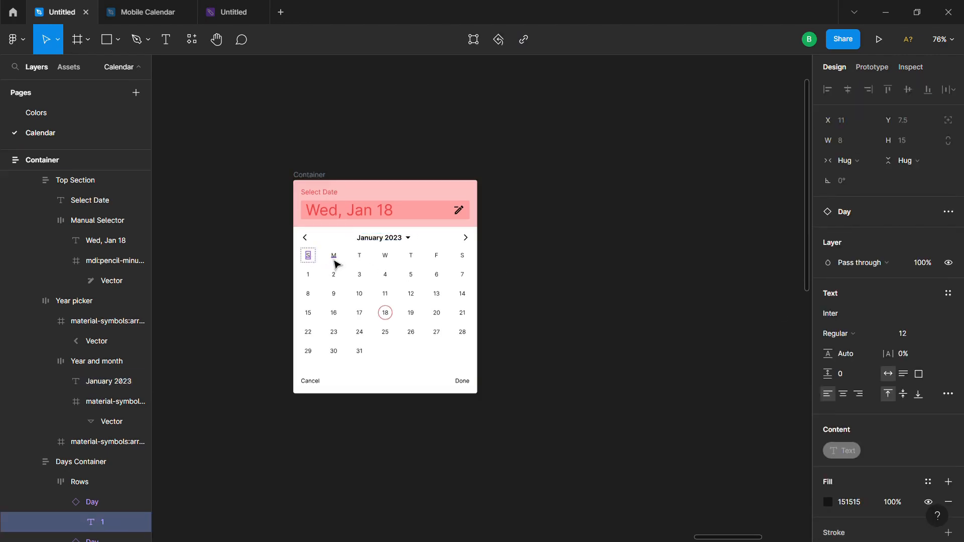
shift+click(333, 258)
shift+click(360, 257)
shift+click(387, 258)
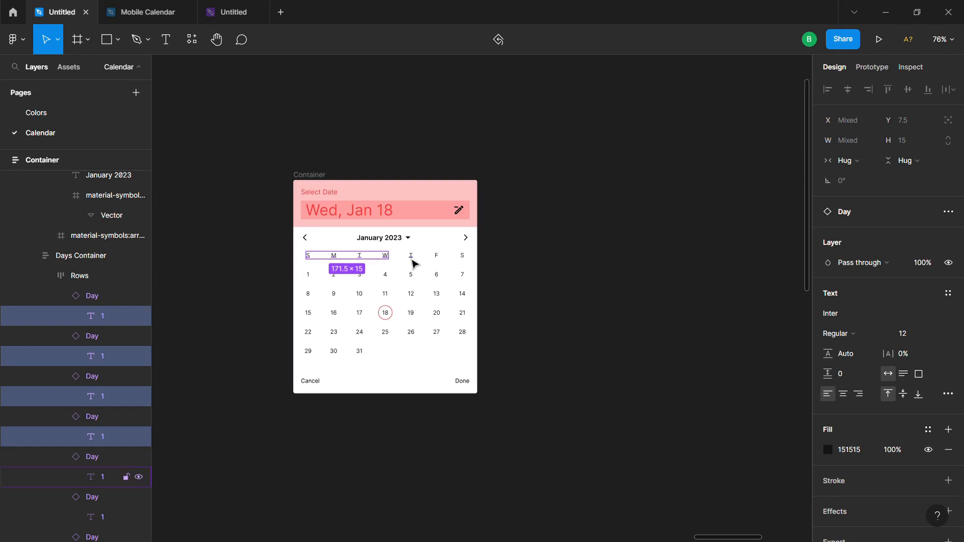
shift+click(411, 256)
shift+click(436, 257)
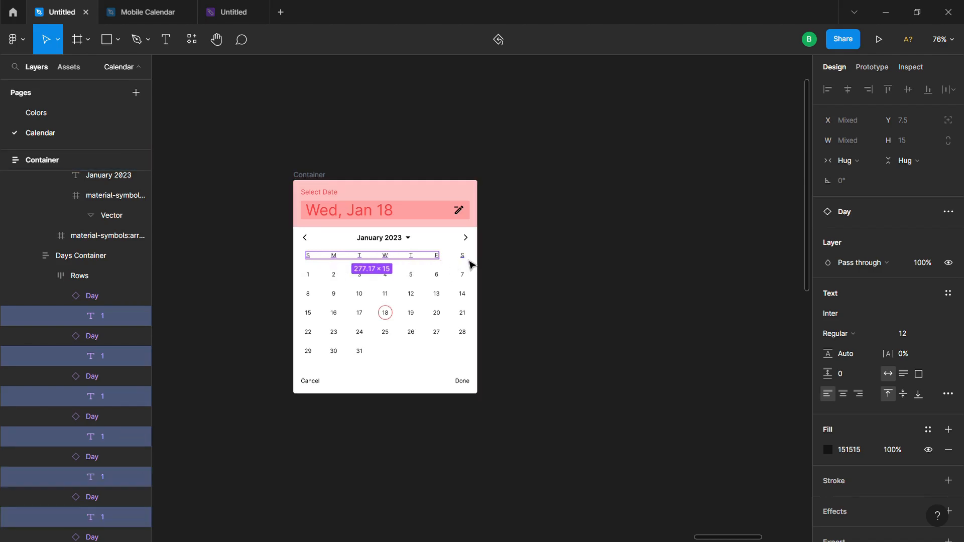
shift+click(463, 257)
click(877, 334)
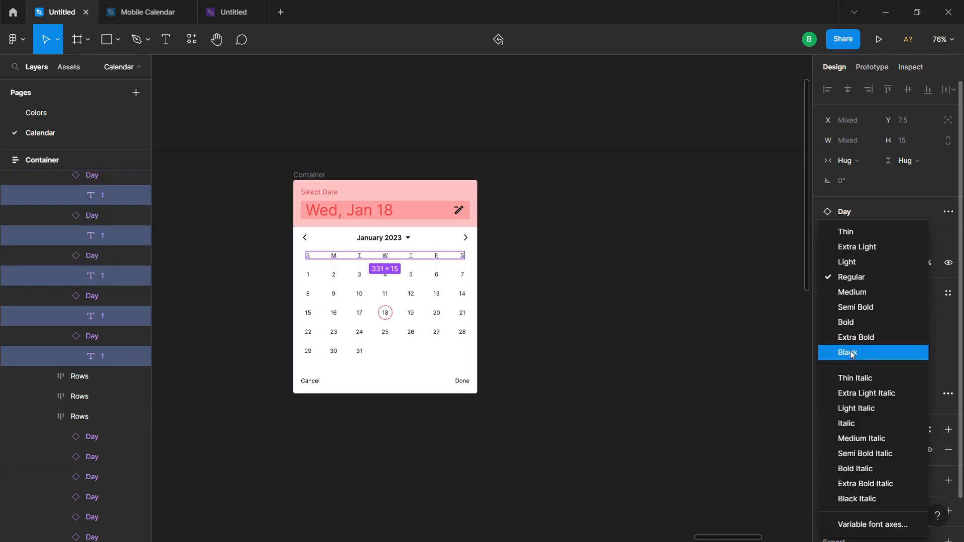
click(856, 307)
click(635, 307)
Step: Colour the Cancel and Done texts with the red FC4343 sampled from the colour swatches
scroll(362, 298, up, 5)
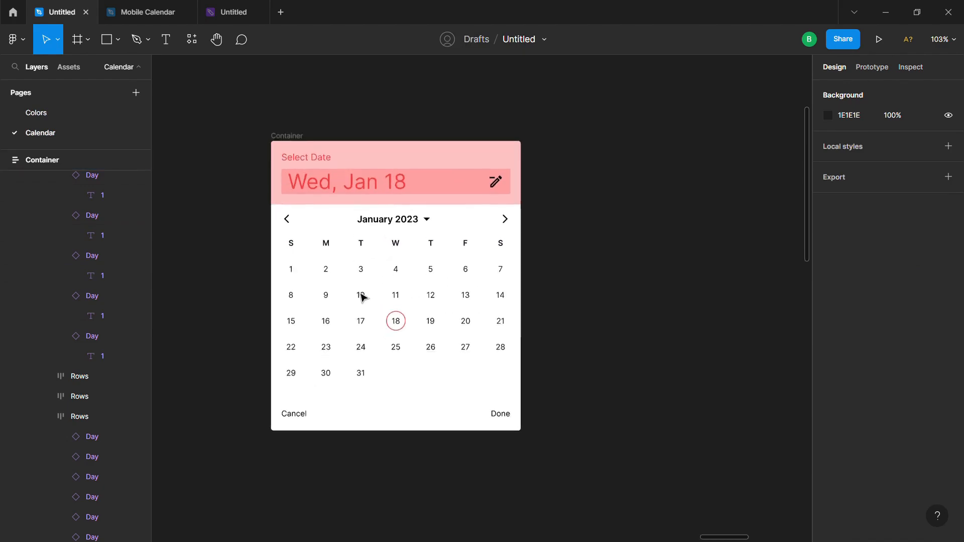
scroll(363, 298, down, 4)
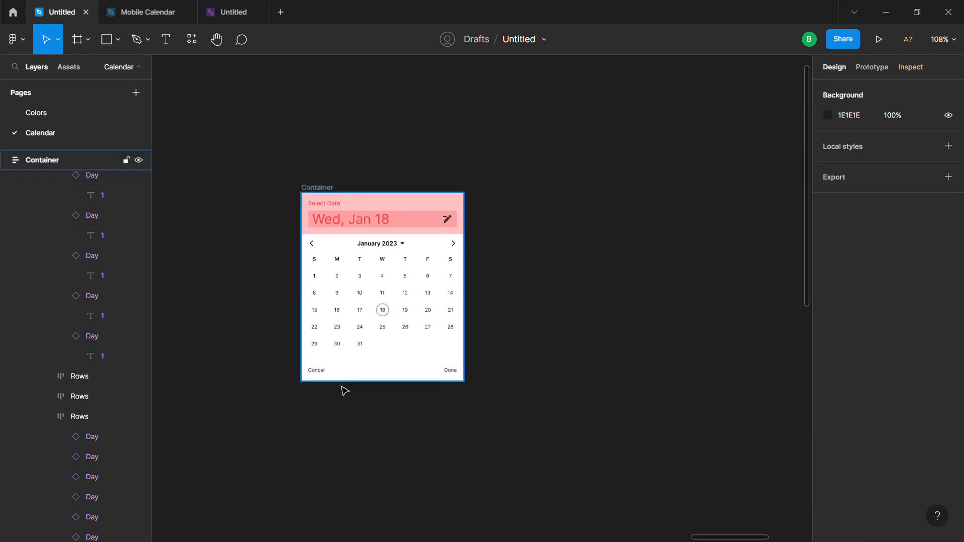
click(324, 373)
shift+click(450, 371)
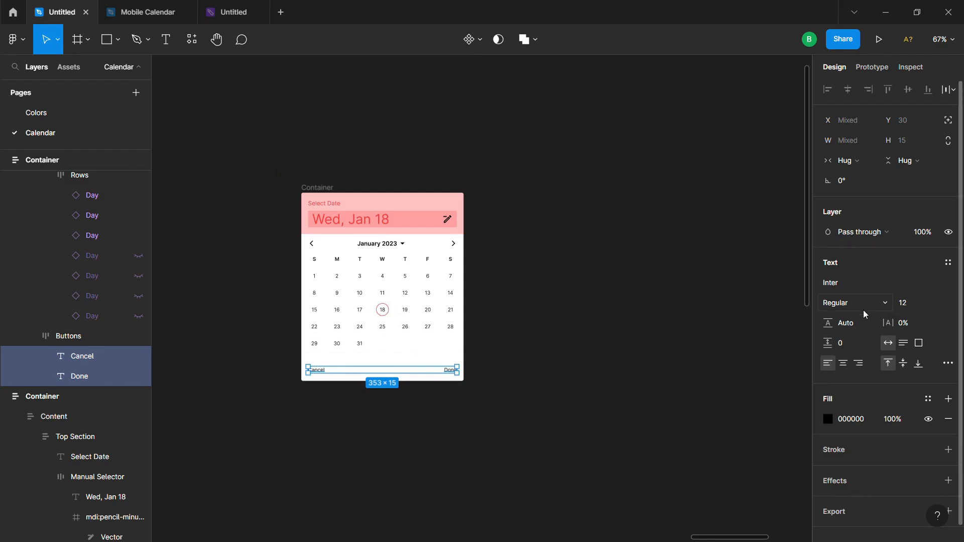
key(i)
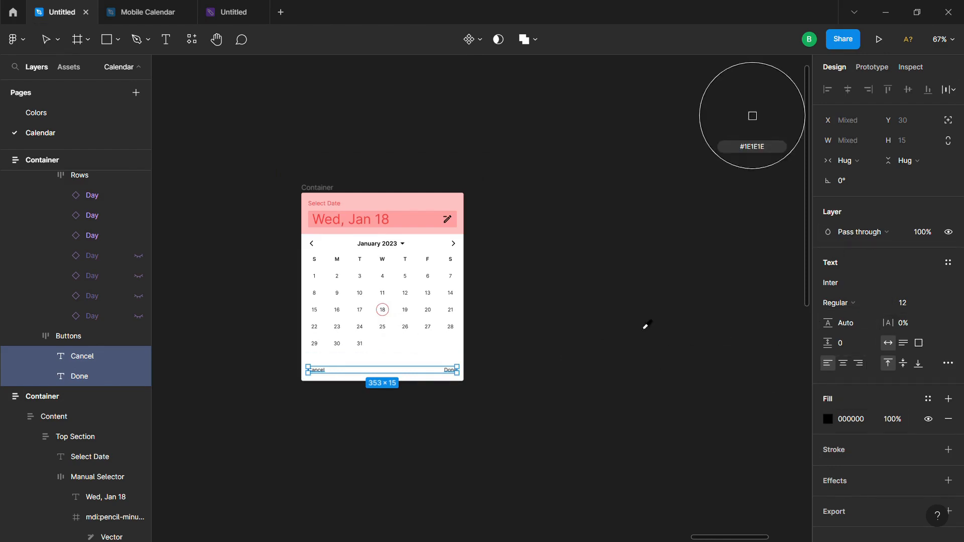
scroll(581, 336, down, 2)
click(757, 204)
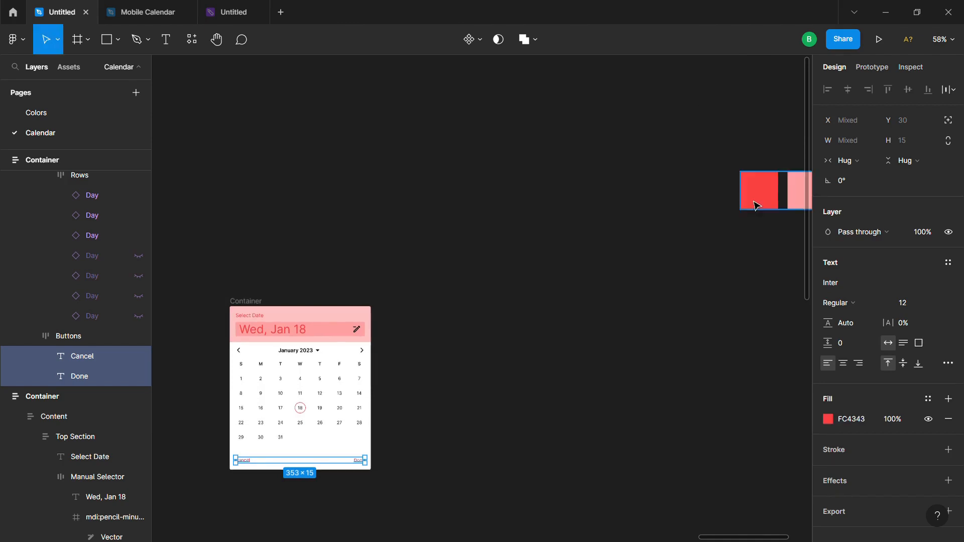
scroll(444, 402, up, 5)
click(571, 357)
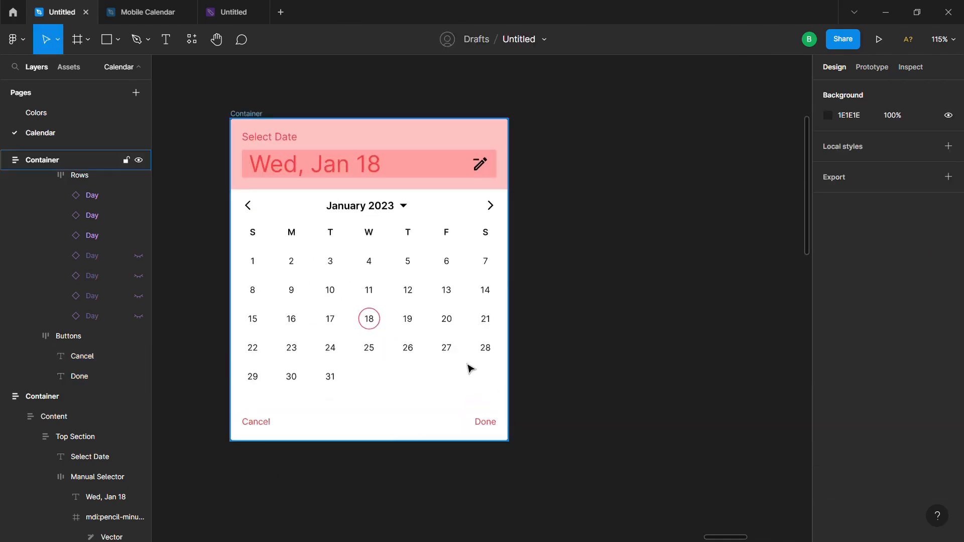
Step: Examine the frame and fill settings of the Top Section, the Manual Selector and the outer Container
scroll(467, 364, down, 2)
drag(351, 368, 389, 383)
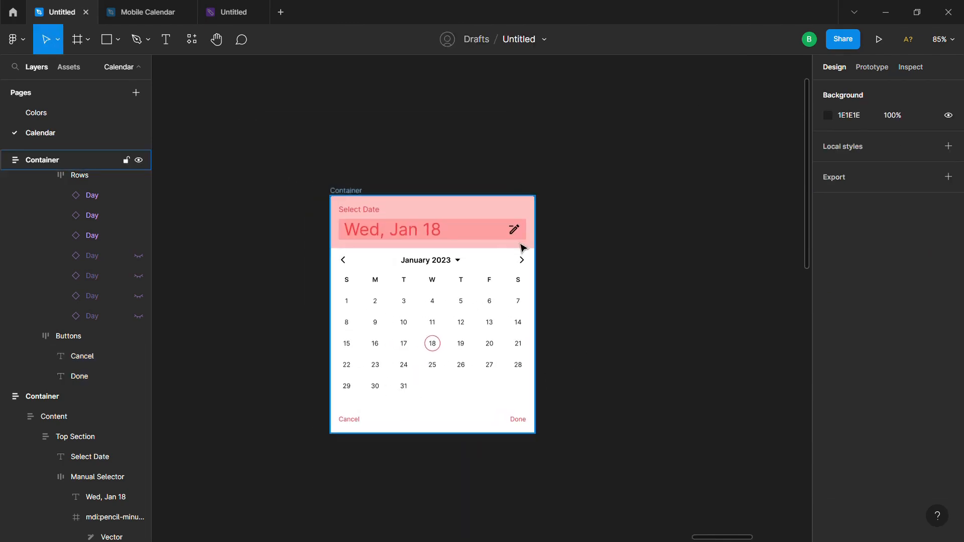
click(511, 210)
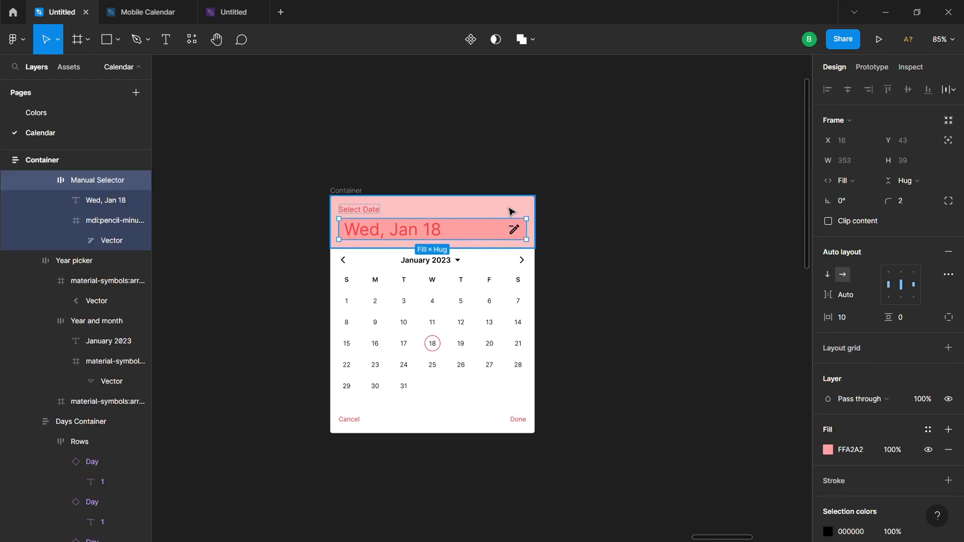
click(515, 210)
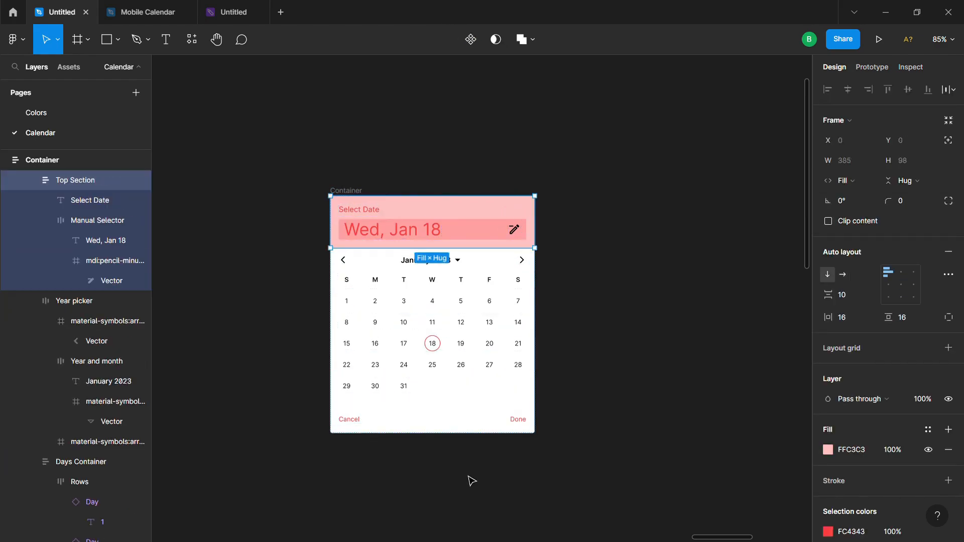
click(702, 316)
click(490, 225)
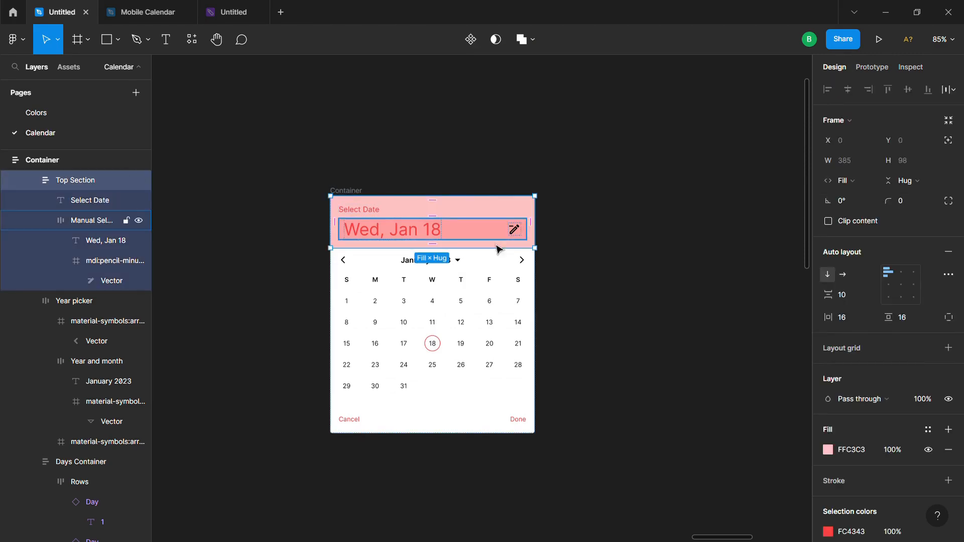
double_click(496, 237)
click(579, 254)
click(513, 215)
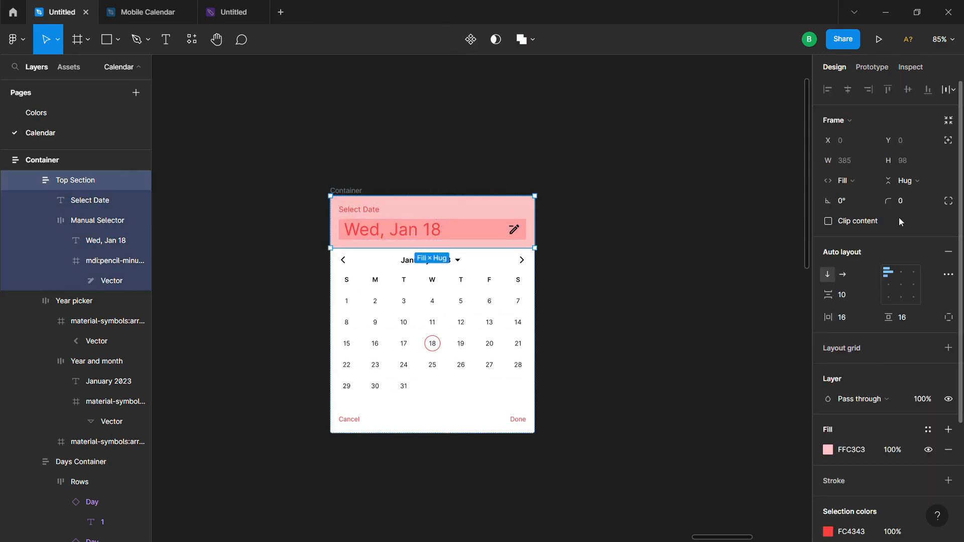
click(573, 254)
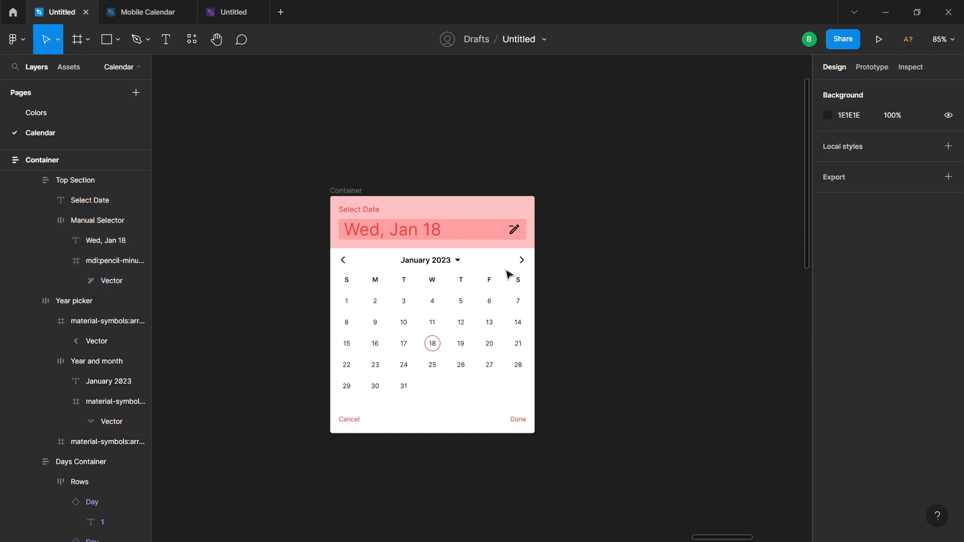
click(364, 199)
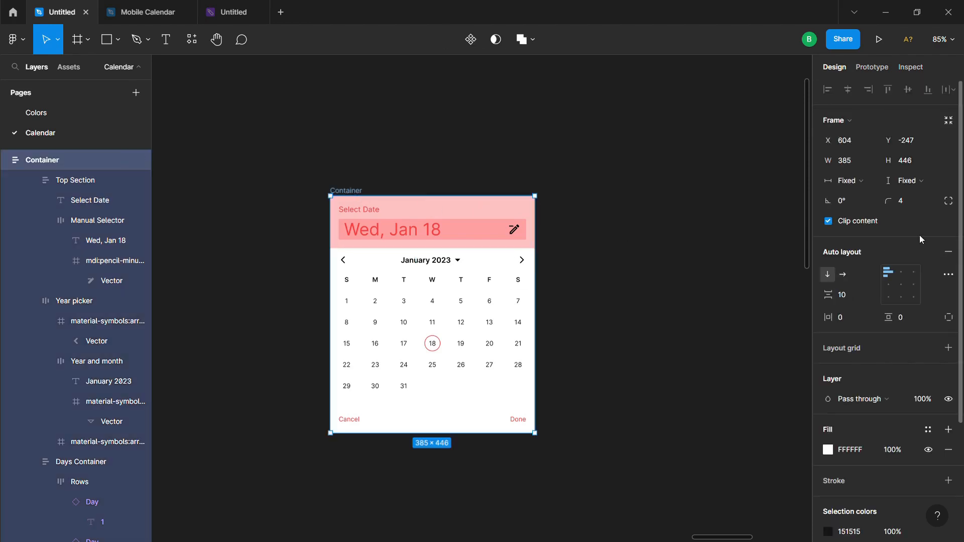
click(901, 202)
click(620, 273)
click(492, 230)
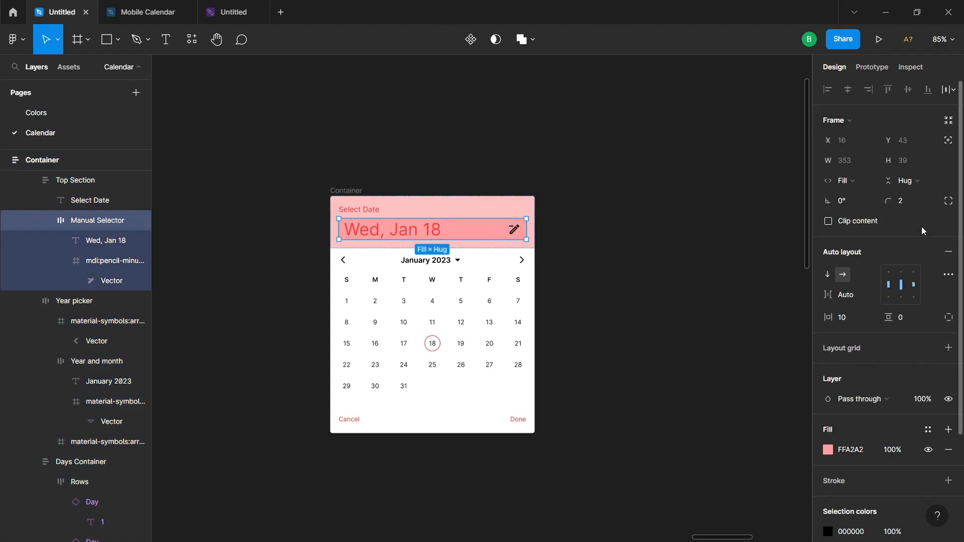
click(555, 258)
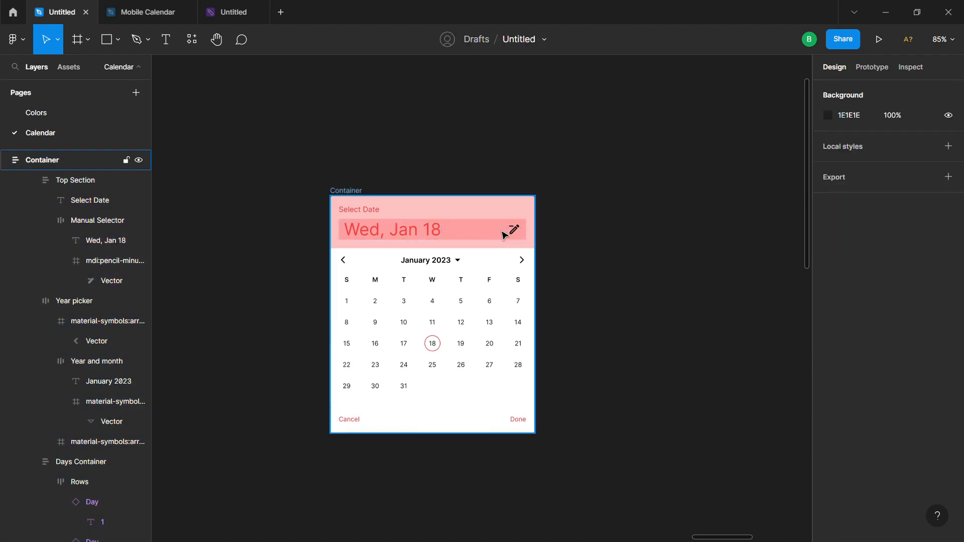
click(522, 232)
click(592, 233)
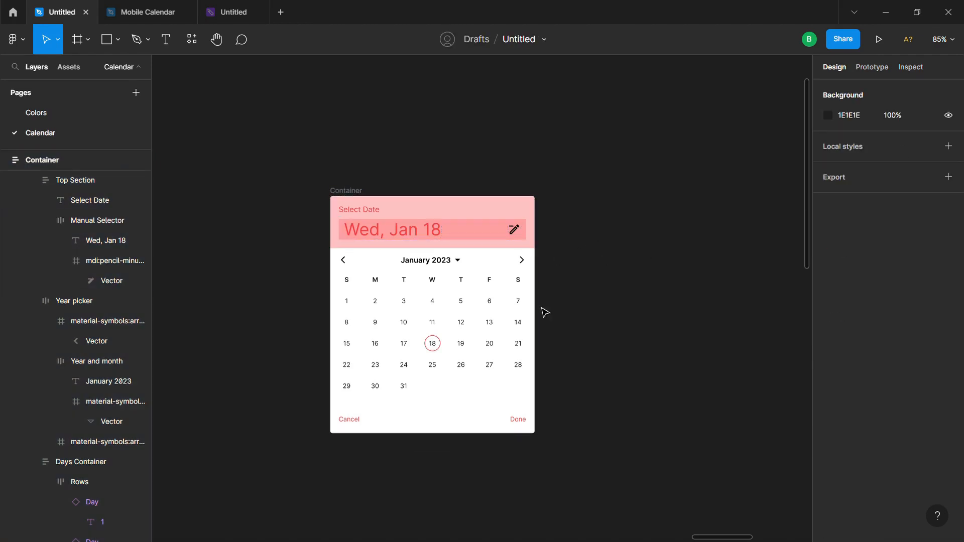
Step: Set the font weight of the Cancel and Done texts to Semi Bold
click(350, 420)
shift+click(518, 419)
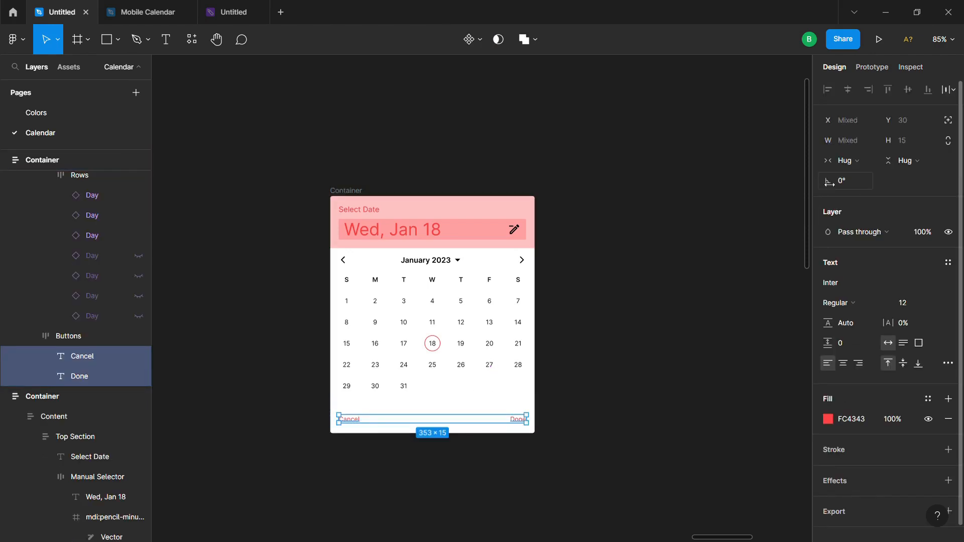
click(862, 301)
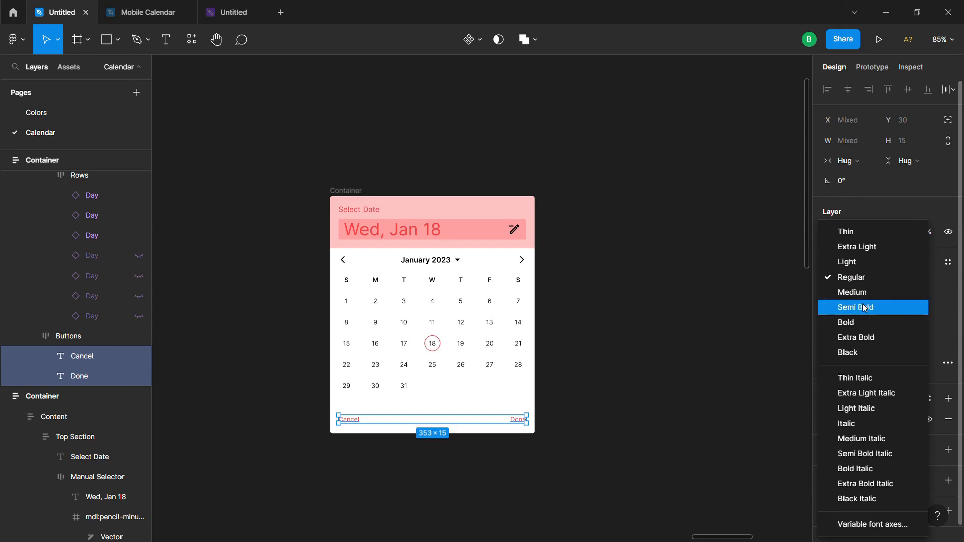
click(863, 304)
click(637, 384)
Step: Compare the finished calendar container with the reference calendar in the Calendar UI mockup
scroll(437, 404, up, 3)
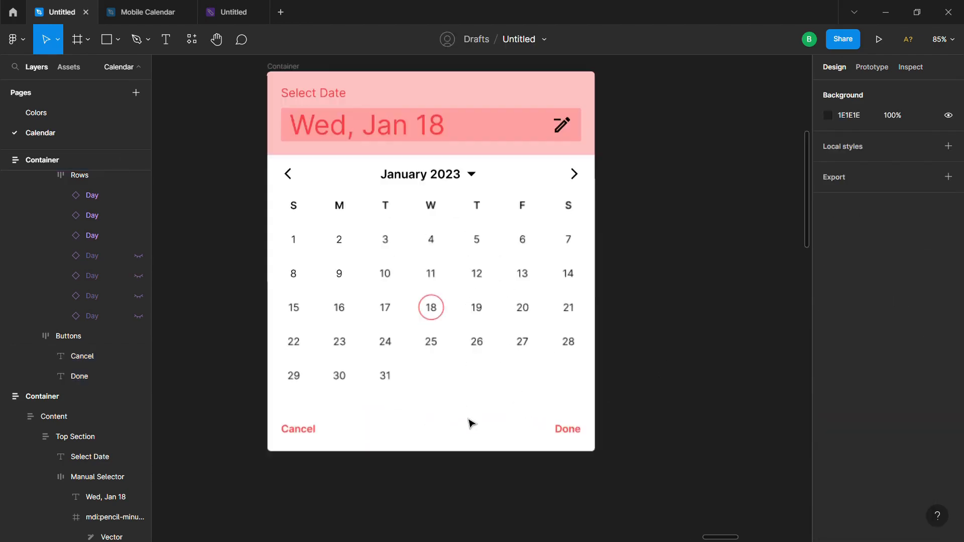
scroll(502, 389, down, 2)
scroll(508, 377, down, 2)
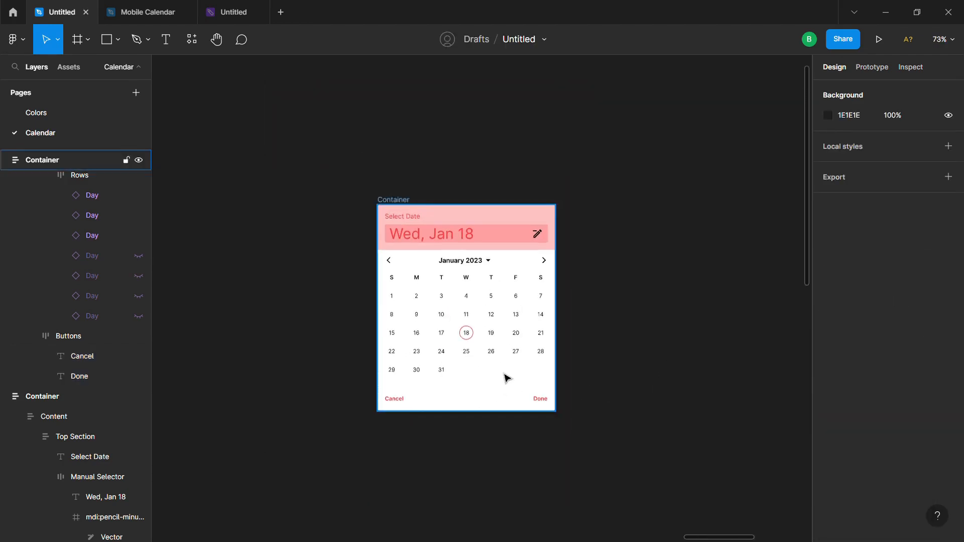
scroll(434, 350, down, 2)
drag(433, 351, 583, 333)
scroll(409, 325, down, 2)
drag(327, 336, 628, 330)
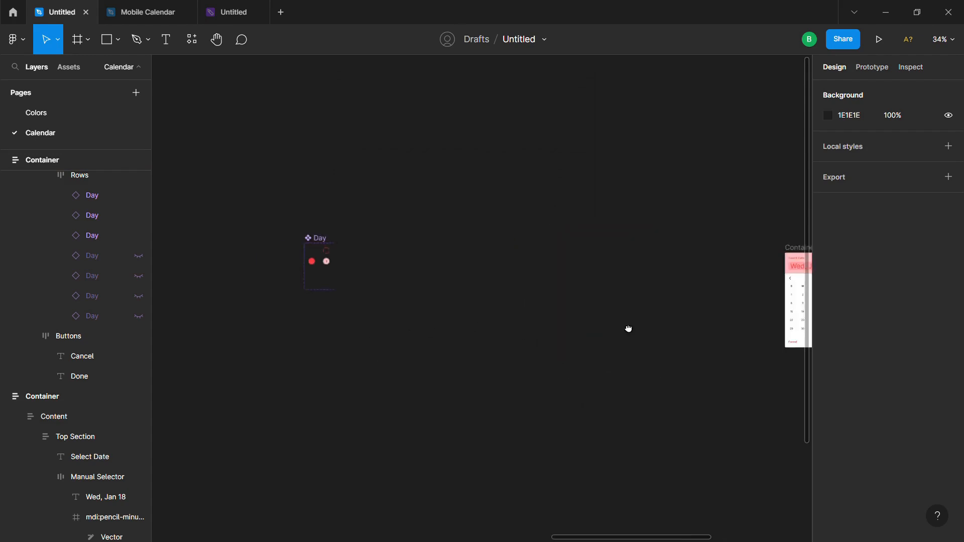
drag(391, 355, 596, 338)
drag(342, 346, 536, 372)
scroll(339, 394, up, 5)
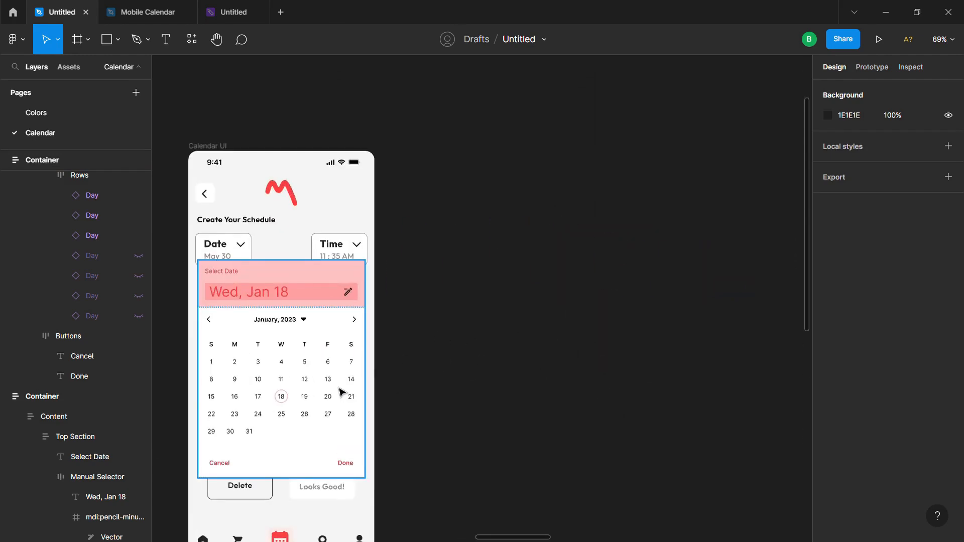
drag(340, 394, 381, 375)
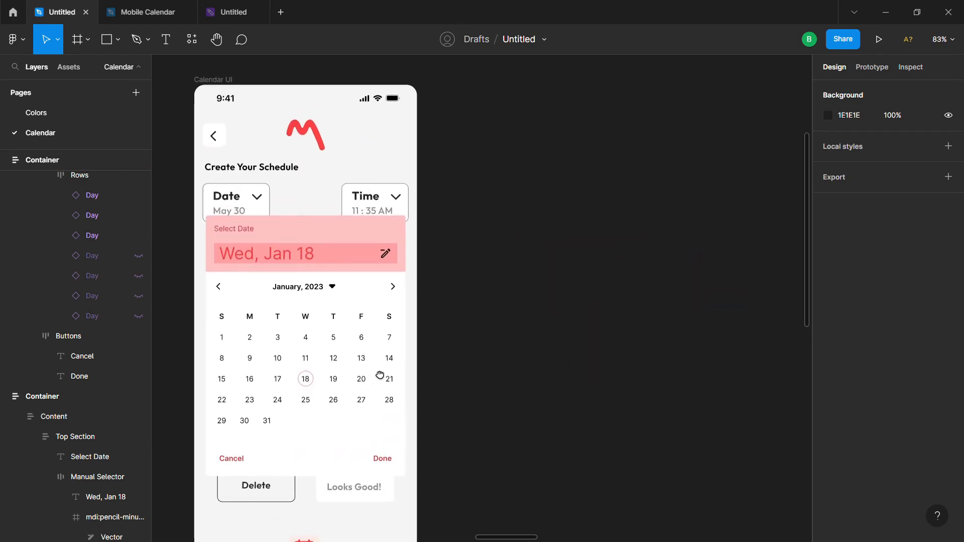
scroll(506, 386, down, 2)
drag(686, 384, 300, 357)
scroll(516, 353, down, 2)
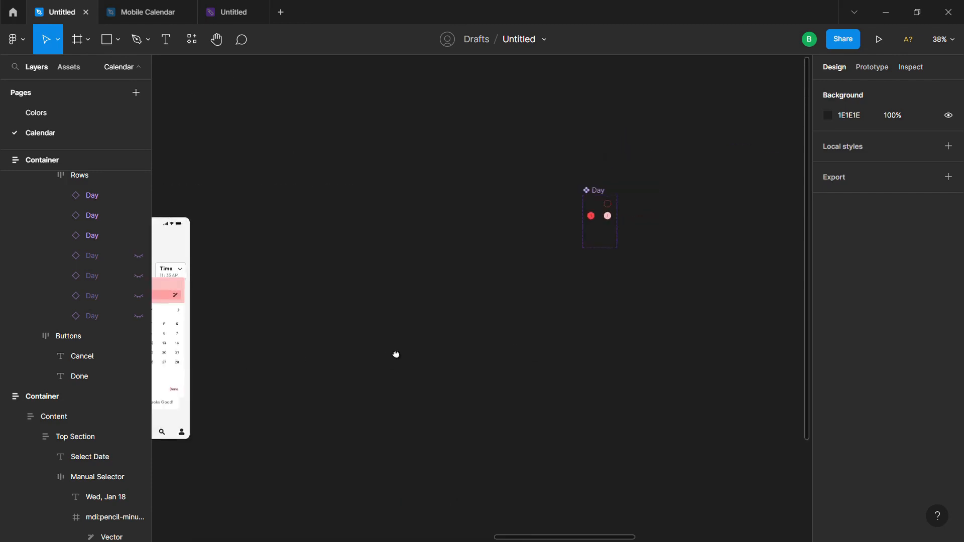
drag(605, 353, 246, 364)
scroll(471, 331, up, 5)
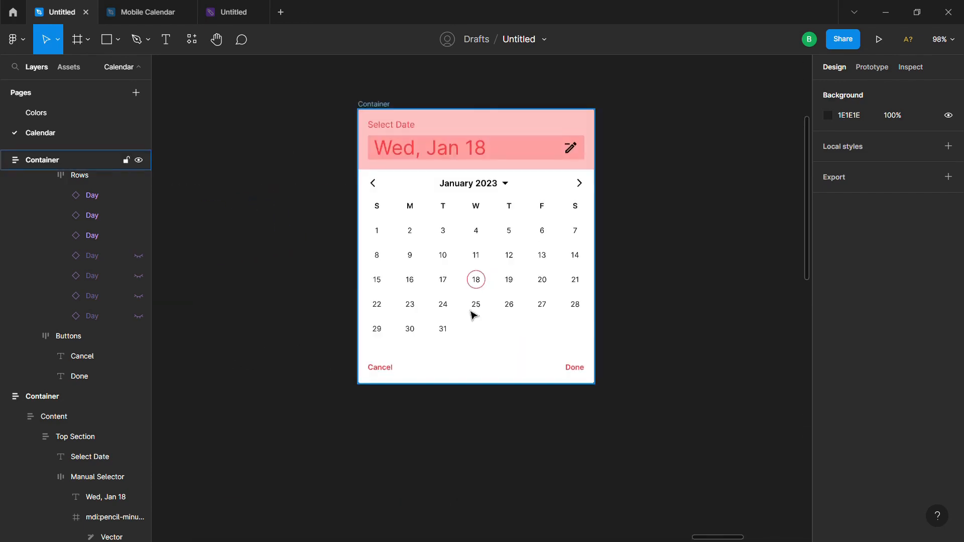
scroll(507, 311, up, 1)
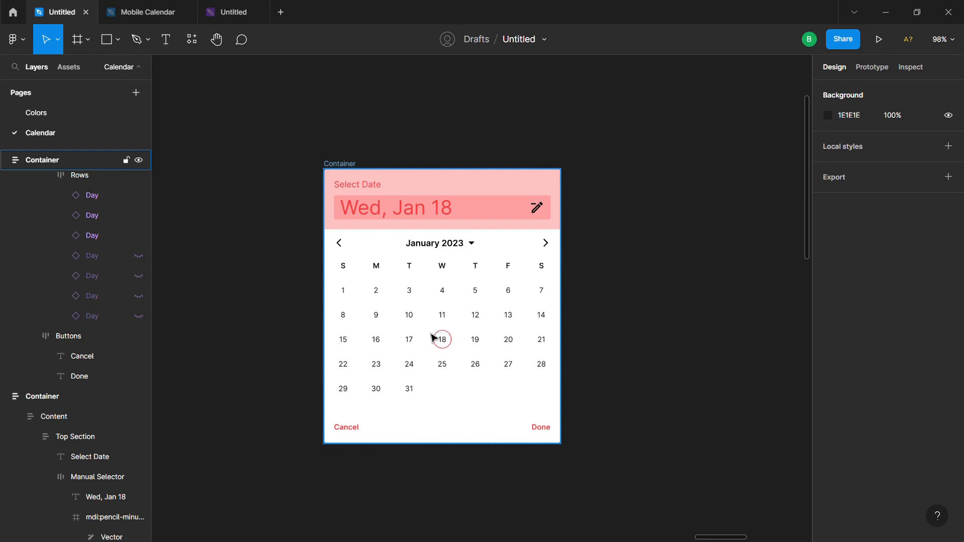
scroll(442, 326, up, 2)
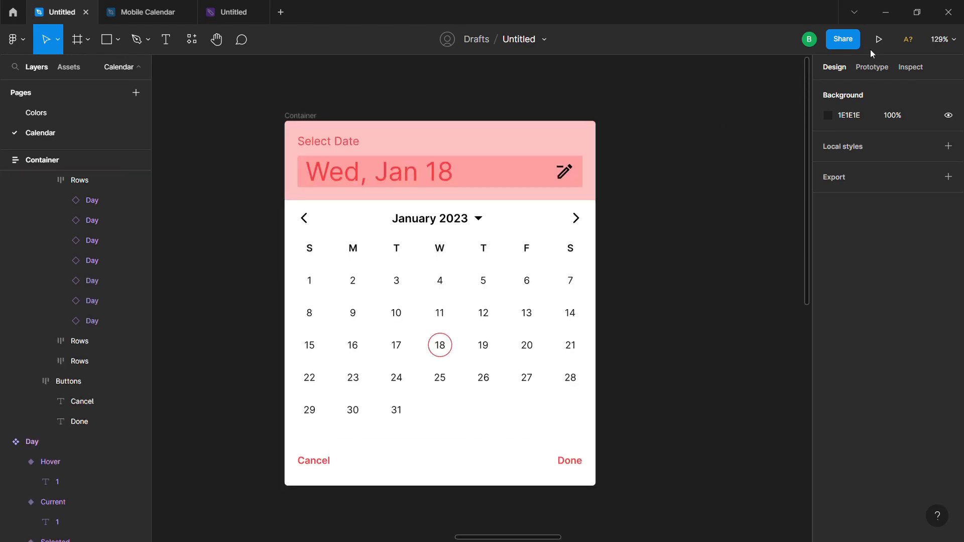
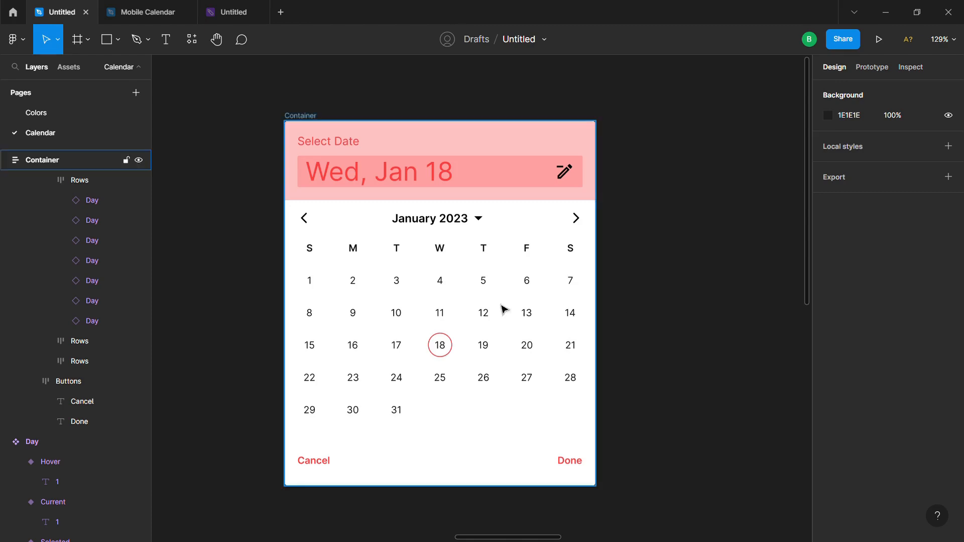
Step: Move the Day component set close beside the calendar Container, with their upper edges roughly aligned
scroll(501, 308, left, 2)
scroll(489, 282, down, 5)
scroll(384, 323, left, 1)
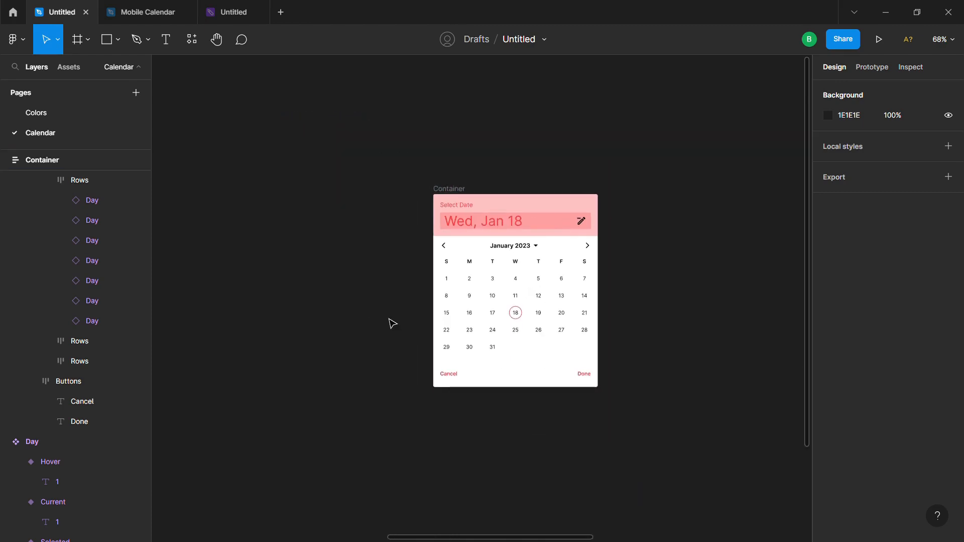
scroll(462, 312, up, 4)
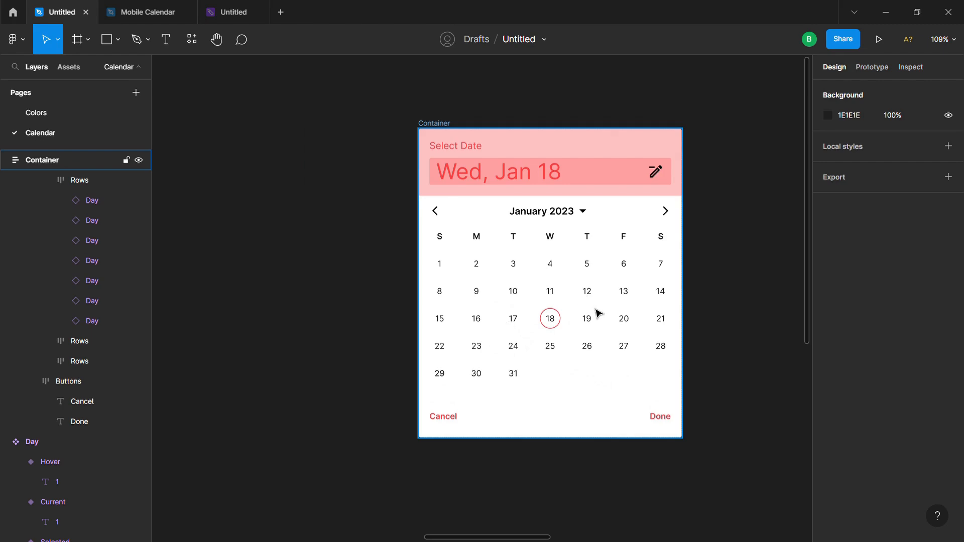
scroll(502, 309, left, 2)
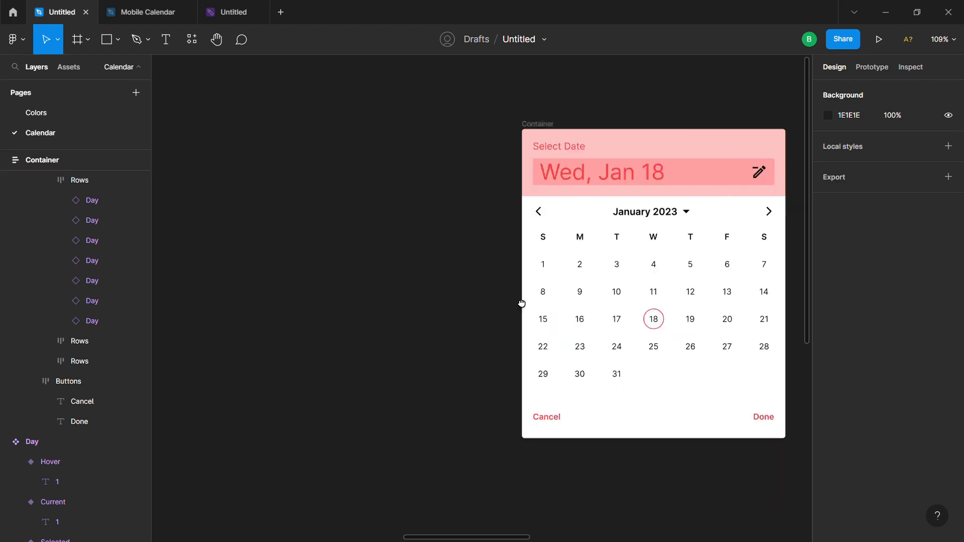
scroll(474, 302, down, 5)
click(283, 265)
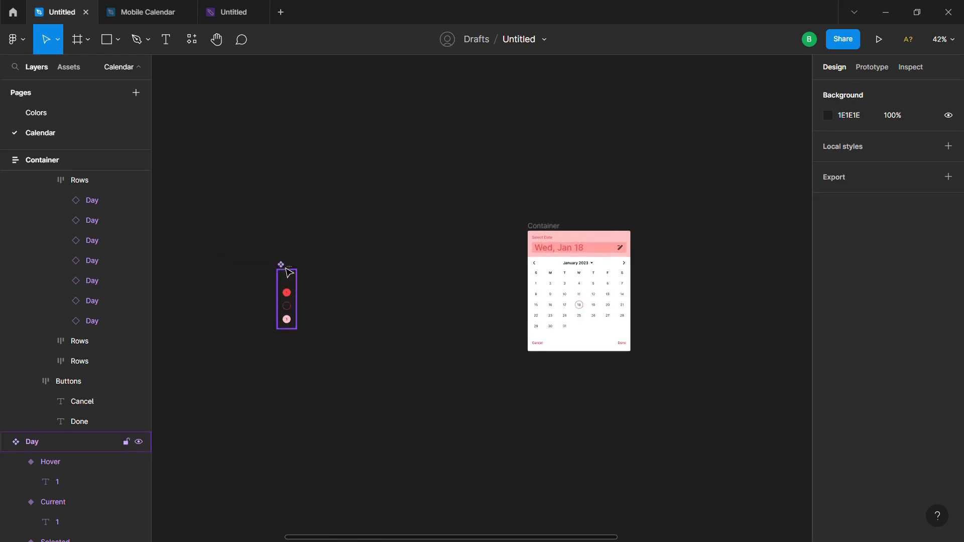
drag(286, 271, 462, 230)
scroll(465, 254, up, 6)
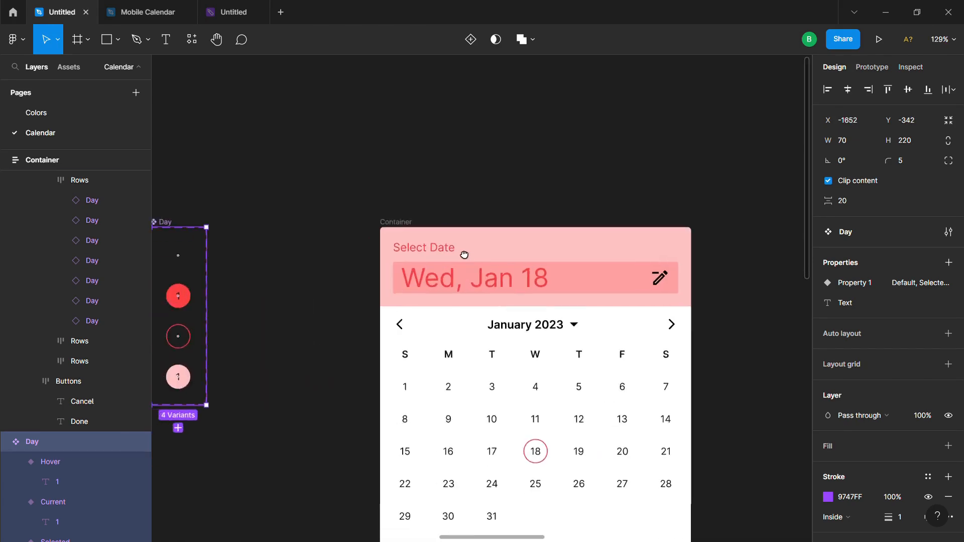
scroll(465, 255, down, 4)
scroll(469, 276, down, 2)
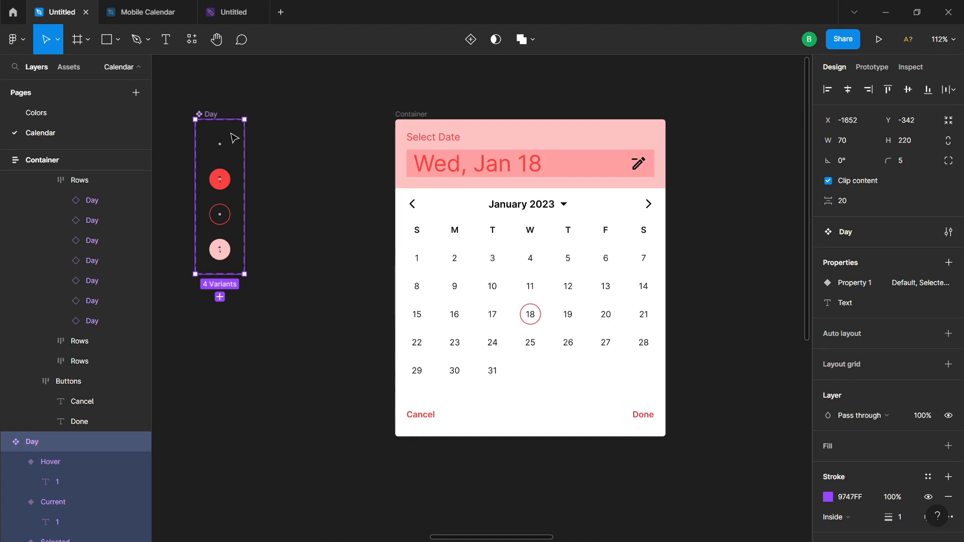
Step: Select the Default variant of the Day component set and switch to its prototype settings
click(229, 147)
click(220, 179)
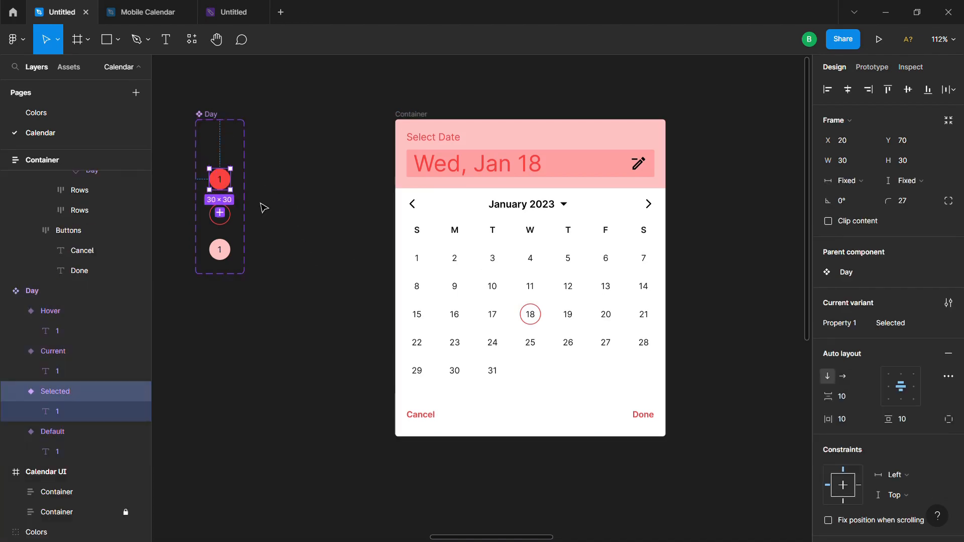
click(222, 151)
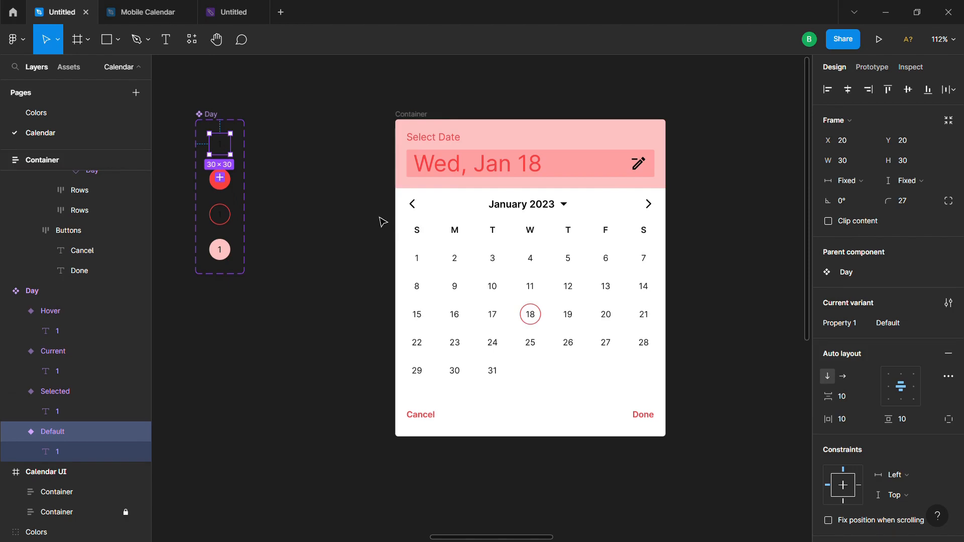
key(alt+9)
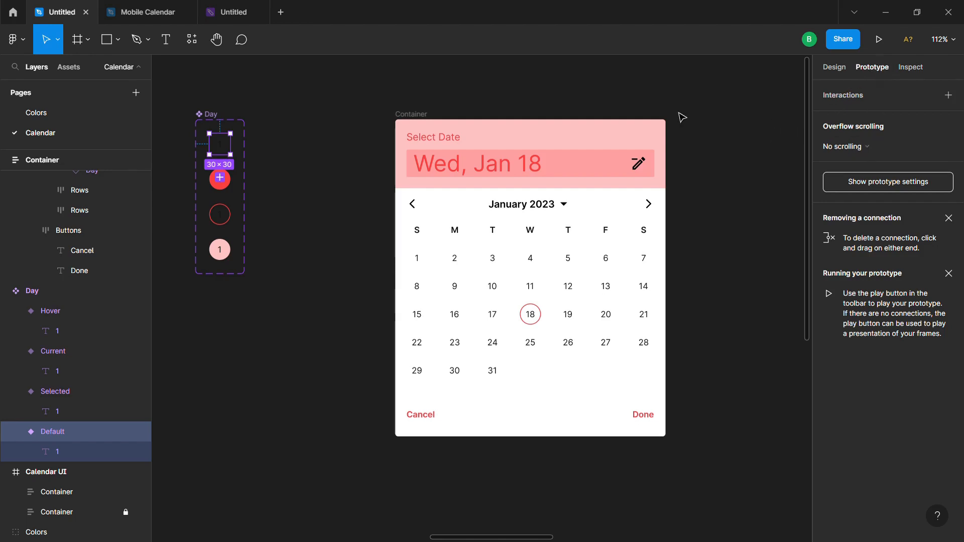
Step: Widen the Day component set to make room for a second column of variants
mouse_move(211, 149)
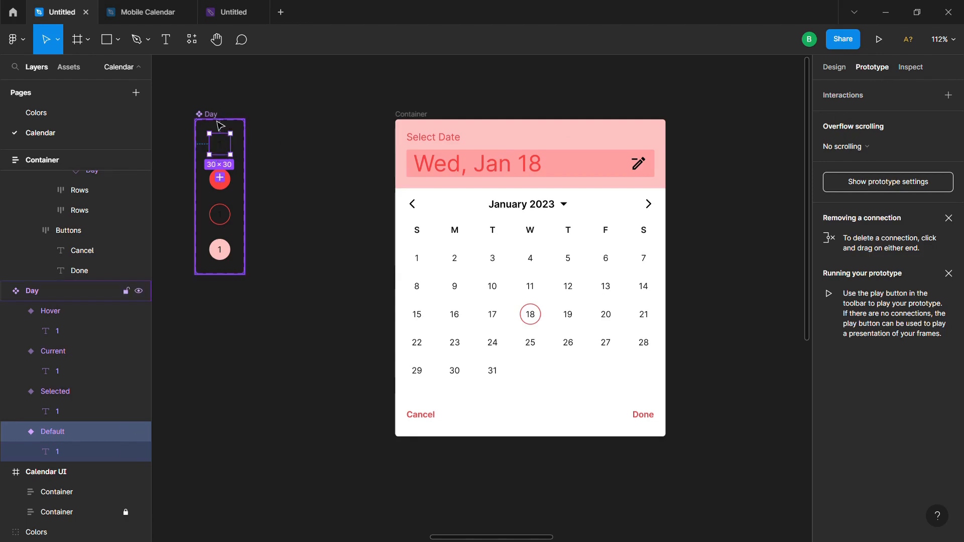
click(219, 125)
drag(254, 206, 303, 206)
Step: Rearrange the Day variants into two columns, with Current beside Default and Hover beside Selected
mouse_move(221, 228)
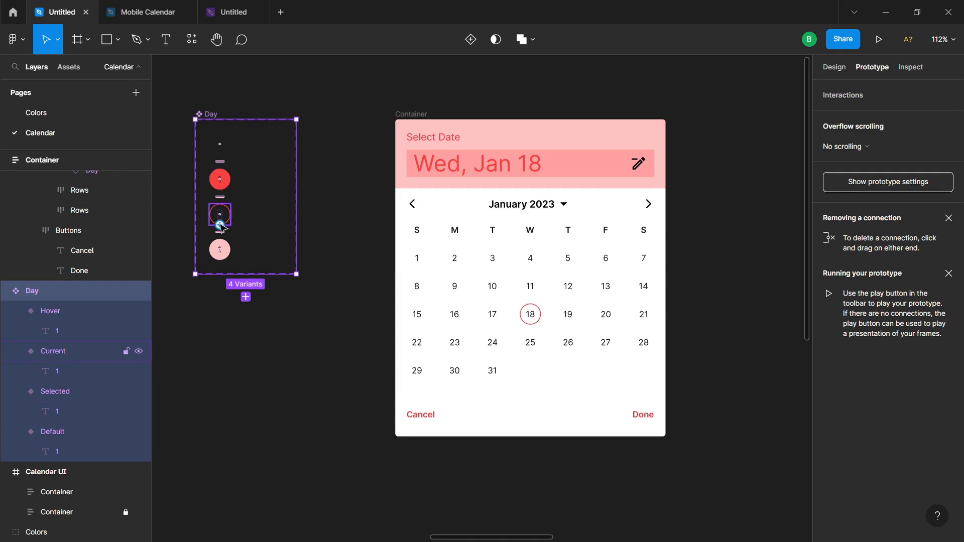
drag(224, 217, 266, 188)
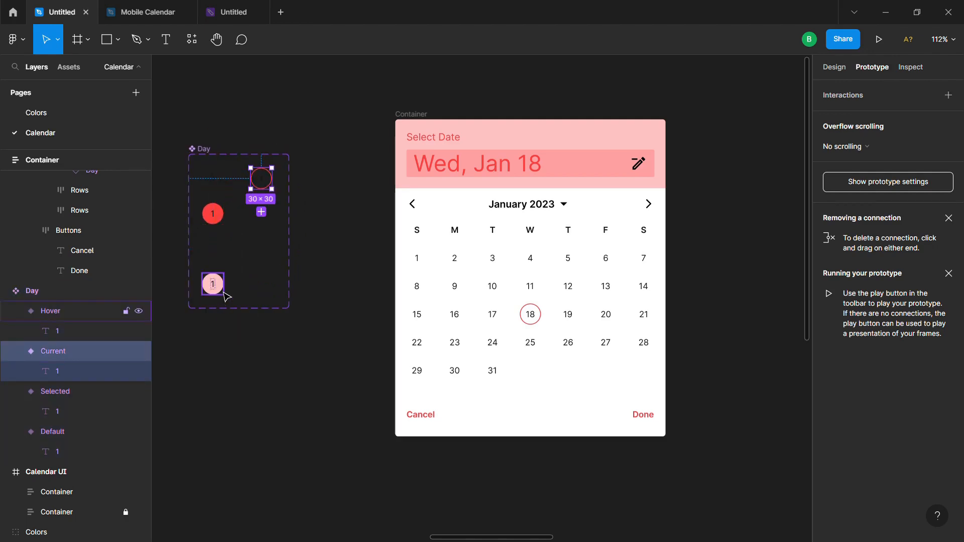
drag(225, 297, 274, 224)
scroll(269, 217, up, 5)
drag(266, 276, 305, 286)
scroll(399, 285, down, 4)
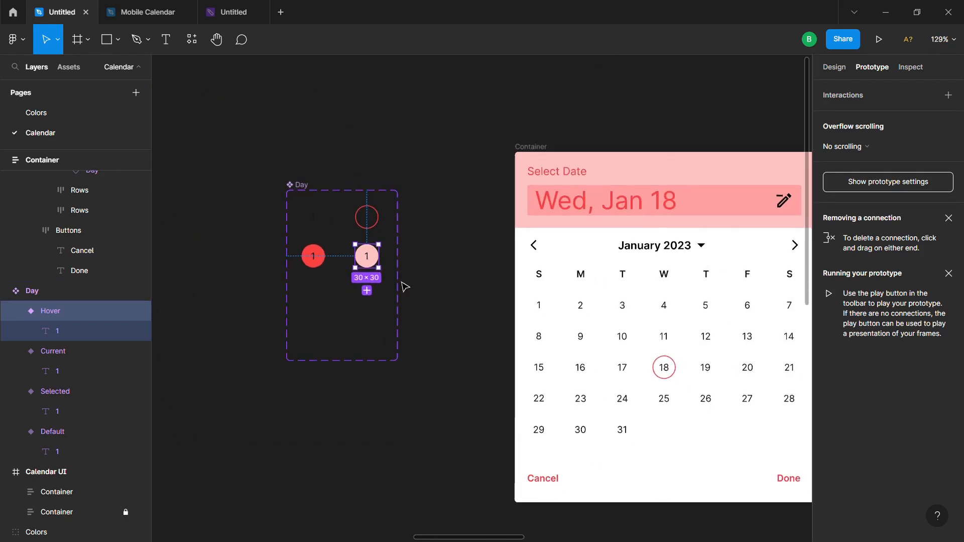
Step: Connect the Default day variant to Selected with an on-click Change to interaction, keeping Smart animate and Ease out at 300 ms
click(468, 274)
scroll(456, 269, up, 3)
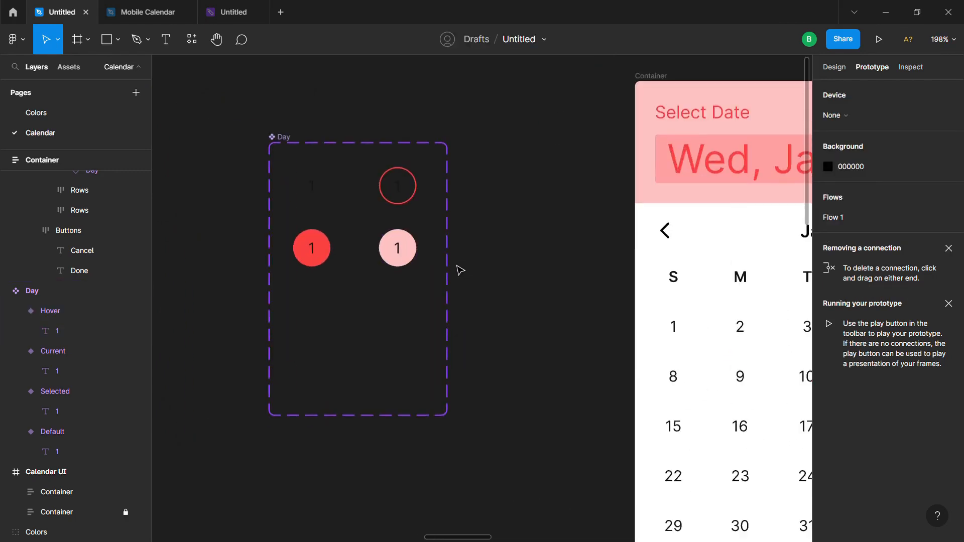
click(307, 195)
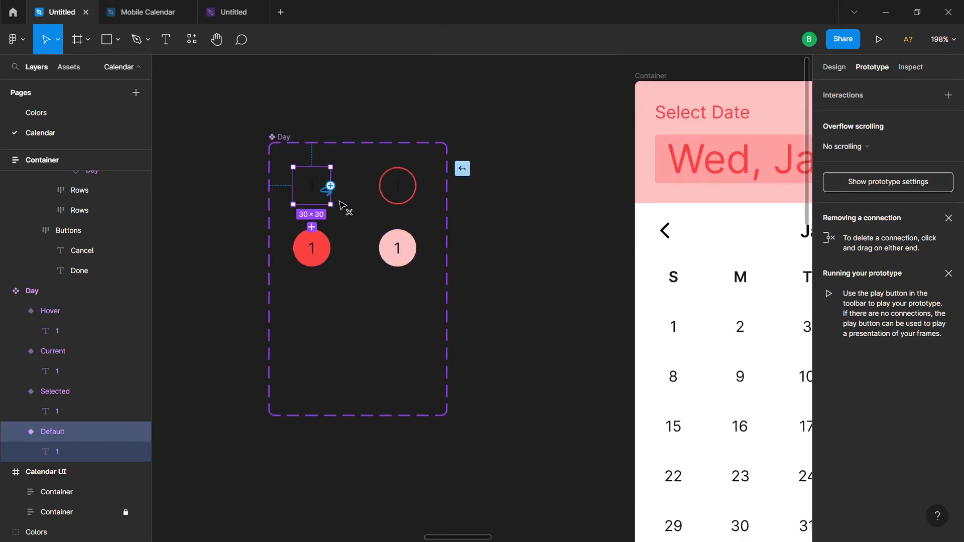
drag(339, 201, 325, 251)
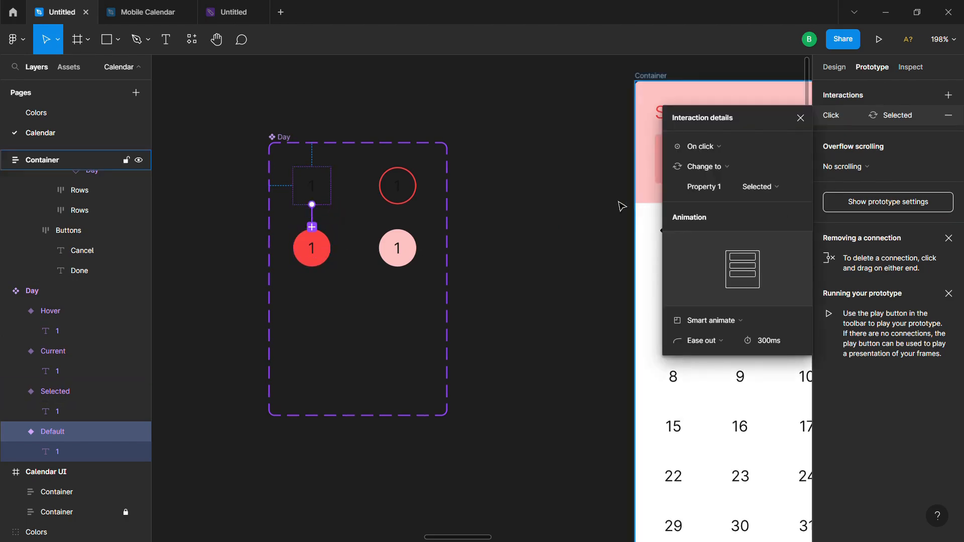
click(699, 147)
click(699, 146)
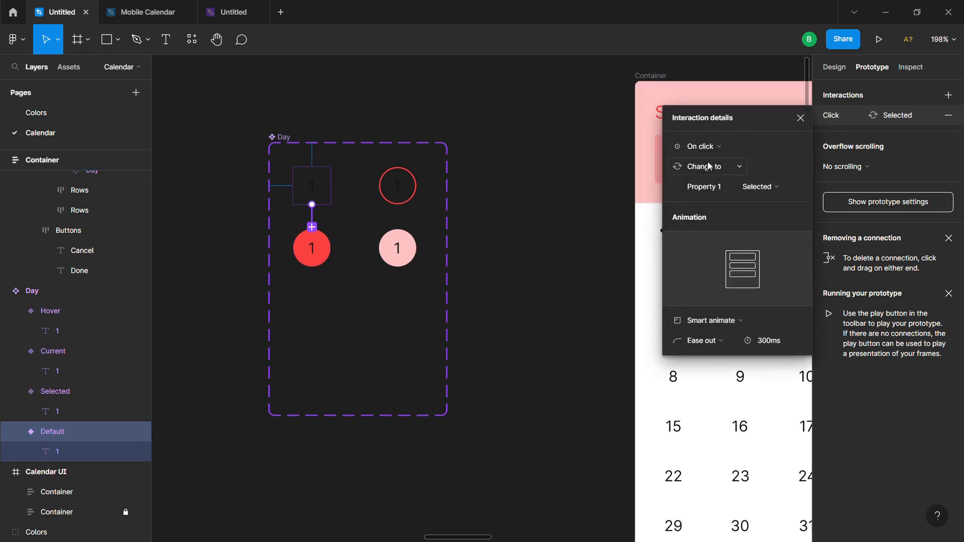
click(706, 321)
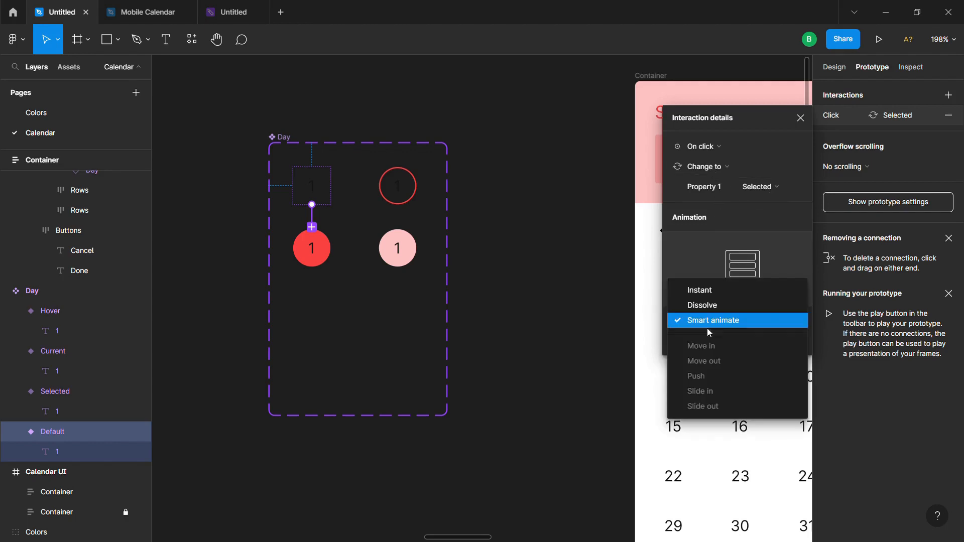
click(758, 324)
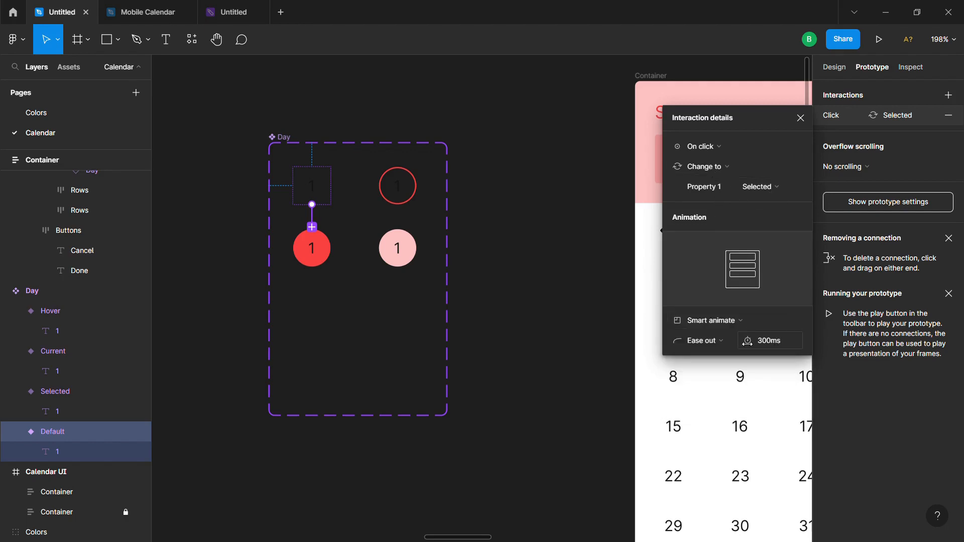
click(702, 343)
click(705, 339)
Step: Connect the Selected day variant back to Default with an on-click Change to interaction using Smart animate
click(308, 258)
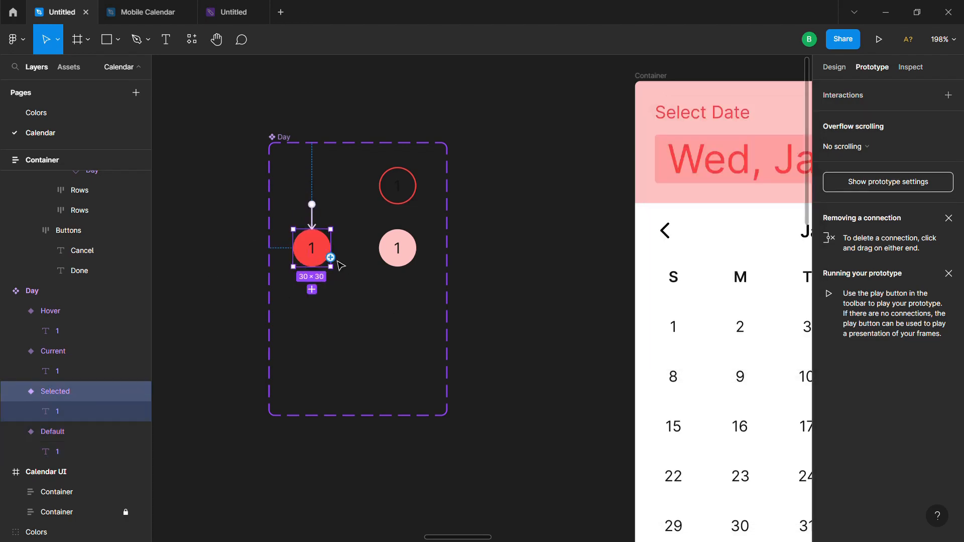
drag(331, 258, 324, 188)
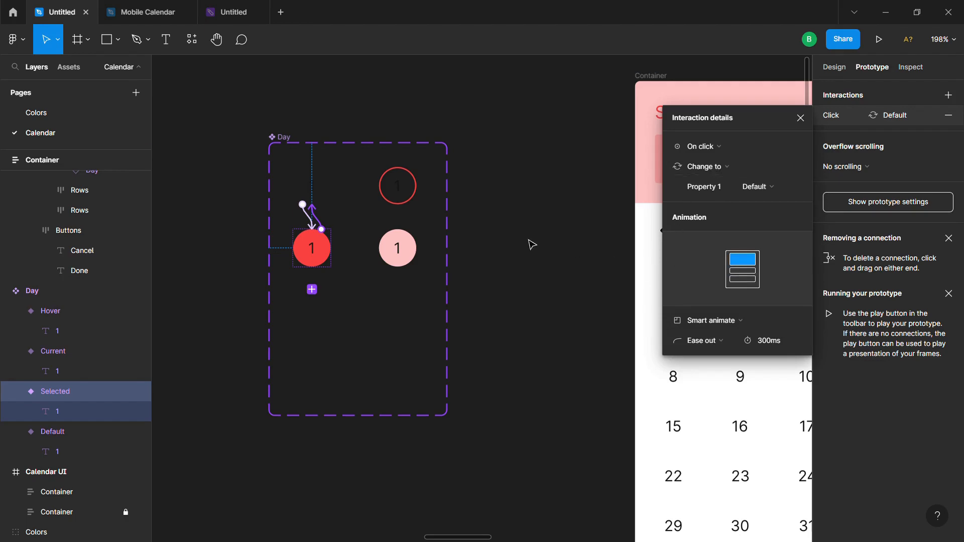
click(327, 273)
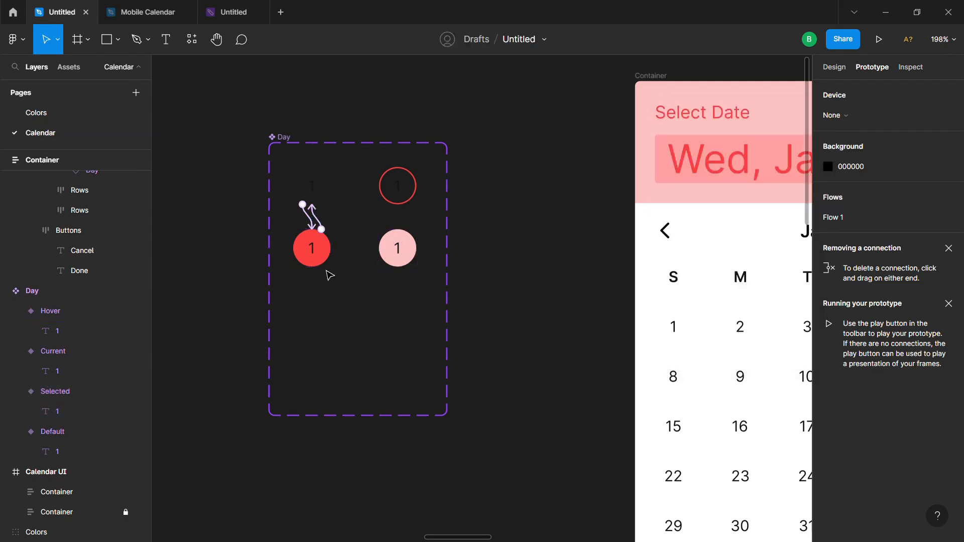
Step: Connect the Default day variant to Hover with a While hovering trigger and set the animation duration to 256 ms
click(319, 192)
drag(332, 186, 401, 266)
click(723, 150)
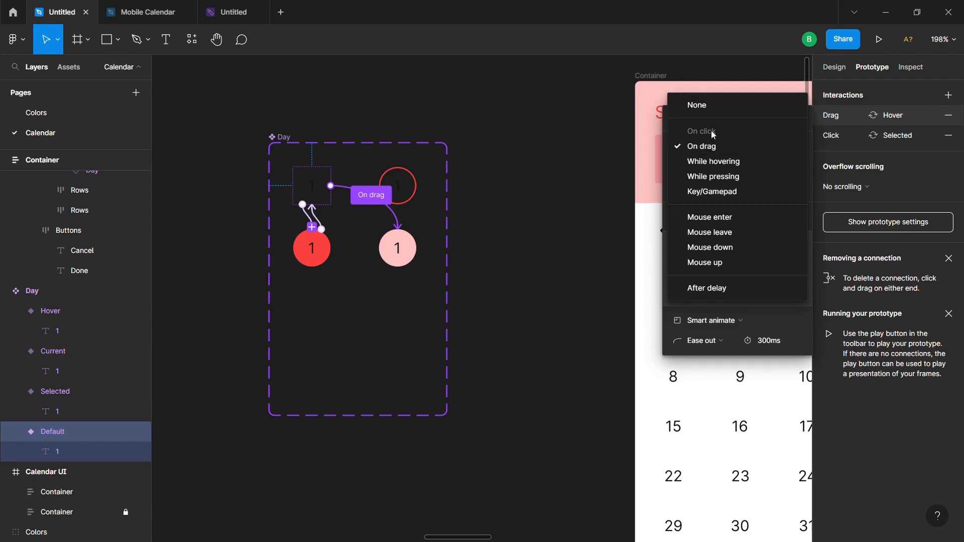
click(720, 162)
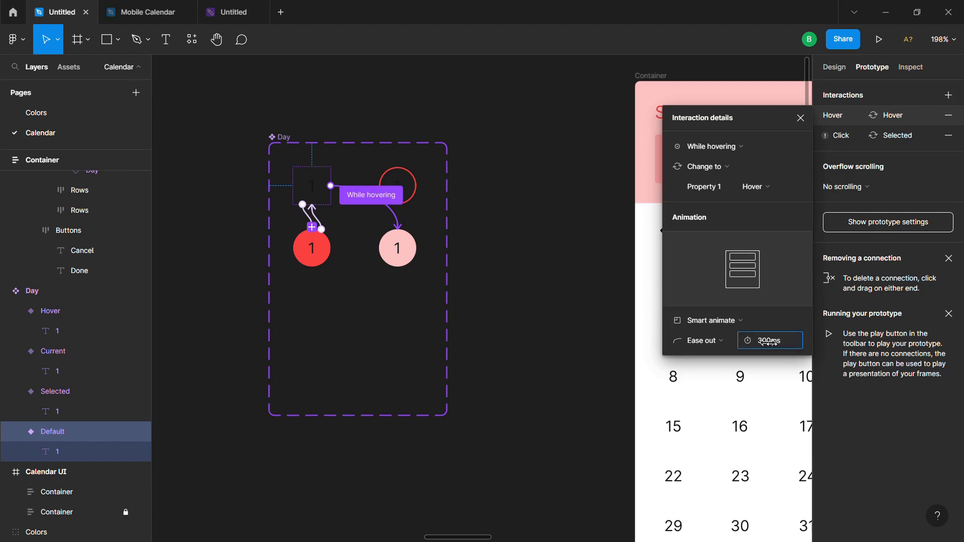
mouse_move(767, 342)
mouse_down()
mouse_move(795, 341)
mouse_move(769, 348)
mouse_up()
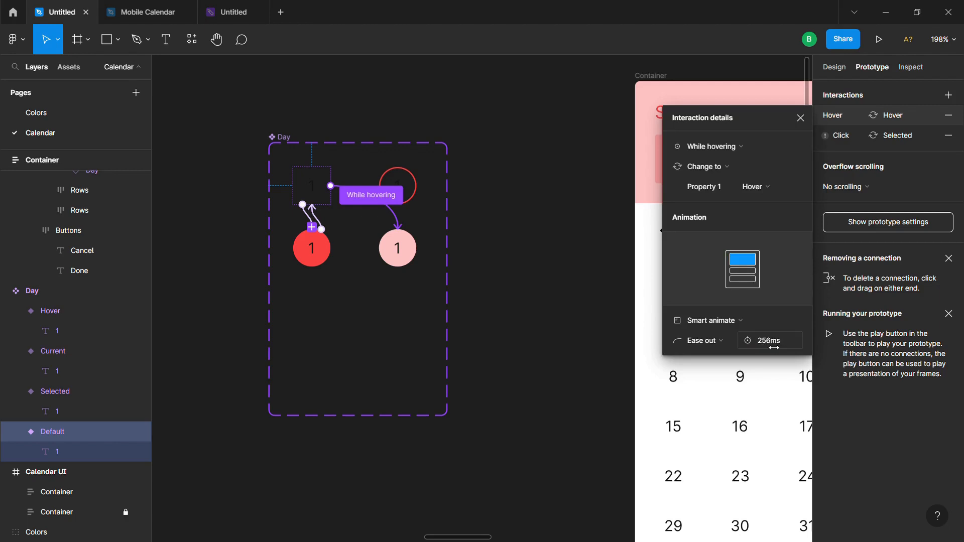
click(390, 300)
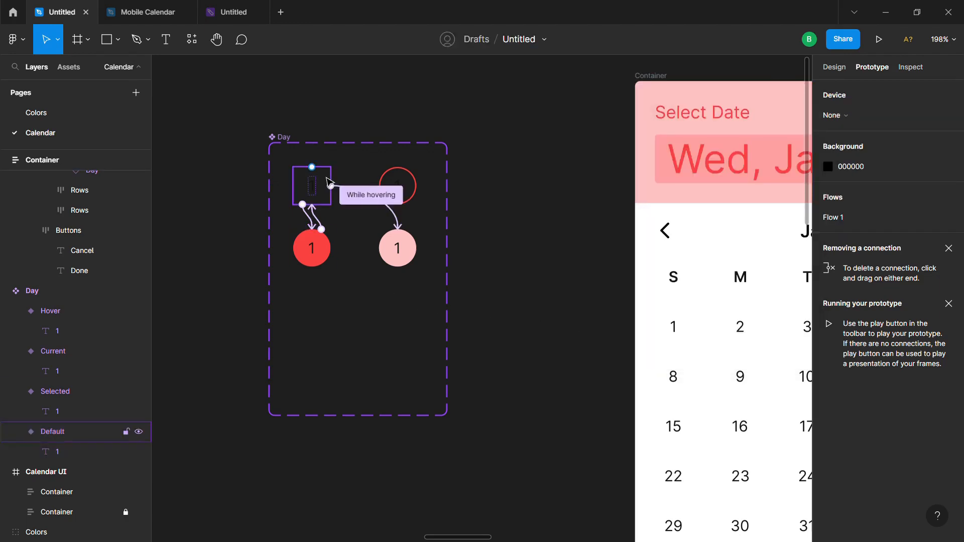
Step: Preview the calendar Container as a prototype and test how day 24 responds to hovering and clicking
click(387, 249)
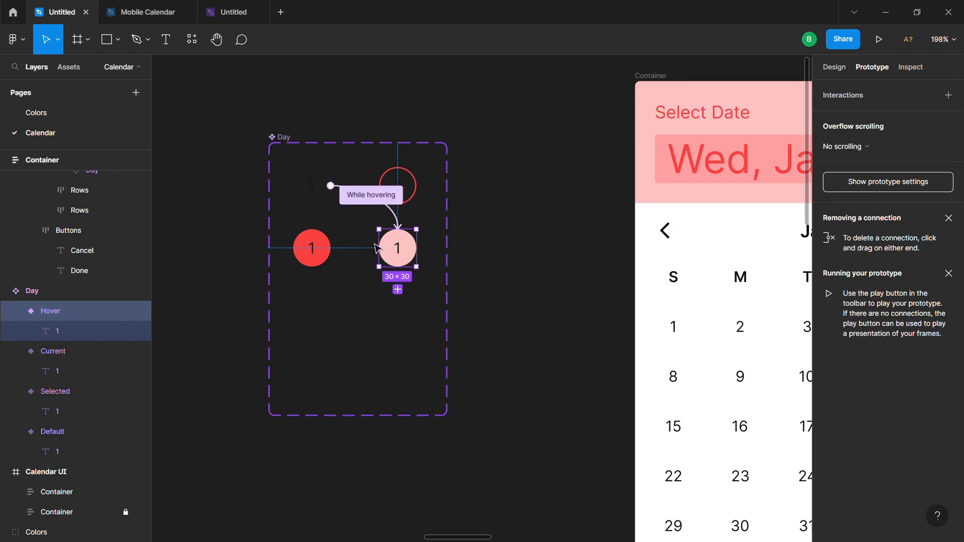
scroll(514, 282, right, 2)
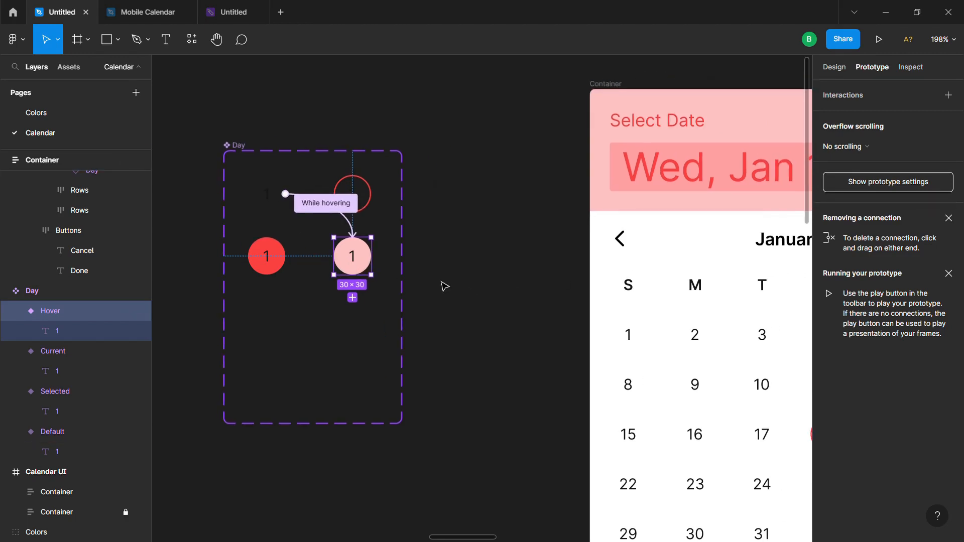
click(424, 322)
drag(368, 294, 344, 290)
scroll(374, 231, down, 4)
drag(485, 217, 430, 230)
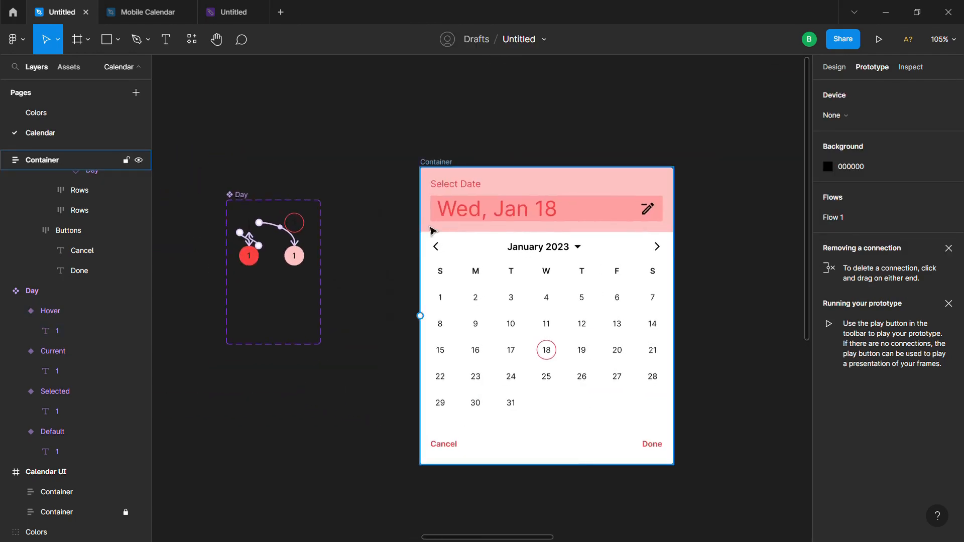
click(447, 170)
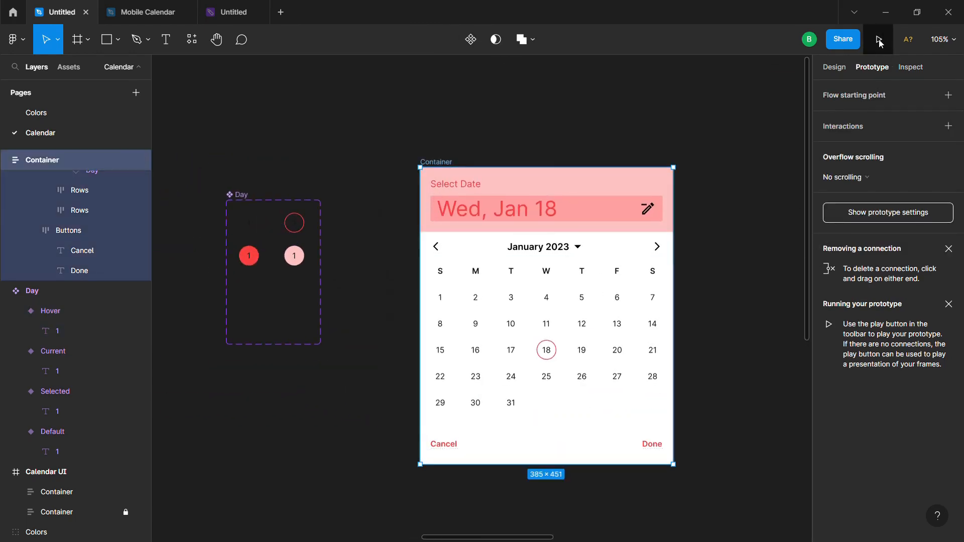
click(879, 40)
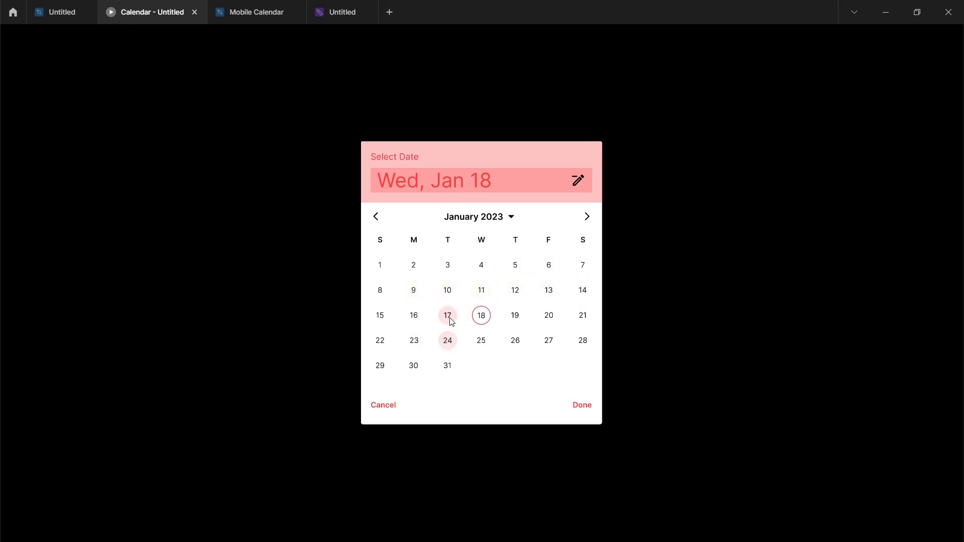
click(446, 343)
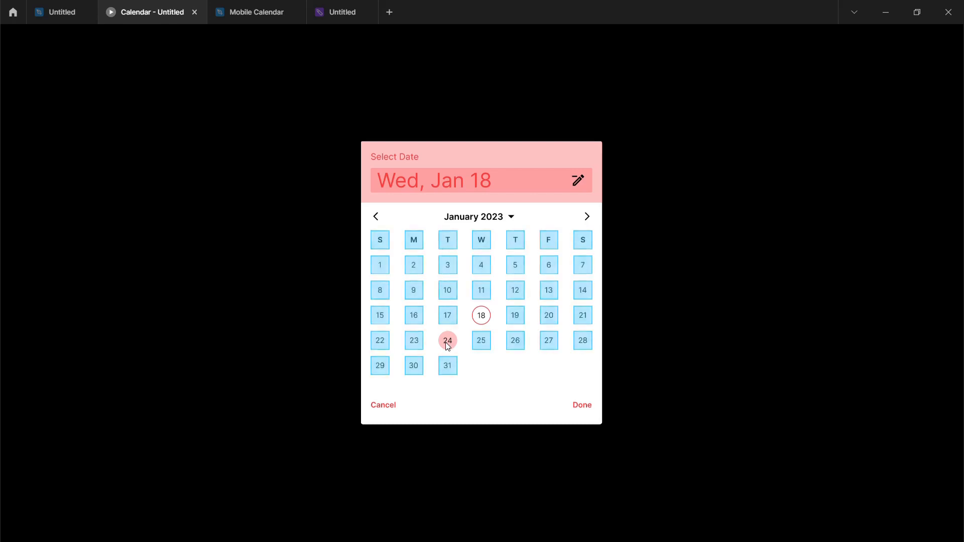
click(445, 343)
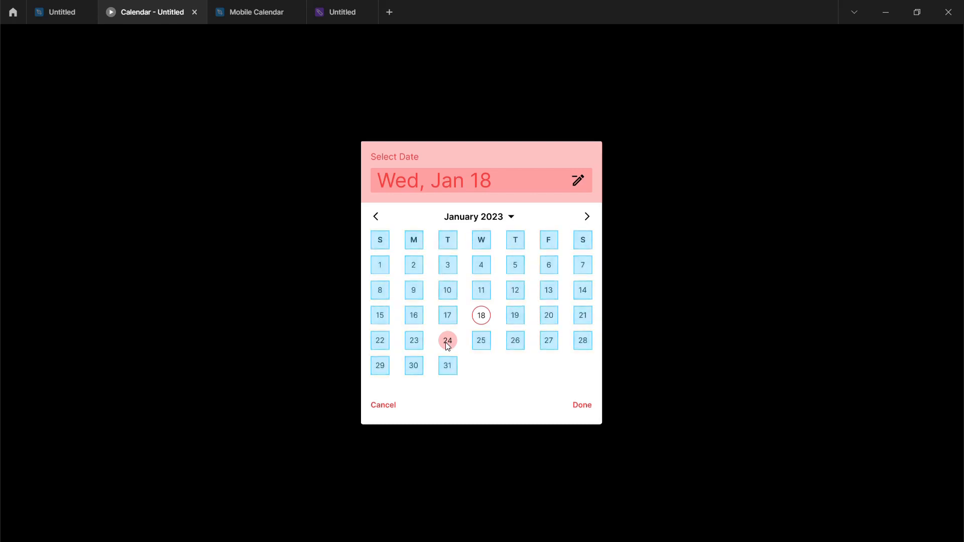
click(445, 343)
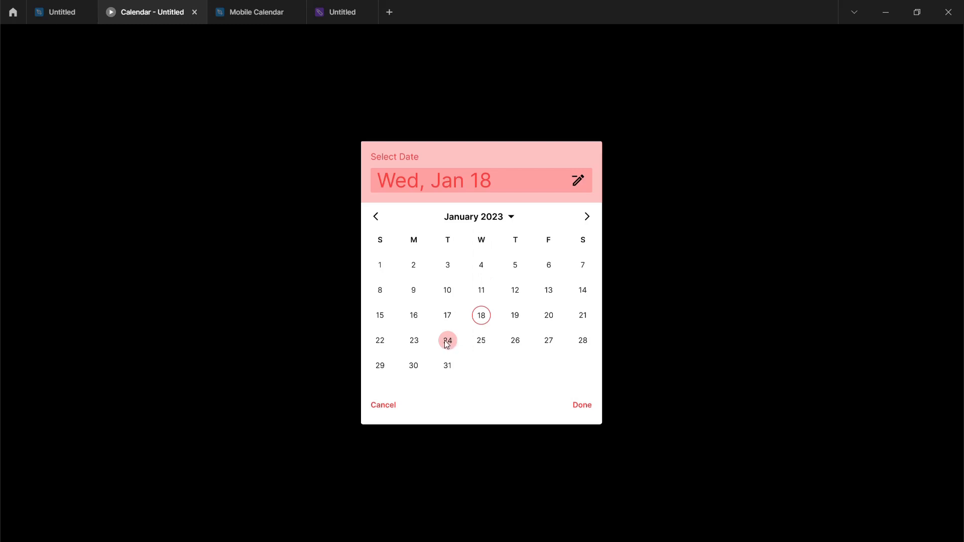
Step: Check day 18 in the running calendar preview against the design file, ending back in the design file
click(62, 4)
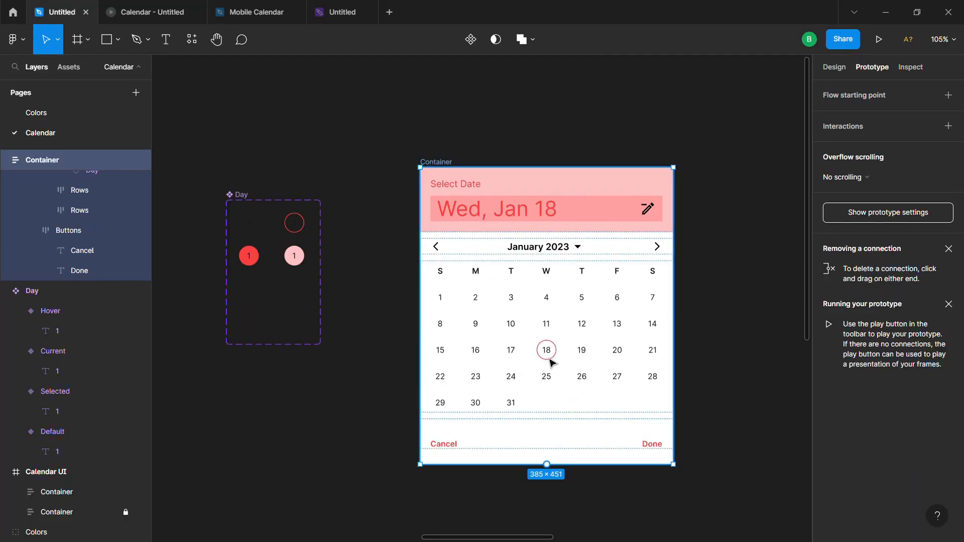
click(153, 13)
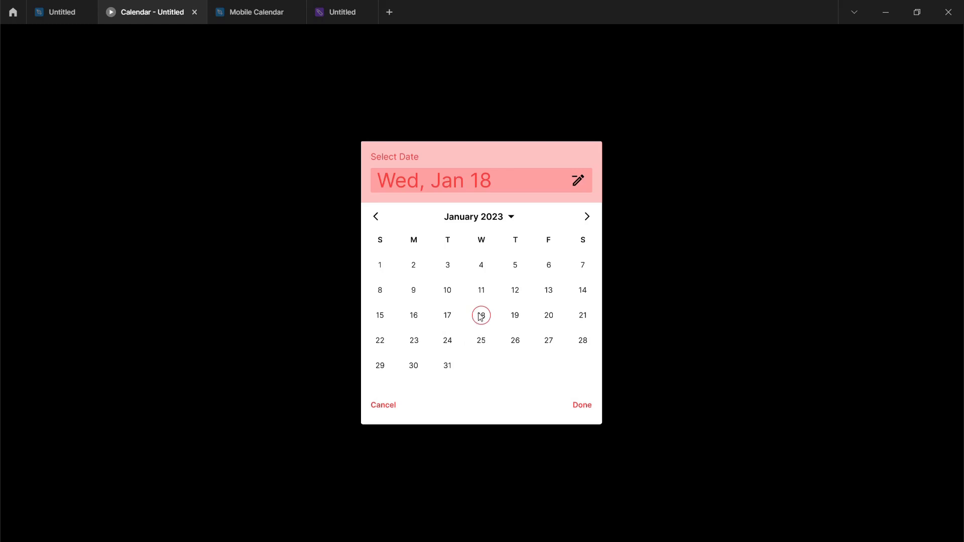
click(38, 18)
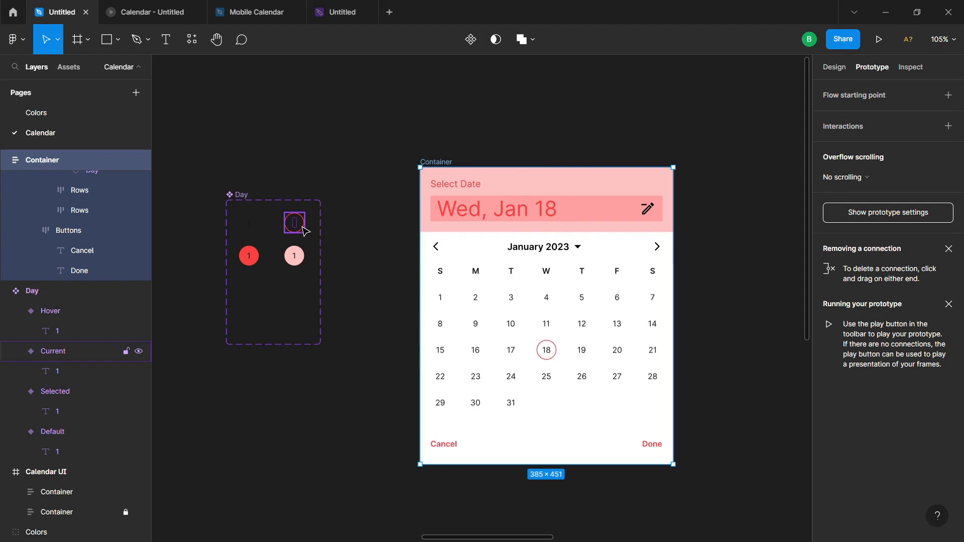
Step: Connect the Hover day variant to Default with an on-click Change to interaction and set the animation duration to 300 ms
click(295, 256)
scroll(296, 273, up, 2)
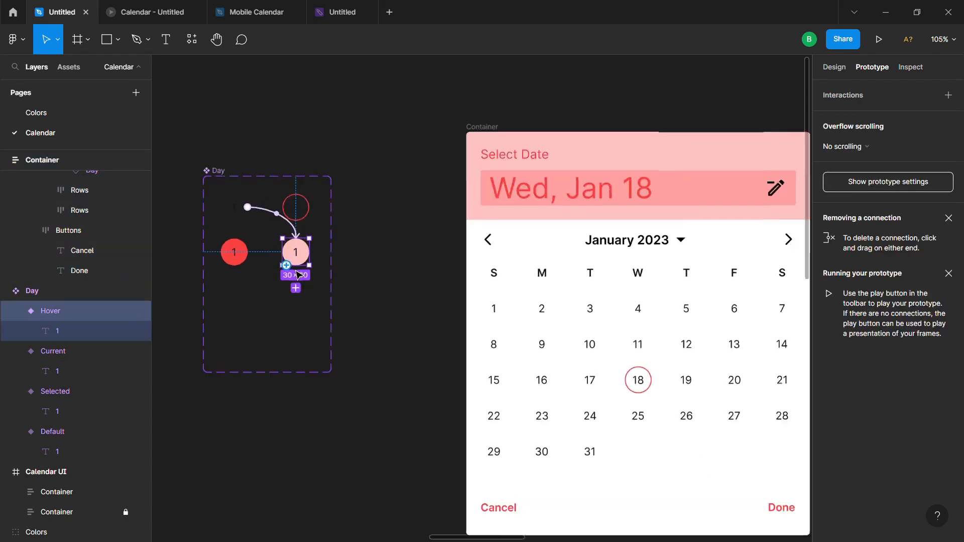
scroll(298, 275, up, 5)
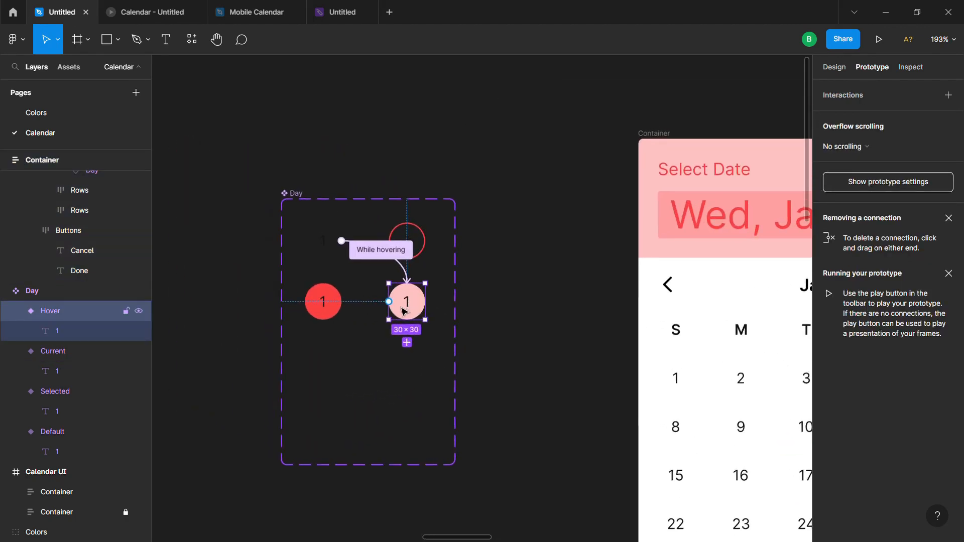
drag(389, 302, 333, 249)
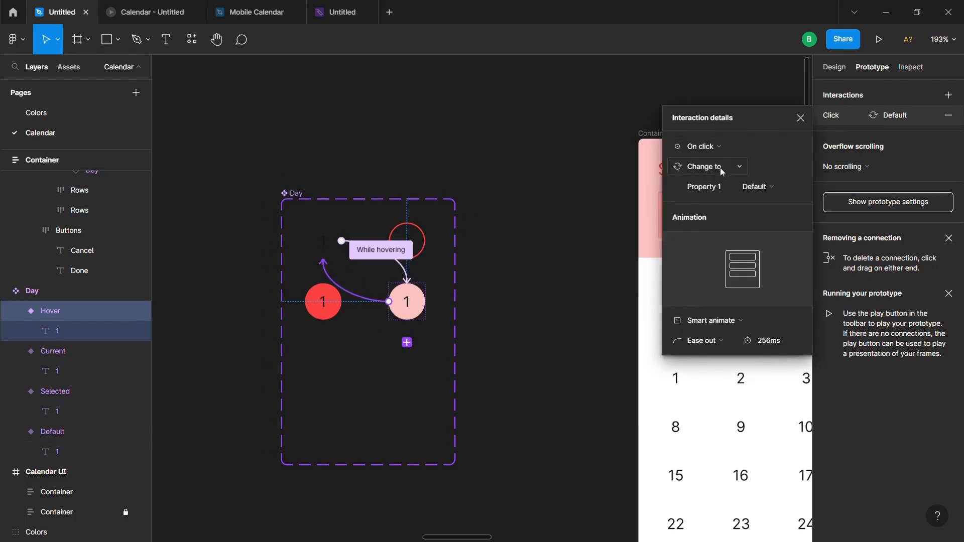
click(762, 342)
drag(778, 346, 780, 349)
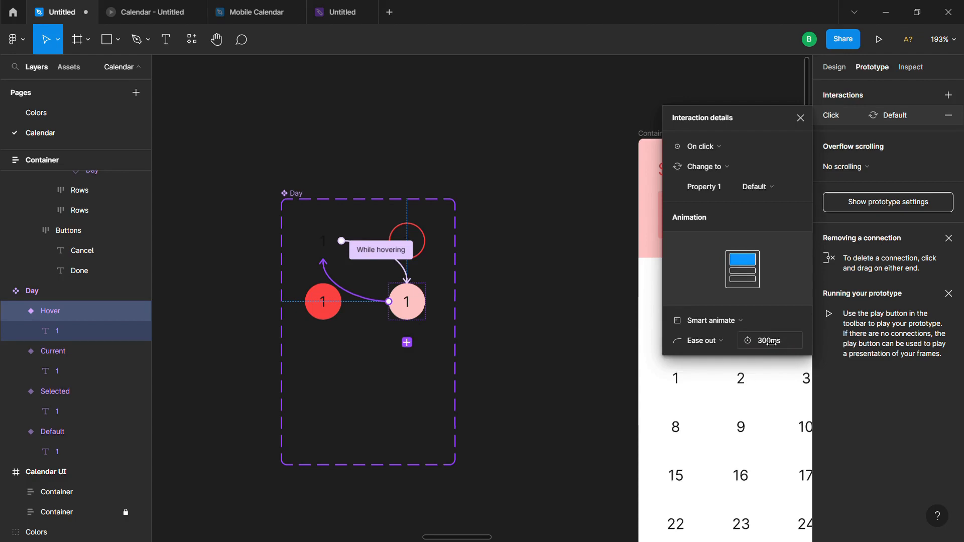
click(371, 360)
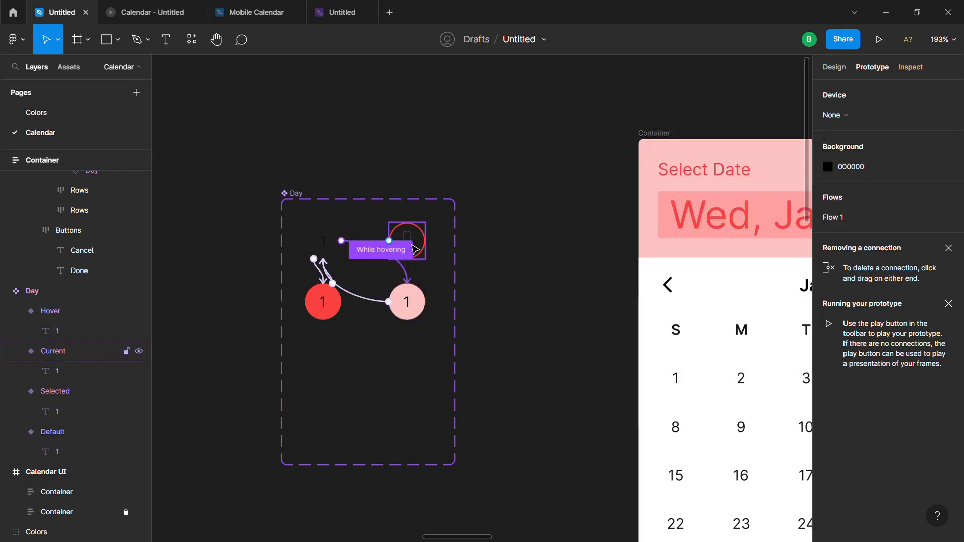
Step: Connect the Current day variant to Hover with an on-click Change to interaction, and review the connection details of the variants
click(424, 245)
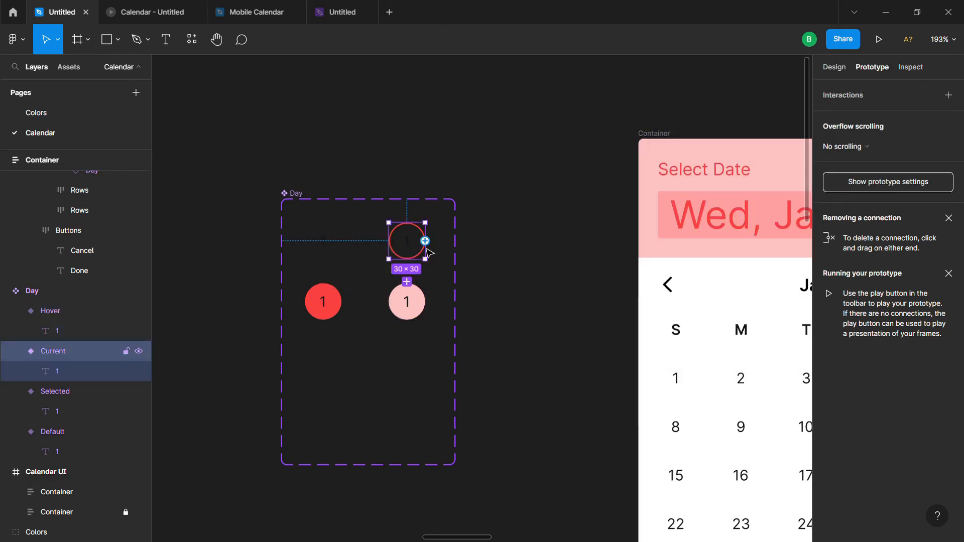
drag(425, 241, 407, 301)
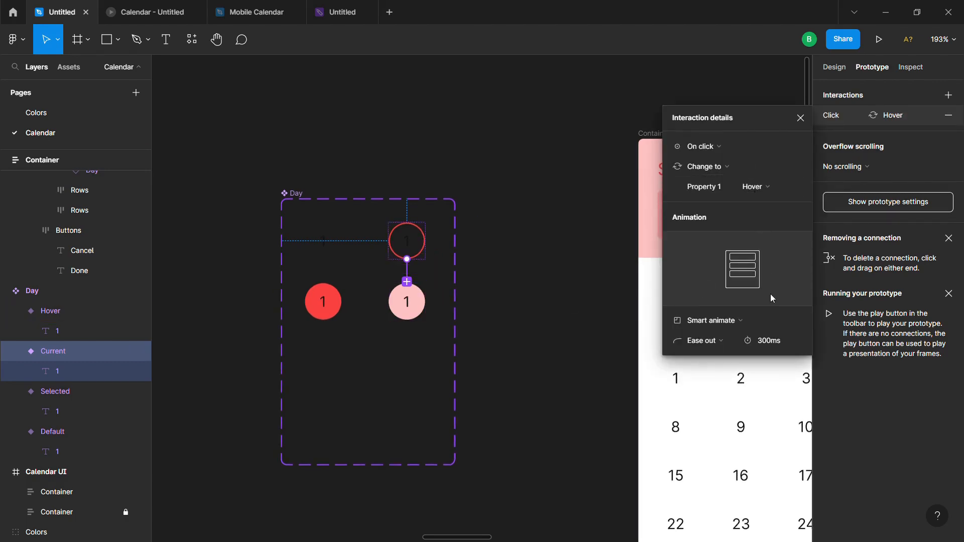
click(330, 256)
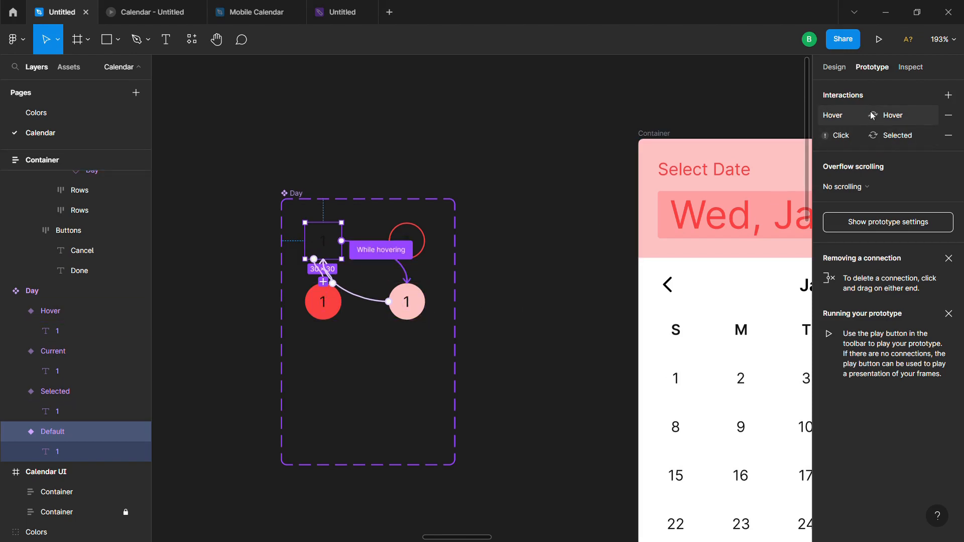
click(368, 303)
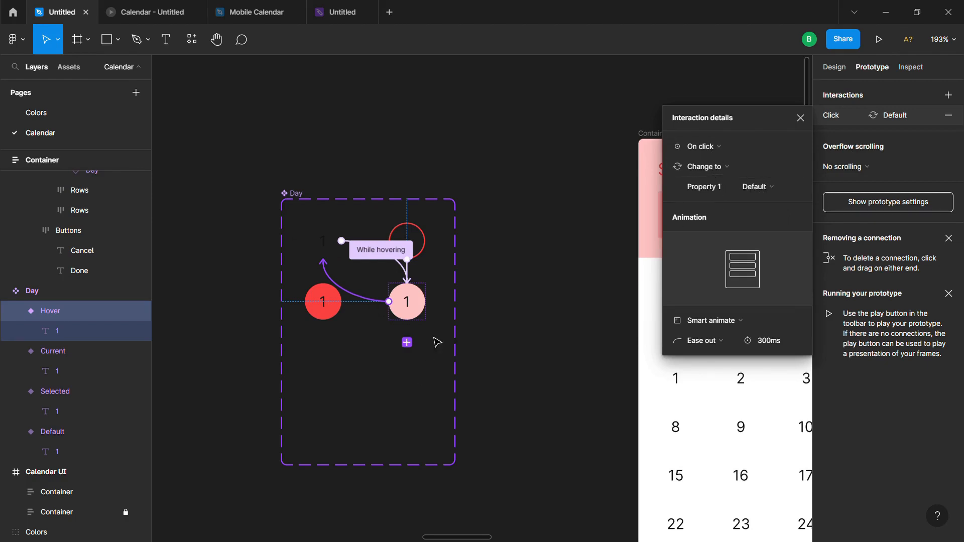
click(426, 259)
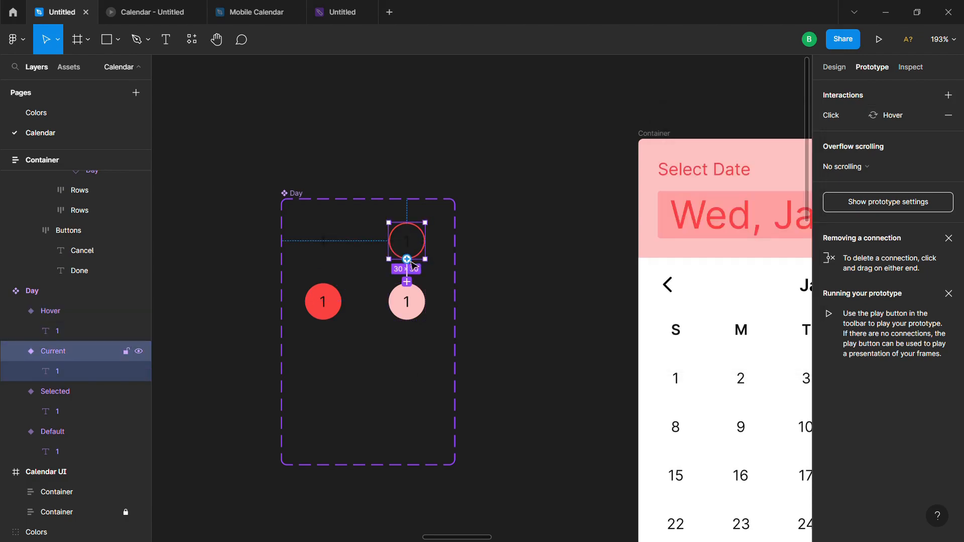
click(411, 280)
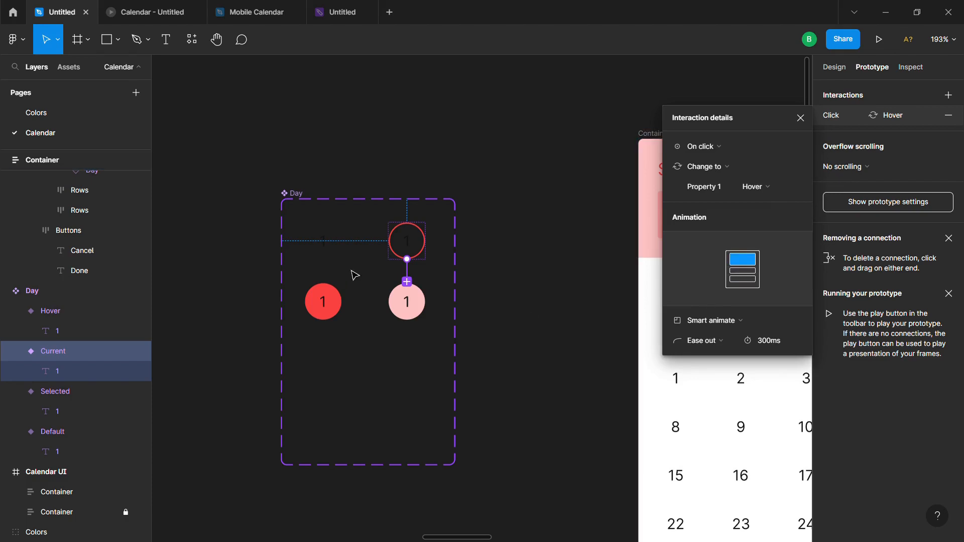
Step: Set the Current day variant's interaction with Hover to trigger While hovering, and review the Hover variant's on-click connection
click(718, 151)
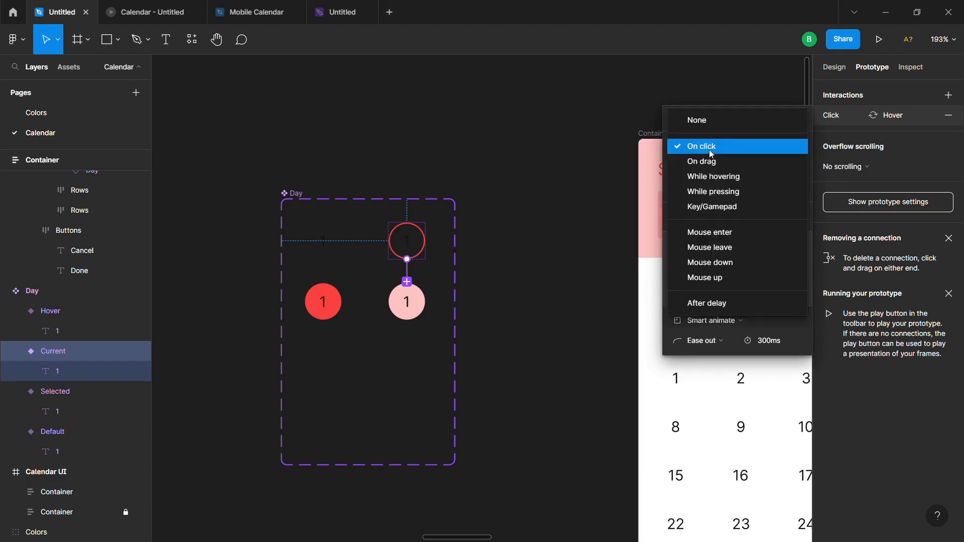
click(728, 179)
click(411, 319)
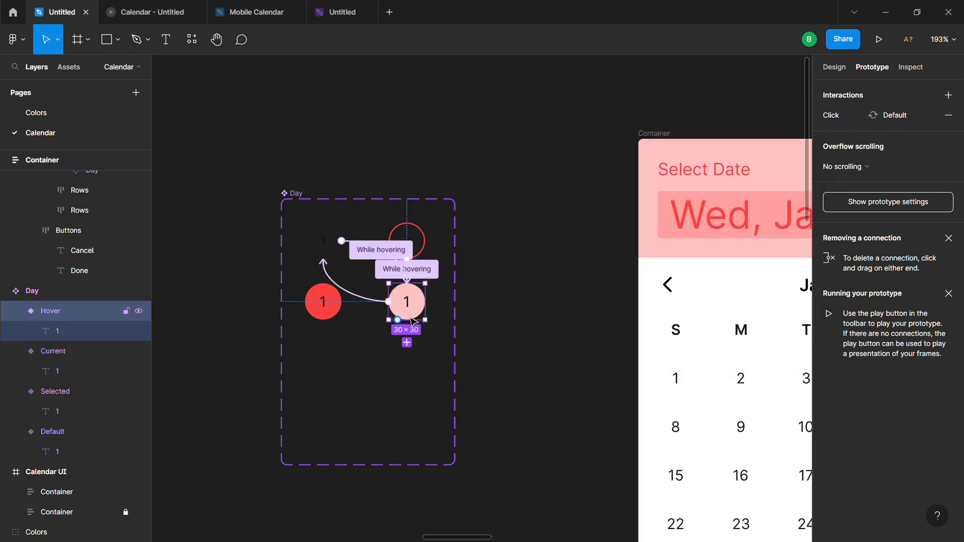
click(374, 301)
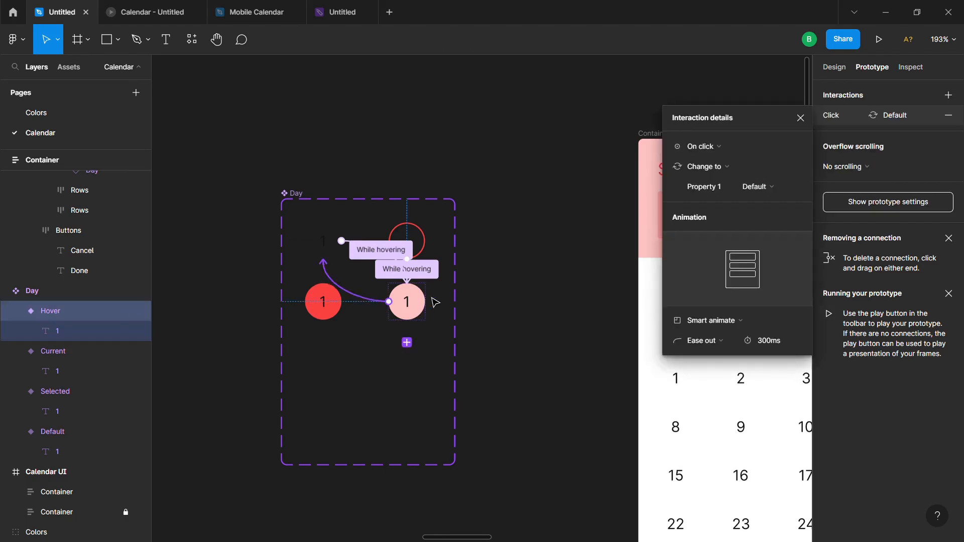
Step: Connect the Current day variant to Selected with an on-click Change to interaction
click(420, 245)
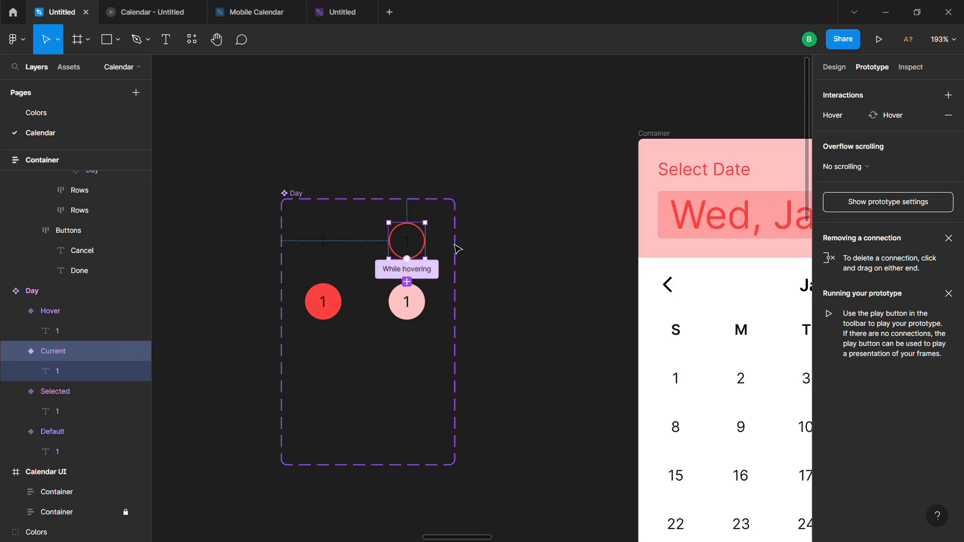
click(421, 269)
click(428, 247)
drag(424, 241, 327, 317)
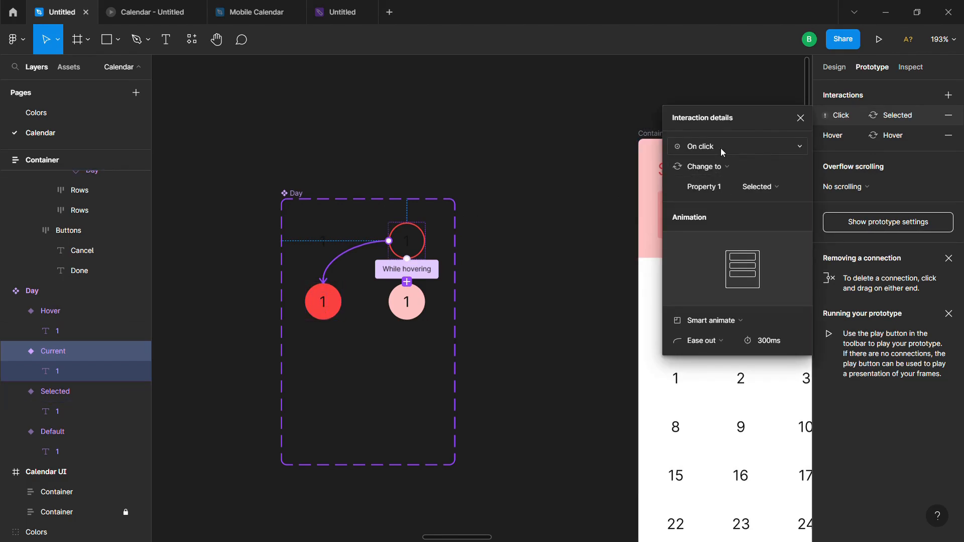
click(603, 236)
Step: Preview the calendar Container as a prototype, check how day 31 responds to hovering, and return to the design file
scroll(485, 247, right, 5)
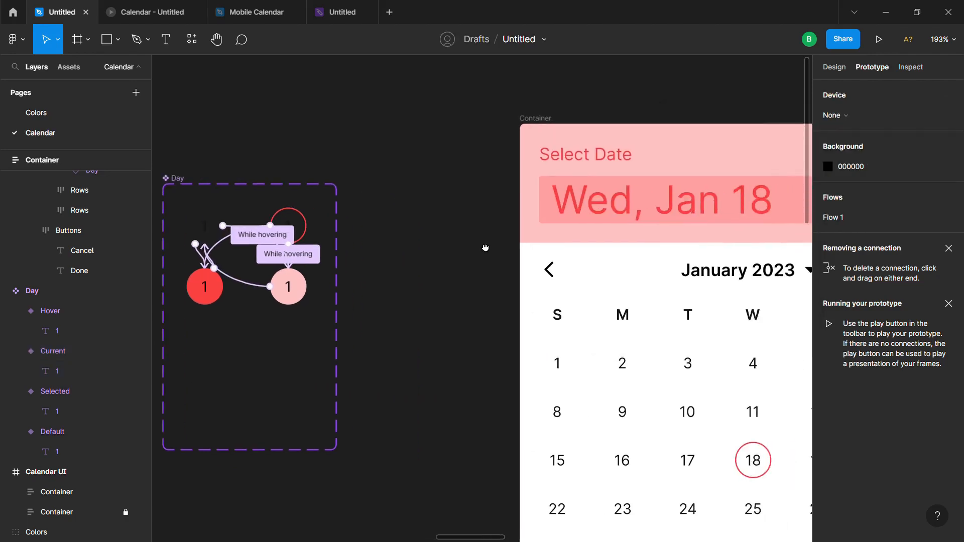
click(555, 131)
key(shift+2)
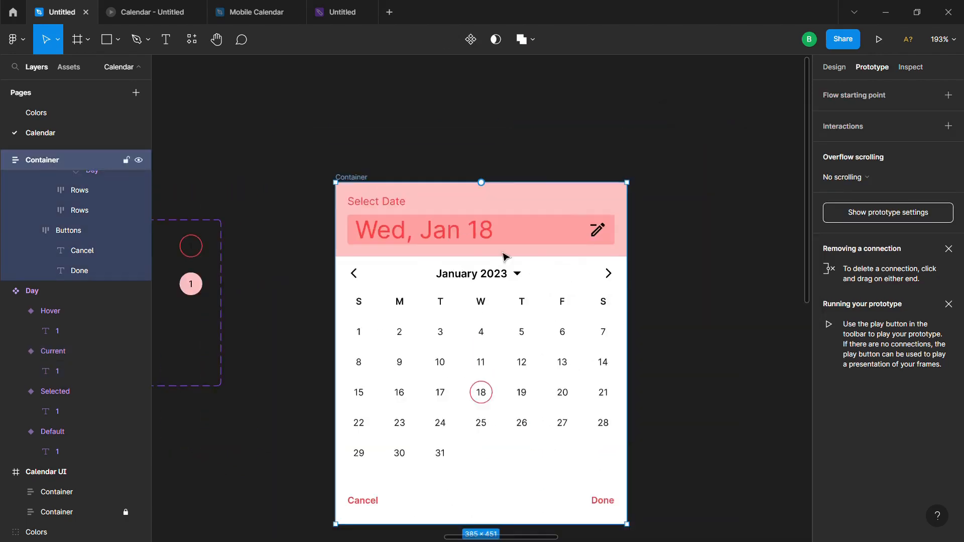
click(879, 40)
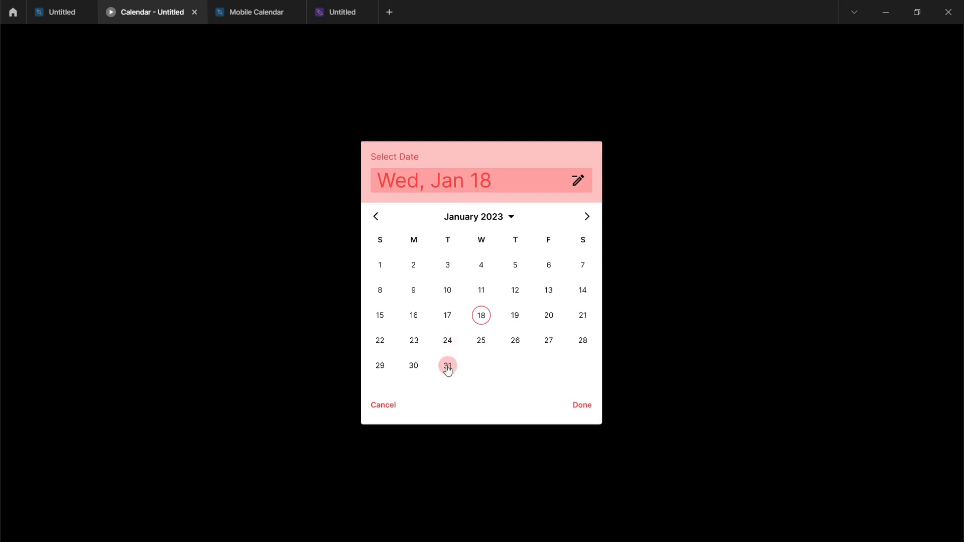
click(59, 12)
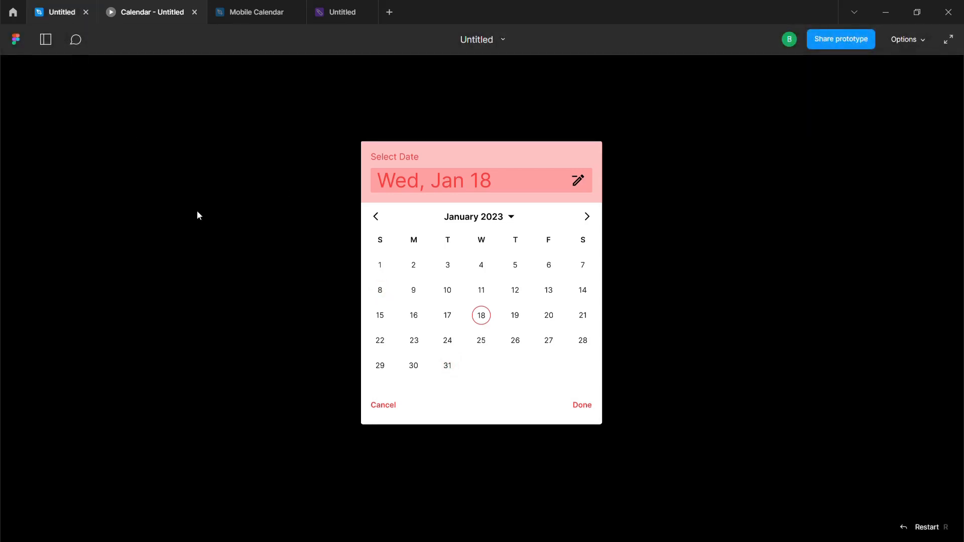
Step: Redirect the Hover day variant's on-click Change to connection to the Selected variant
scroll(354, 330, up, 5)
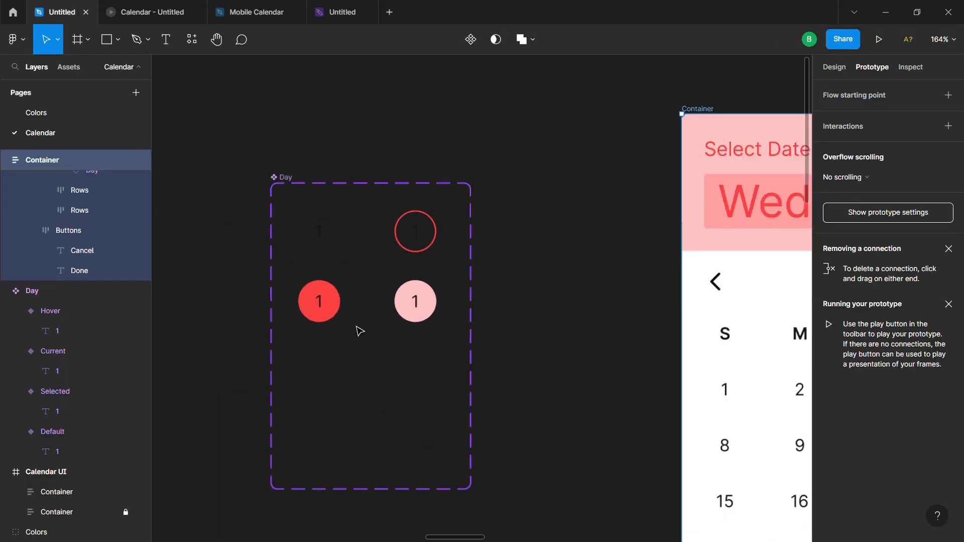
click(424, 314)
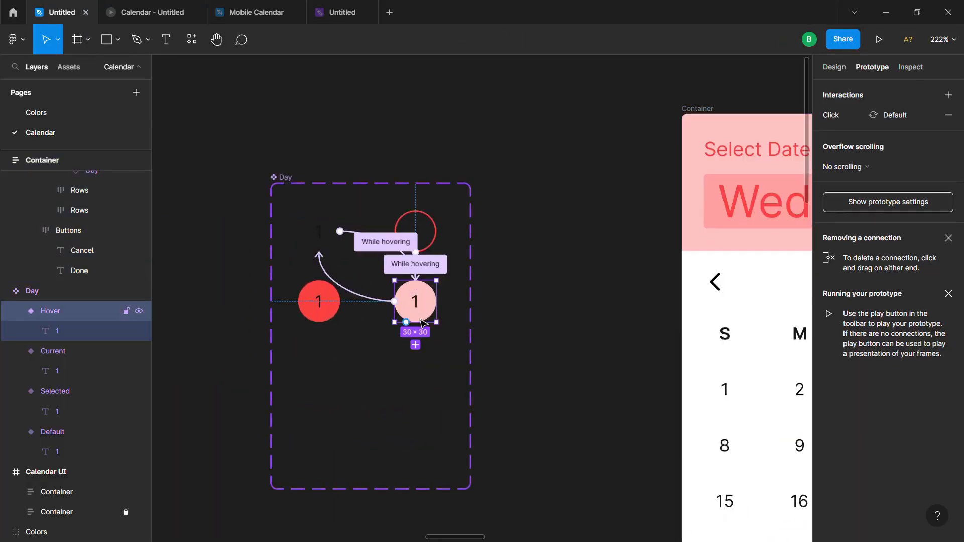
click(353, 303)
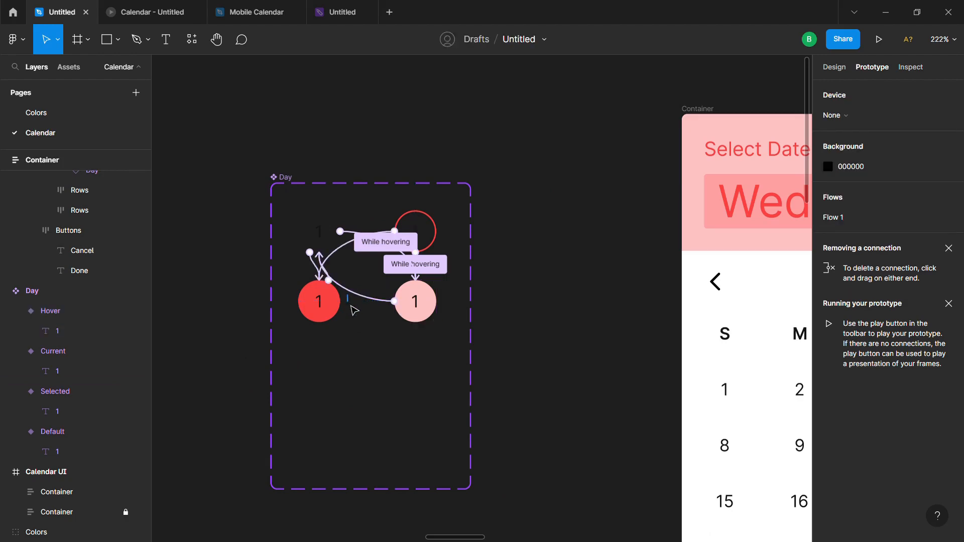
click(364, 300)
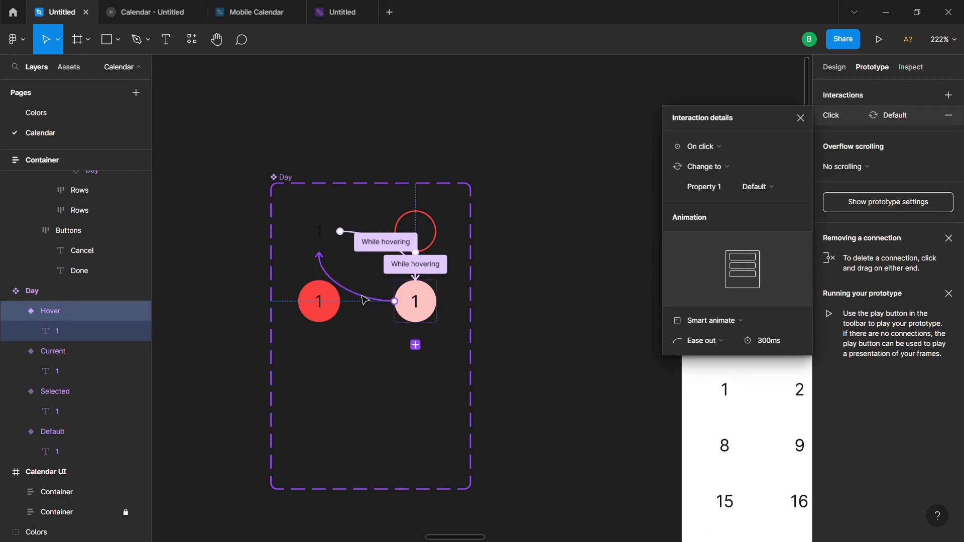
drag(319, 255, 322, 303)
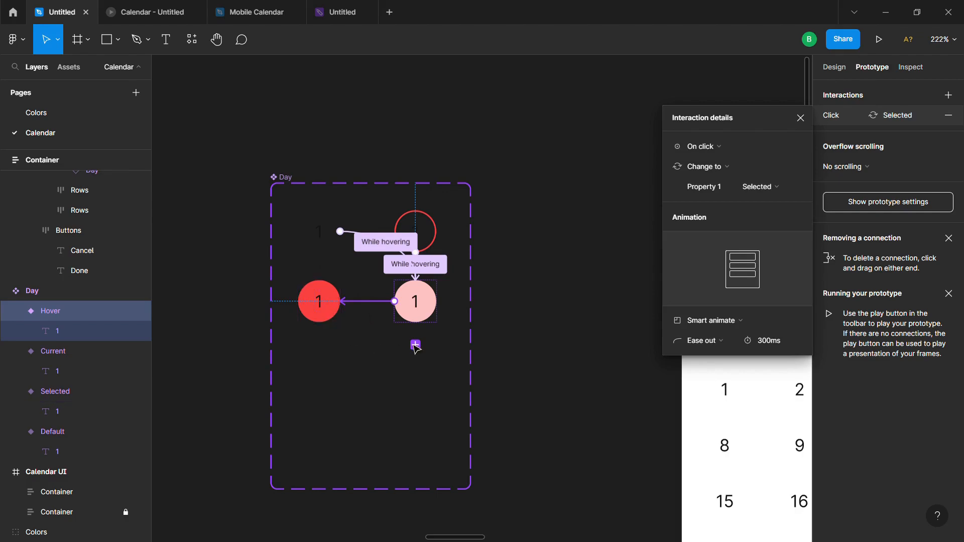
click(498, 349)
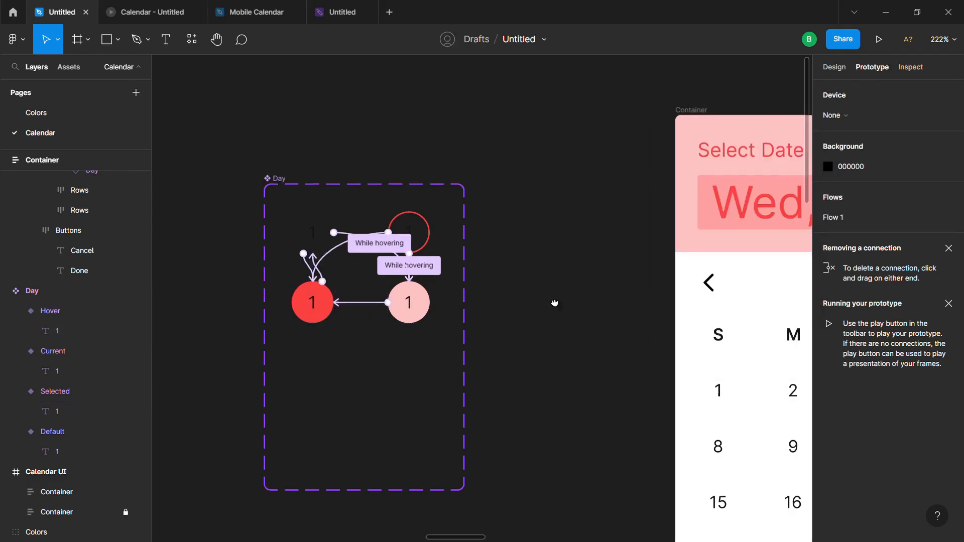
Step: Preview the calendar Container again and test selecting and deselecting days such as 26, 25 and 18
scroll(553, 303, right, 5)
scroll(364, 150, down, 3)
click(385, 131)
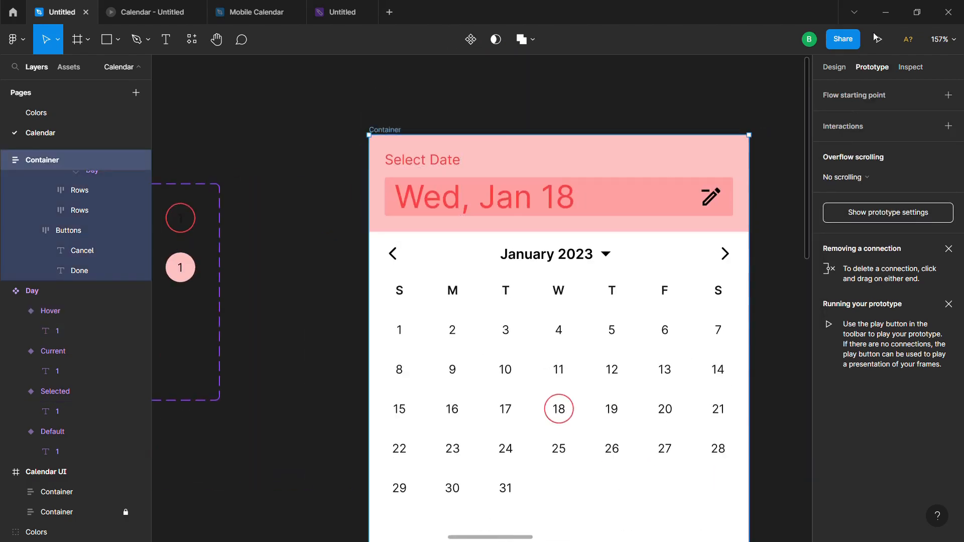
click(879, 40)
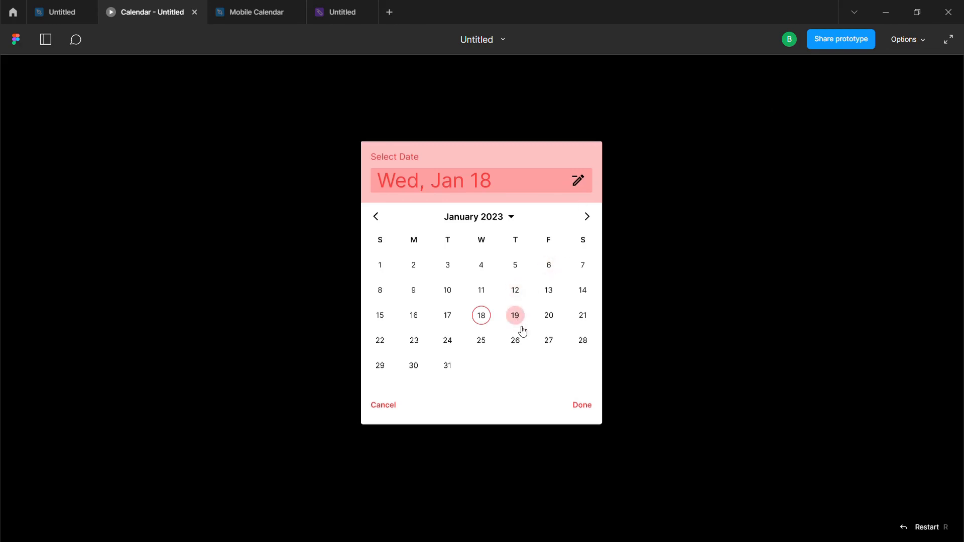
click(516, 341)
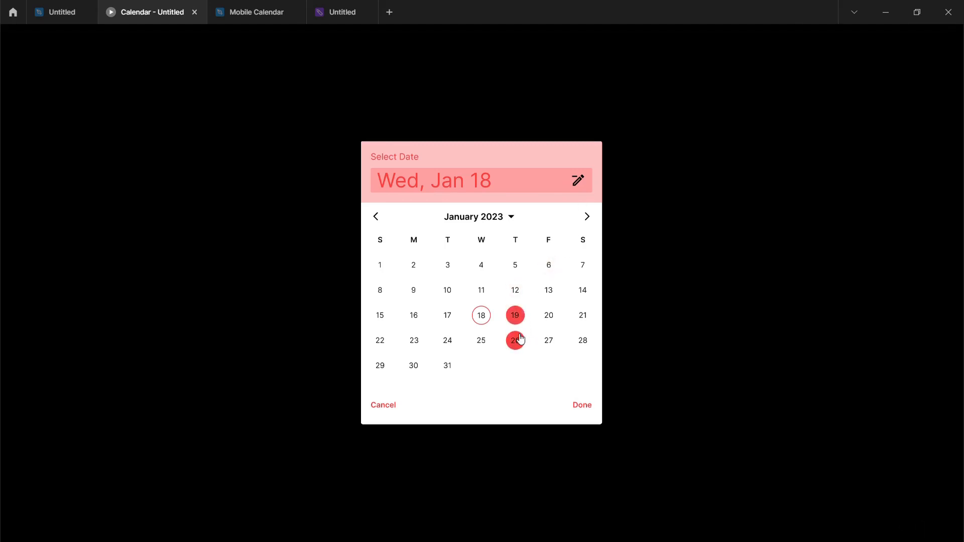
click(514, 338)
click(481, 348)
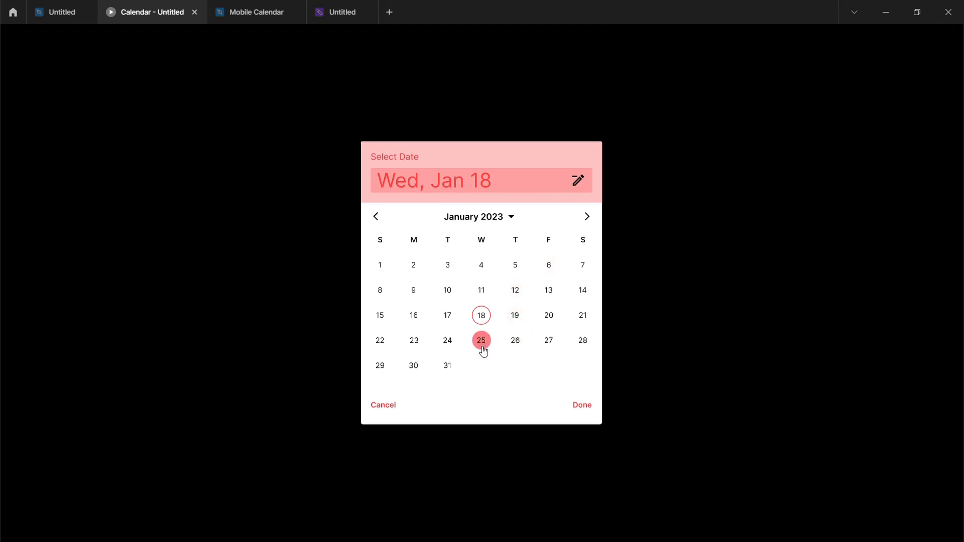
click(483, 358)
click(483, 317)
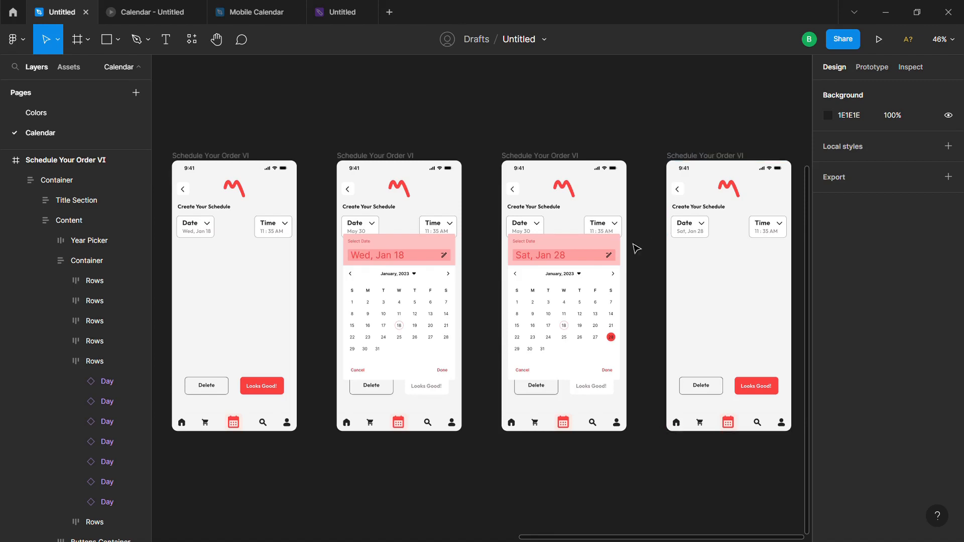
Step: Examine the calendar Container within the four Schedule Your Order VI mobile screens in the design file
click(609, 259)
scroll(609, 258, up, 3)
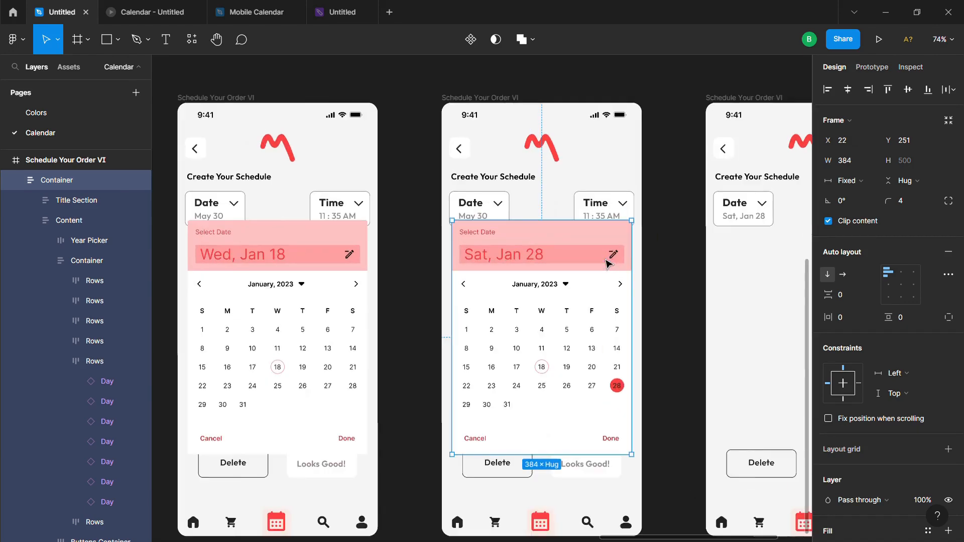
scroll(608, 263, up, 2)
scroll(555, 198, down, 5)
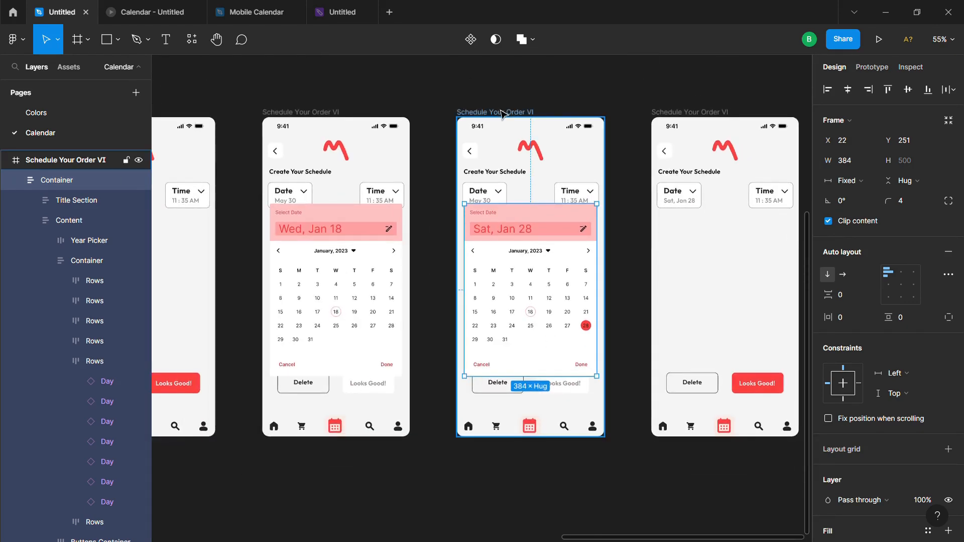
scroll(519, 188, down, 2)
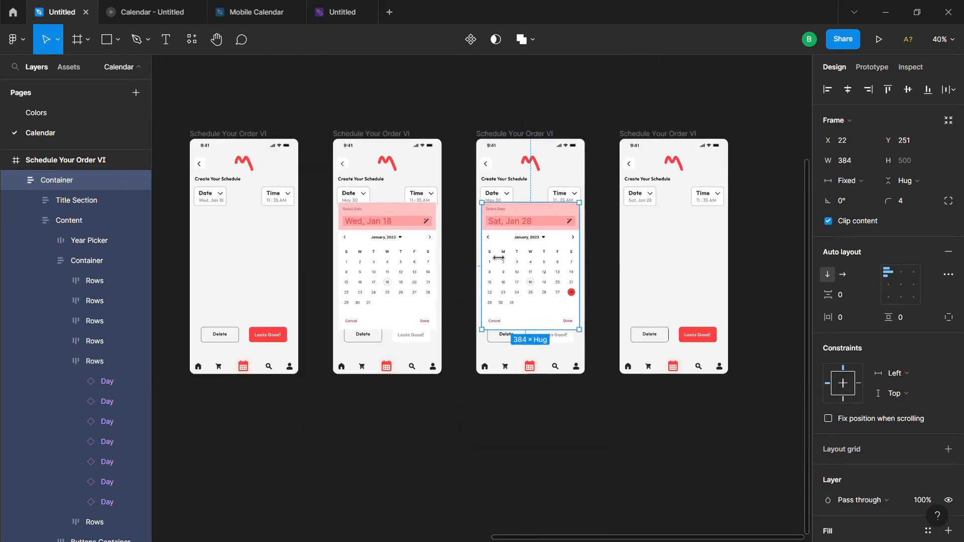
scroll(497, 276, up, 2)
scroll(504, 291, down, 2)
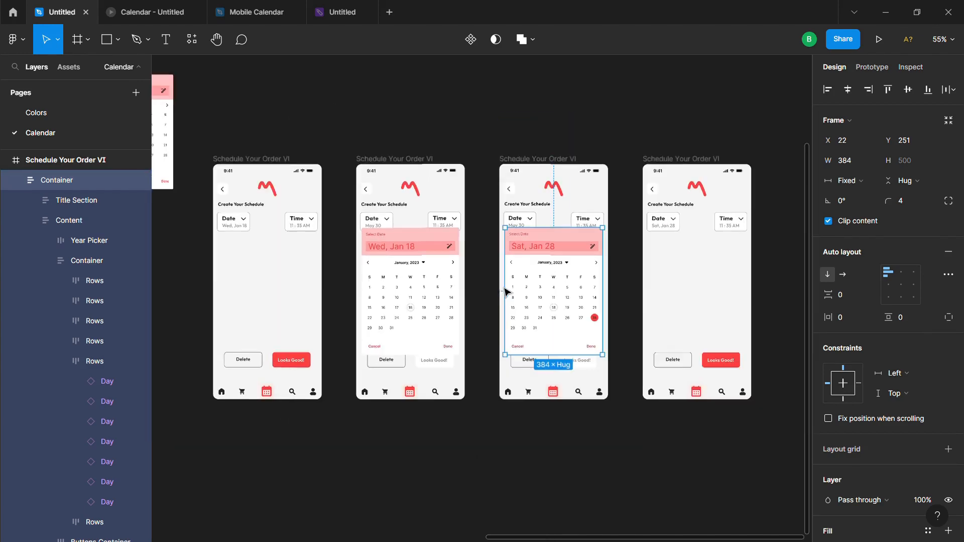
scroll(452, 304, up, 2)
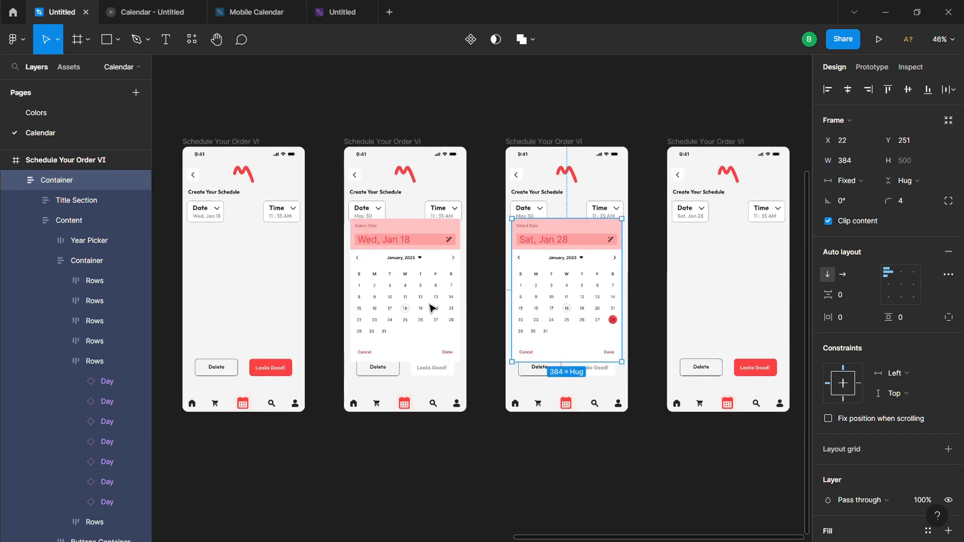
Step: Preview the first Schedule Your Order VI screen, open its Date picker, choose day 28 and cancel the selection
click(245, 141)
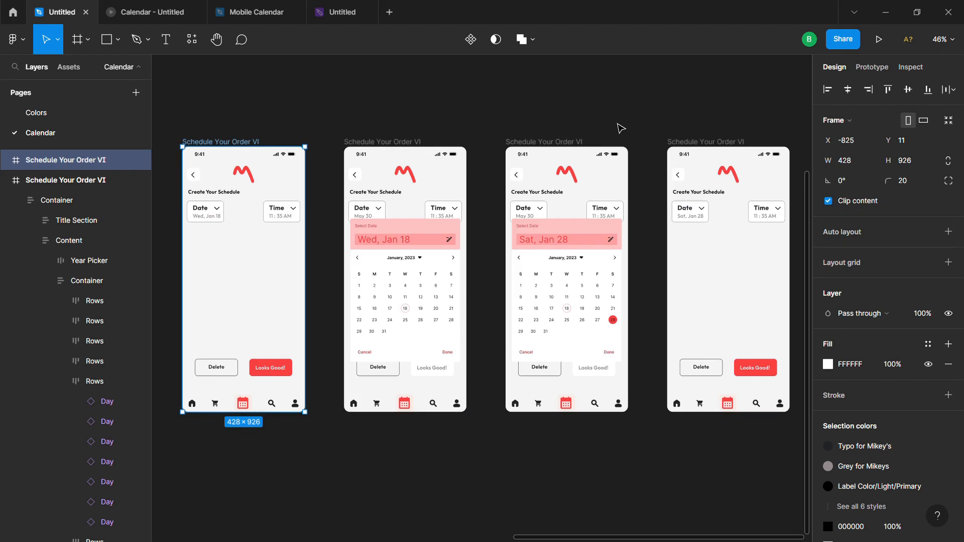
click(879, 39)
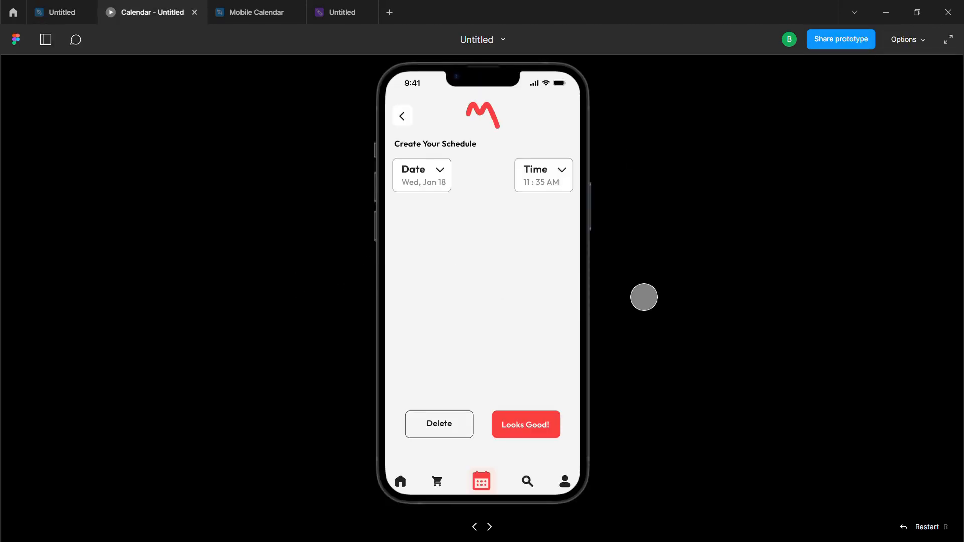
click(445, 196)
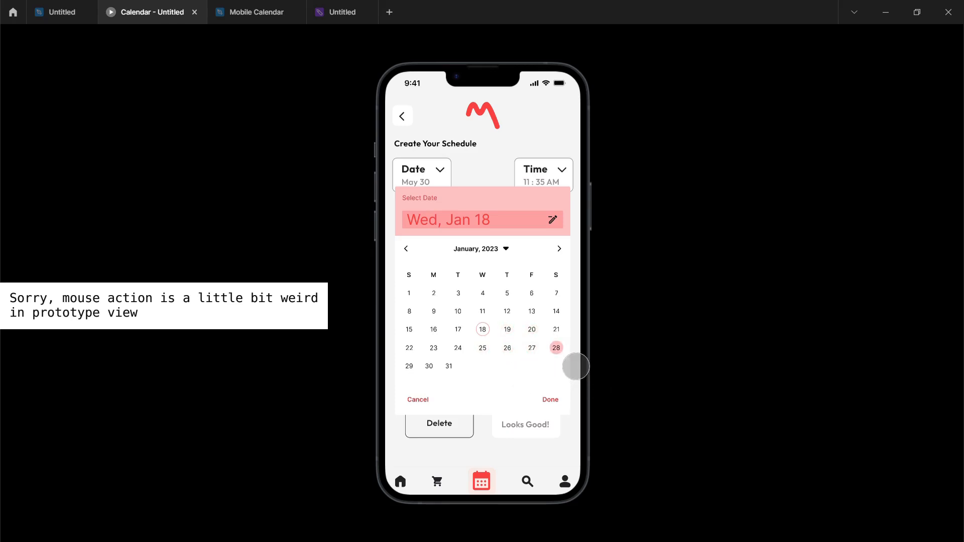
click(576, 365)
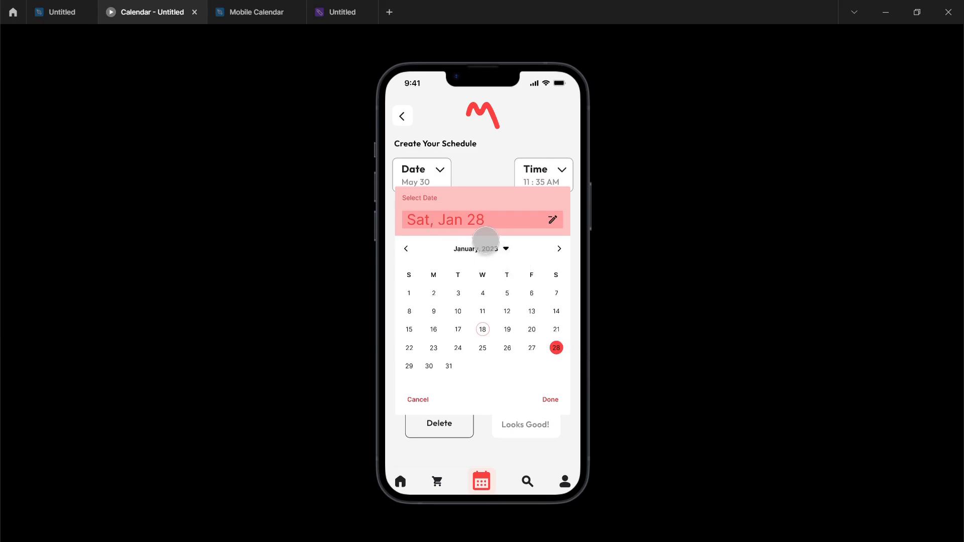
click(439, 423)
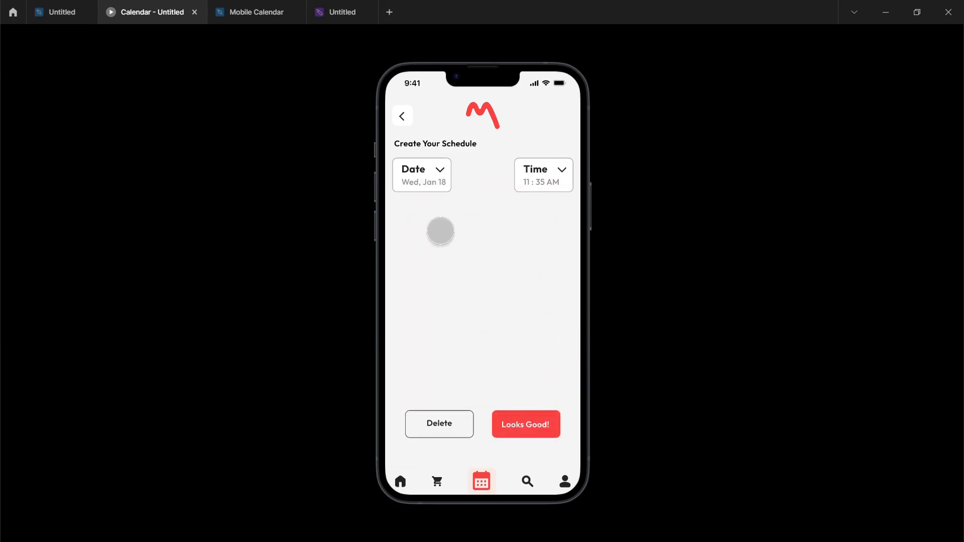
Step: Reopen the Date picker in the phone preview, choose day 28 and confirm the date with Done
click(454, 196)
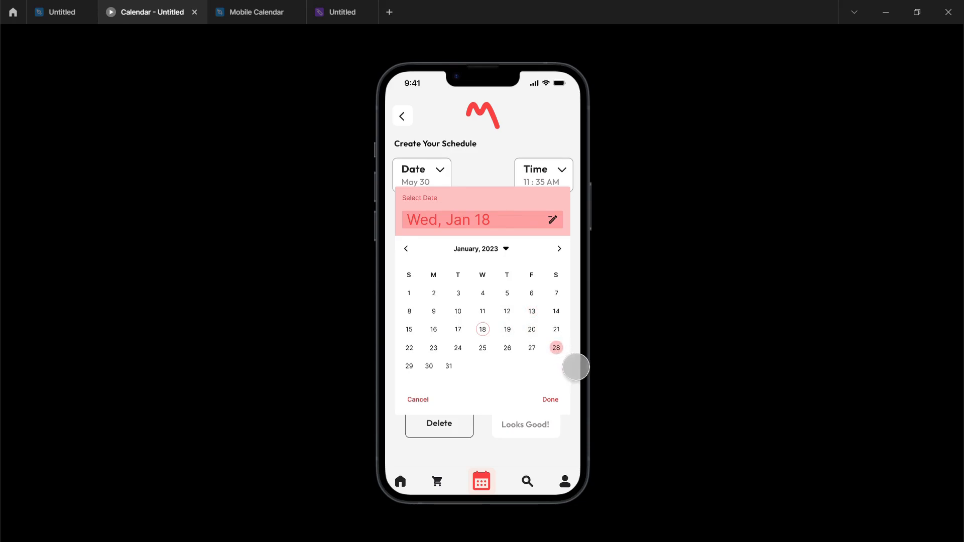
click(576, 367)
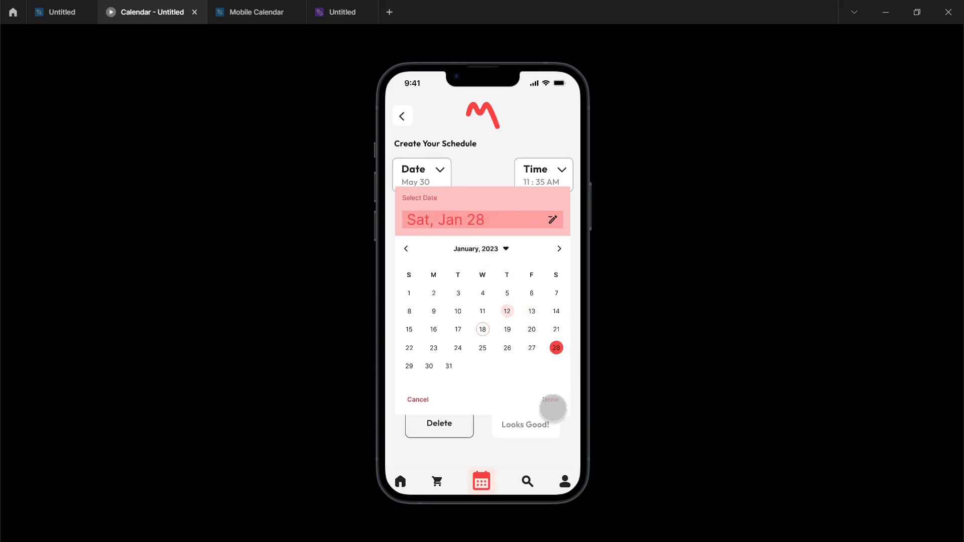
click(570, 414)
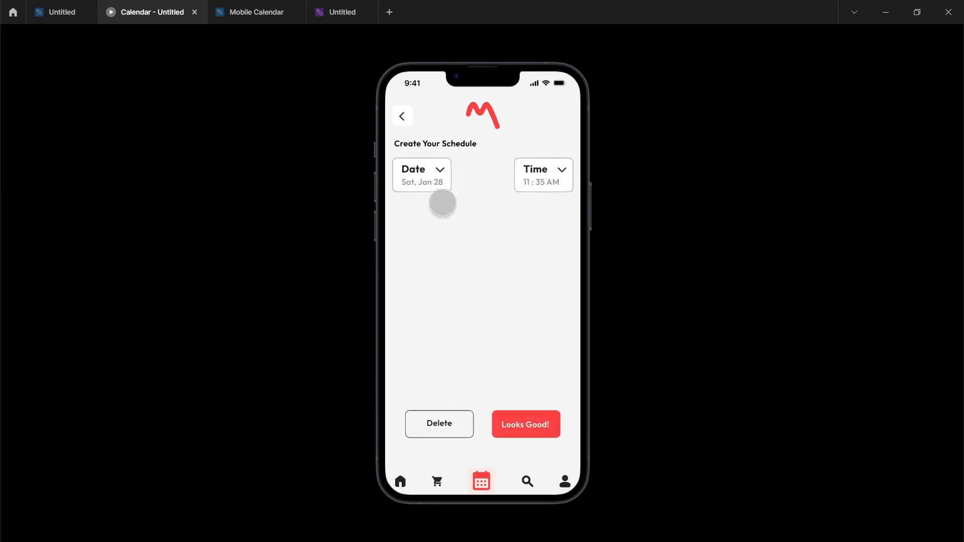